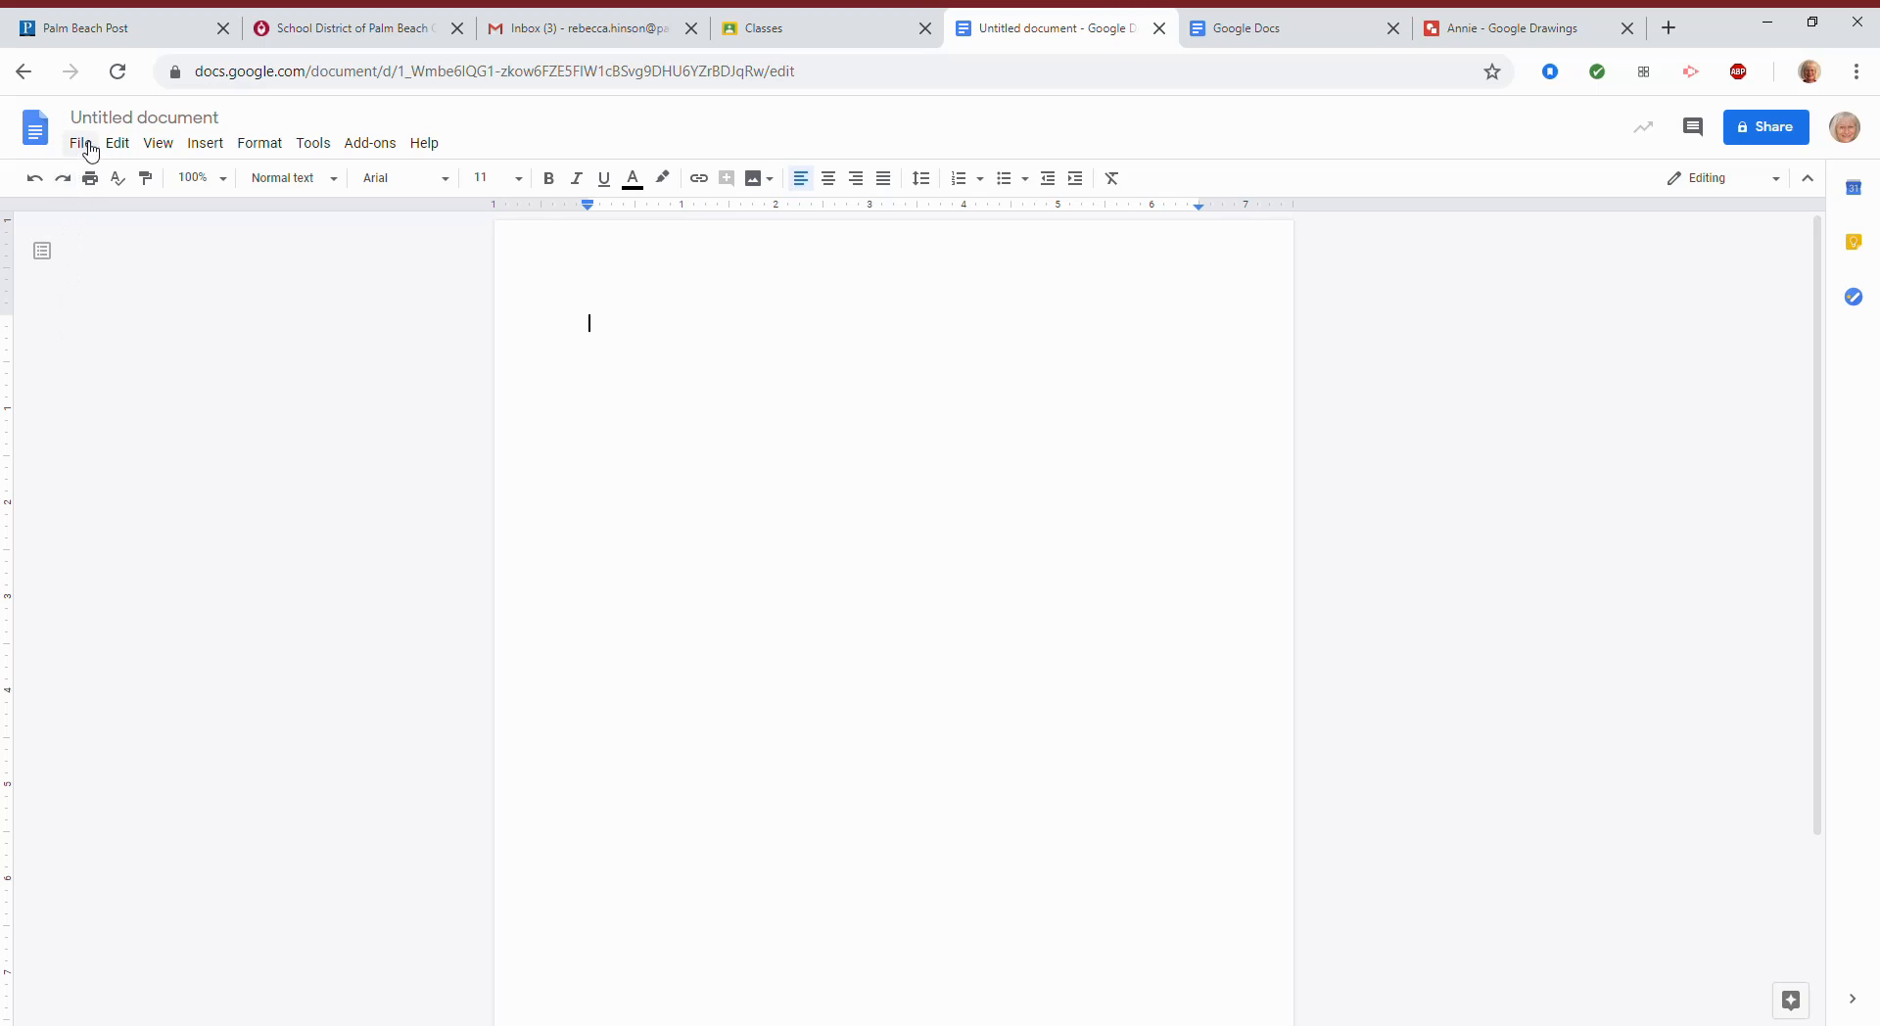
- Create a new blank Google drawing from the Docs File > New menu
click(86, 145)
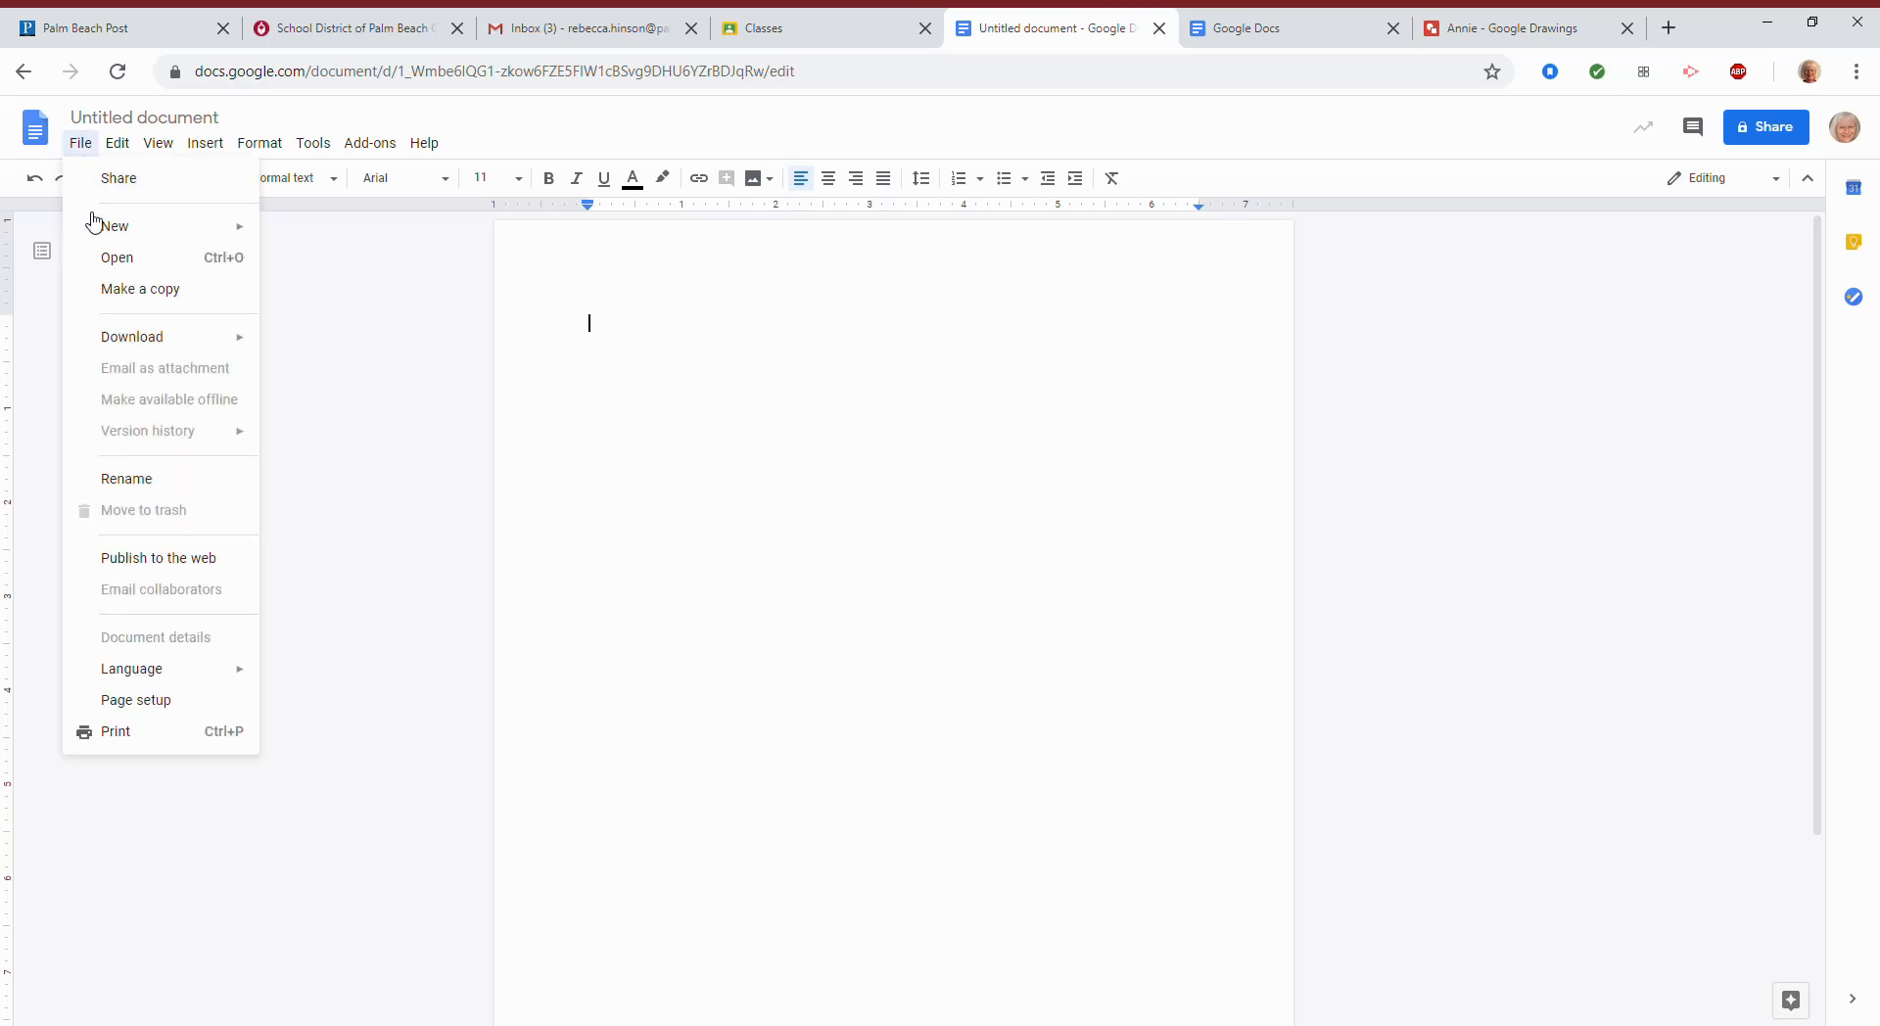
mouse_move(120, 235)
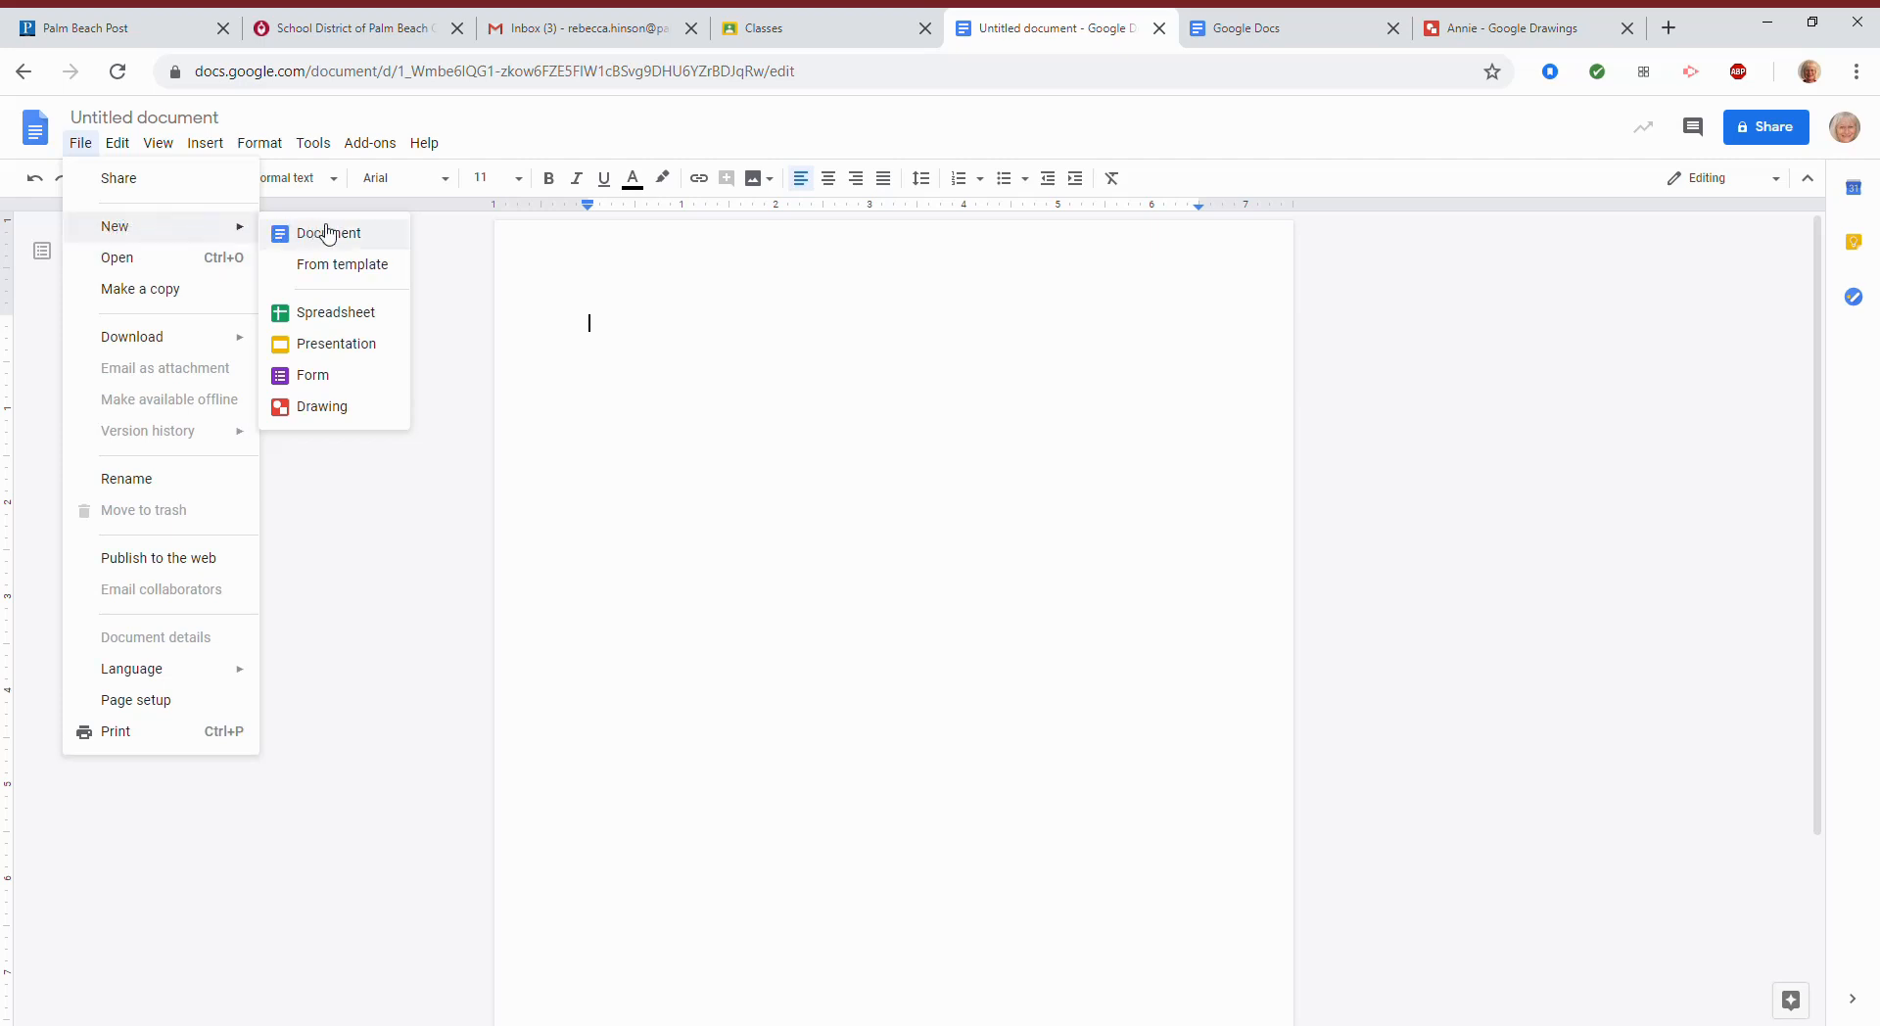
click(328, 407)
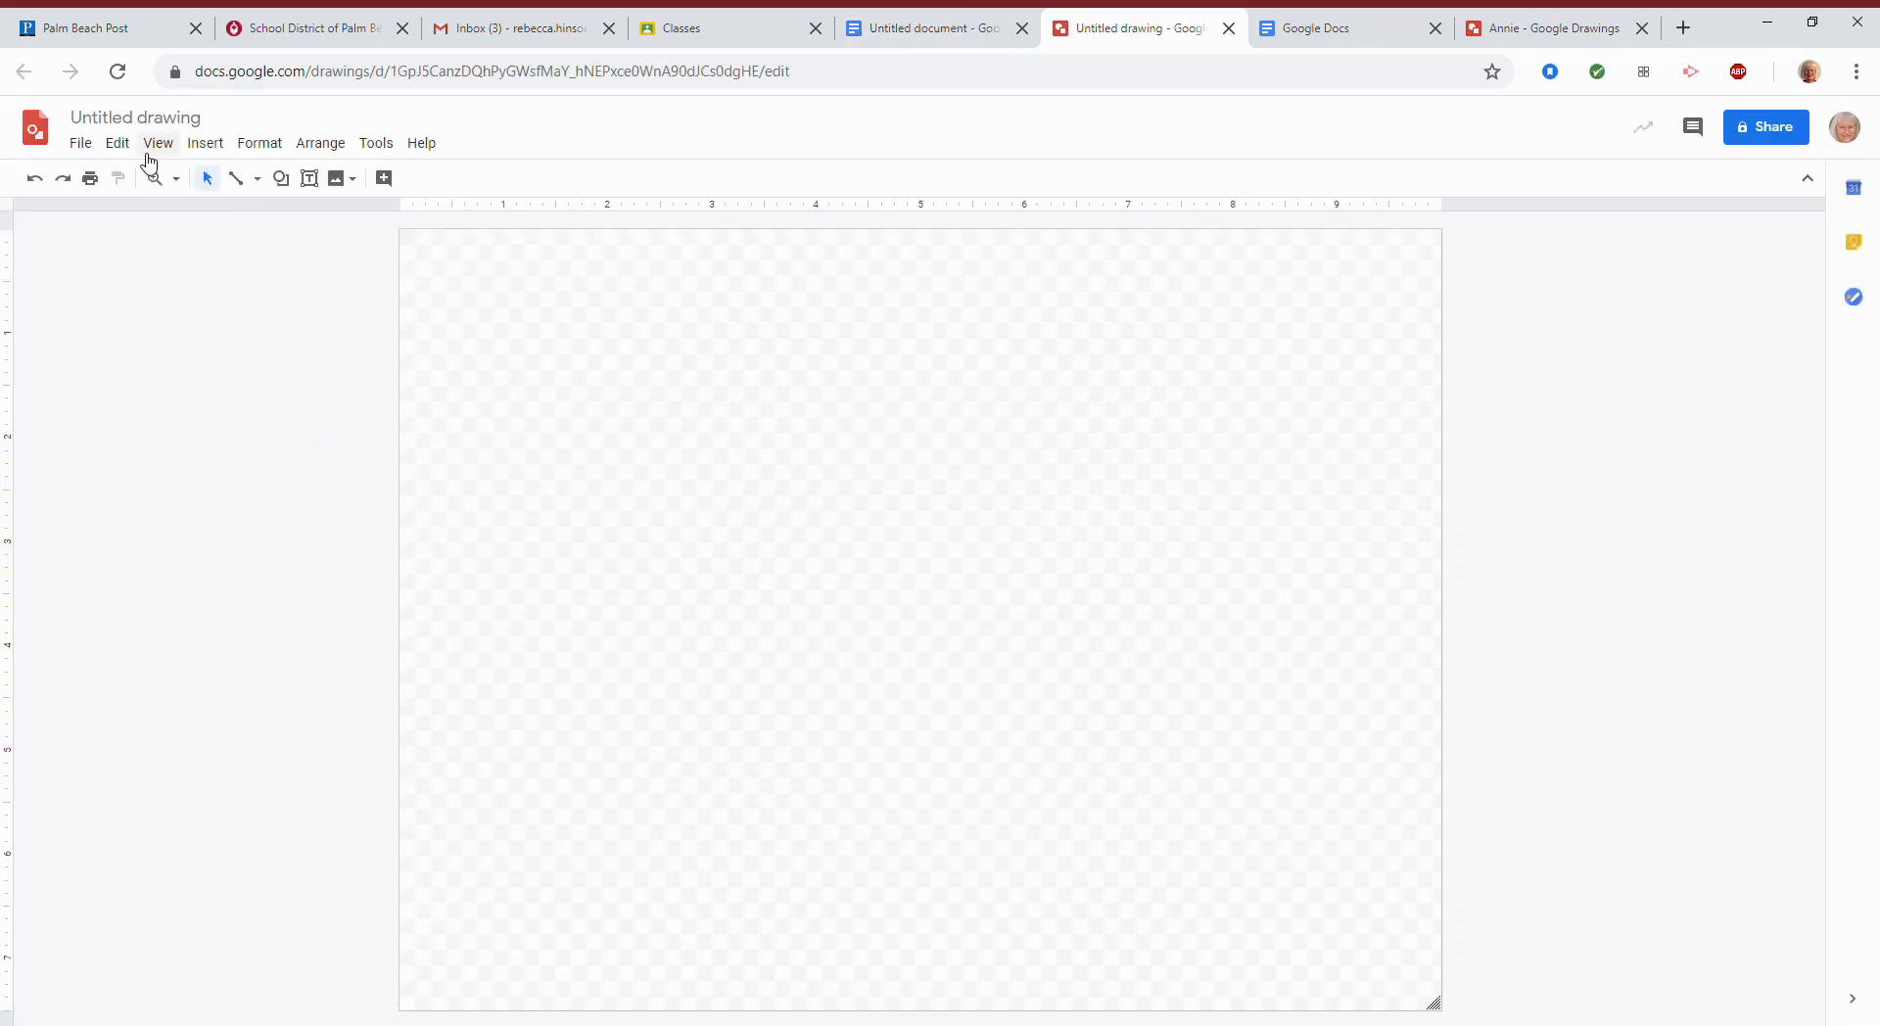
- Bring up the Search the web image panel through Insert > Image
click(205, 144)
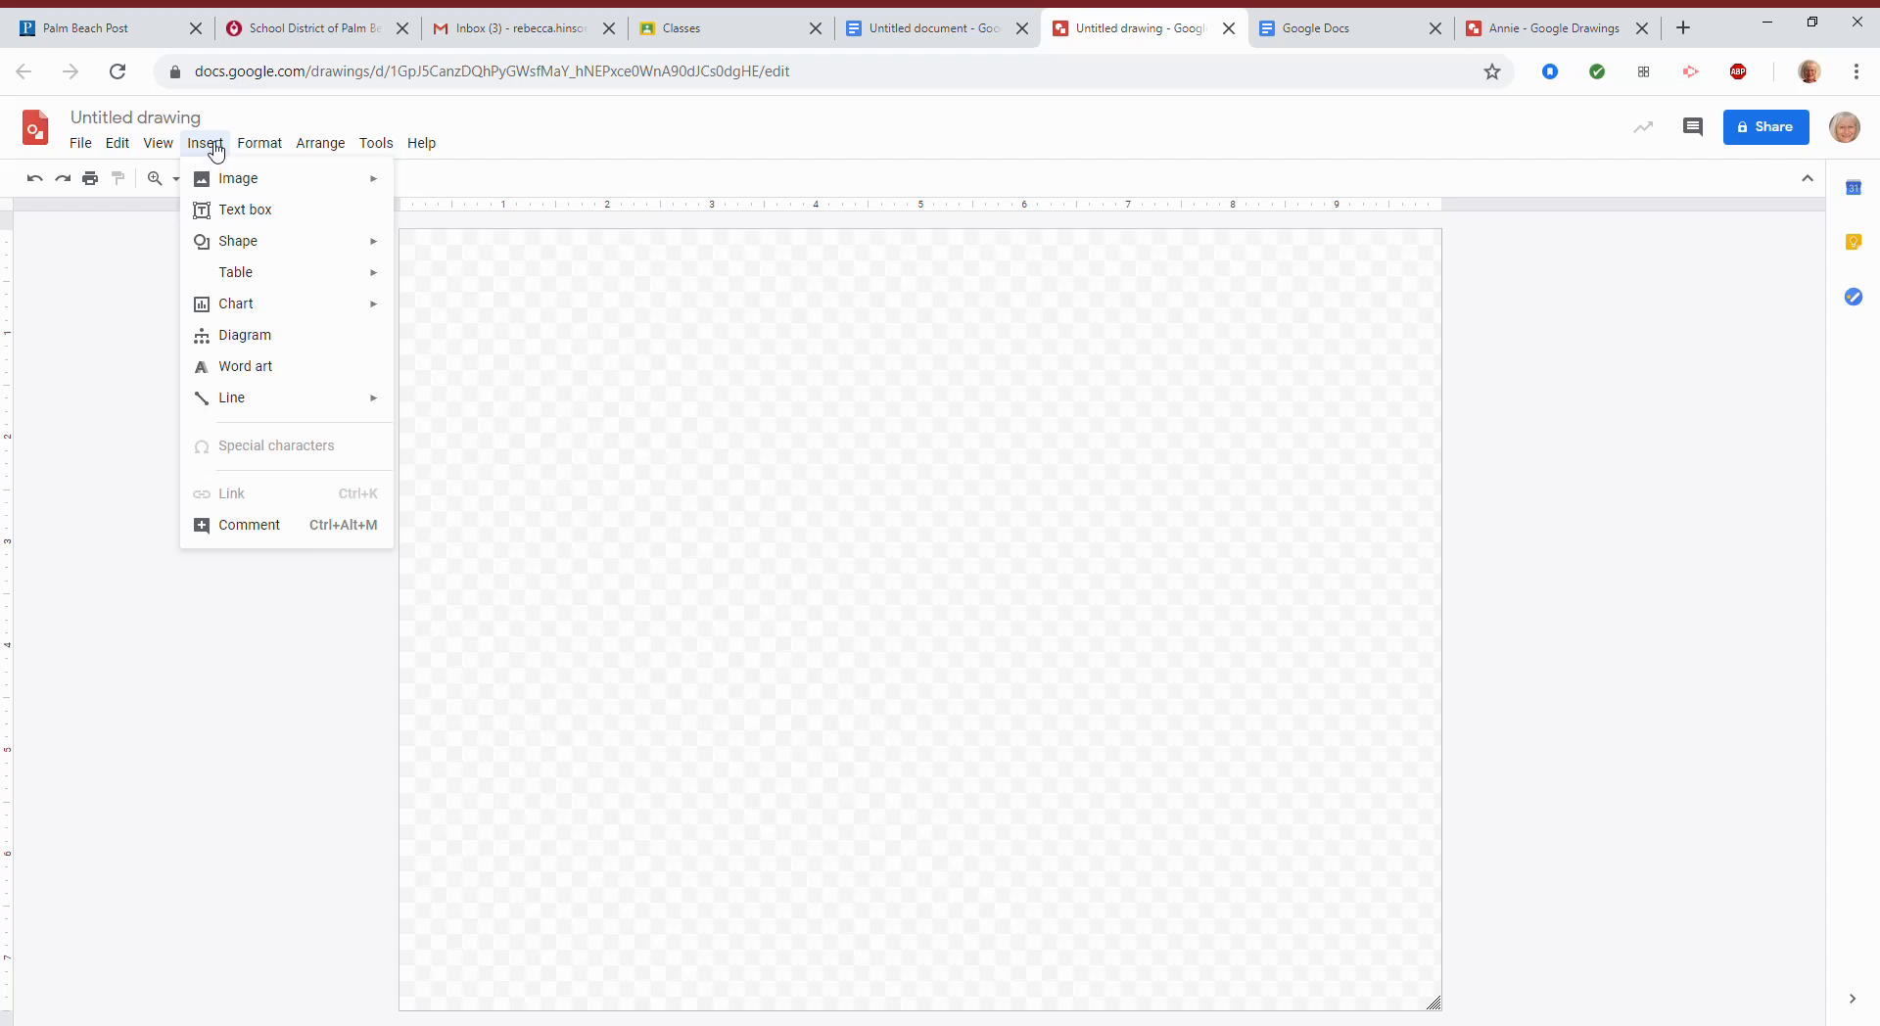
mouse_move(251, 189)
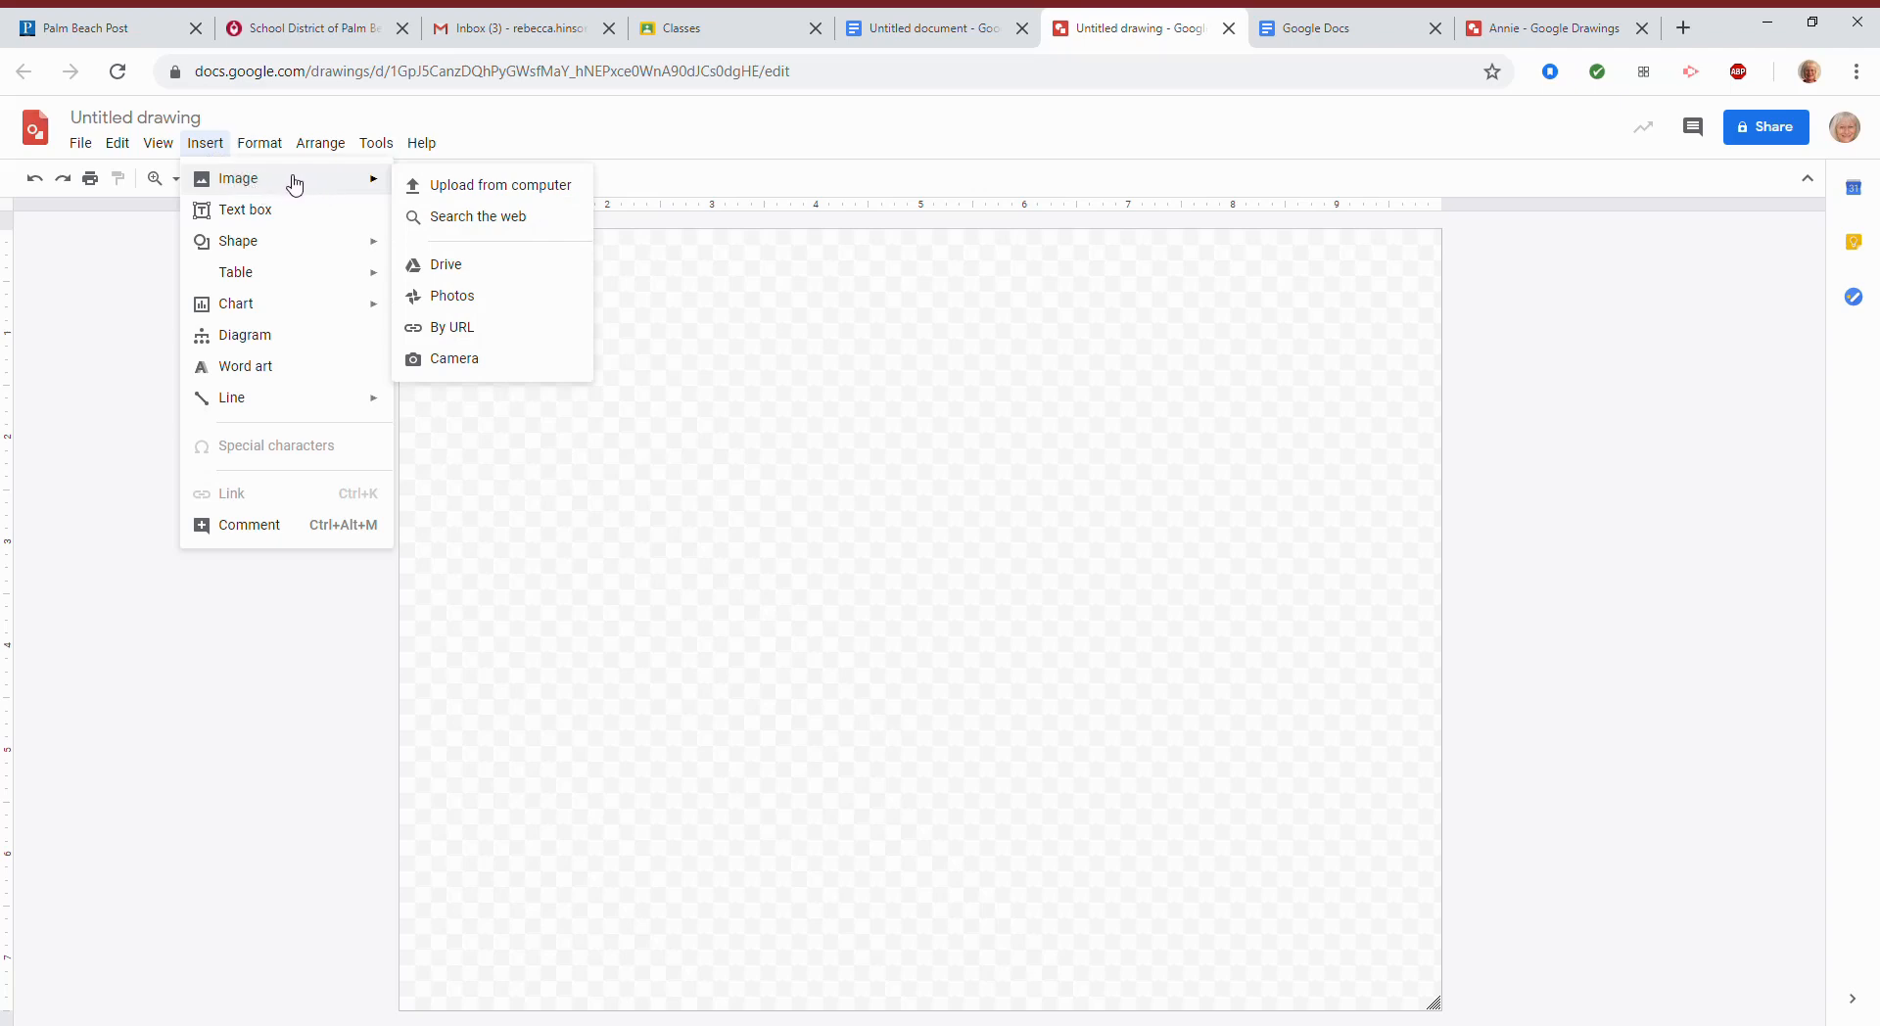
click(483, 220)
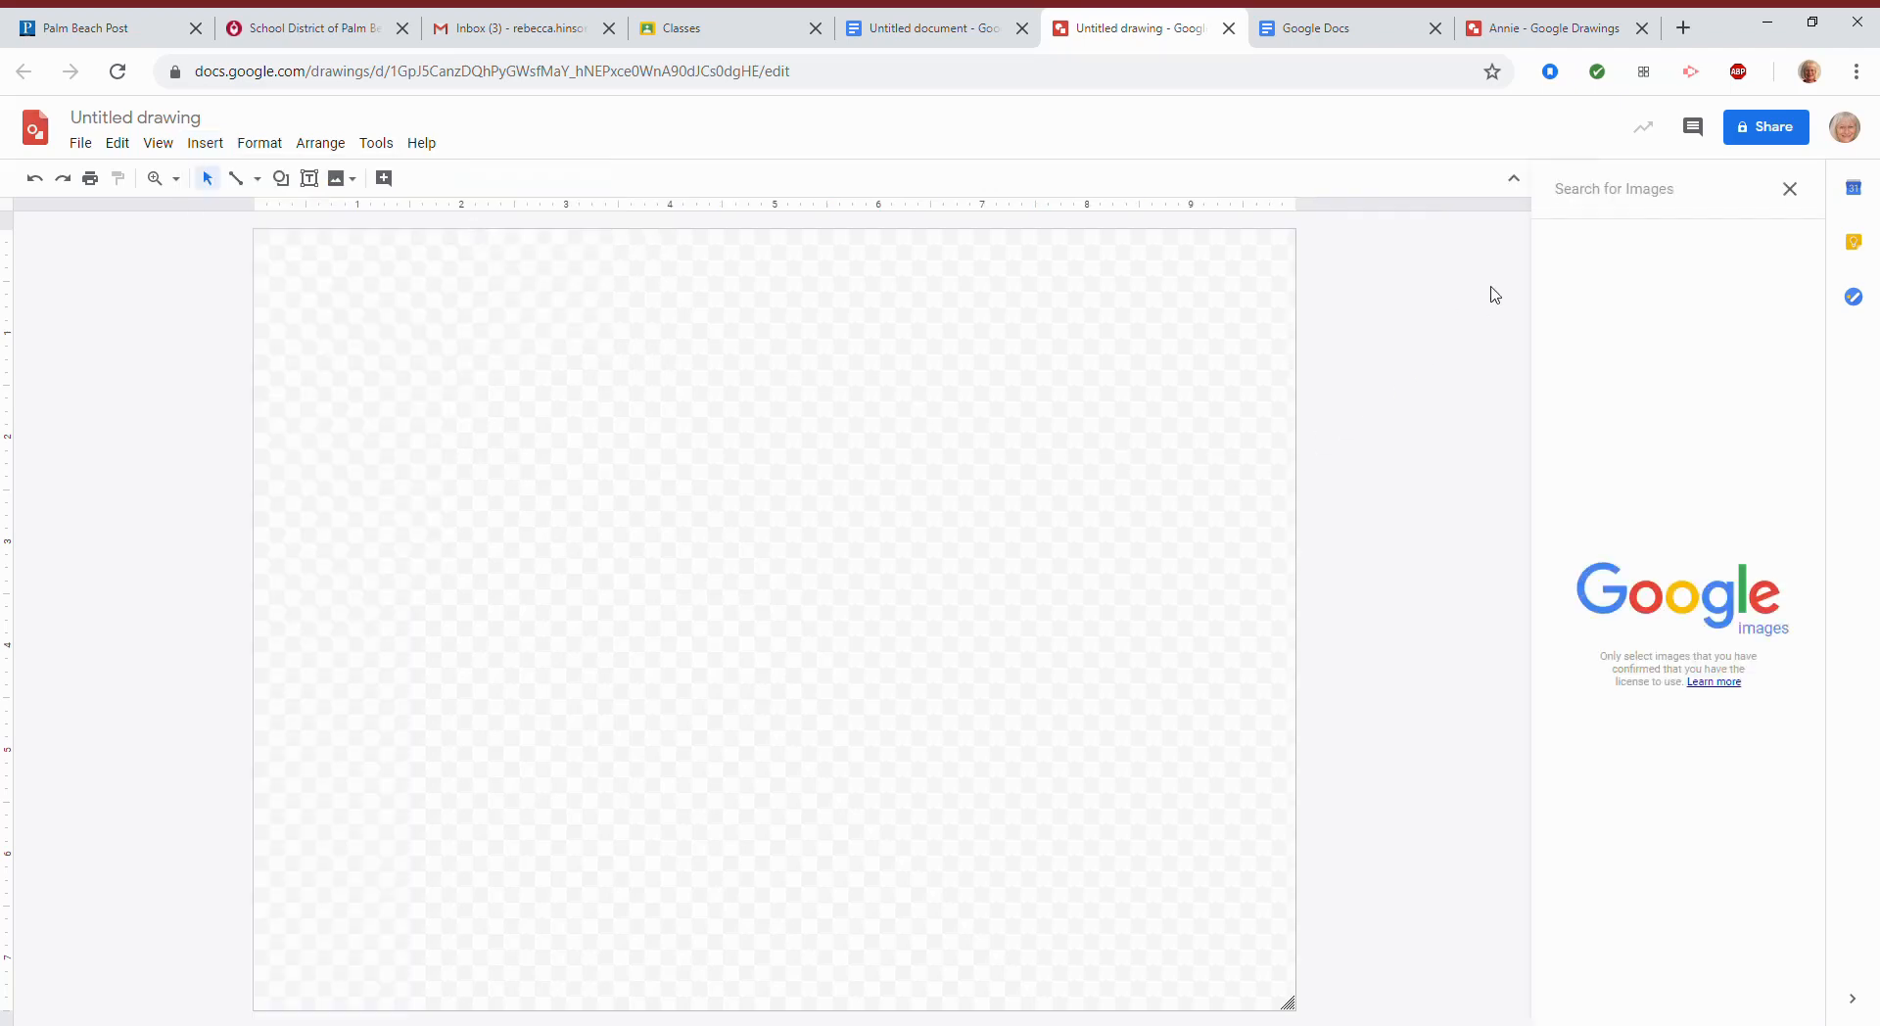
- Run a web image search for 'macaroons'
click(1620, 191)
text(ma)
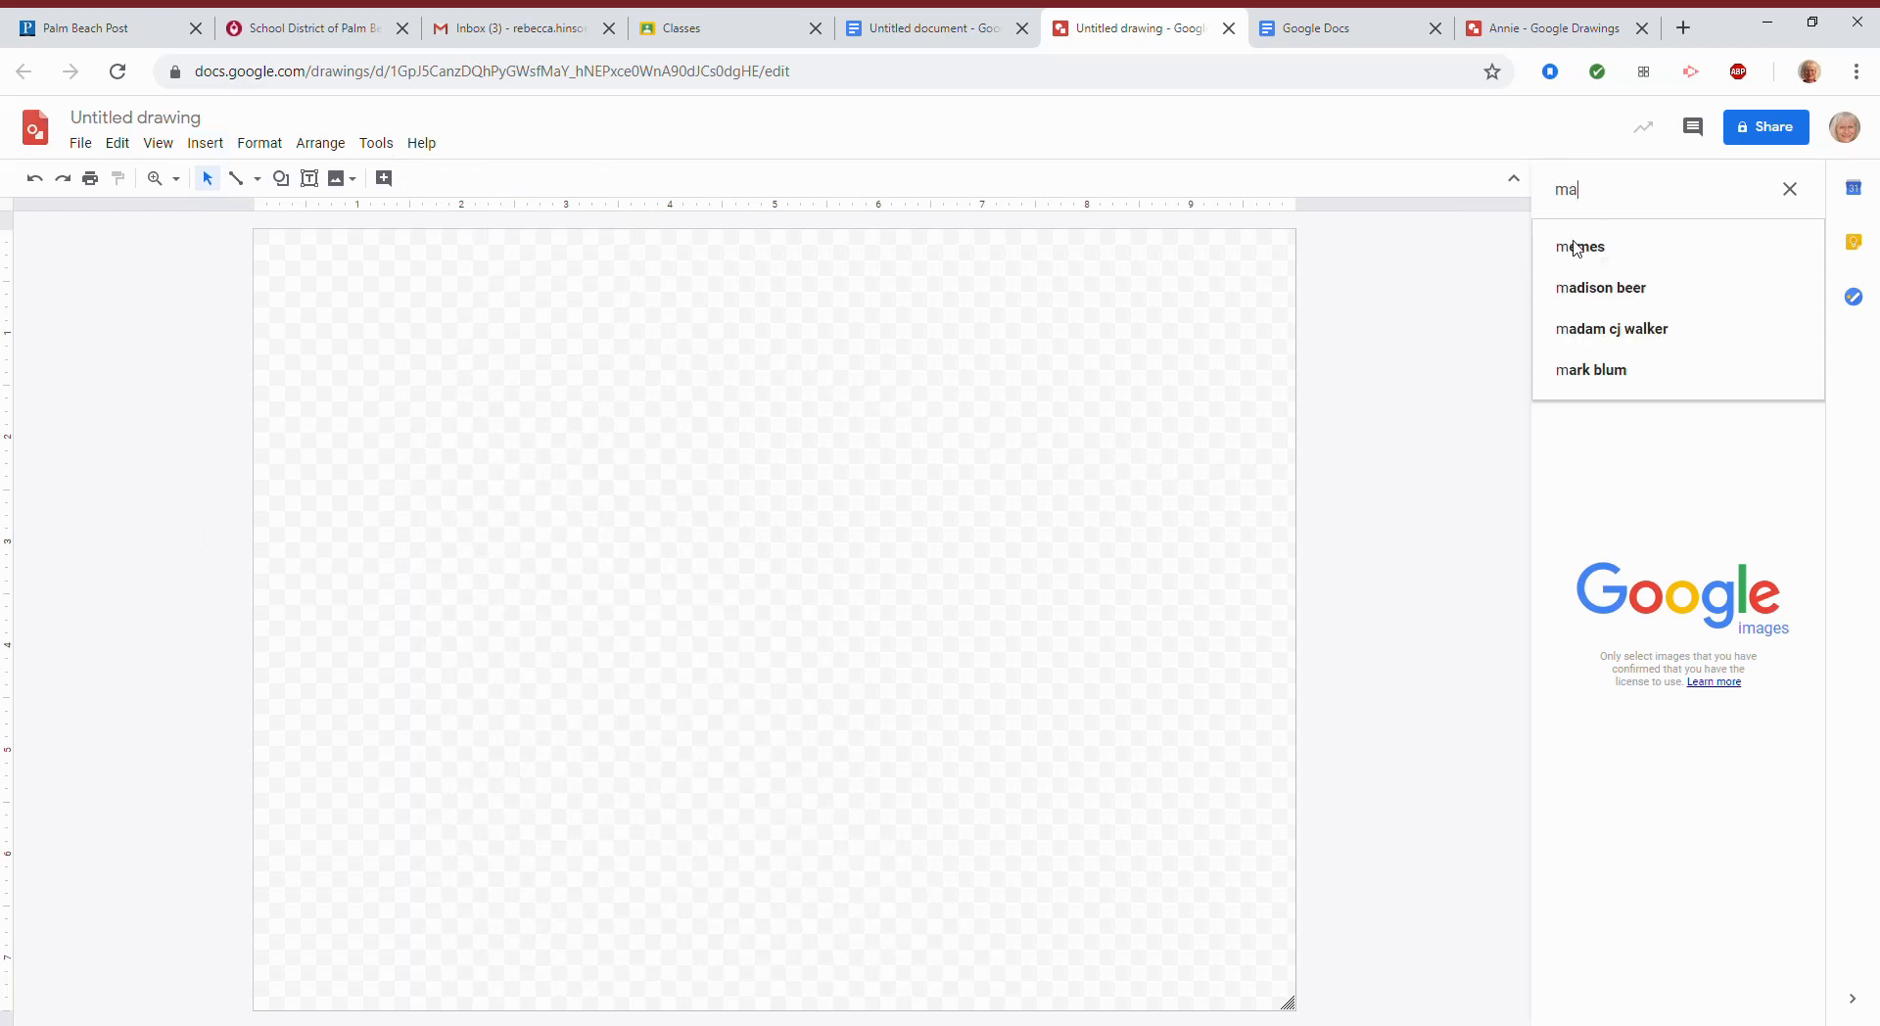
text(caroo)
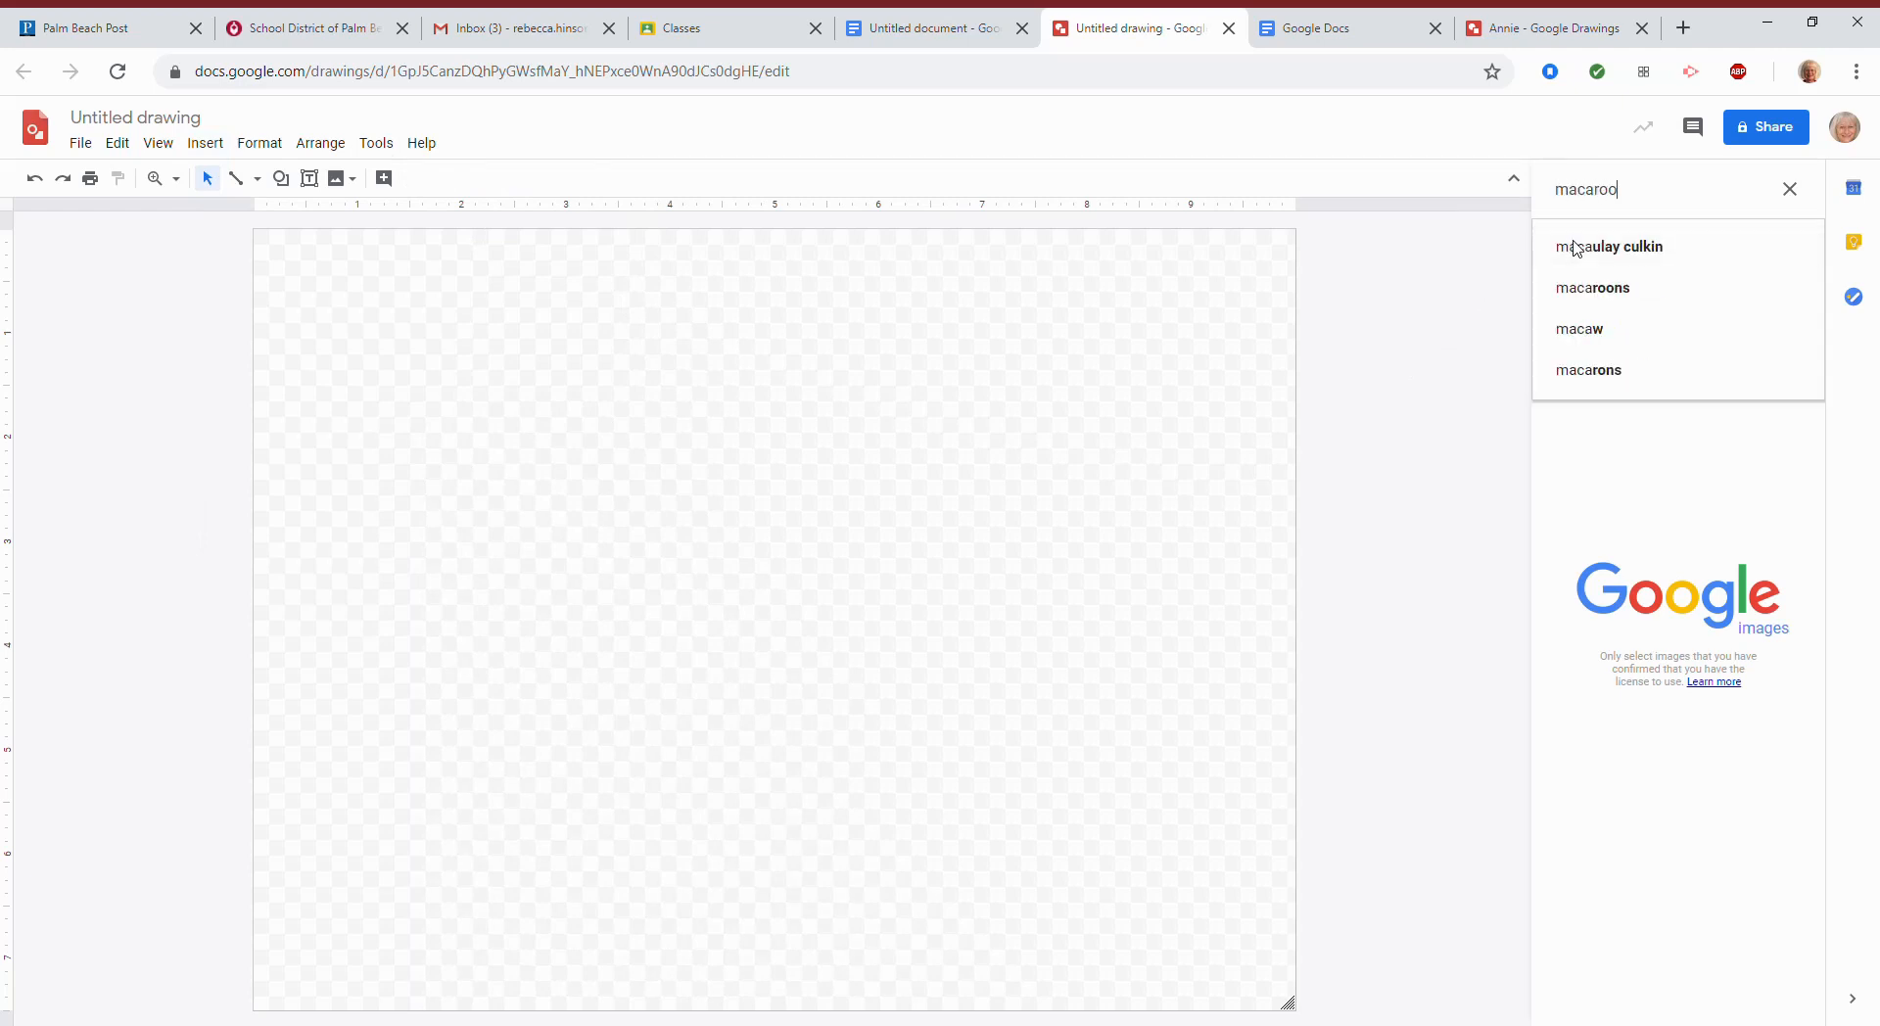
text(ns)
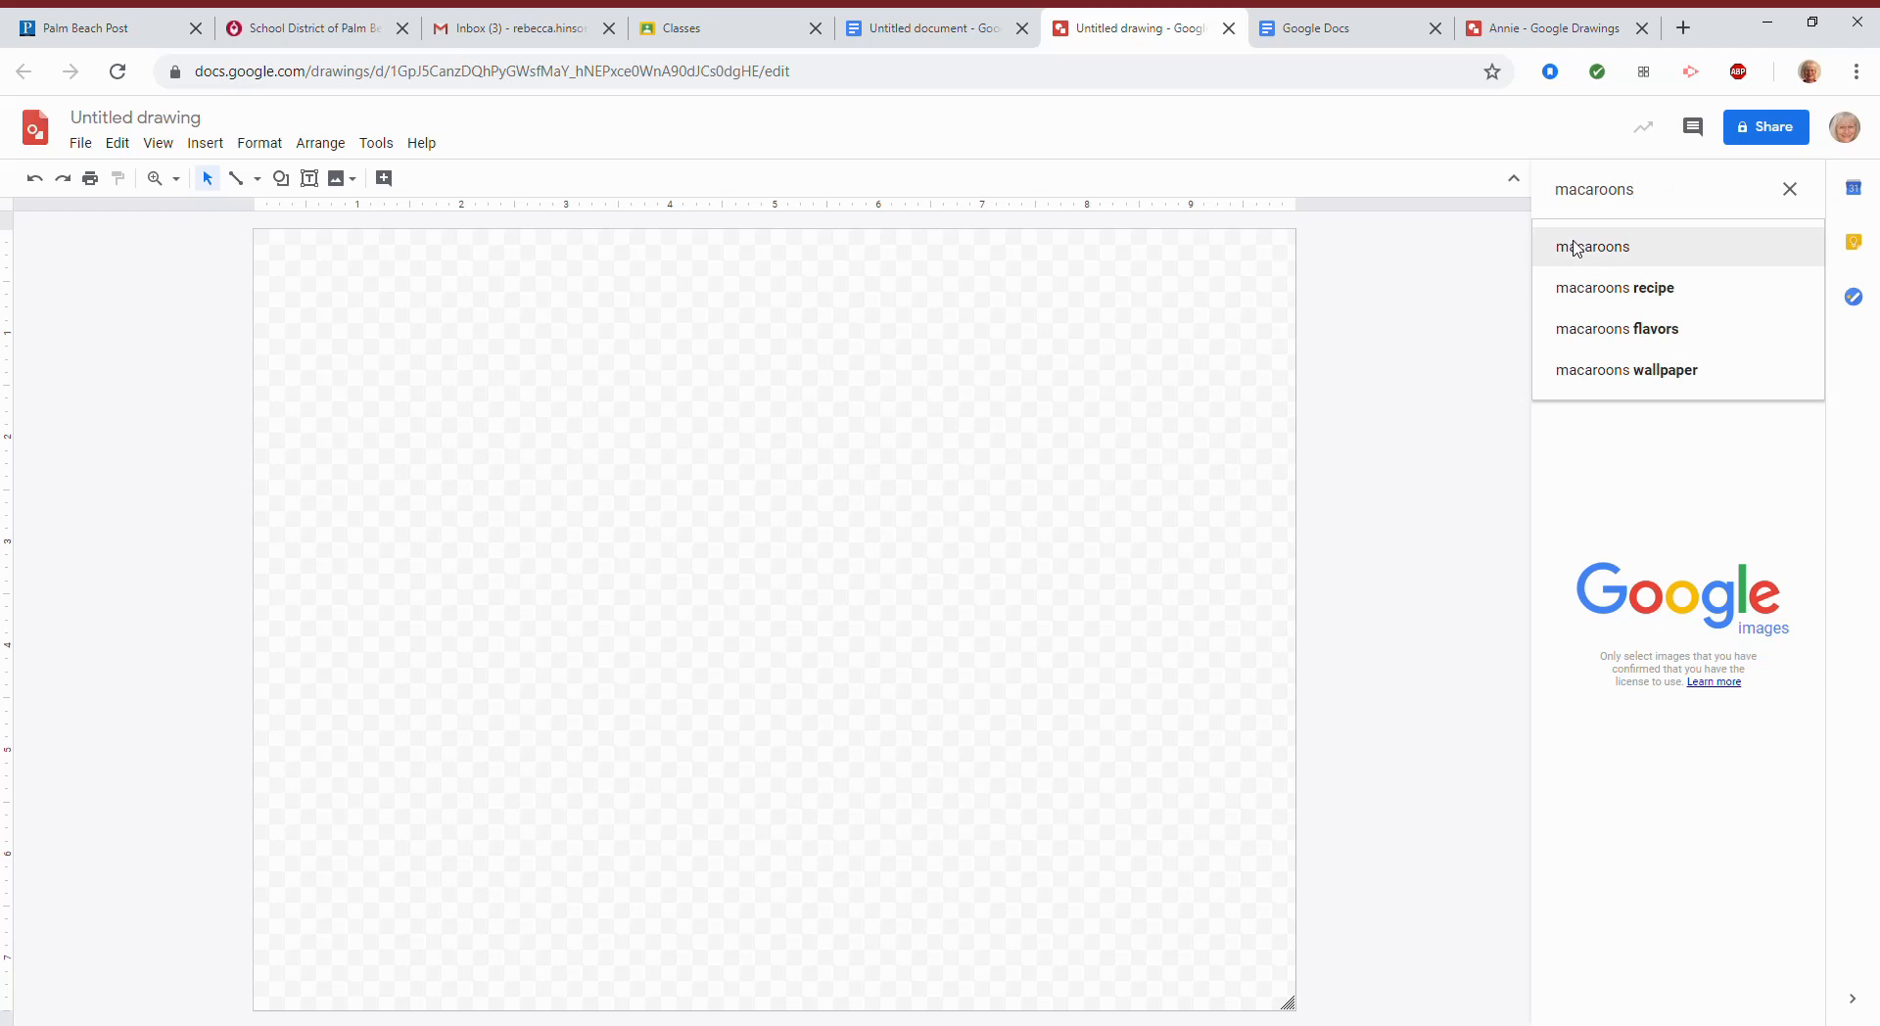
click(1642, 257)
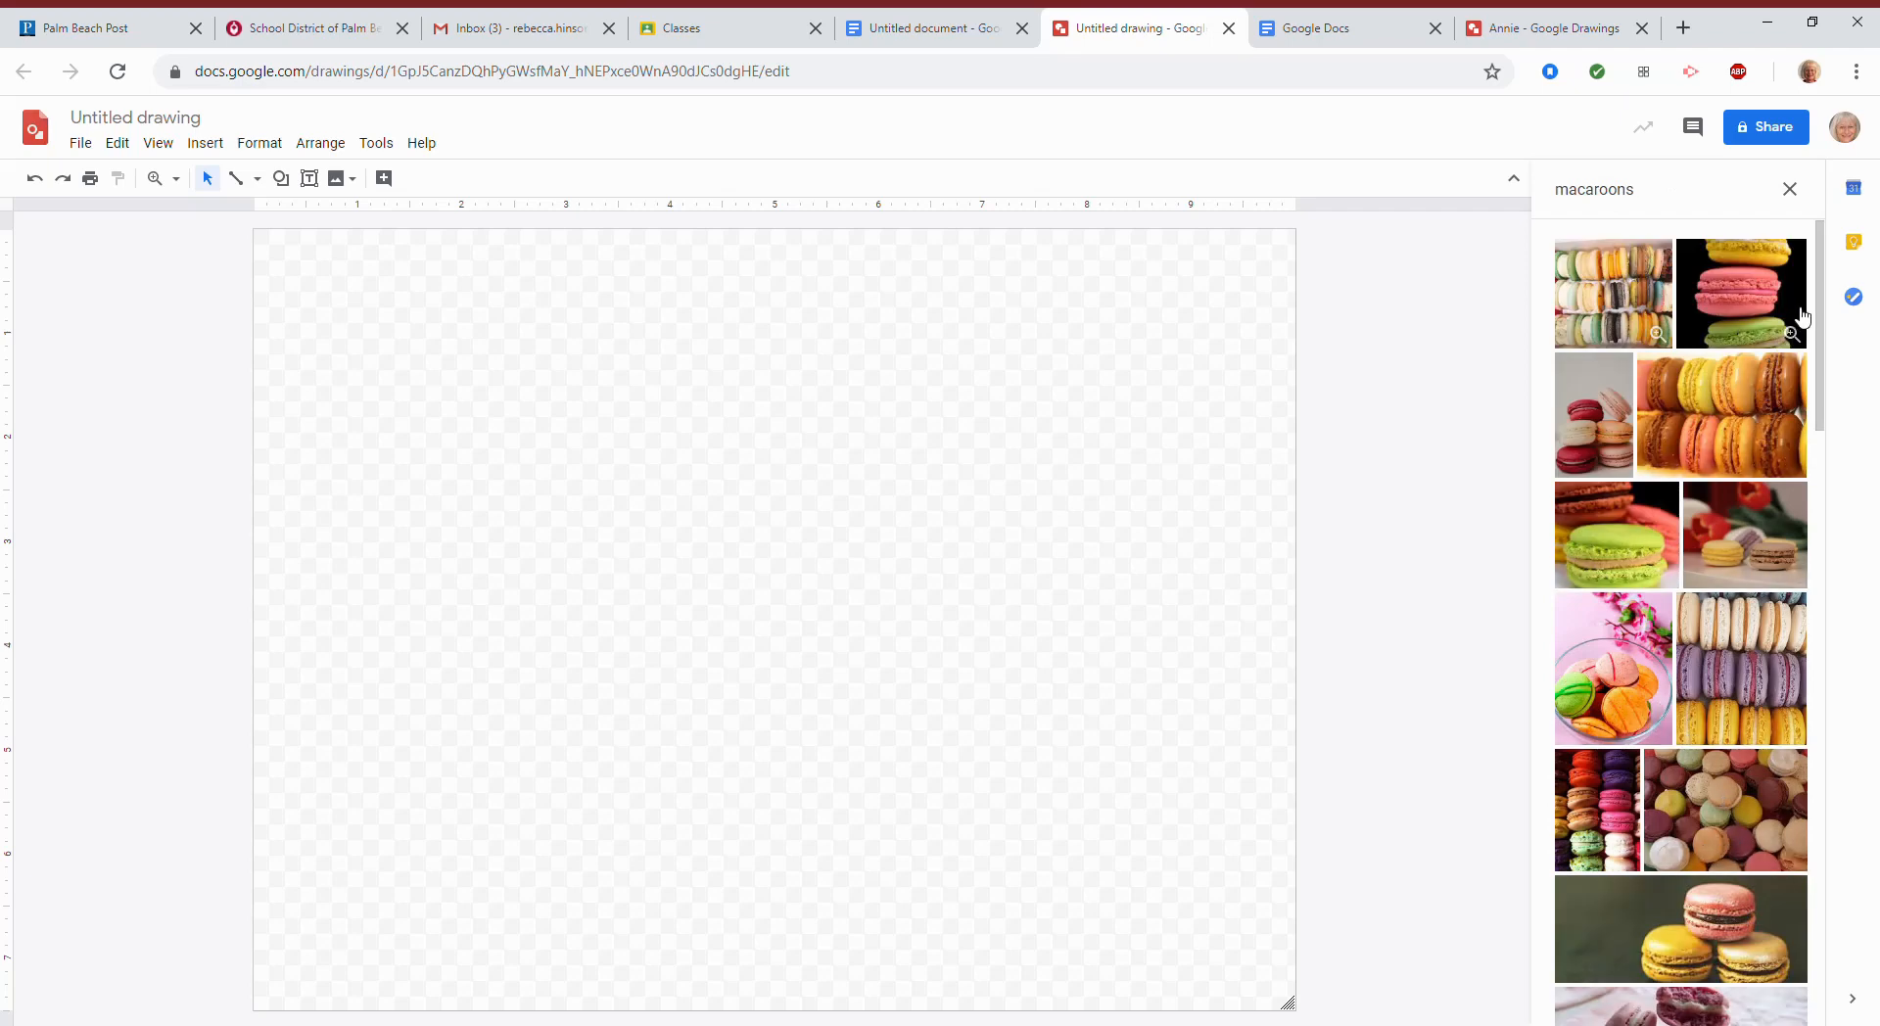
- Browse the macaroon results and insert the photo of rows of colourful macaroons
drag(1821, 304, 1724, 689)
scroll(1724, 688, down, 3)
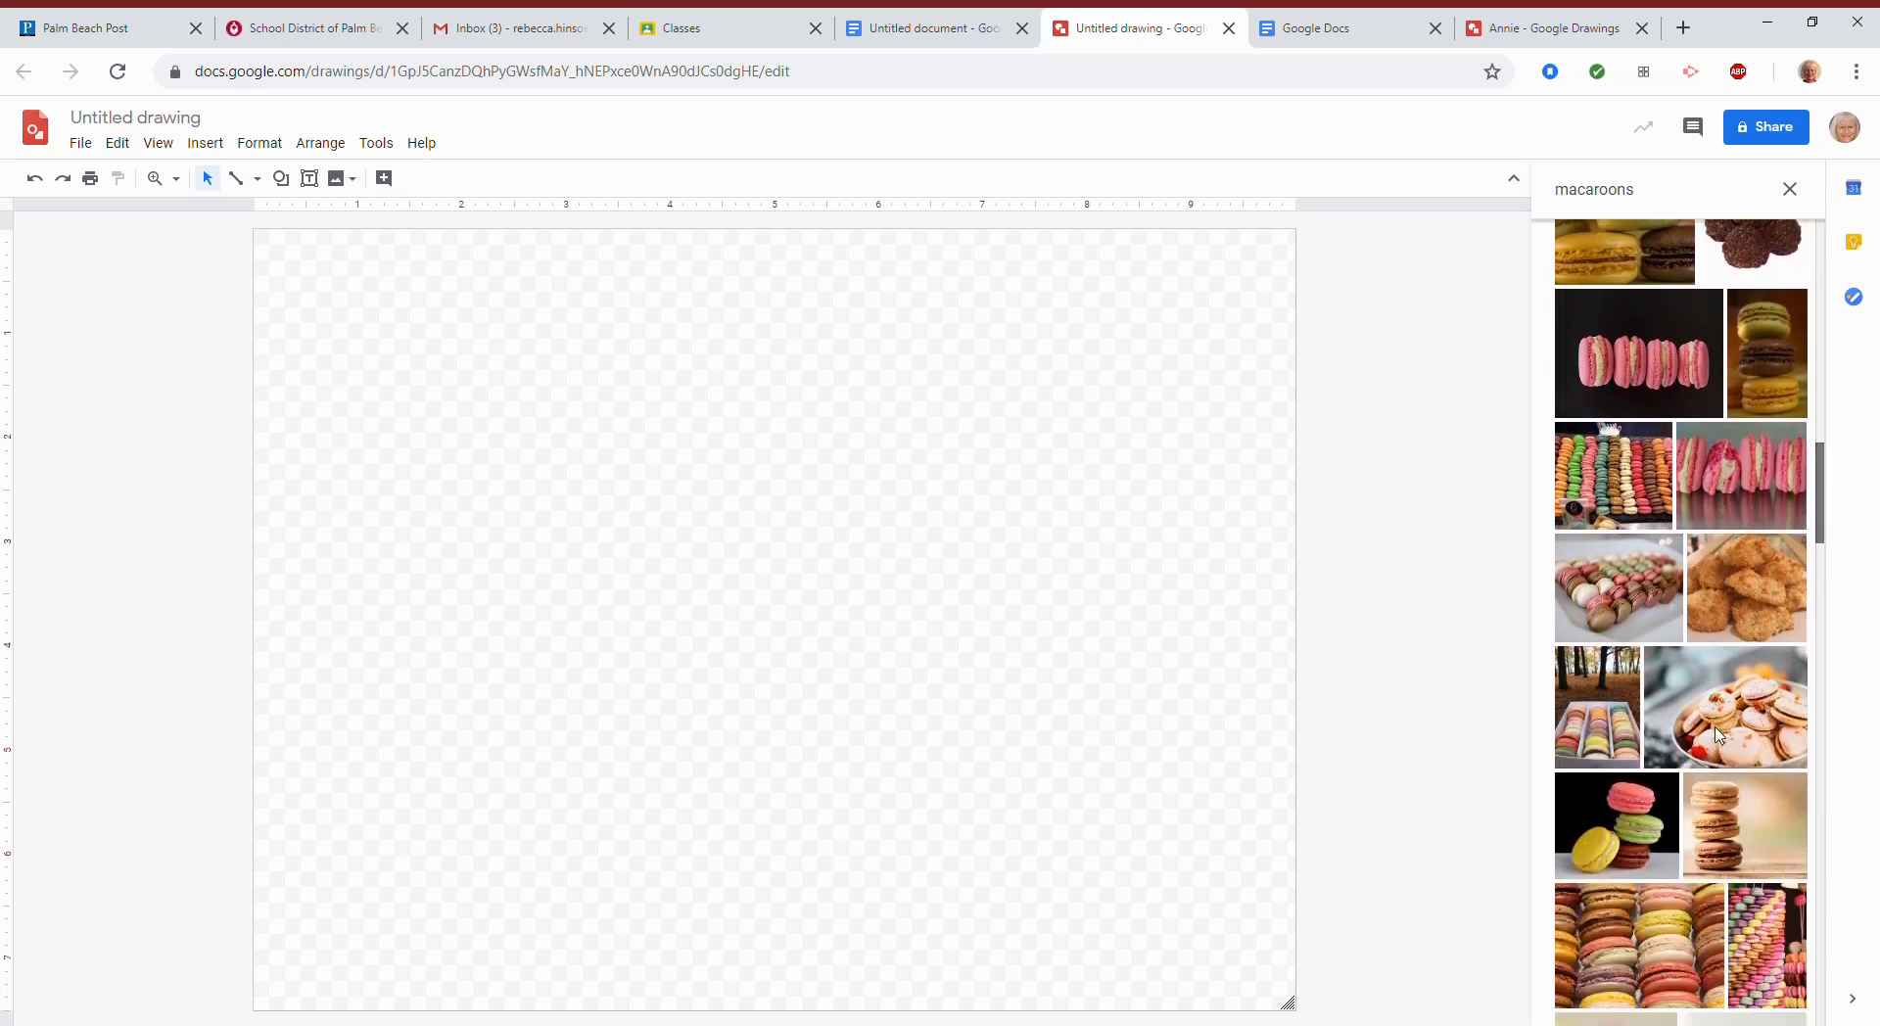
scroll(1715, 732, down, 3)
scroll(1719, 727, up, 4)
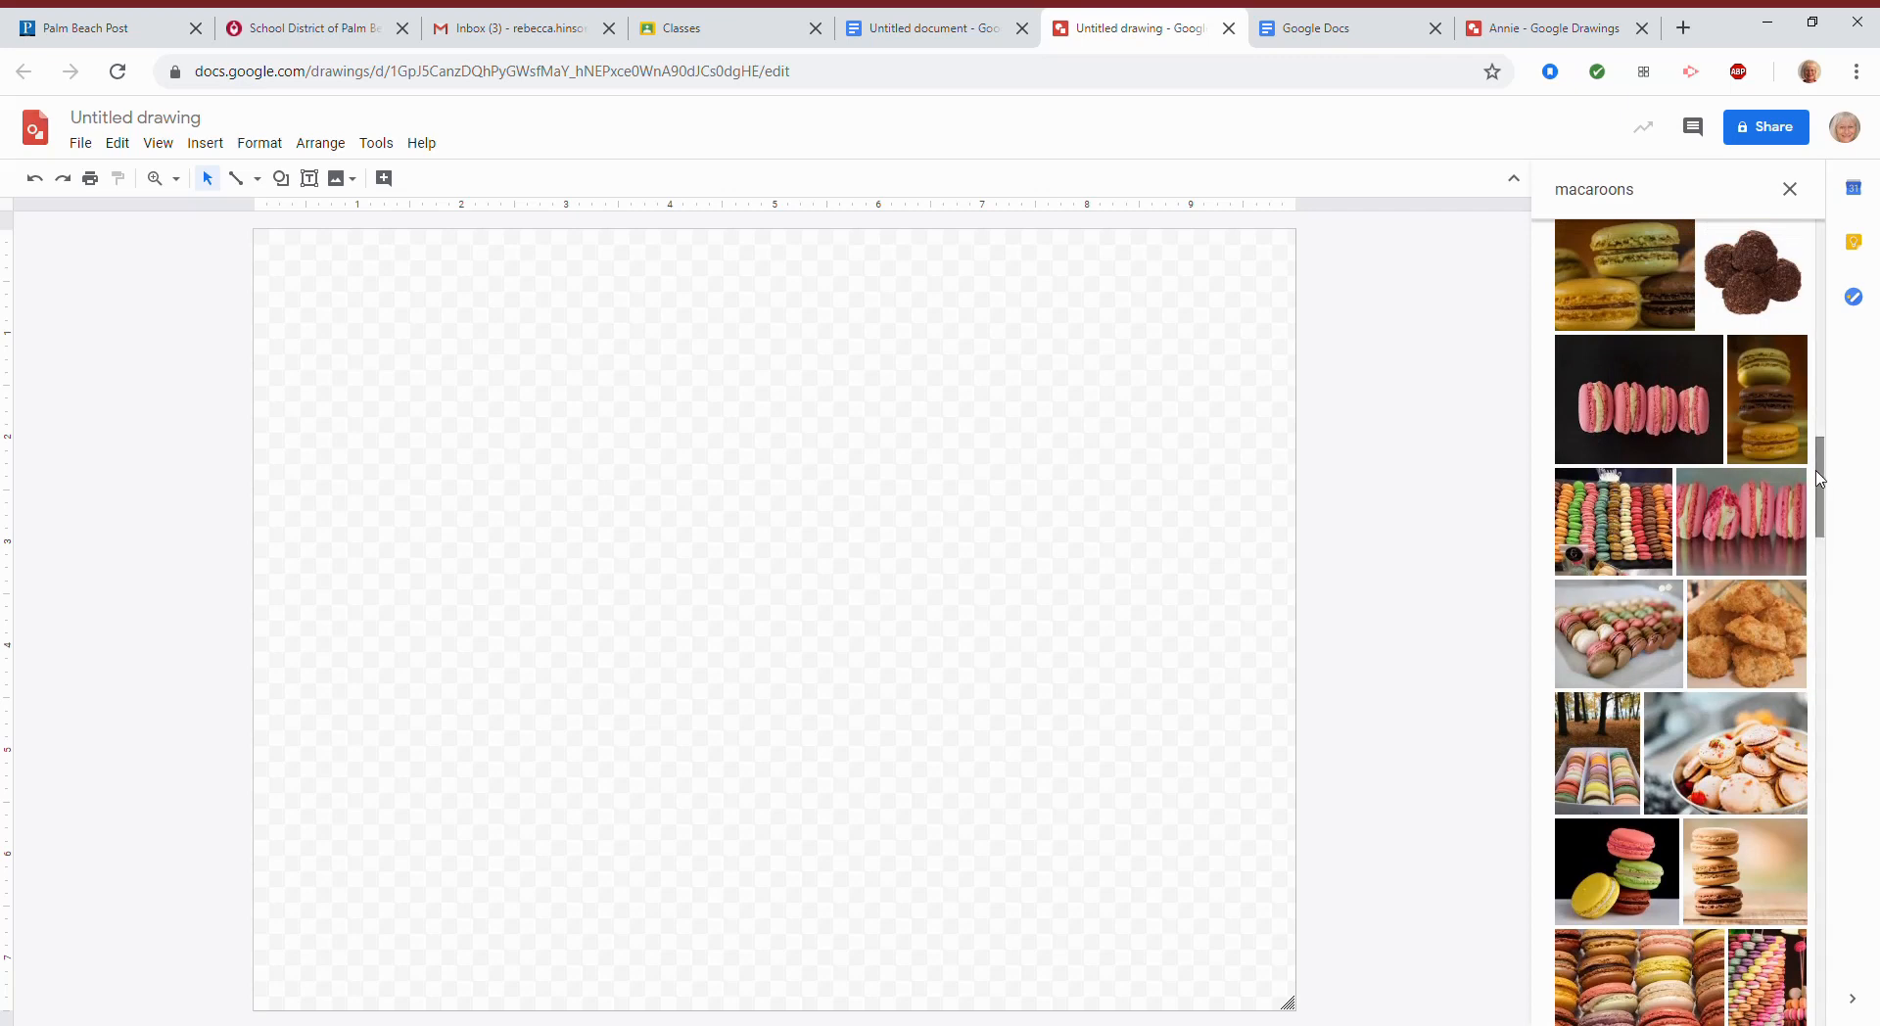
drag(1820, 497, 1823, 648)
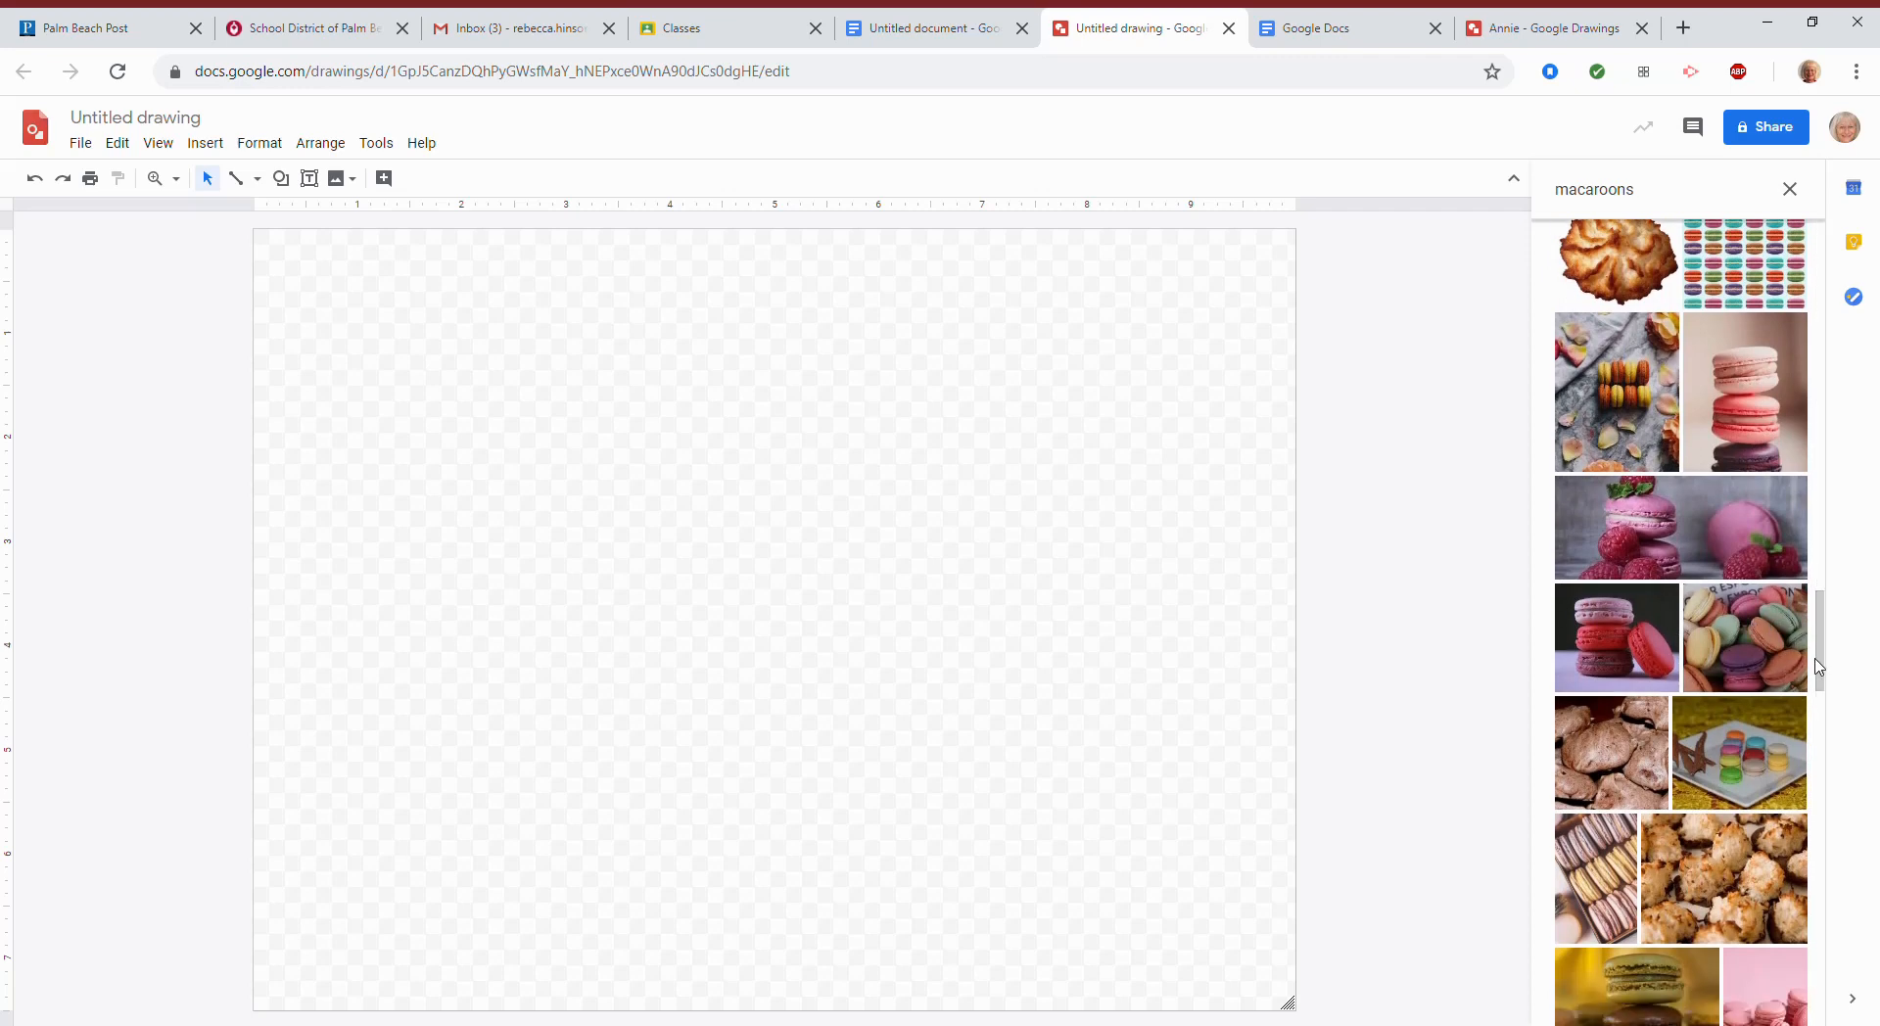
drag(1819, 666, 1821, 707)
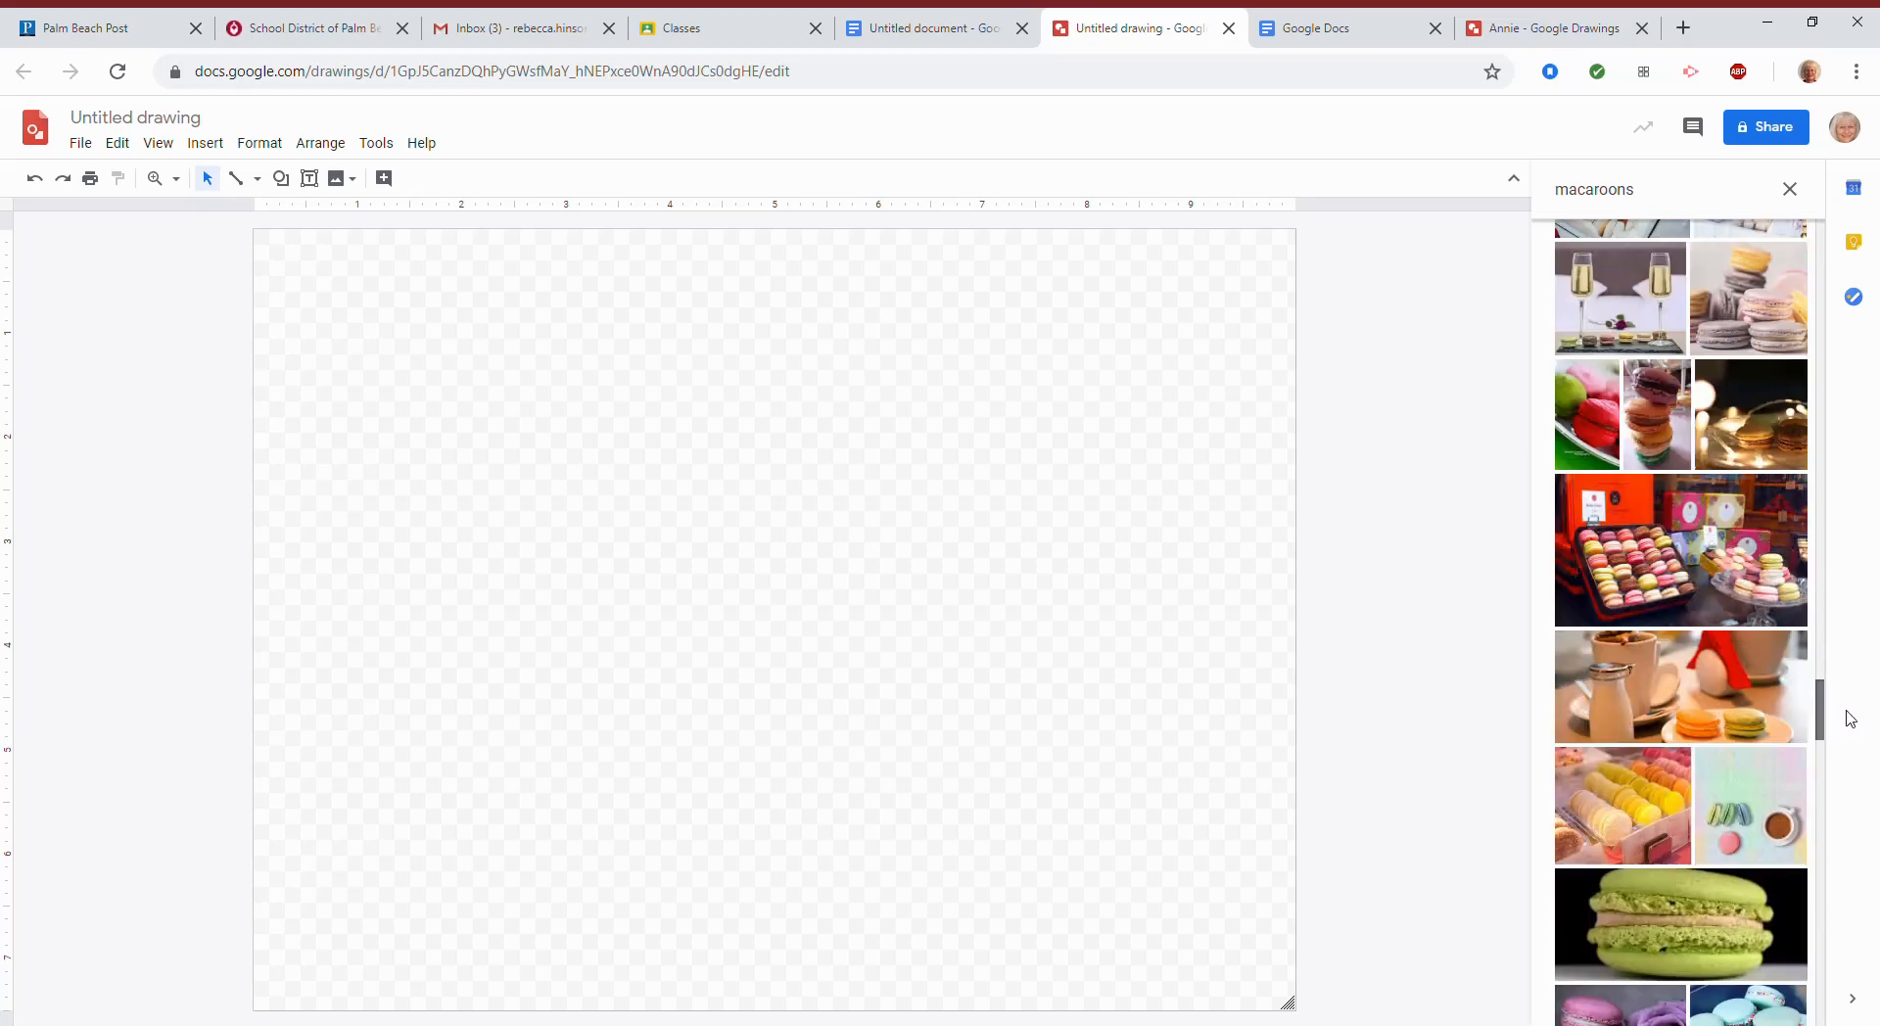
drag(1851, 631, 1849, 493)
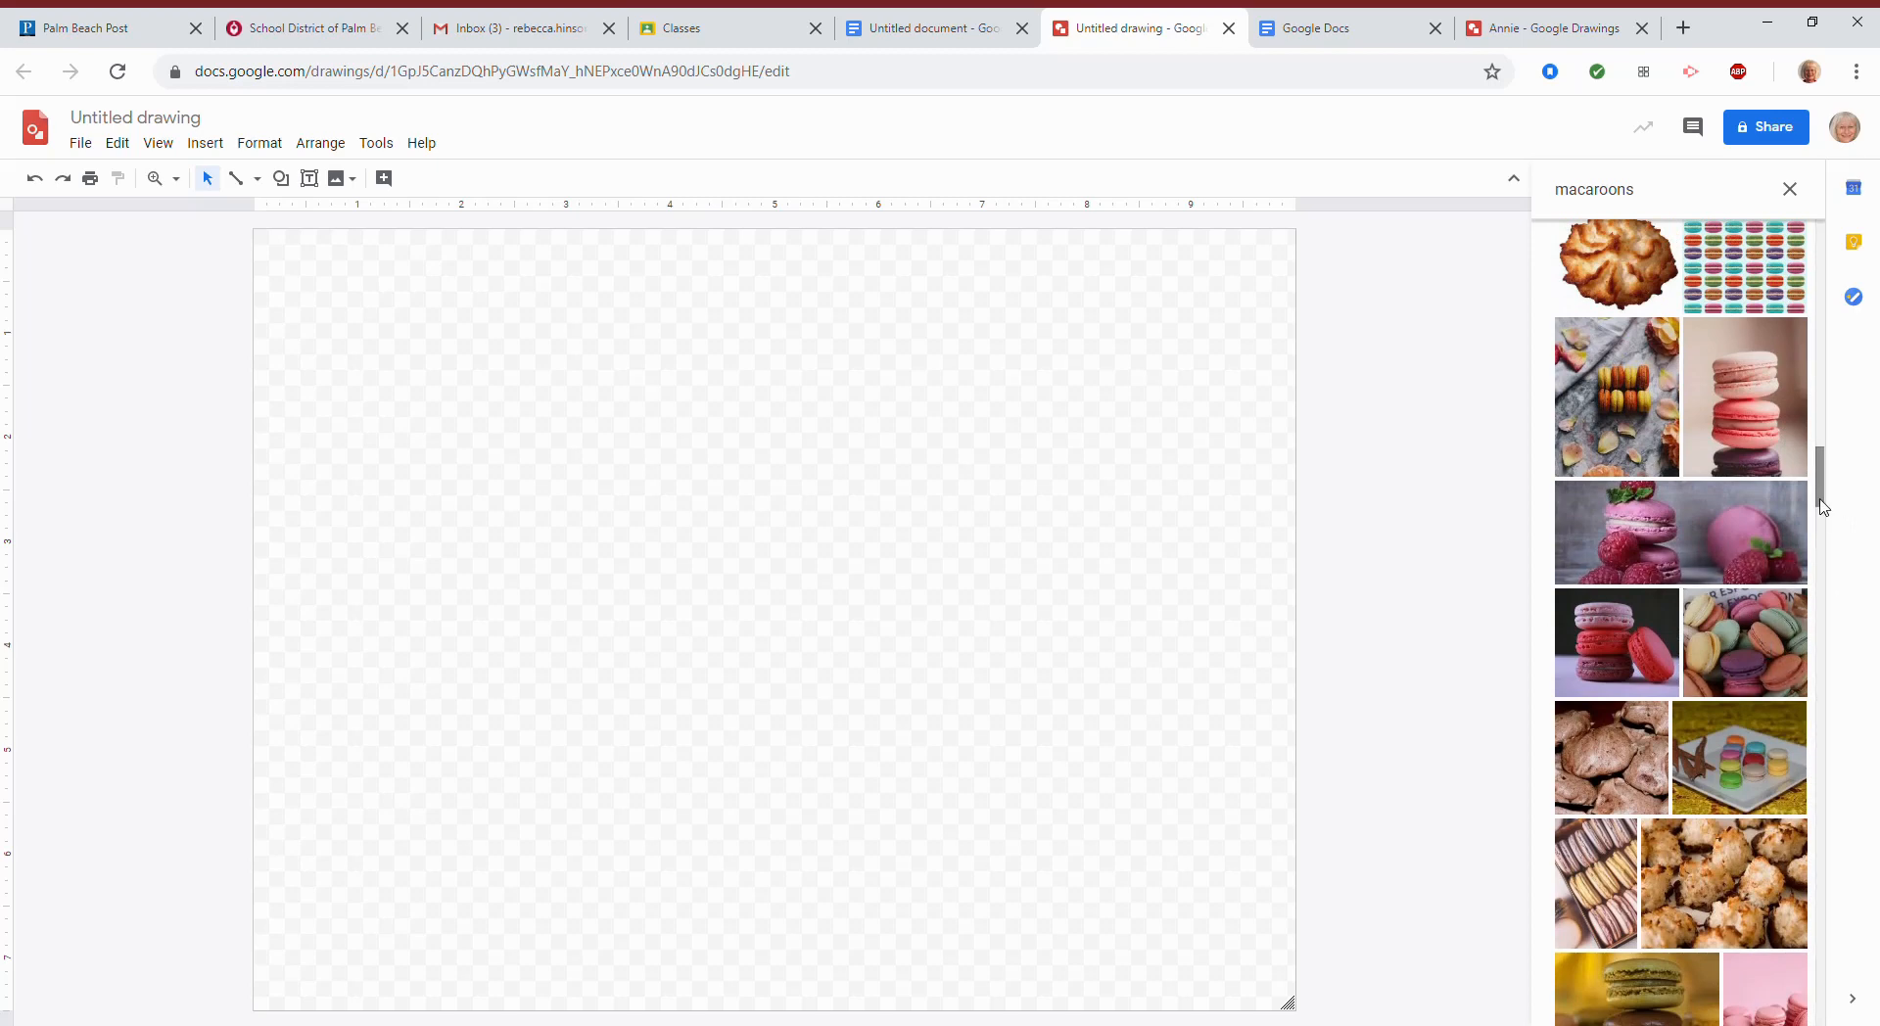
drag(1821, 500, 1825, 381)
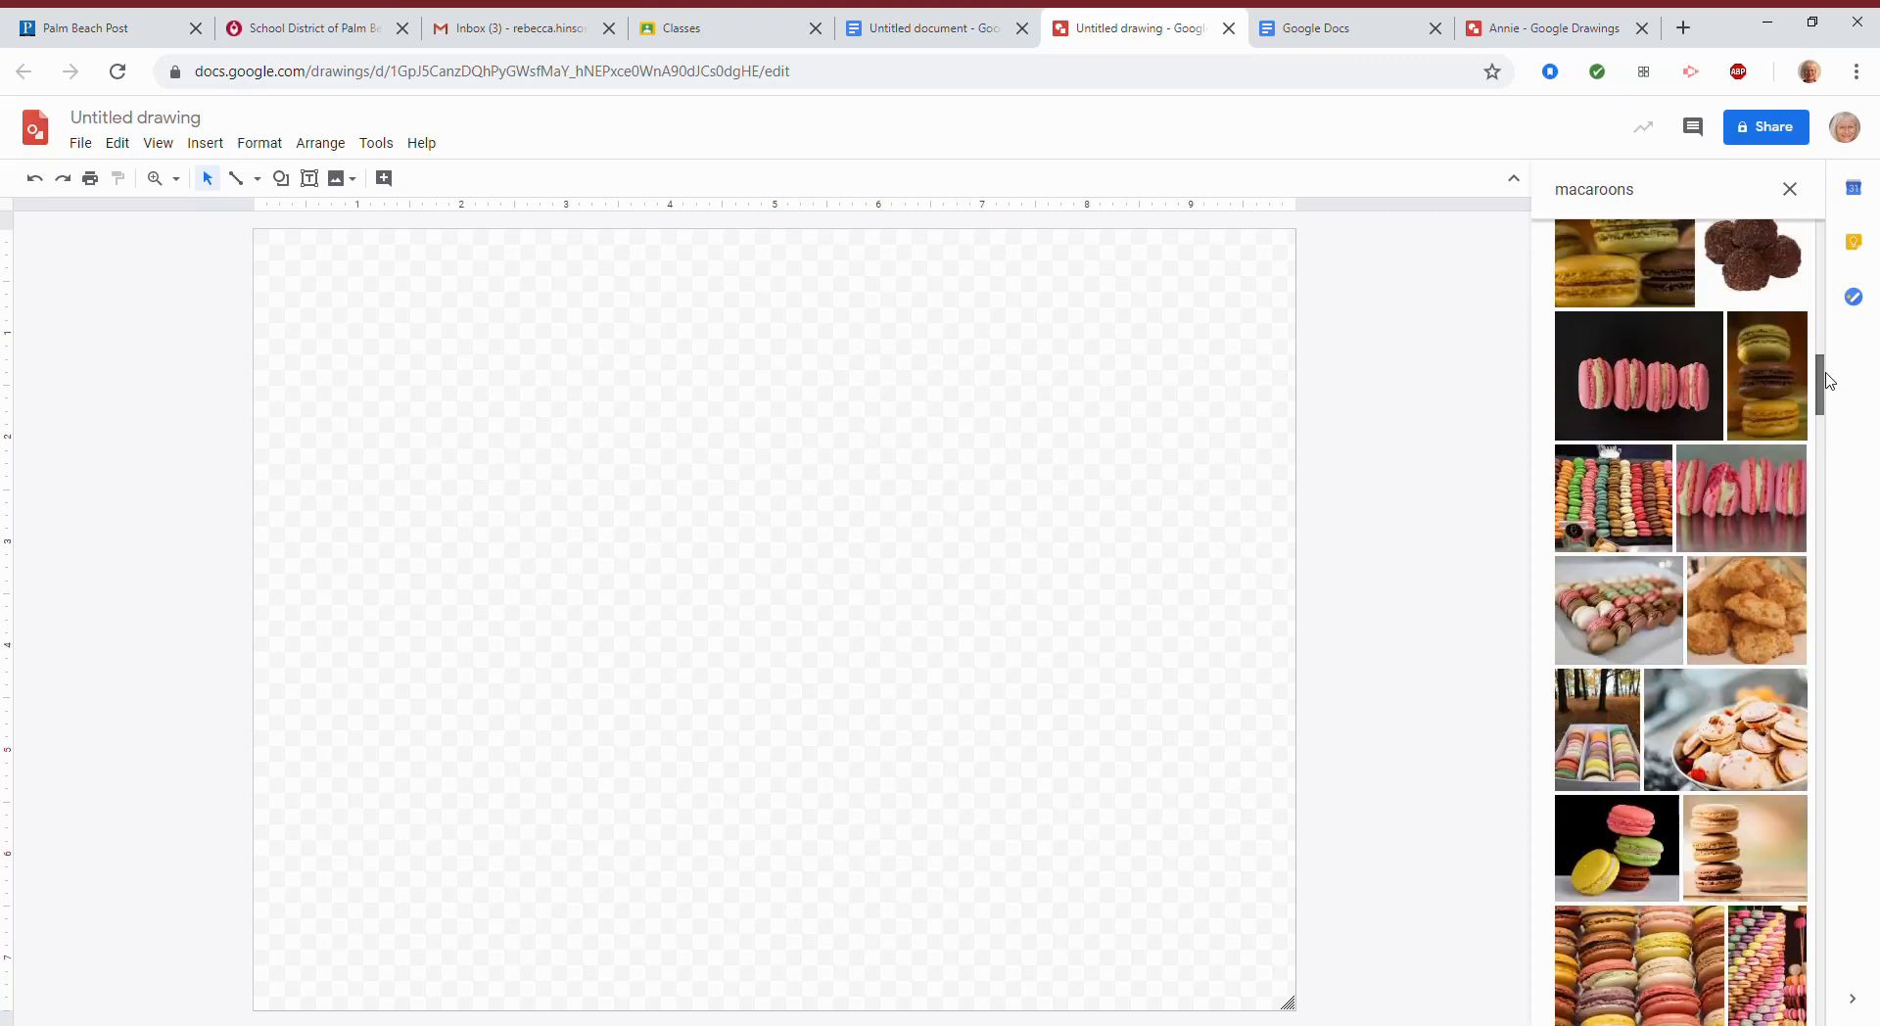
double_click(1629, 492)
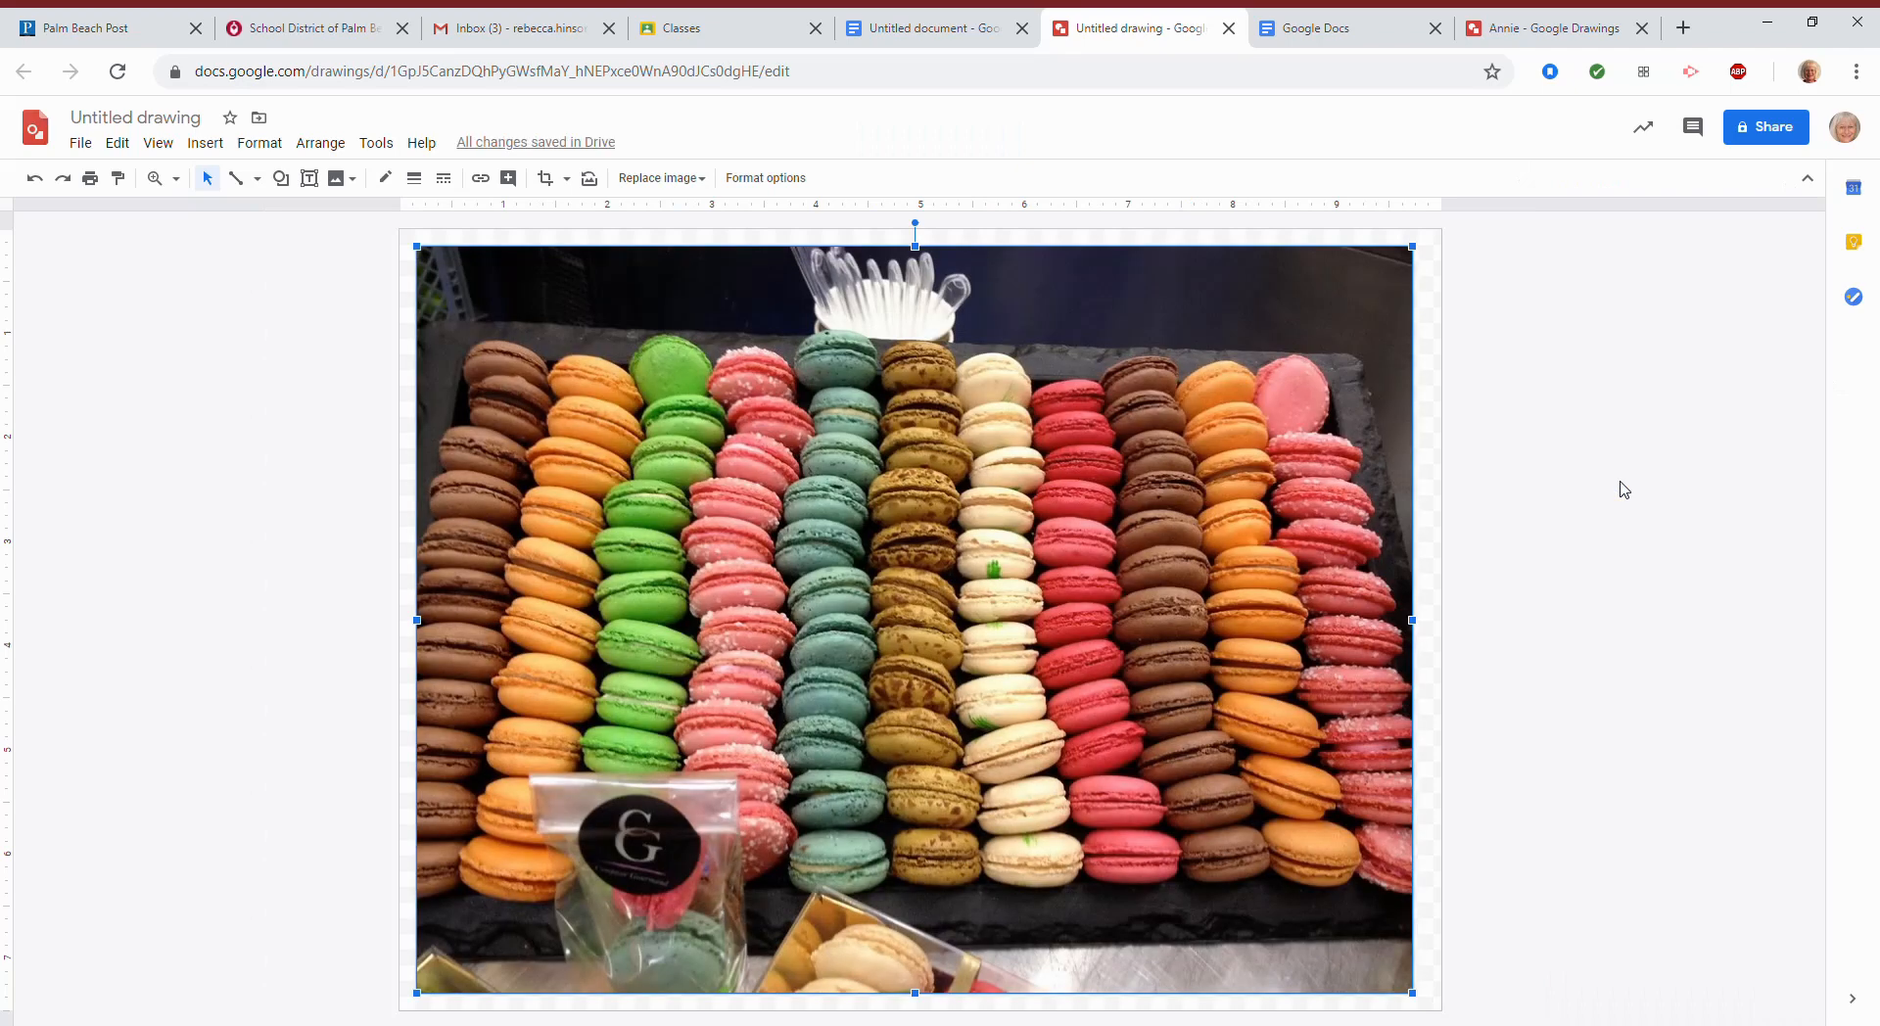
- Align the macaroon photo to the top-left corner and enlarge it past every canvas edge, then deselect it
drag(474, 272, 655, 430)
drag(909, 672, 844, 599)
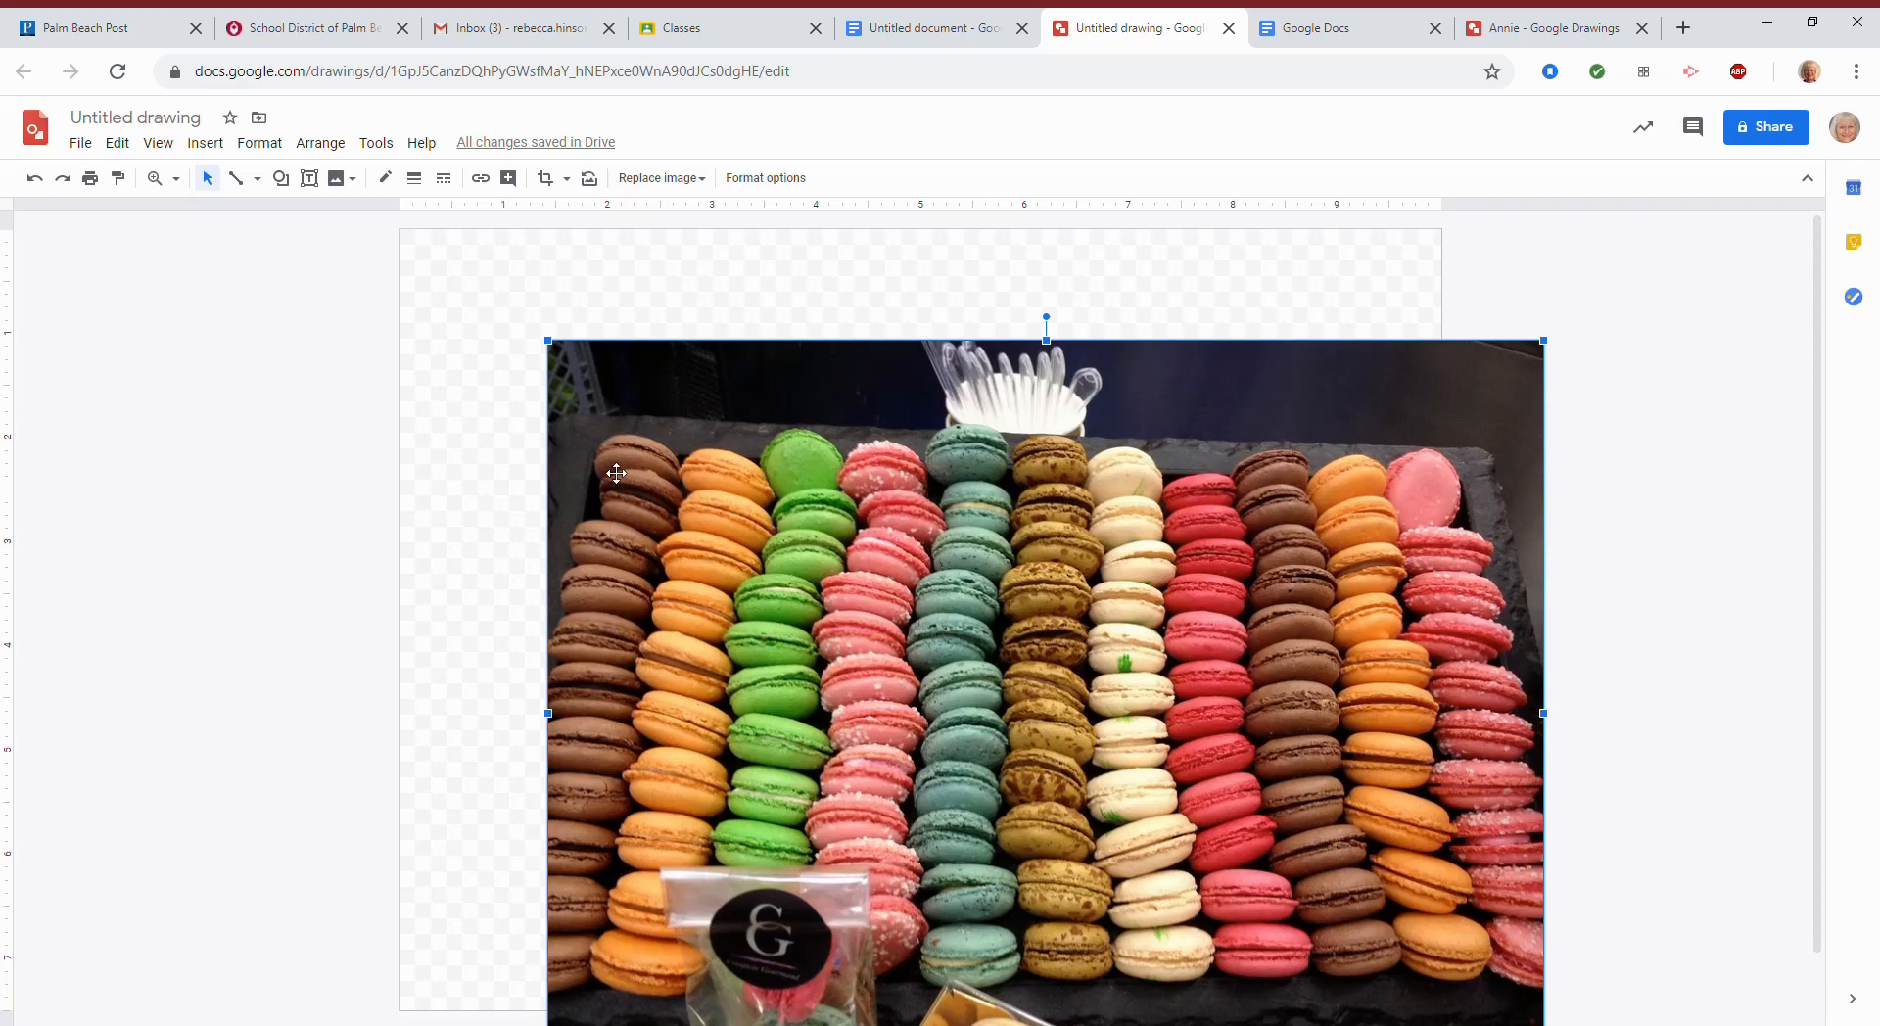
drag(636, 483, 489, 372)
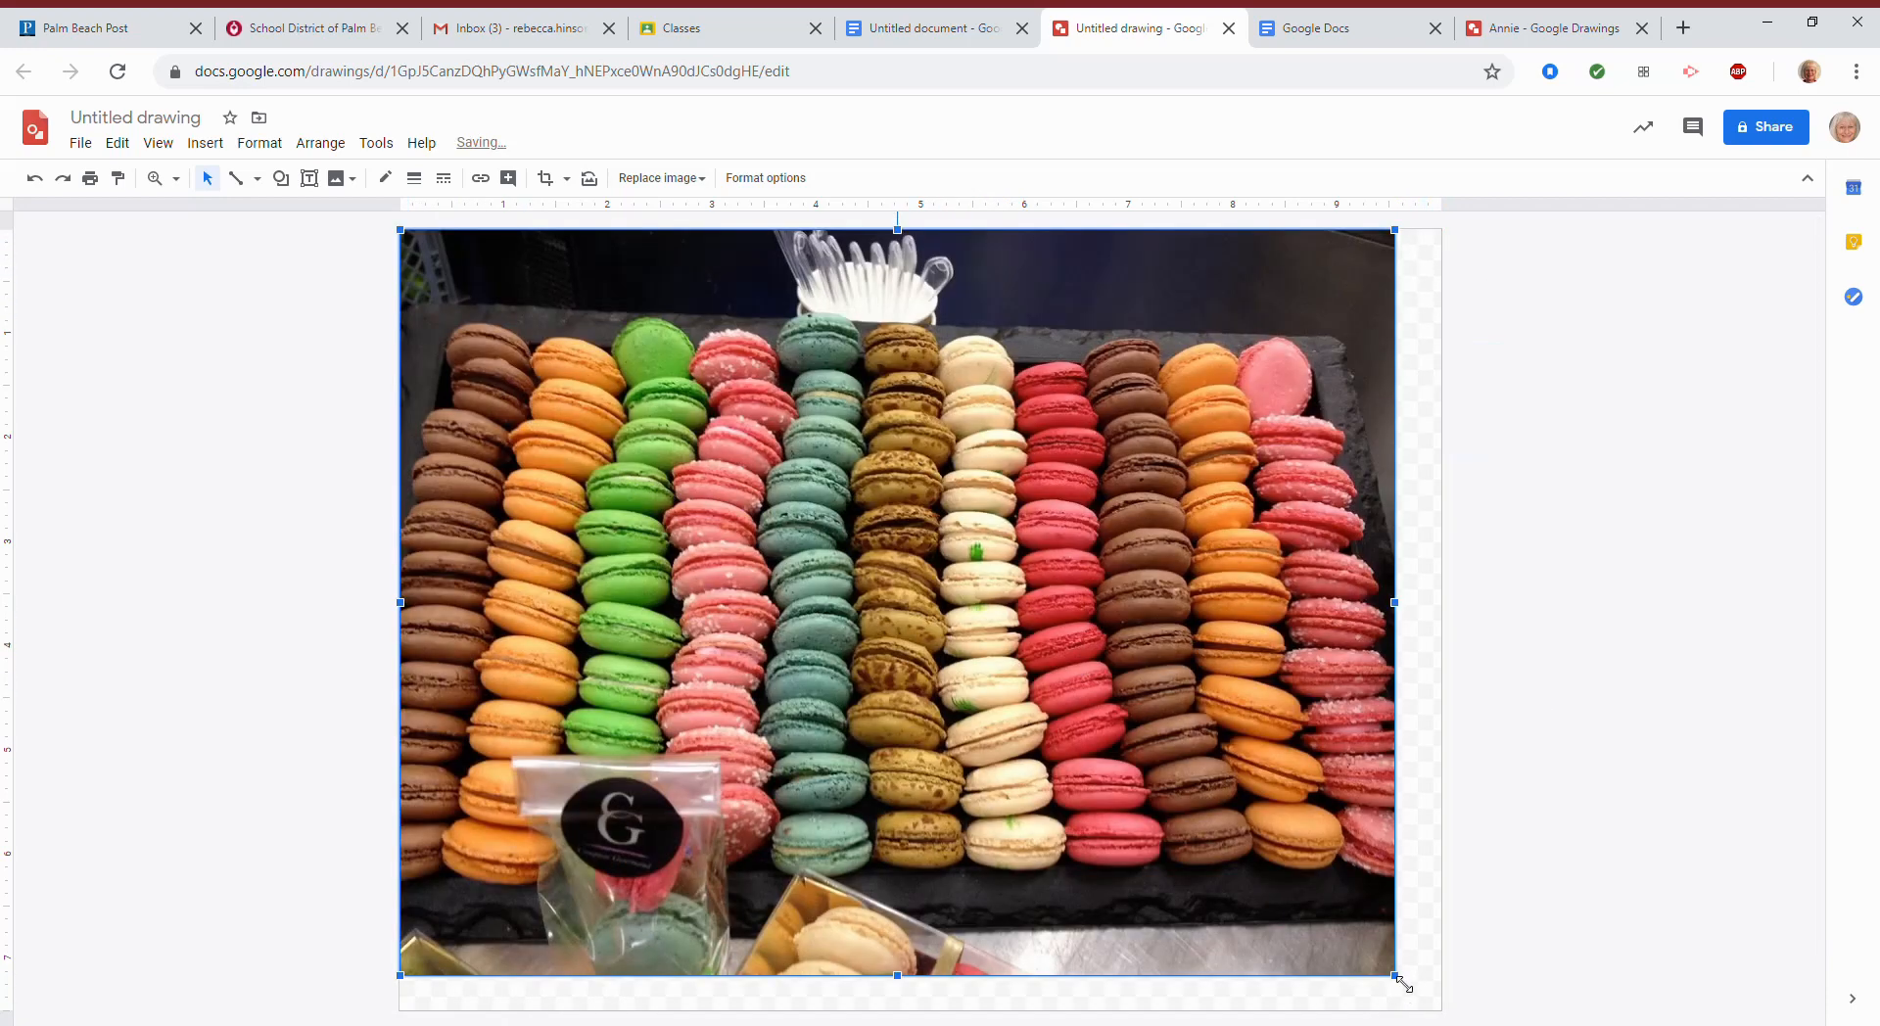
drag(1400, 981, 1432, 1020)
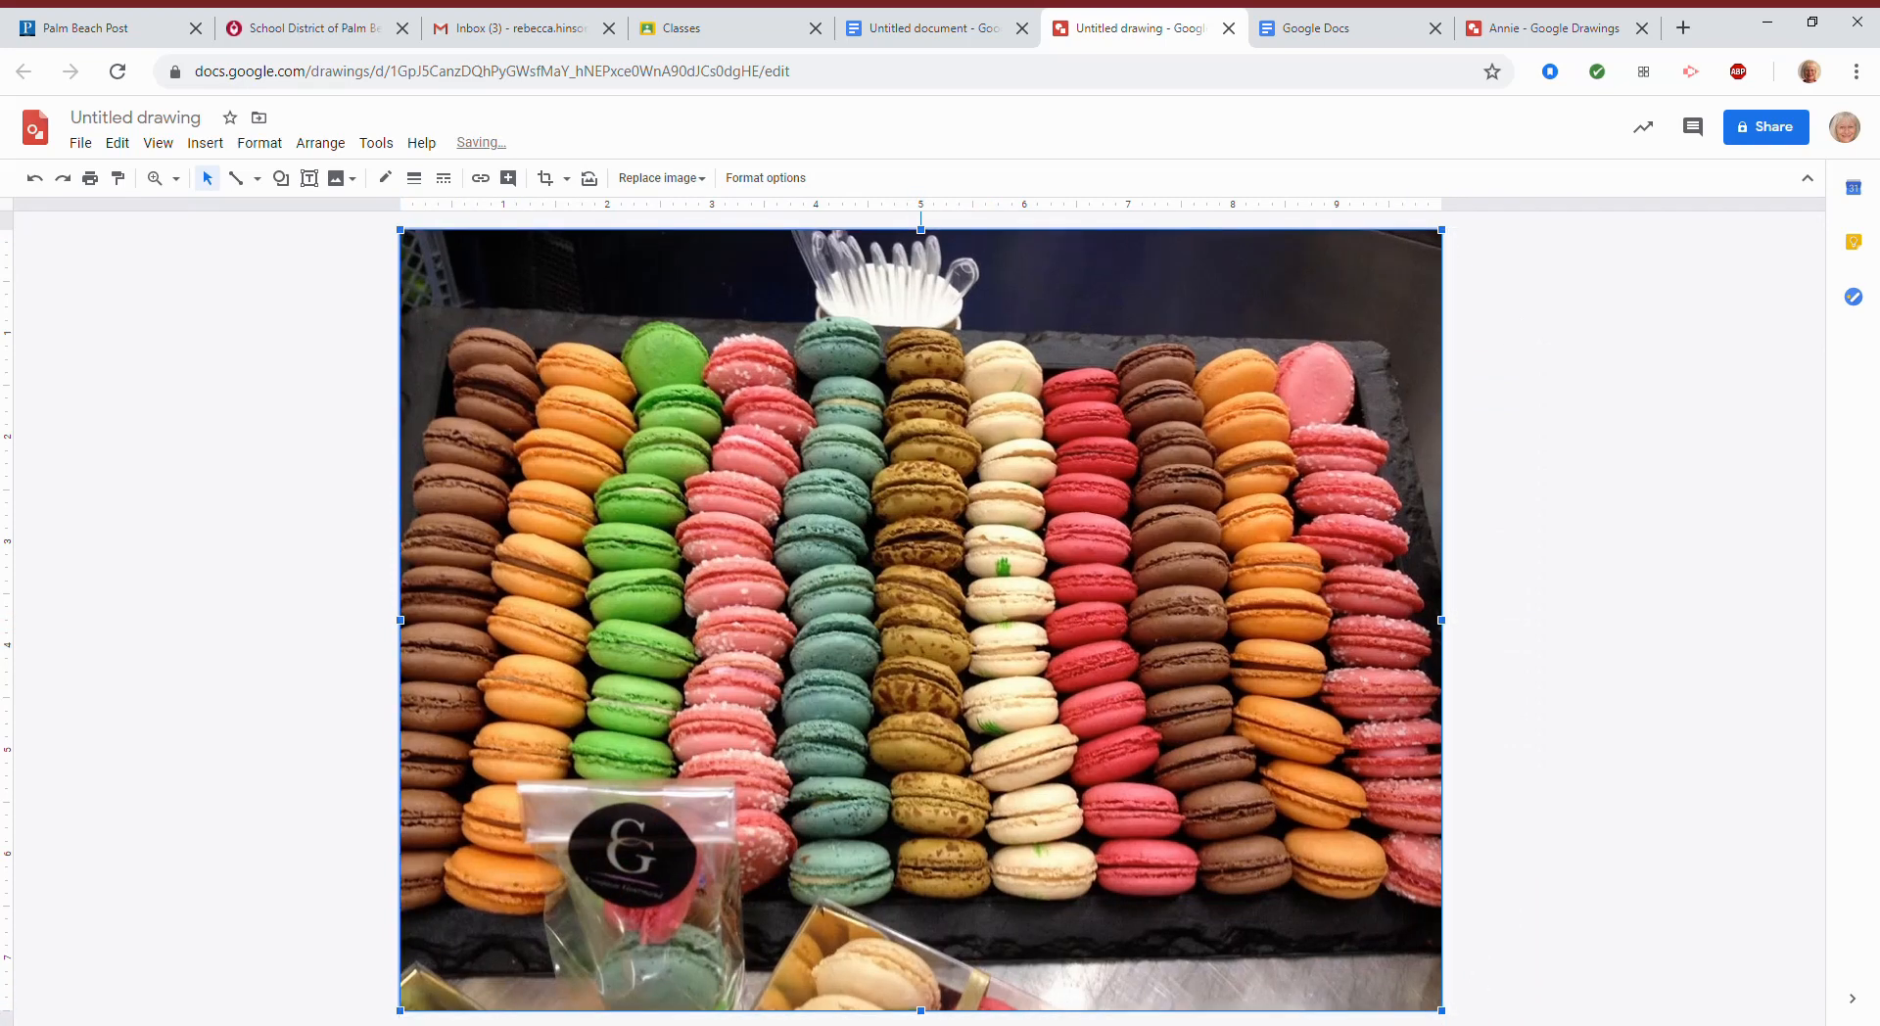
drag(1302, 815, 1302, 683)
drag(1443, 881, 1558, 967)
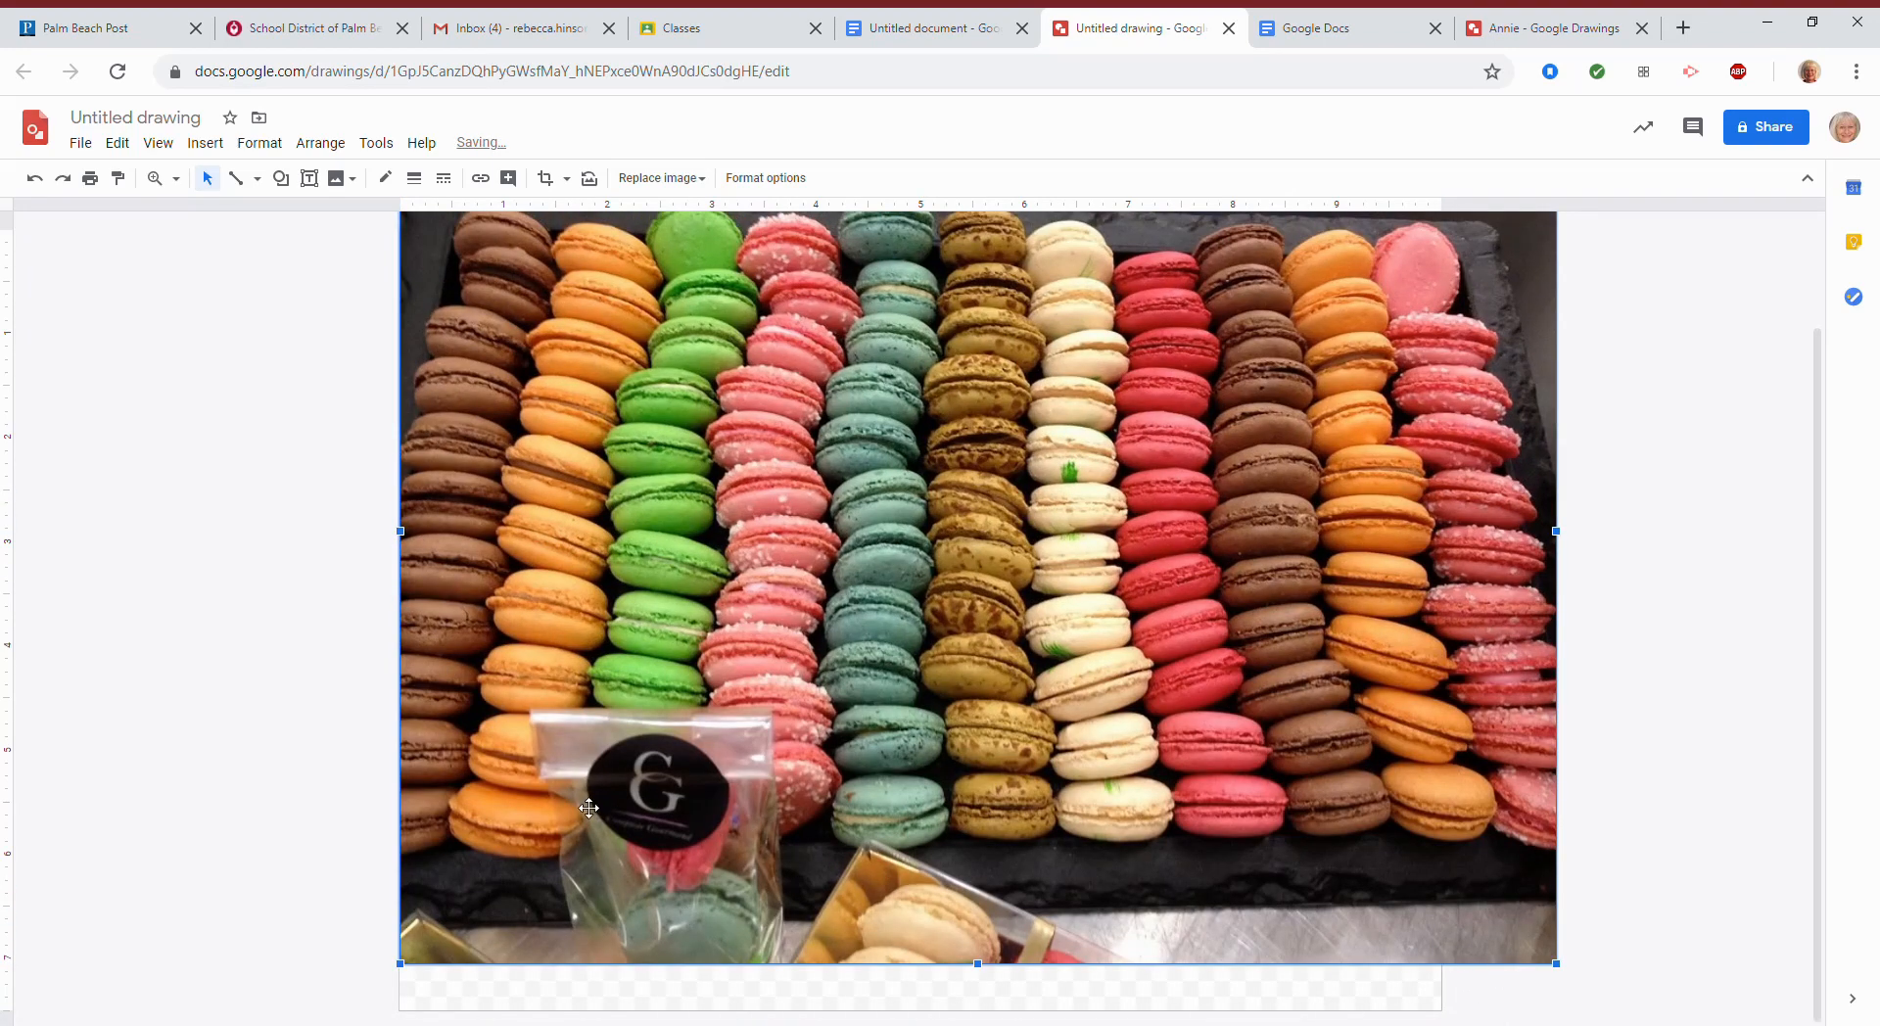
drag(975, 808, 903, 609)
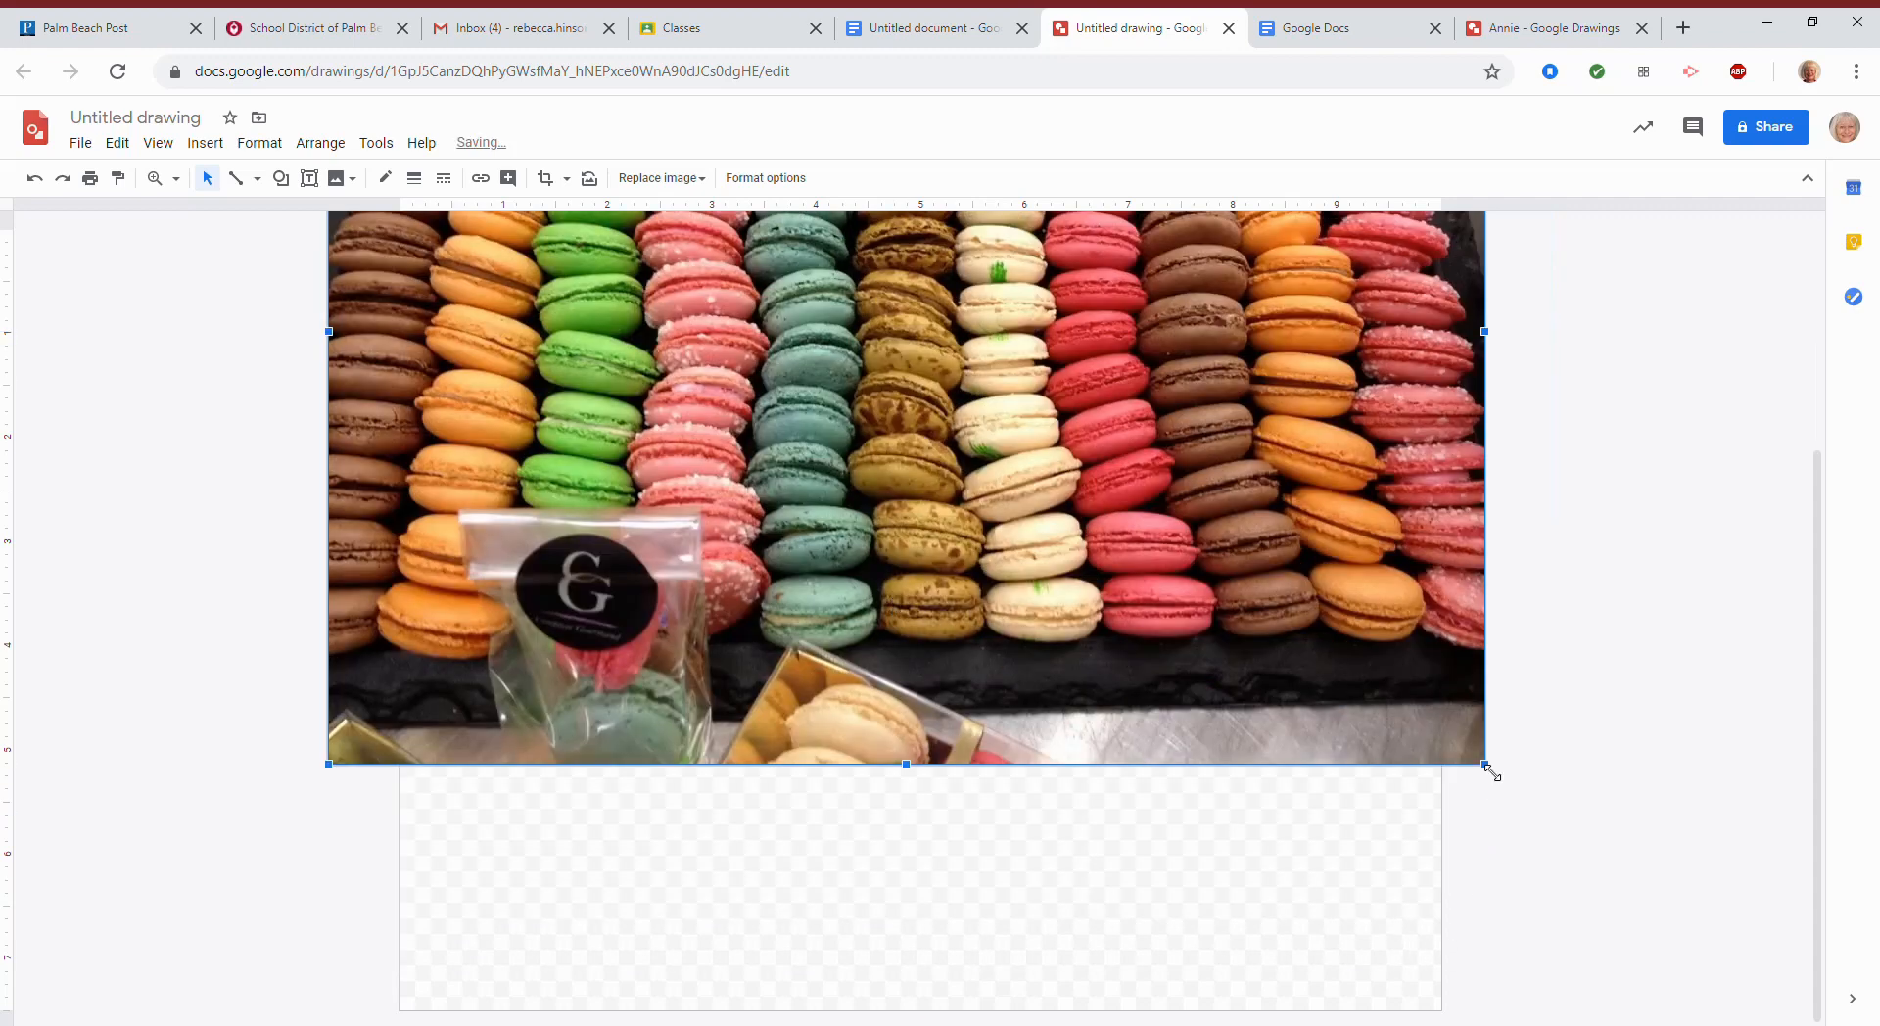
drag(1485, 765, 1576, 910)
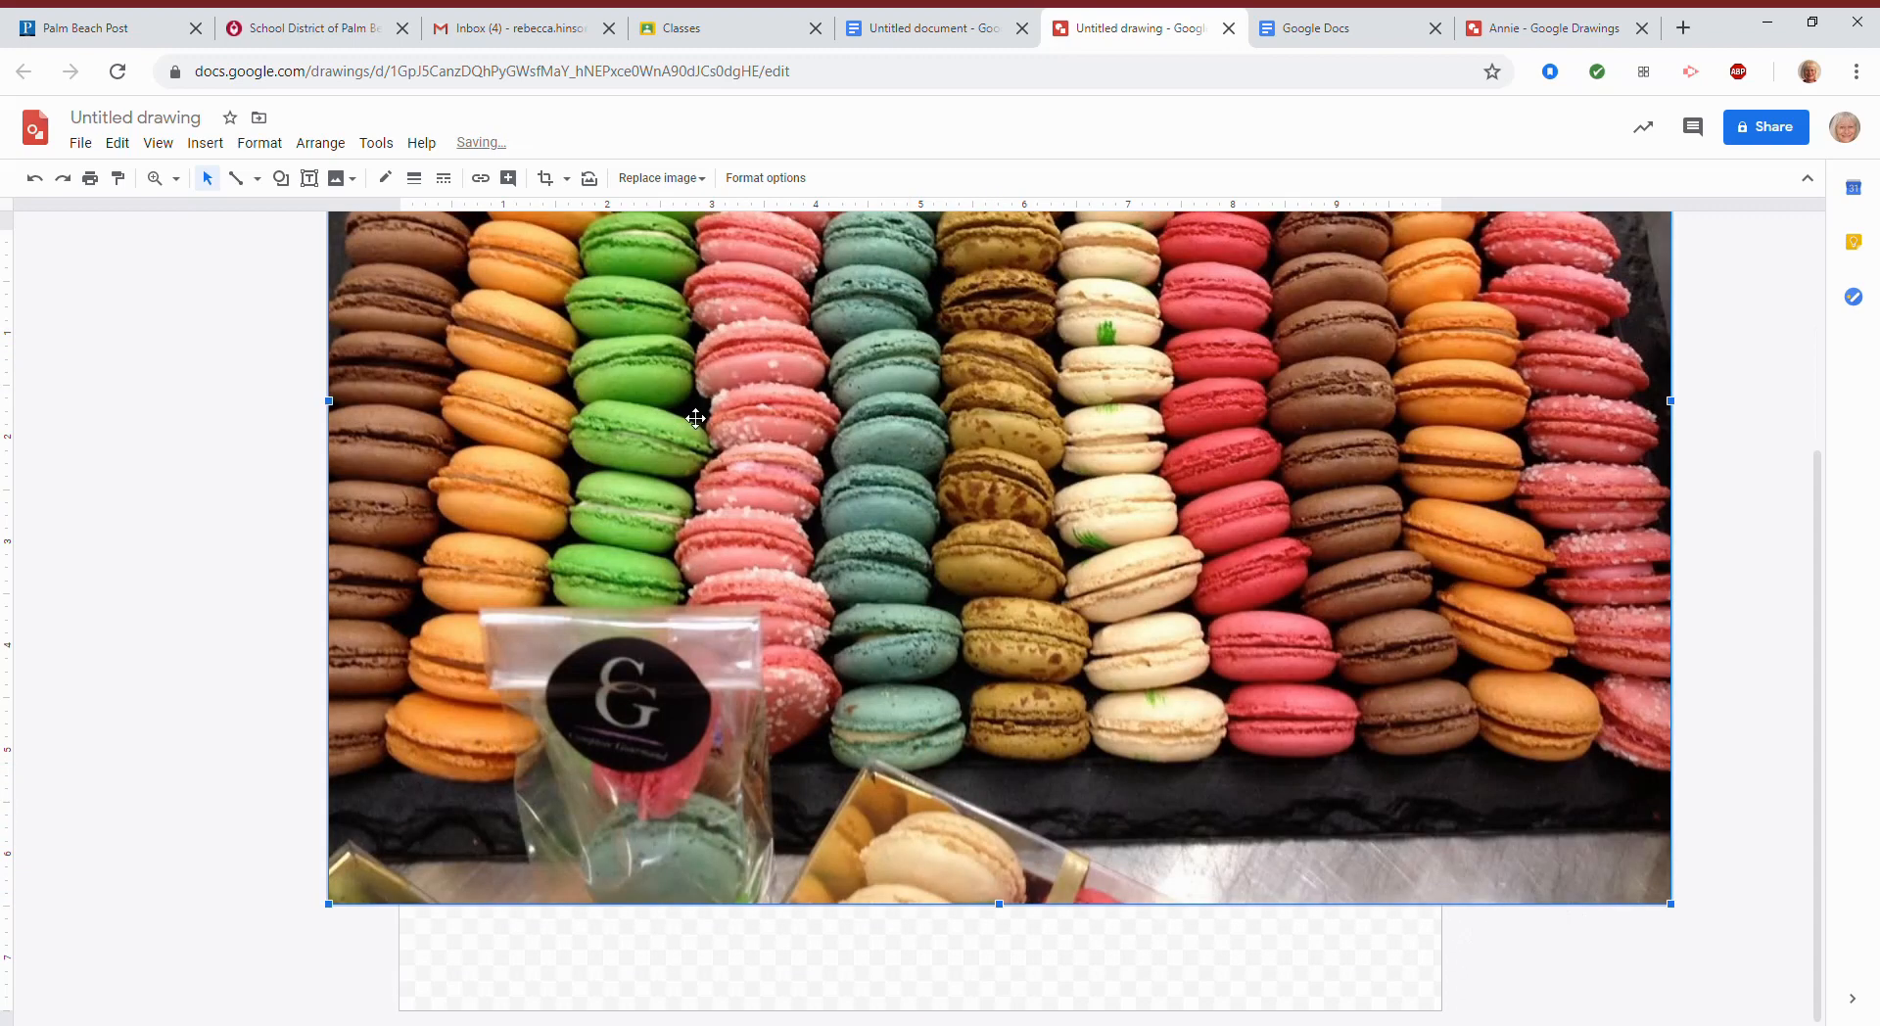
drag(695, 419, 690, 589)
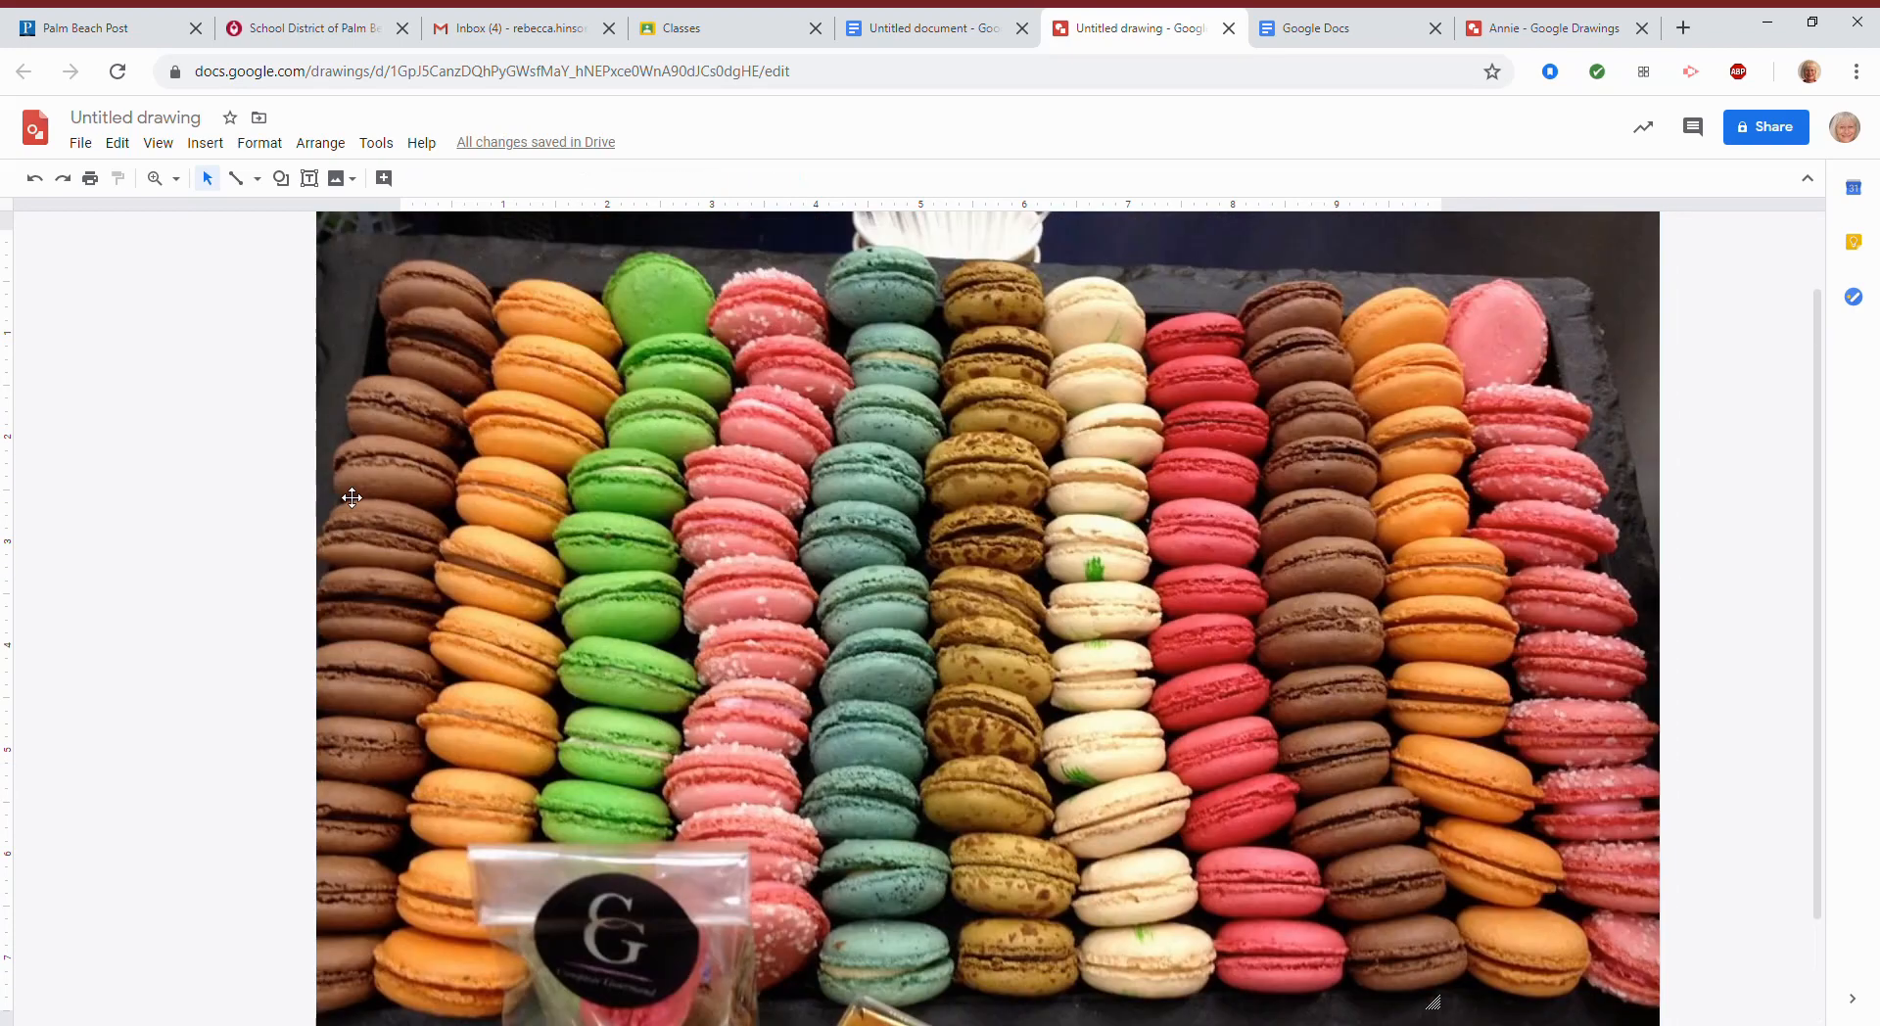
click(224, 223)
- Draw a large heart shape over the macaroon photo
click(283, 179)
mouse_move(372, 224)
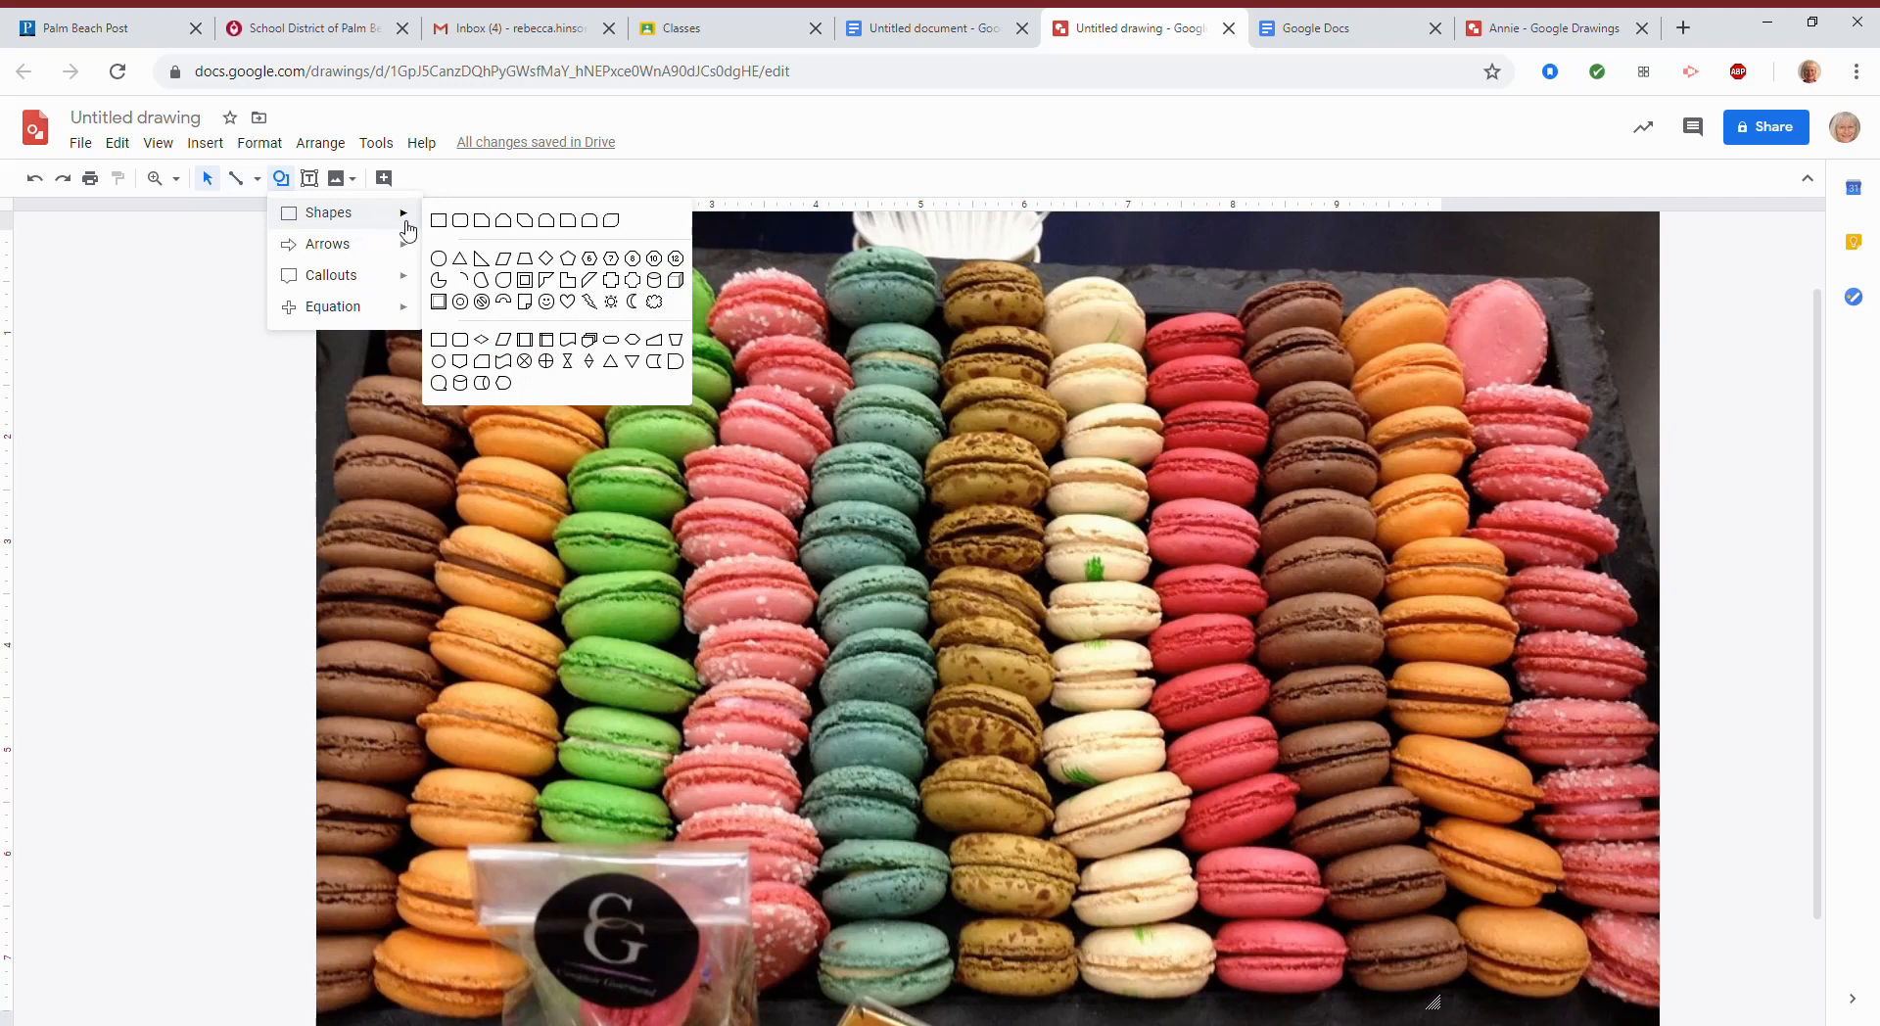
click(575, 305)
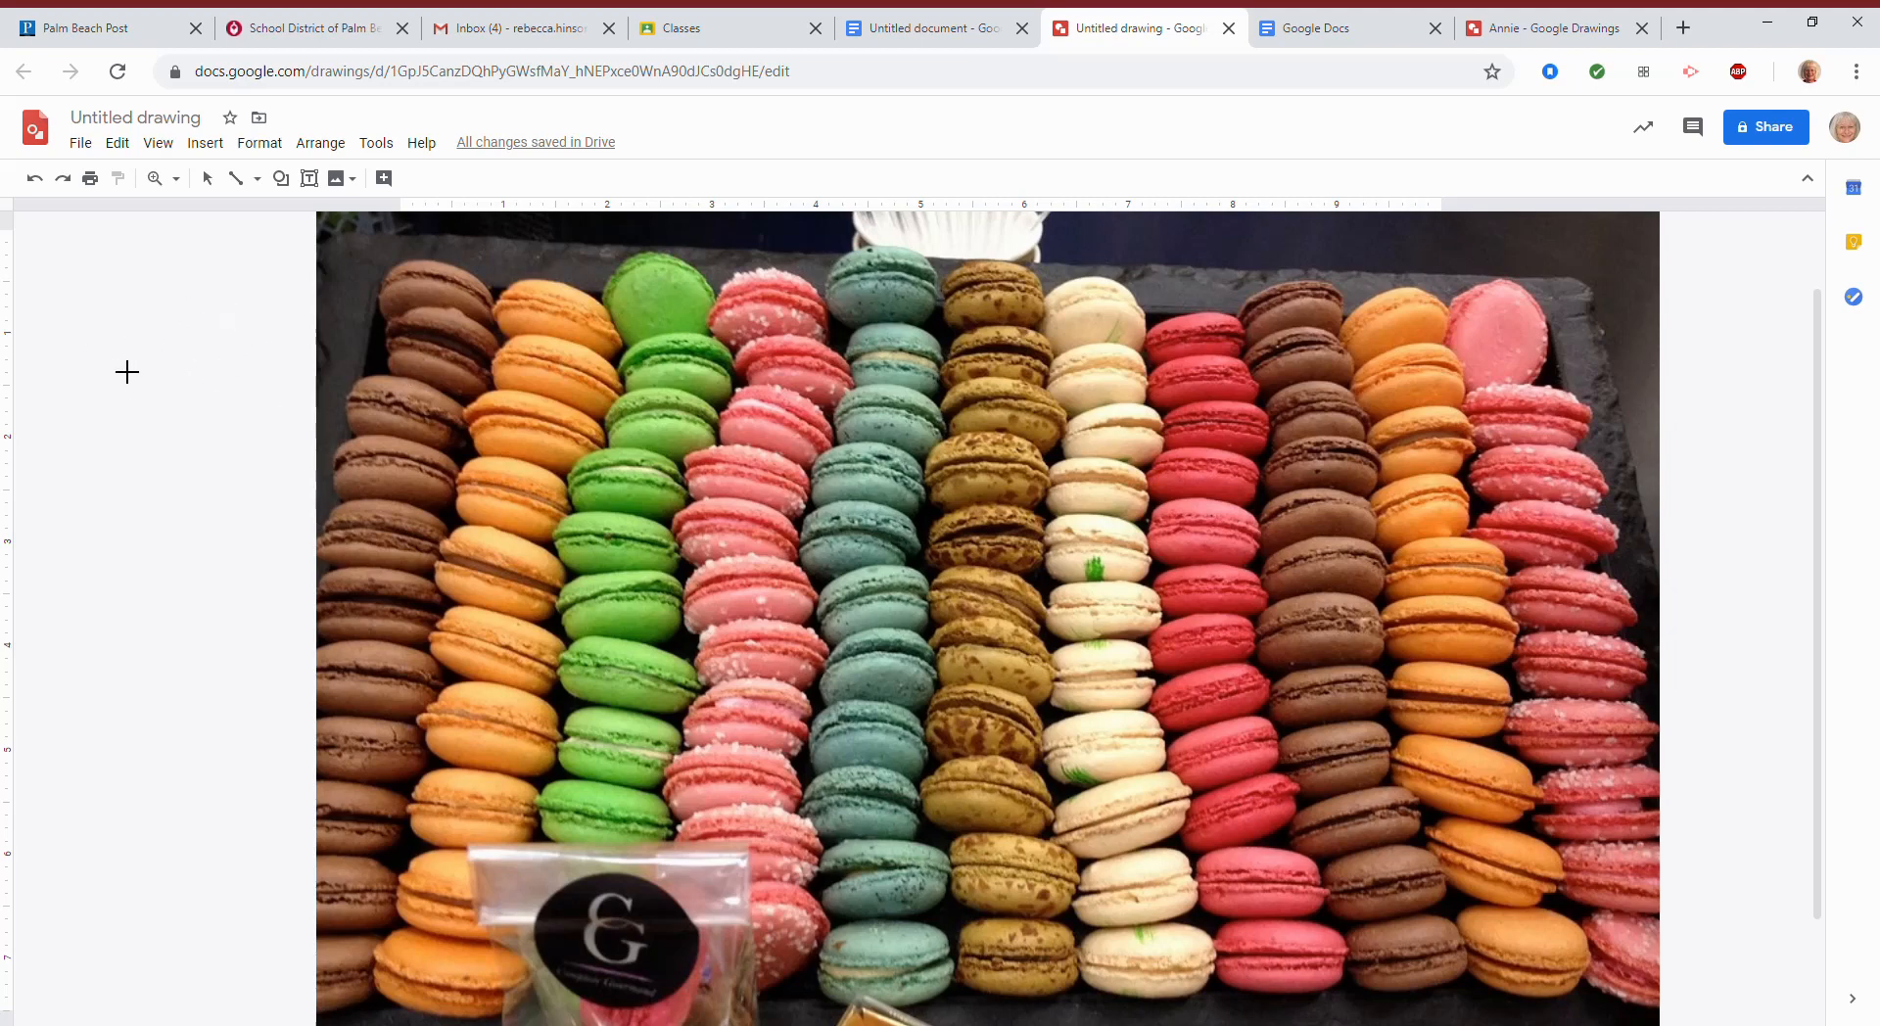
drag(591, 354, 1308, 976)
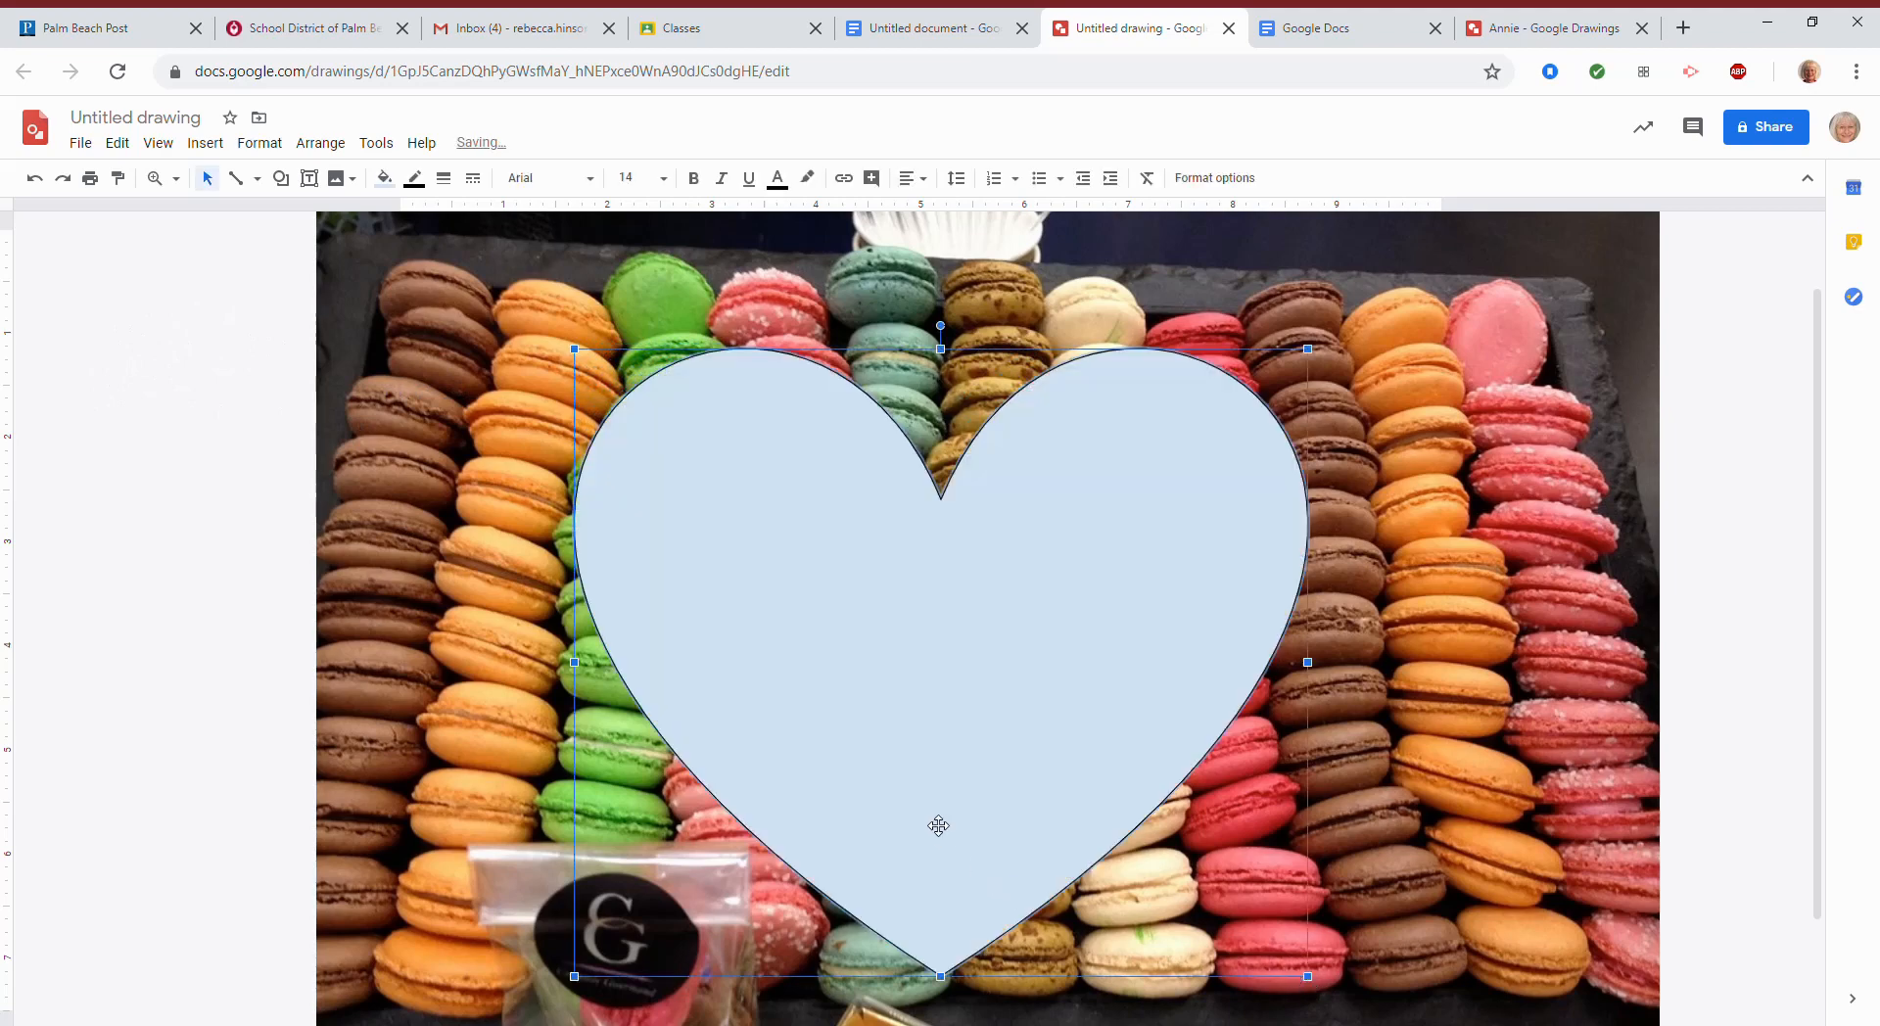
- Nudge the heart into the middle of the photo, undoing the last move
drag(939, 826, 957, 824)
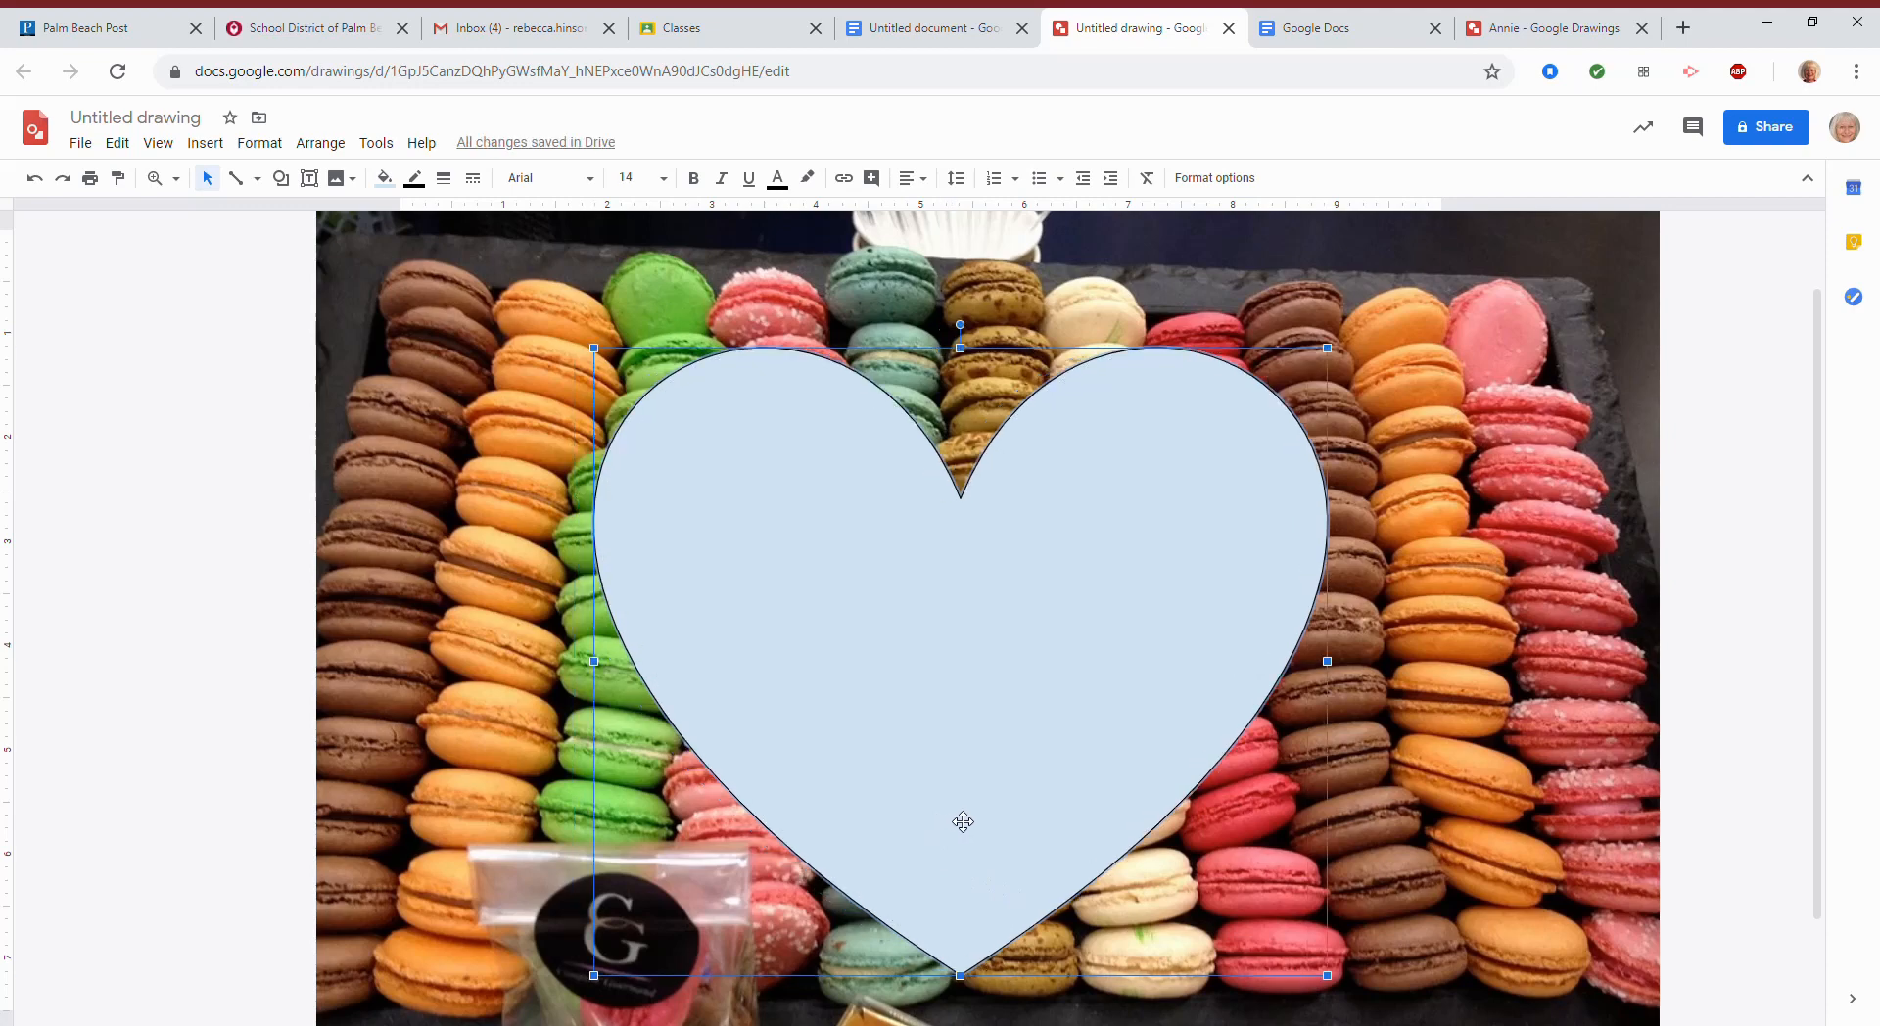
drag(964, 820, 978, 821)
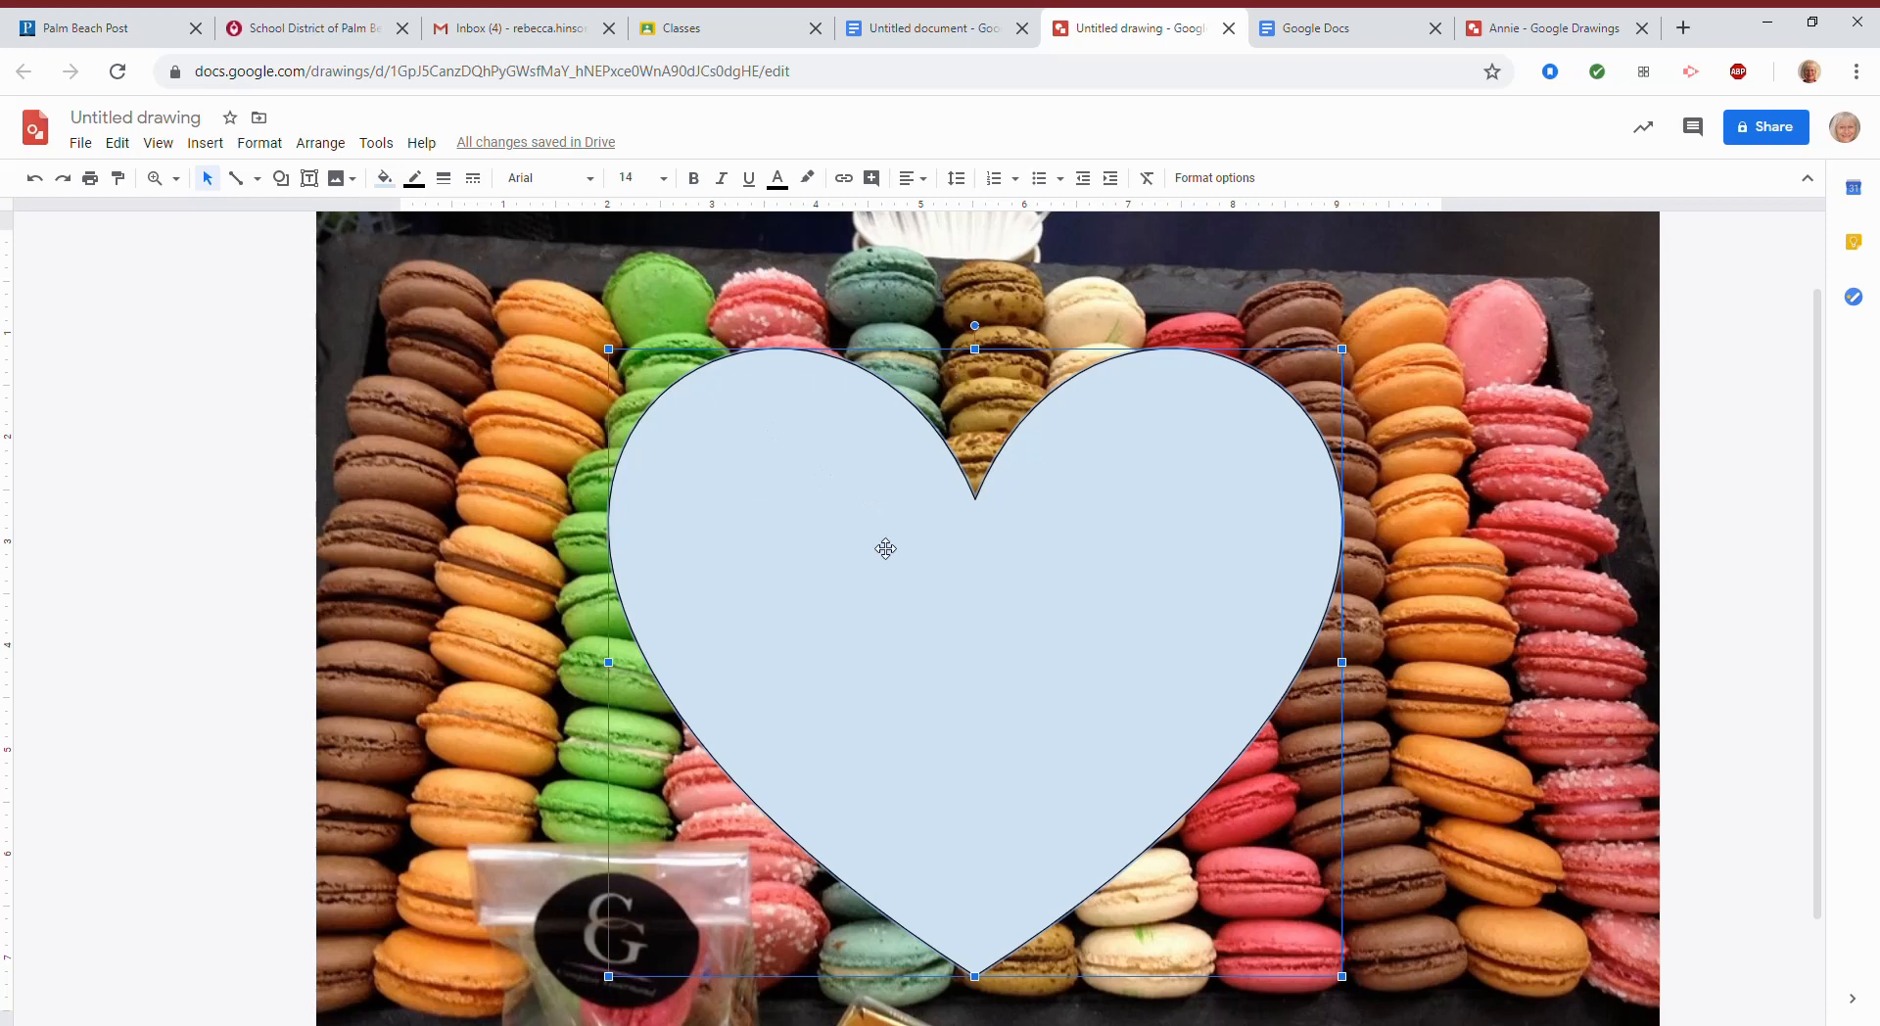
drag(755, 490, 606, 465)
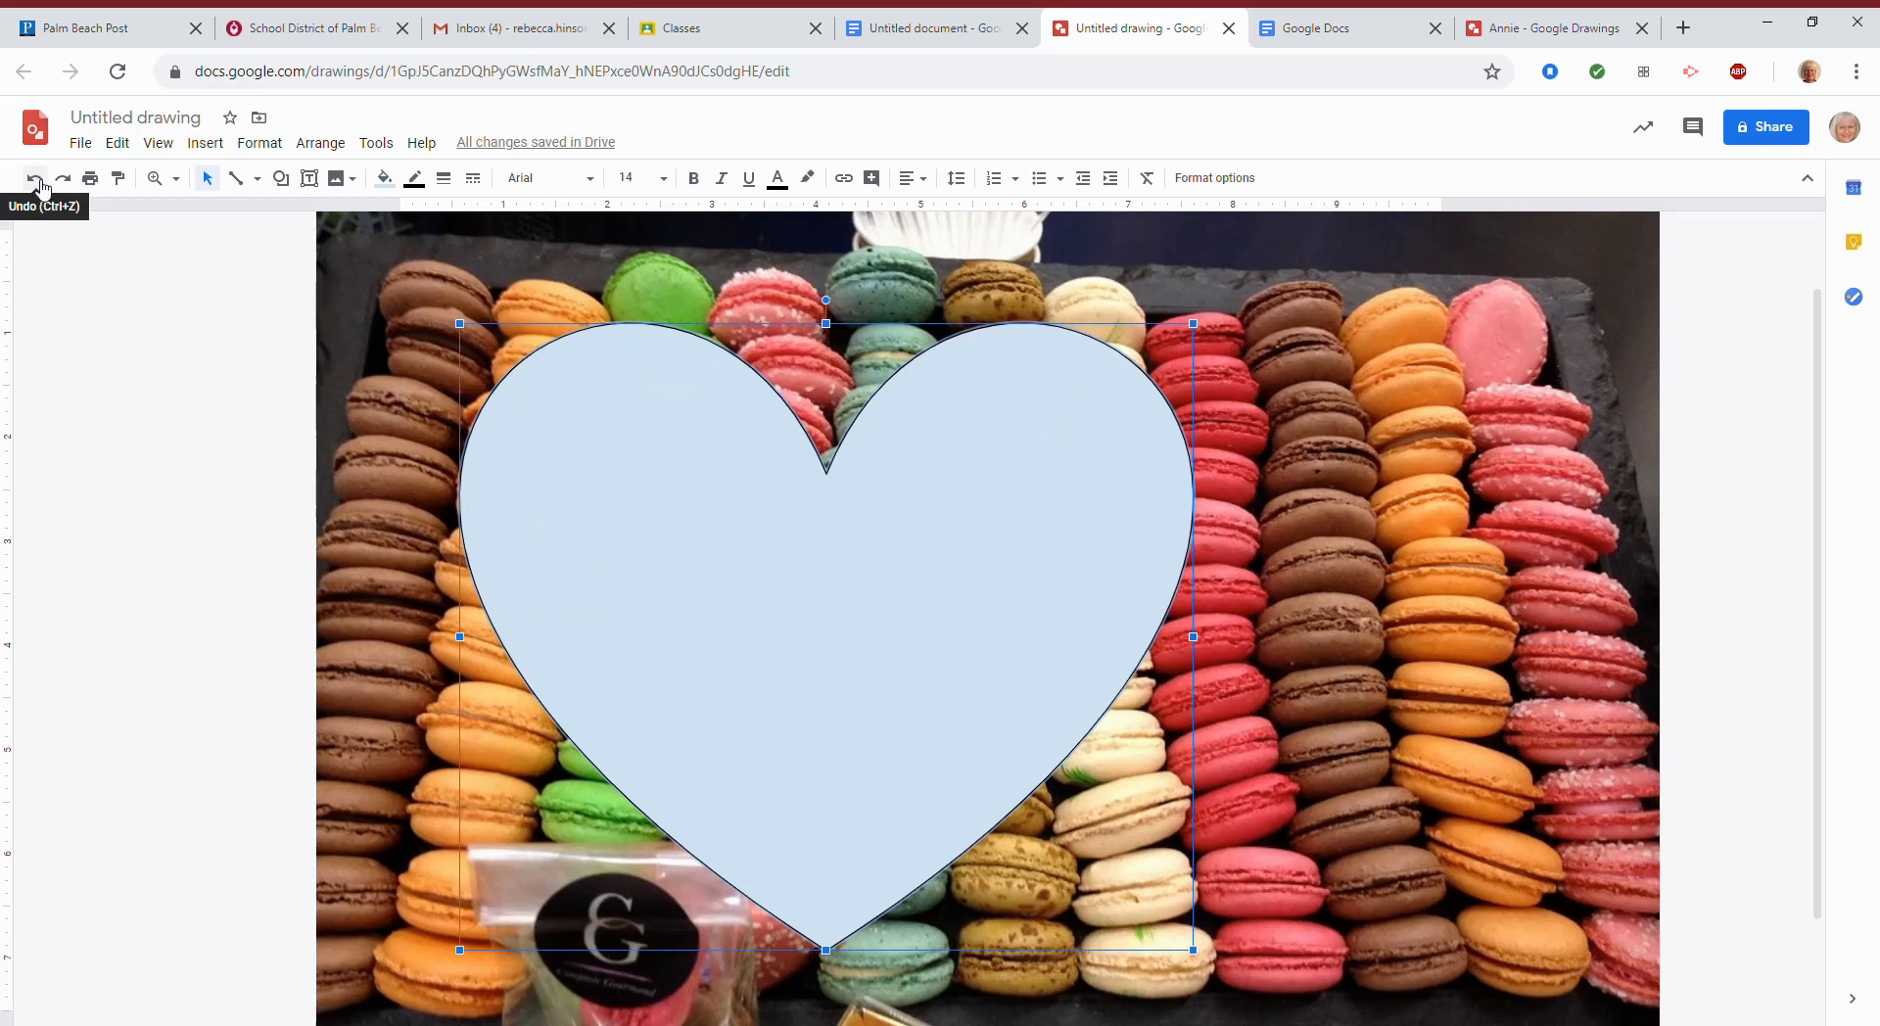
click(36, 179)
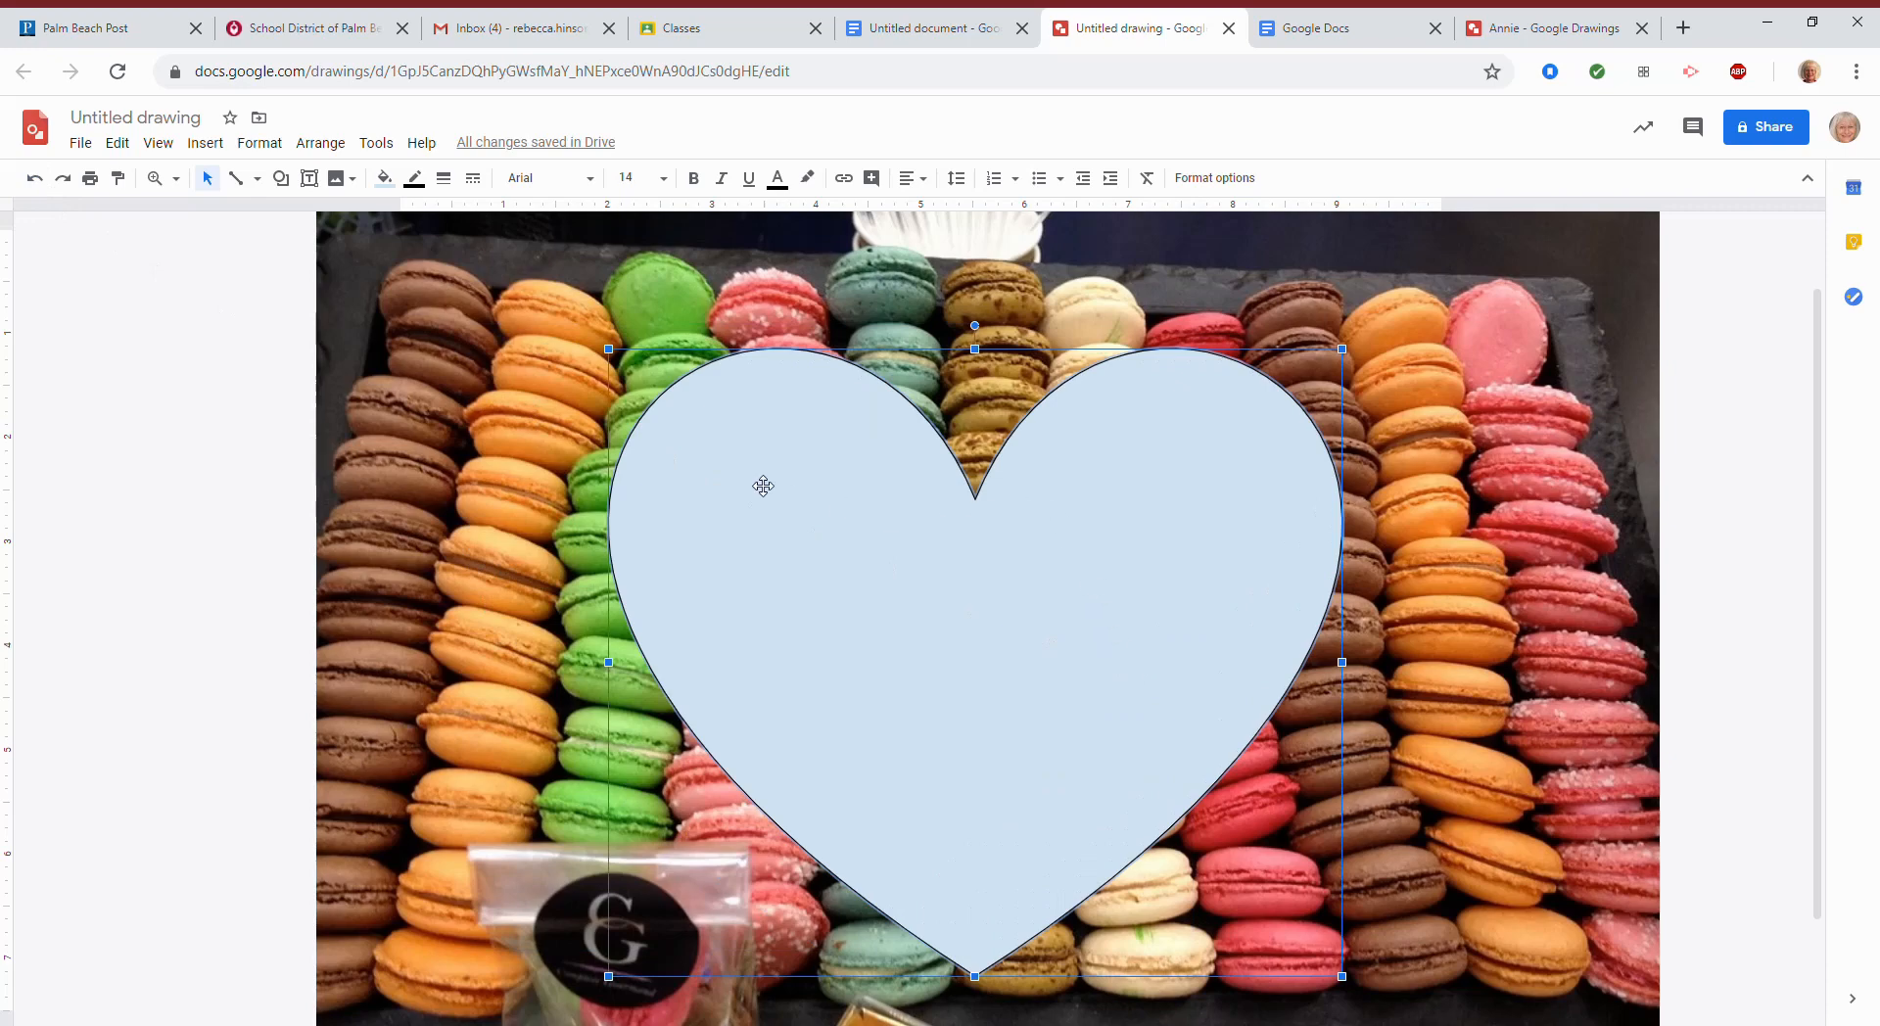
- Make the heart's fill magenta, briefly trying red before returning to magenta
click(396, 186)
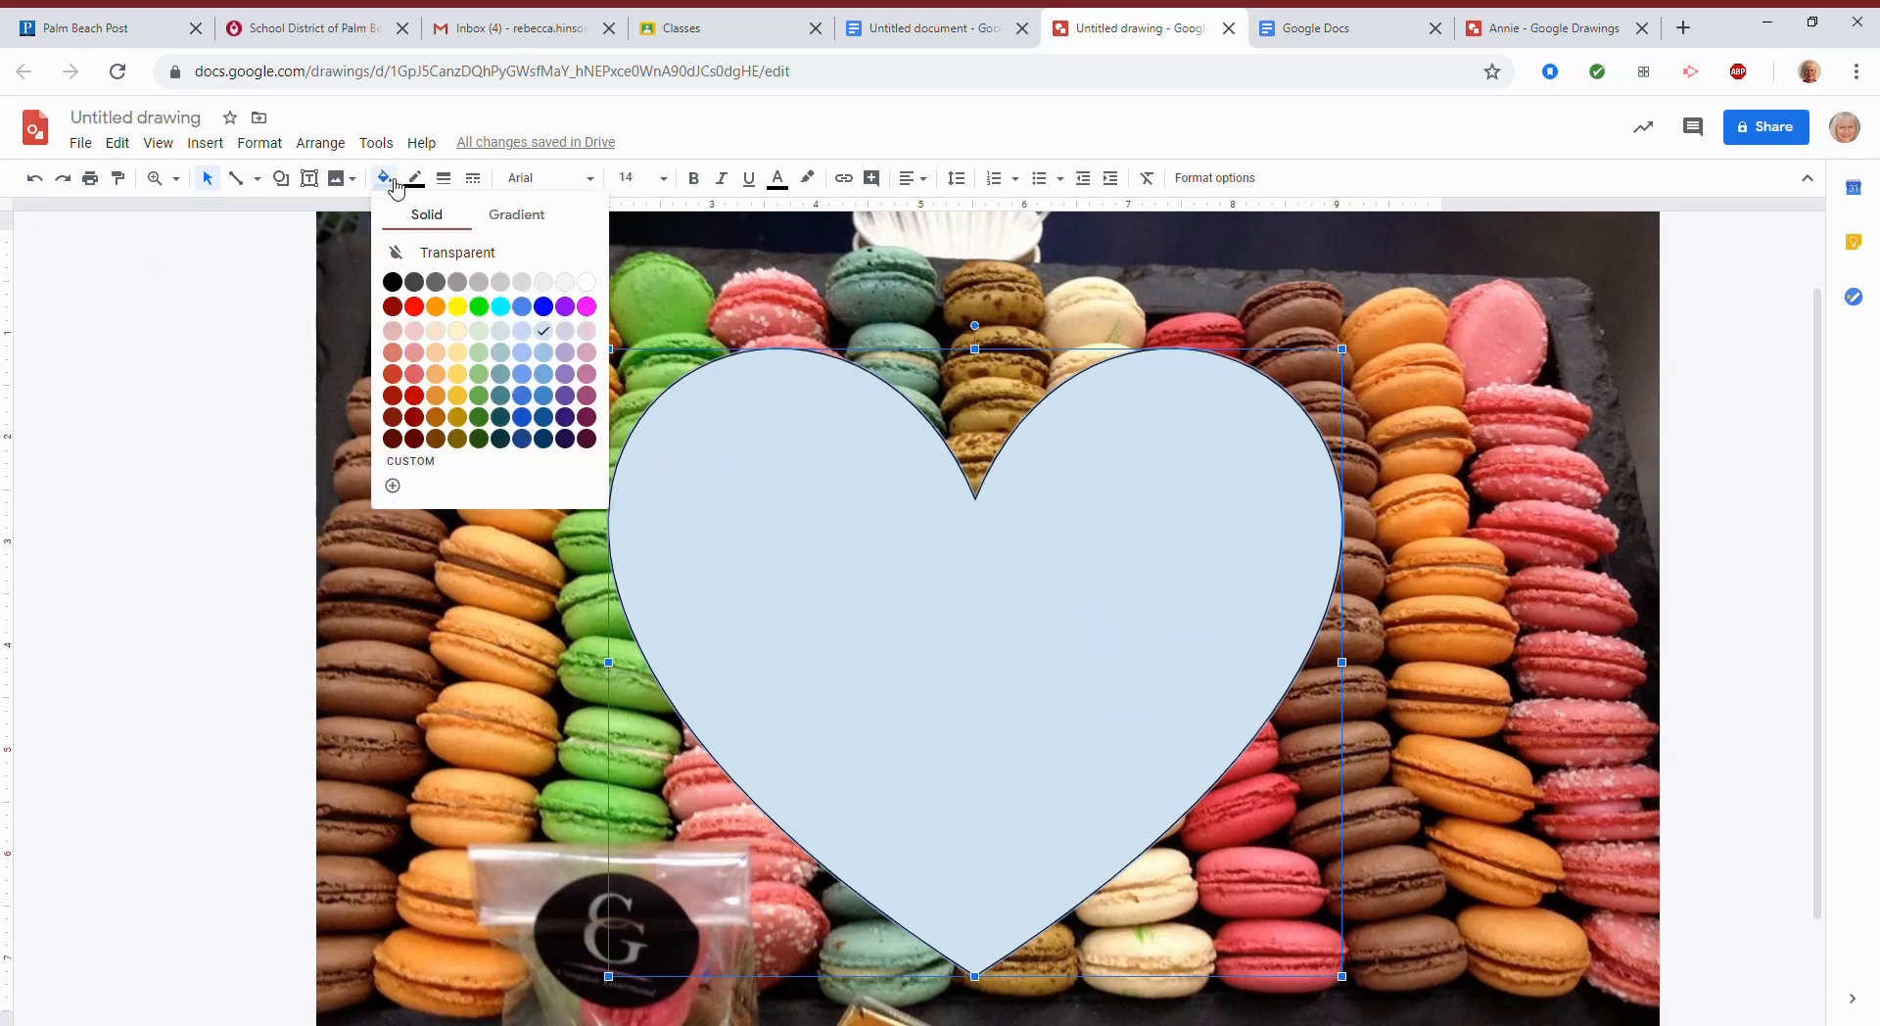
click(600, 312)
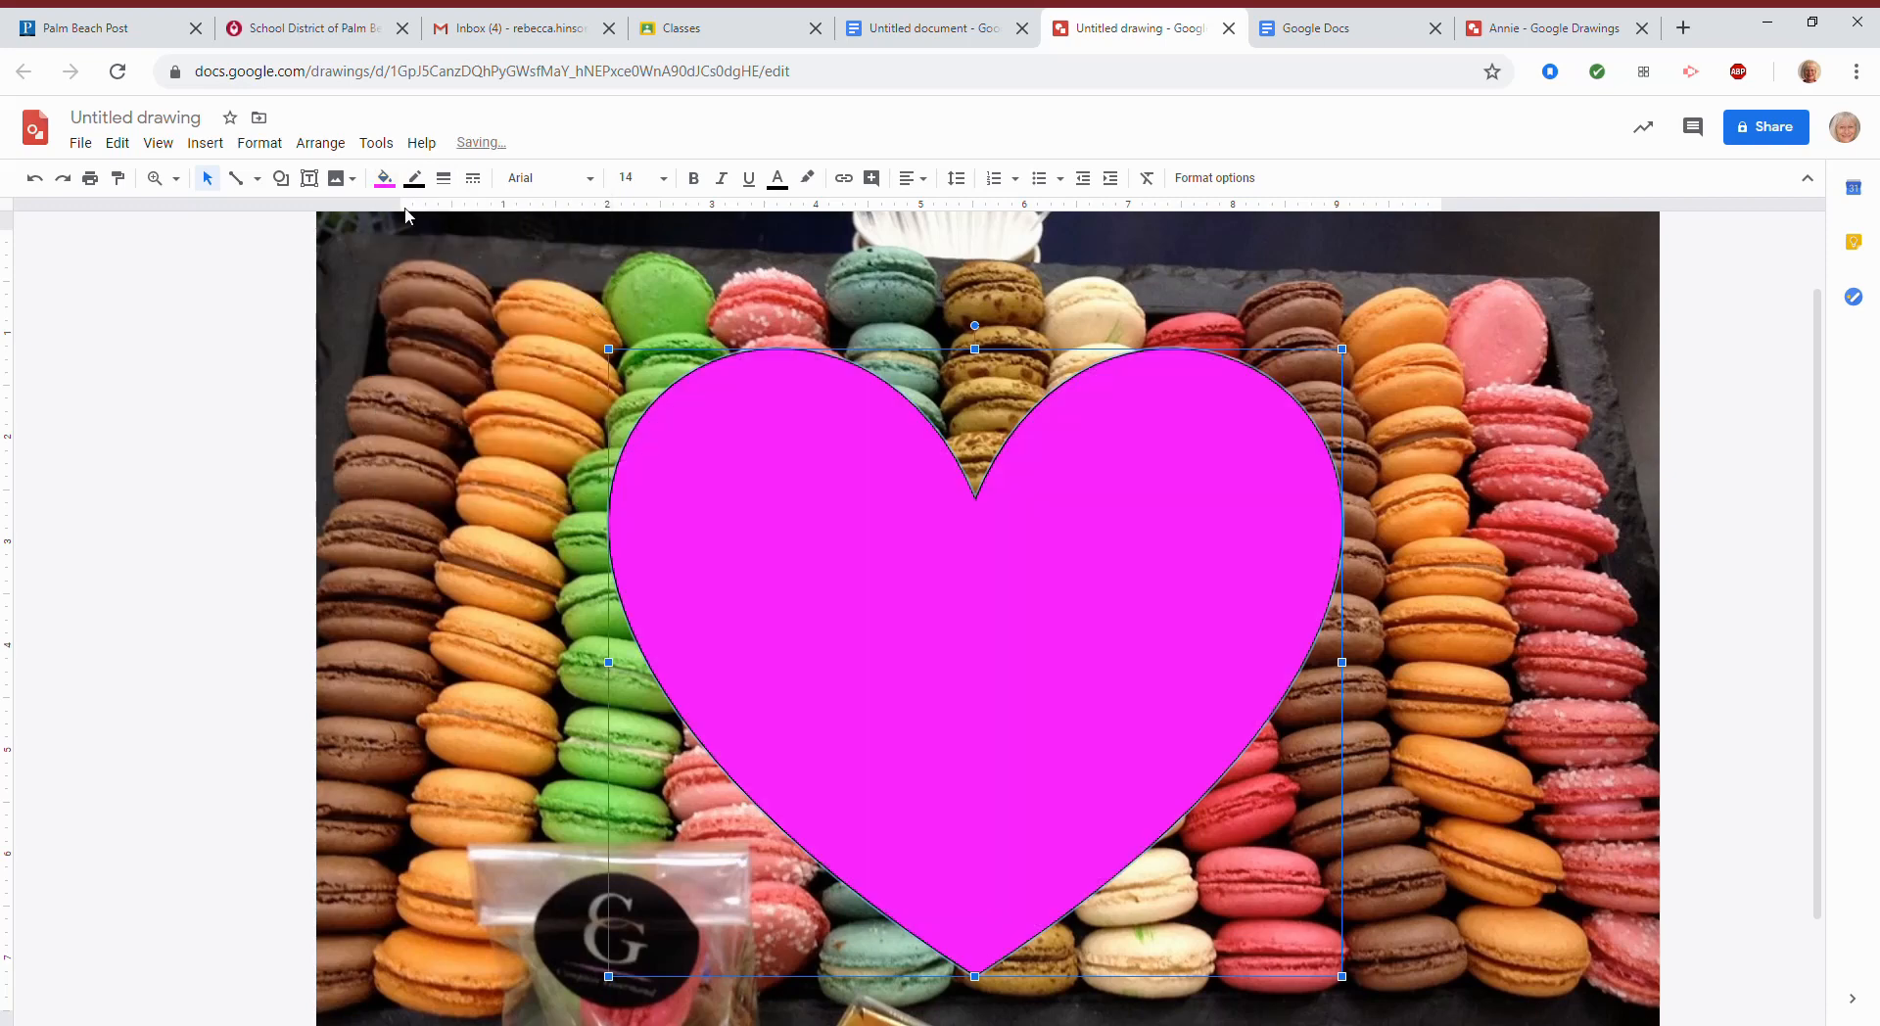
click(384, 178)
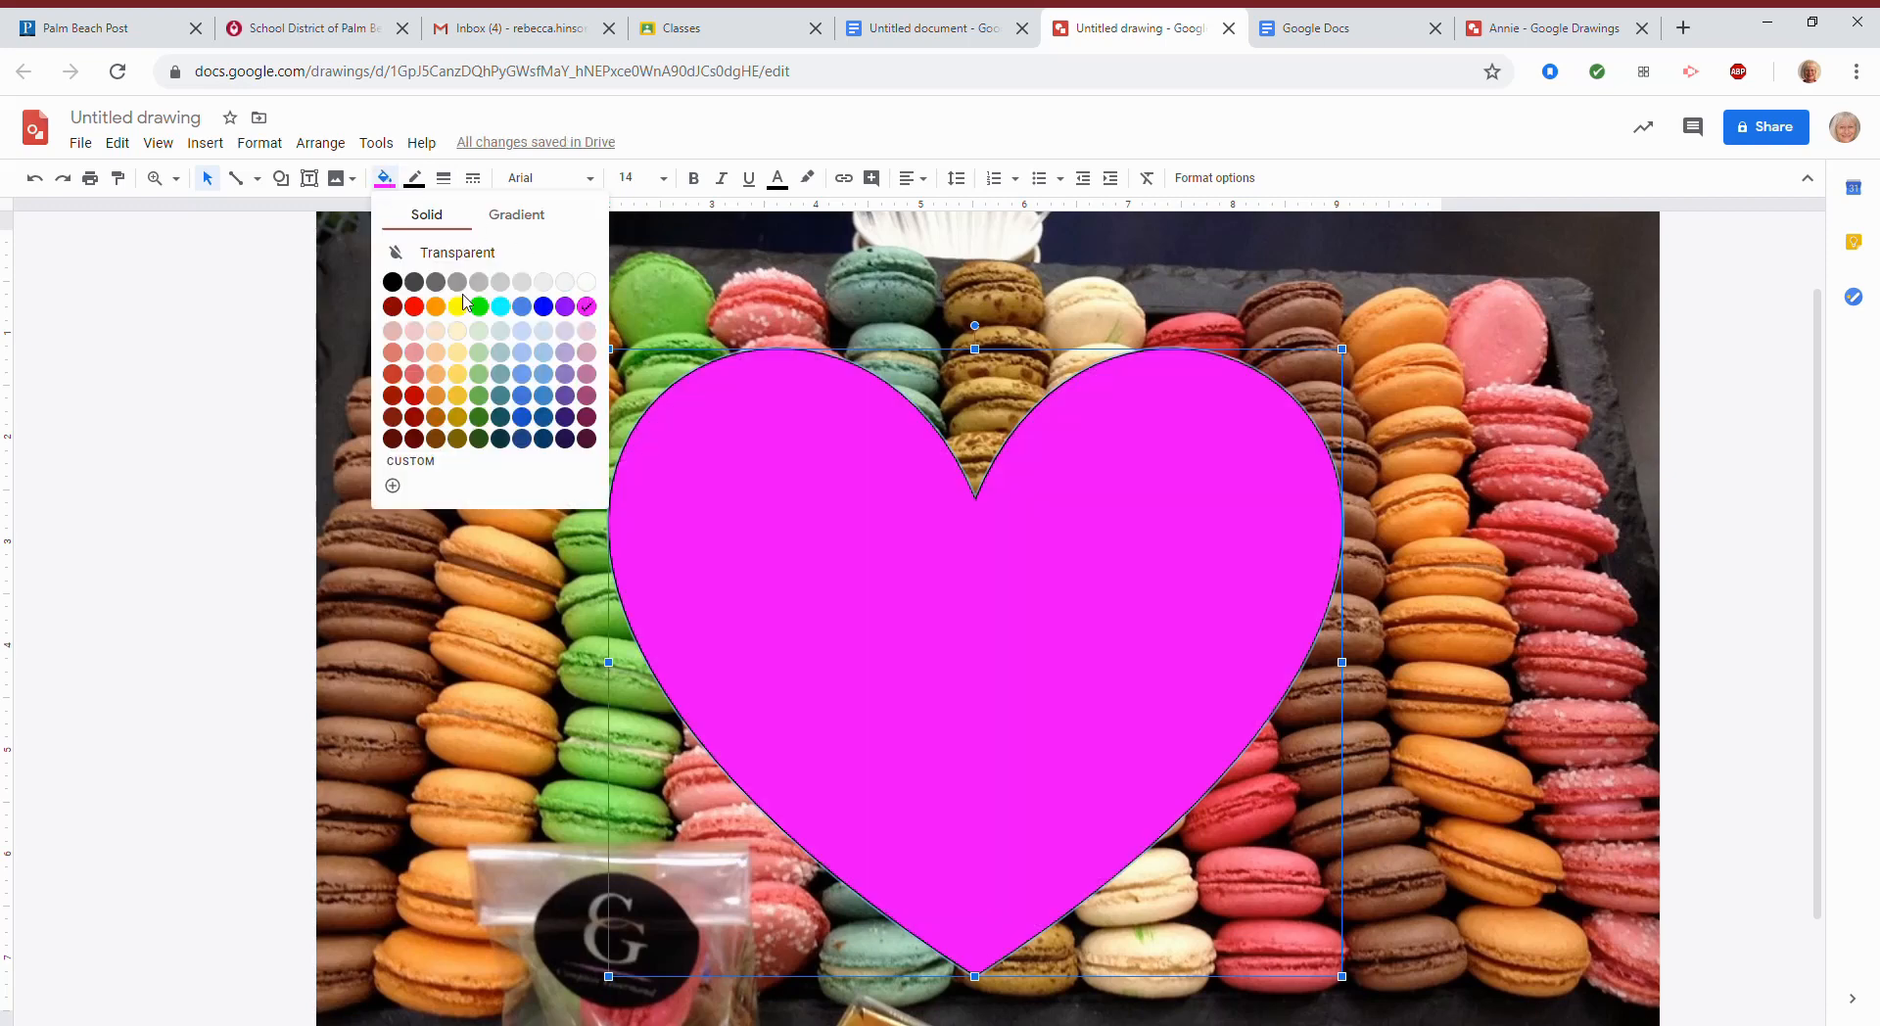
click(415, 309)
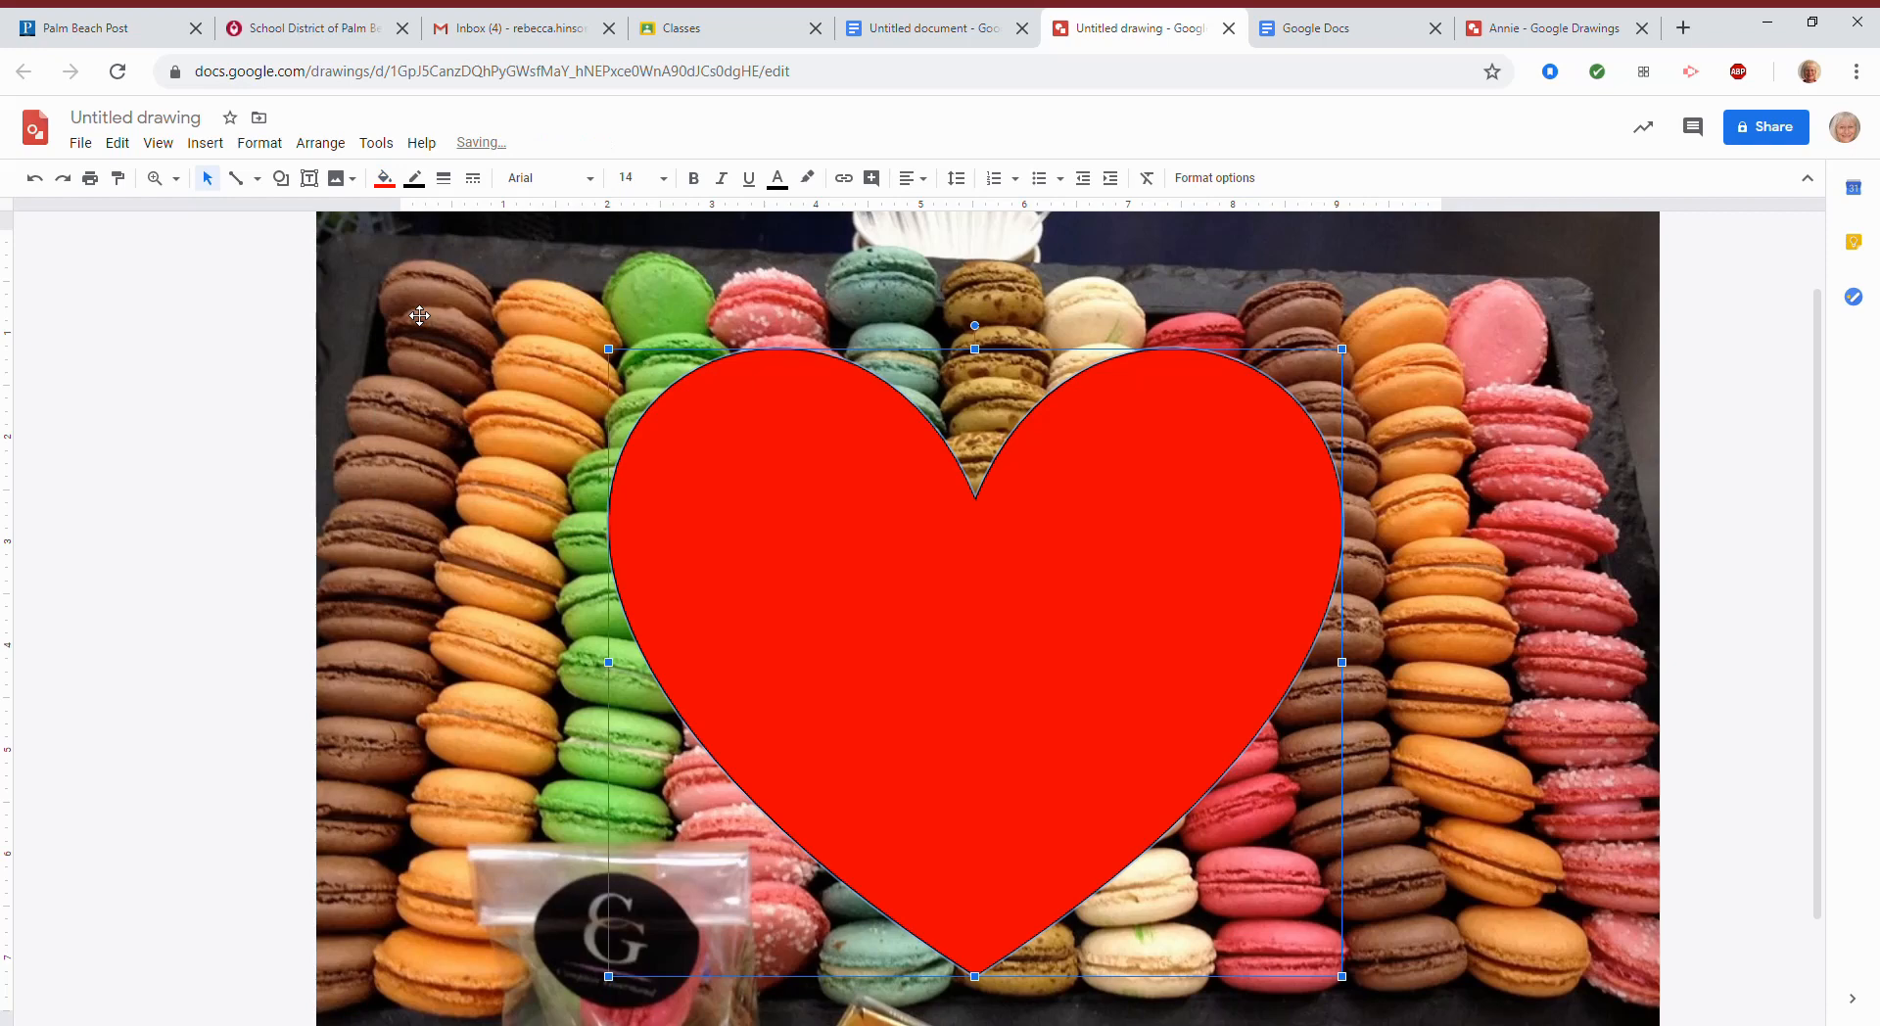
click(384, 178)
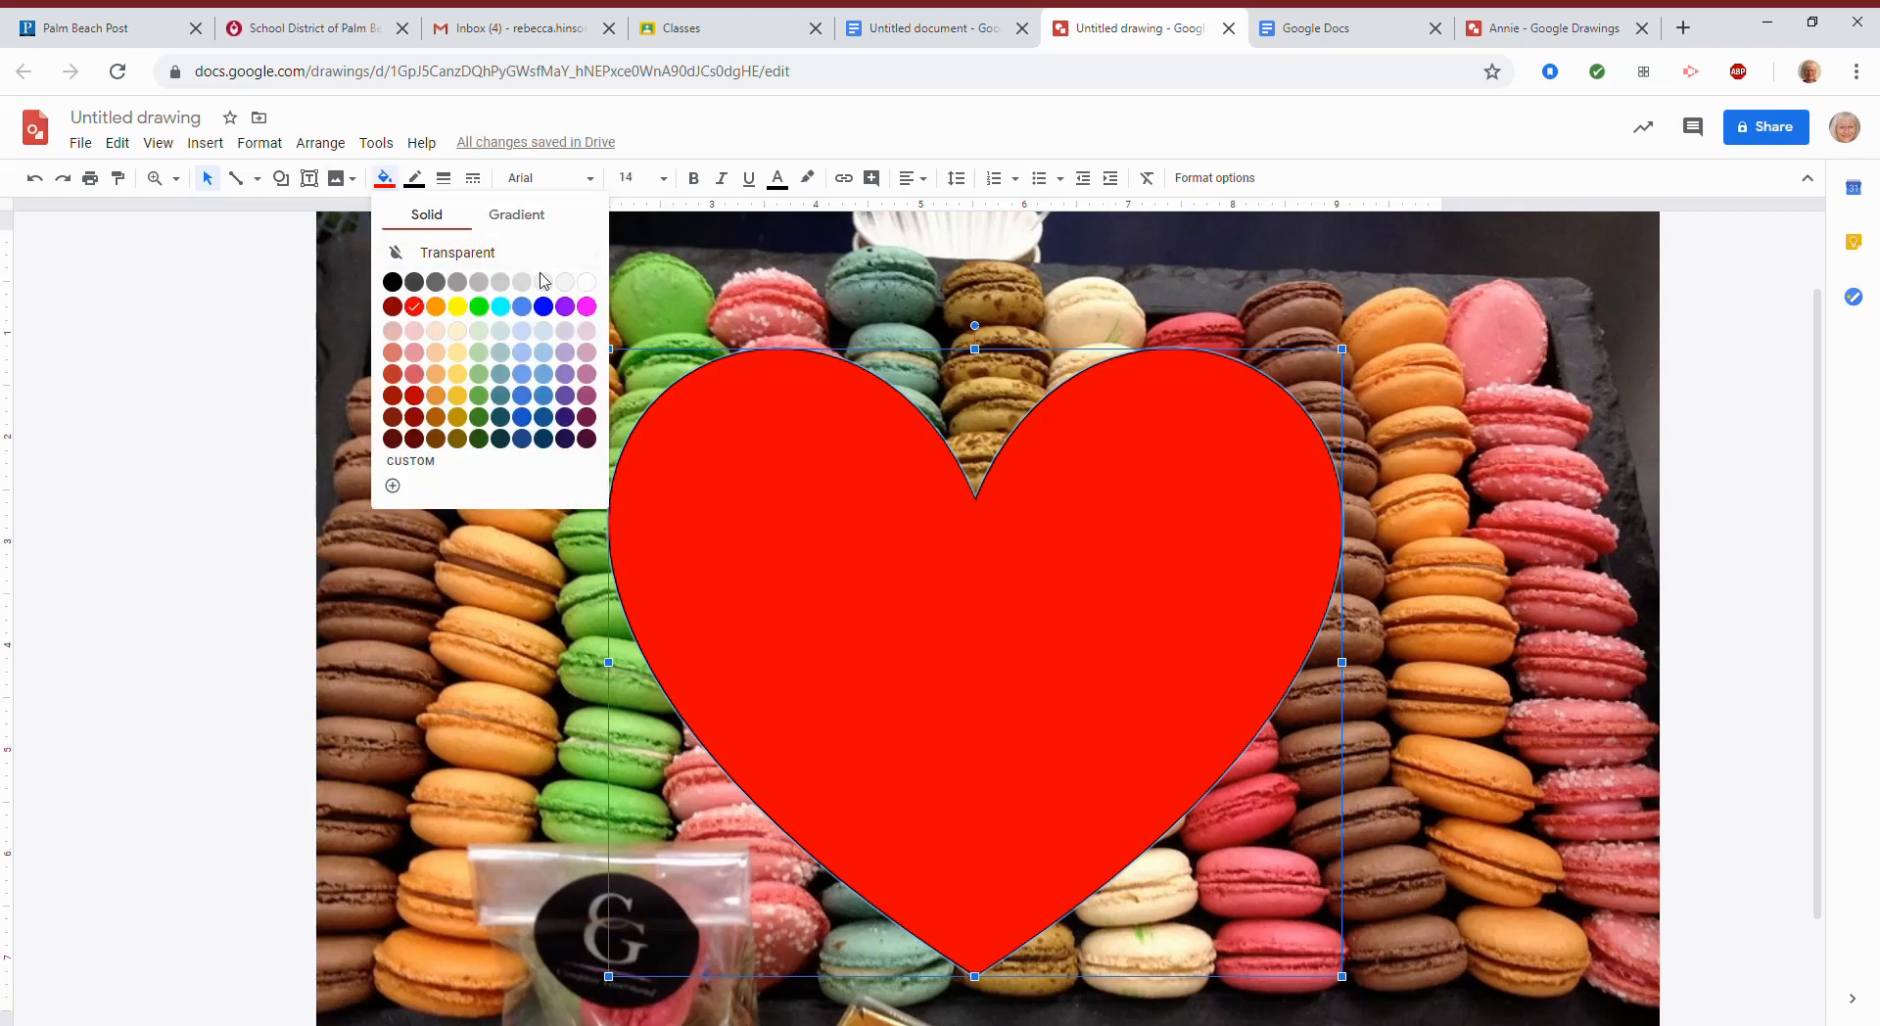
click(587, 307)
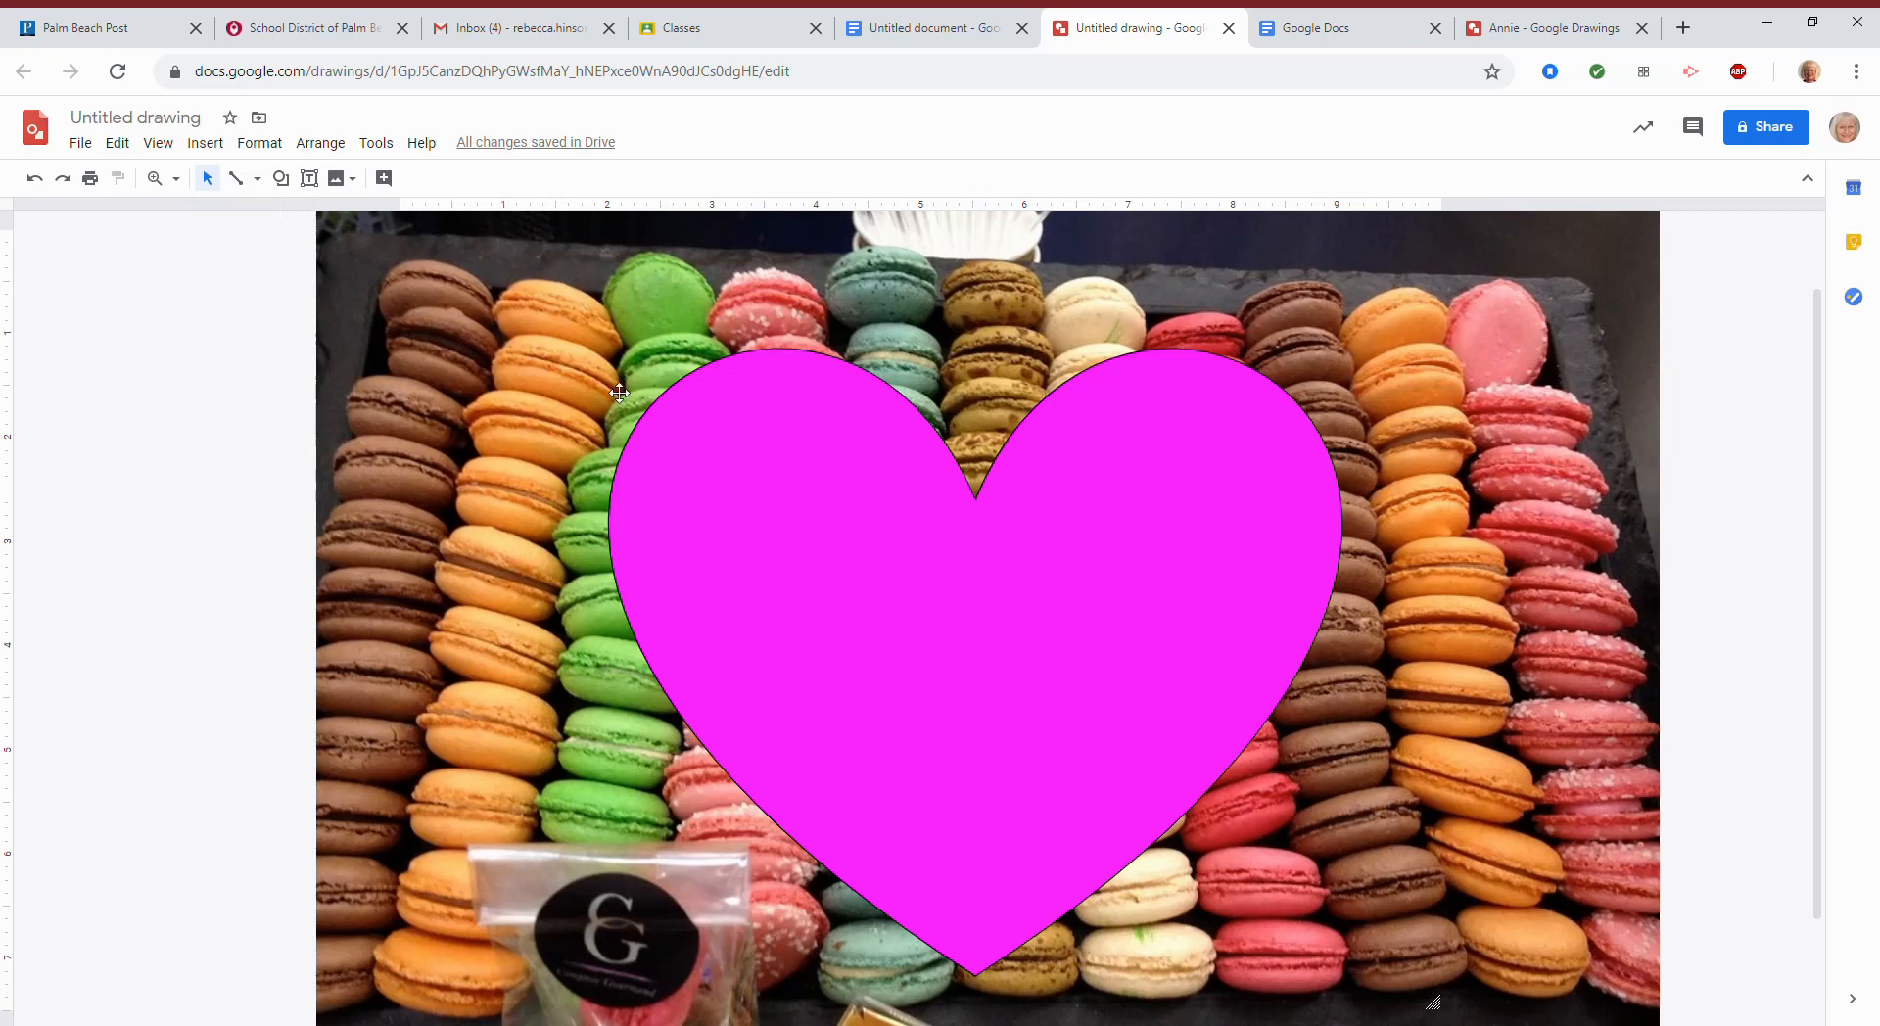
- Draw a text box across the middle of the heart and set its text in Caveat
click(310, 180)
drag(754, 554, 1244, 720)
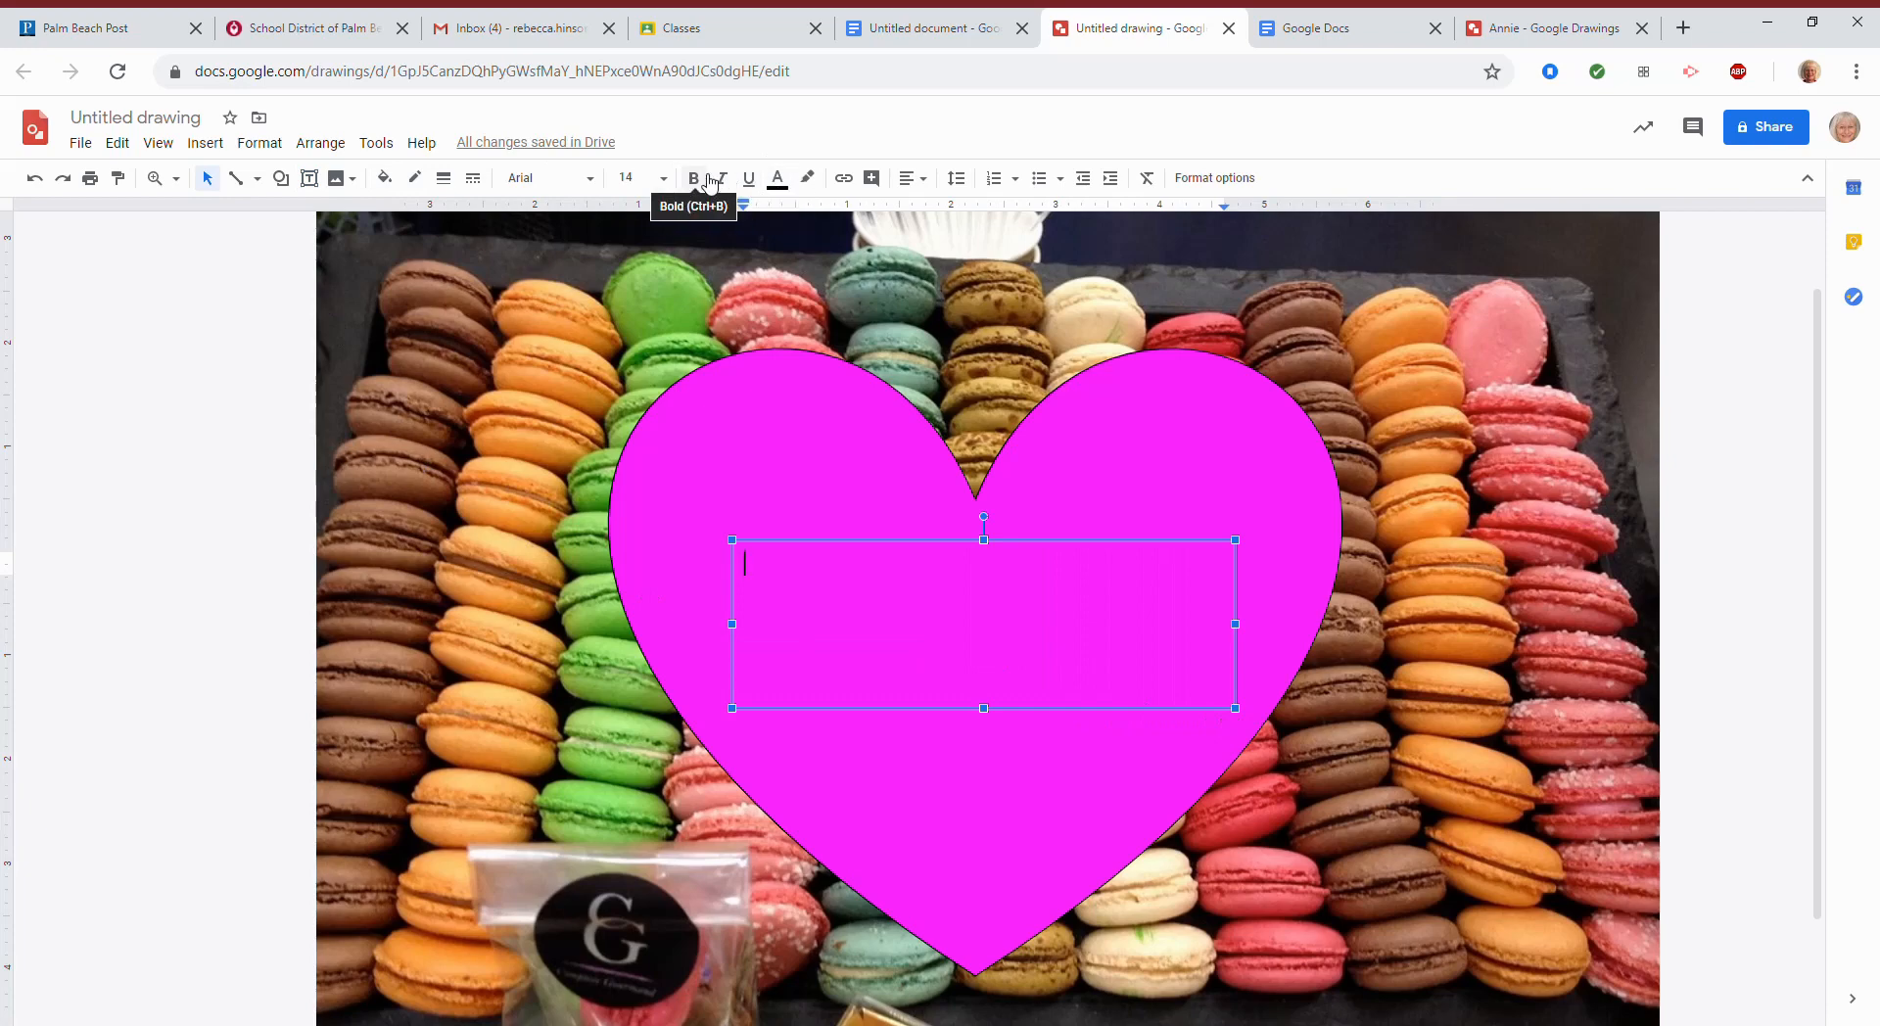
click(591, 180)
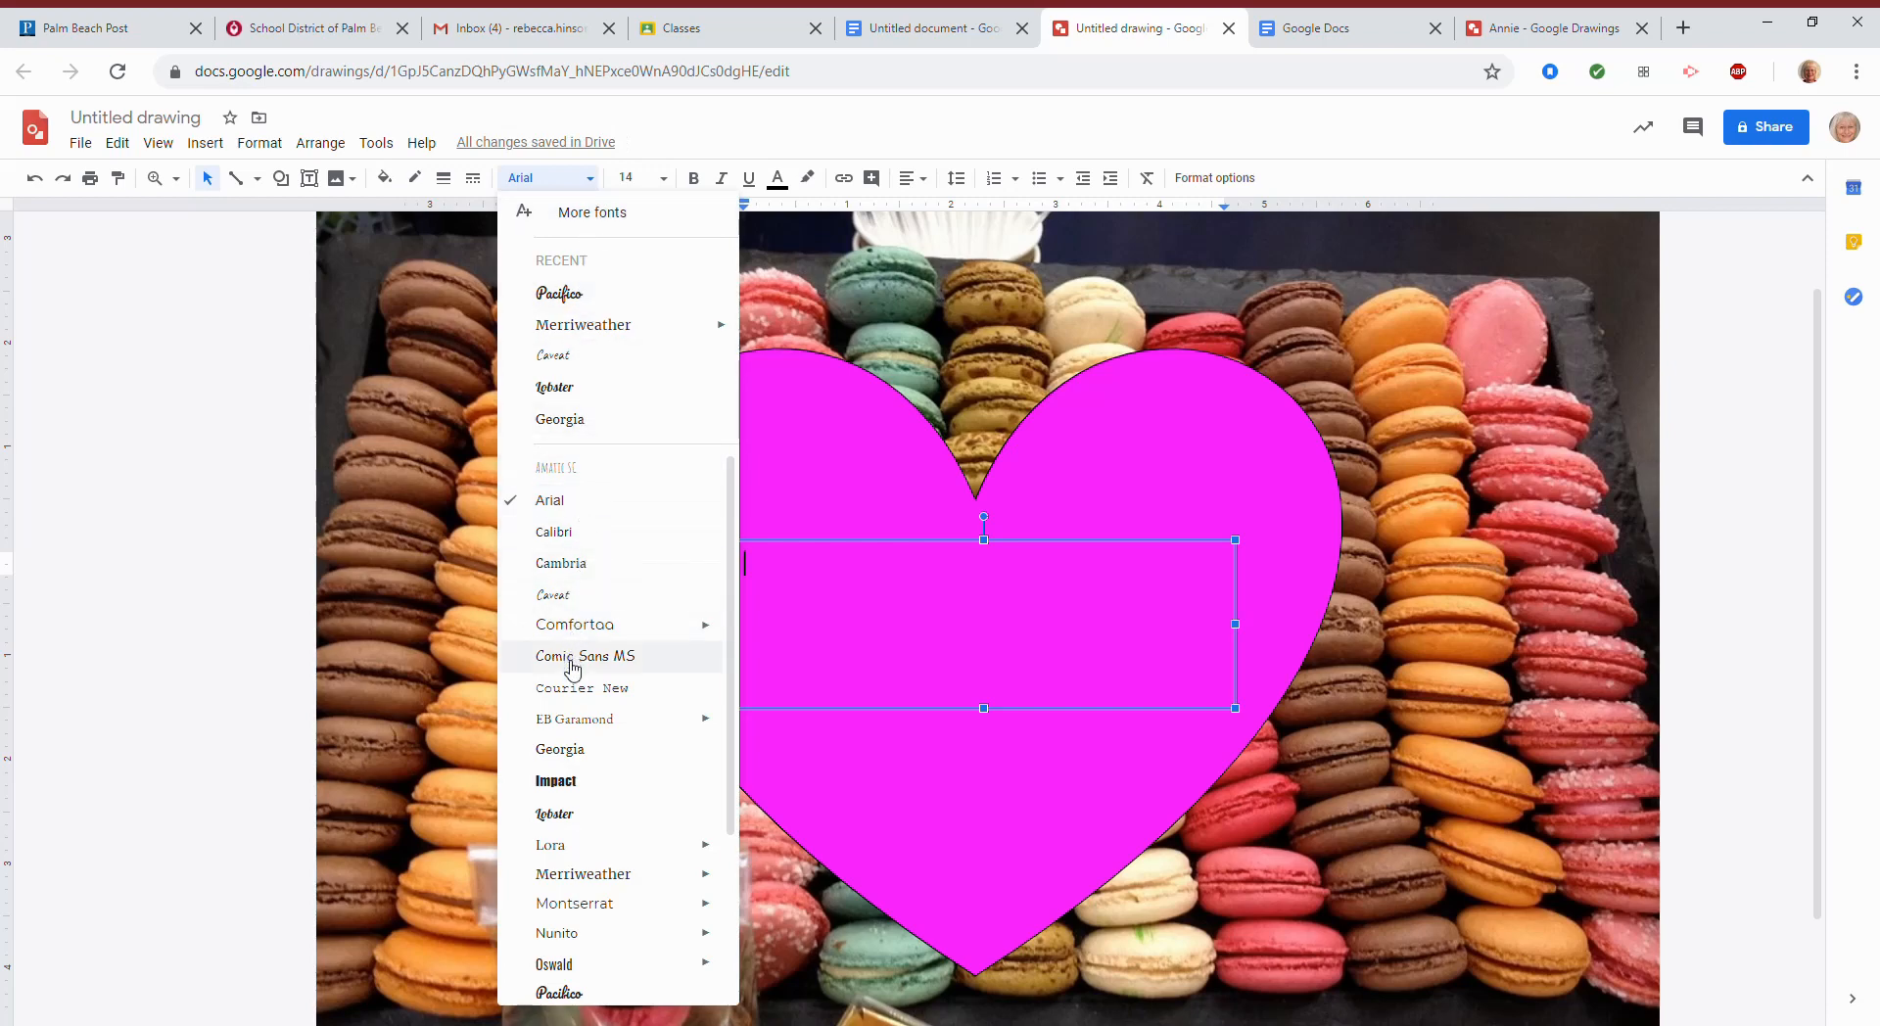
click(554, 595)
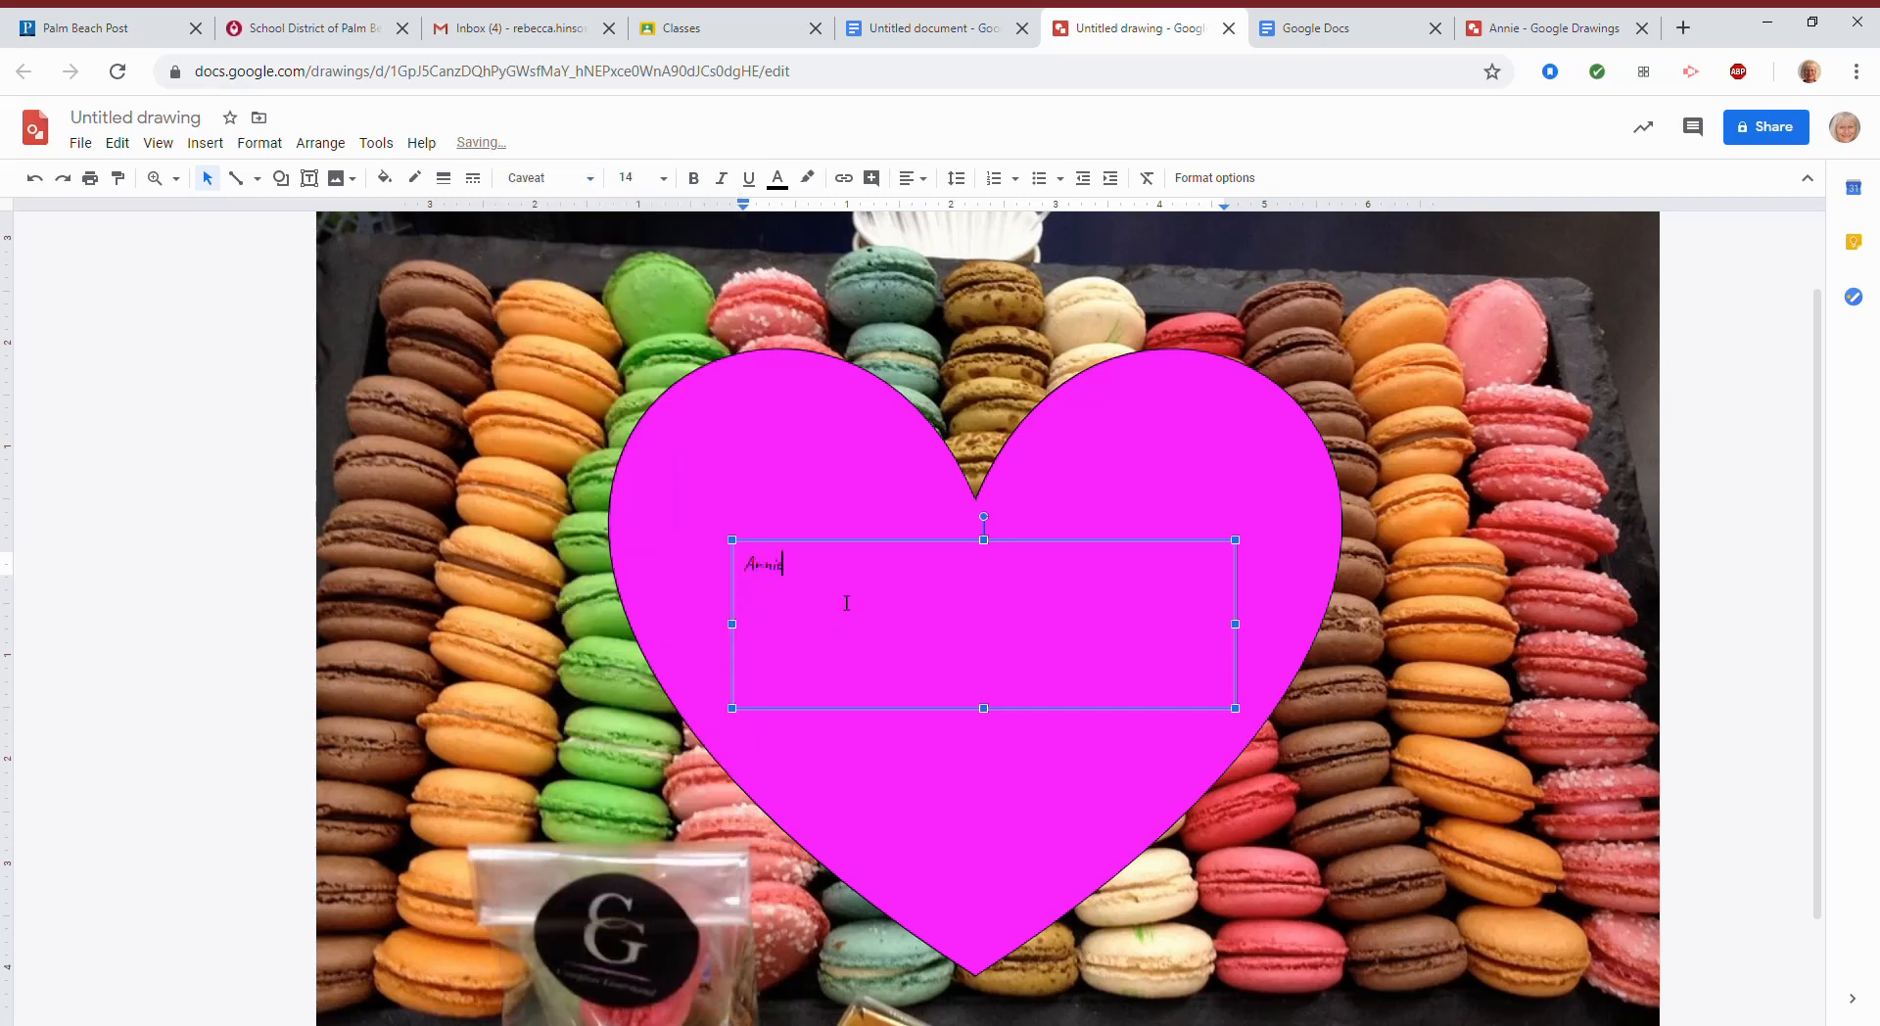
double_click(754, 565)
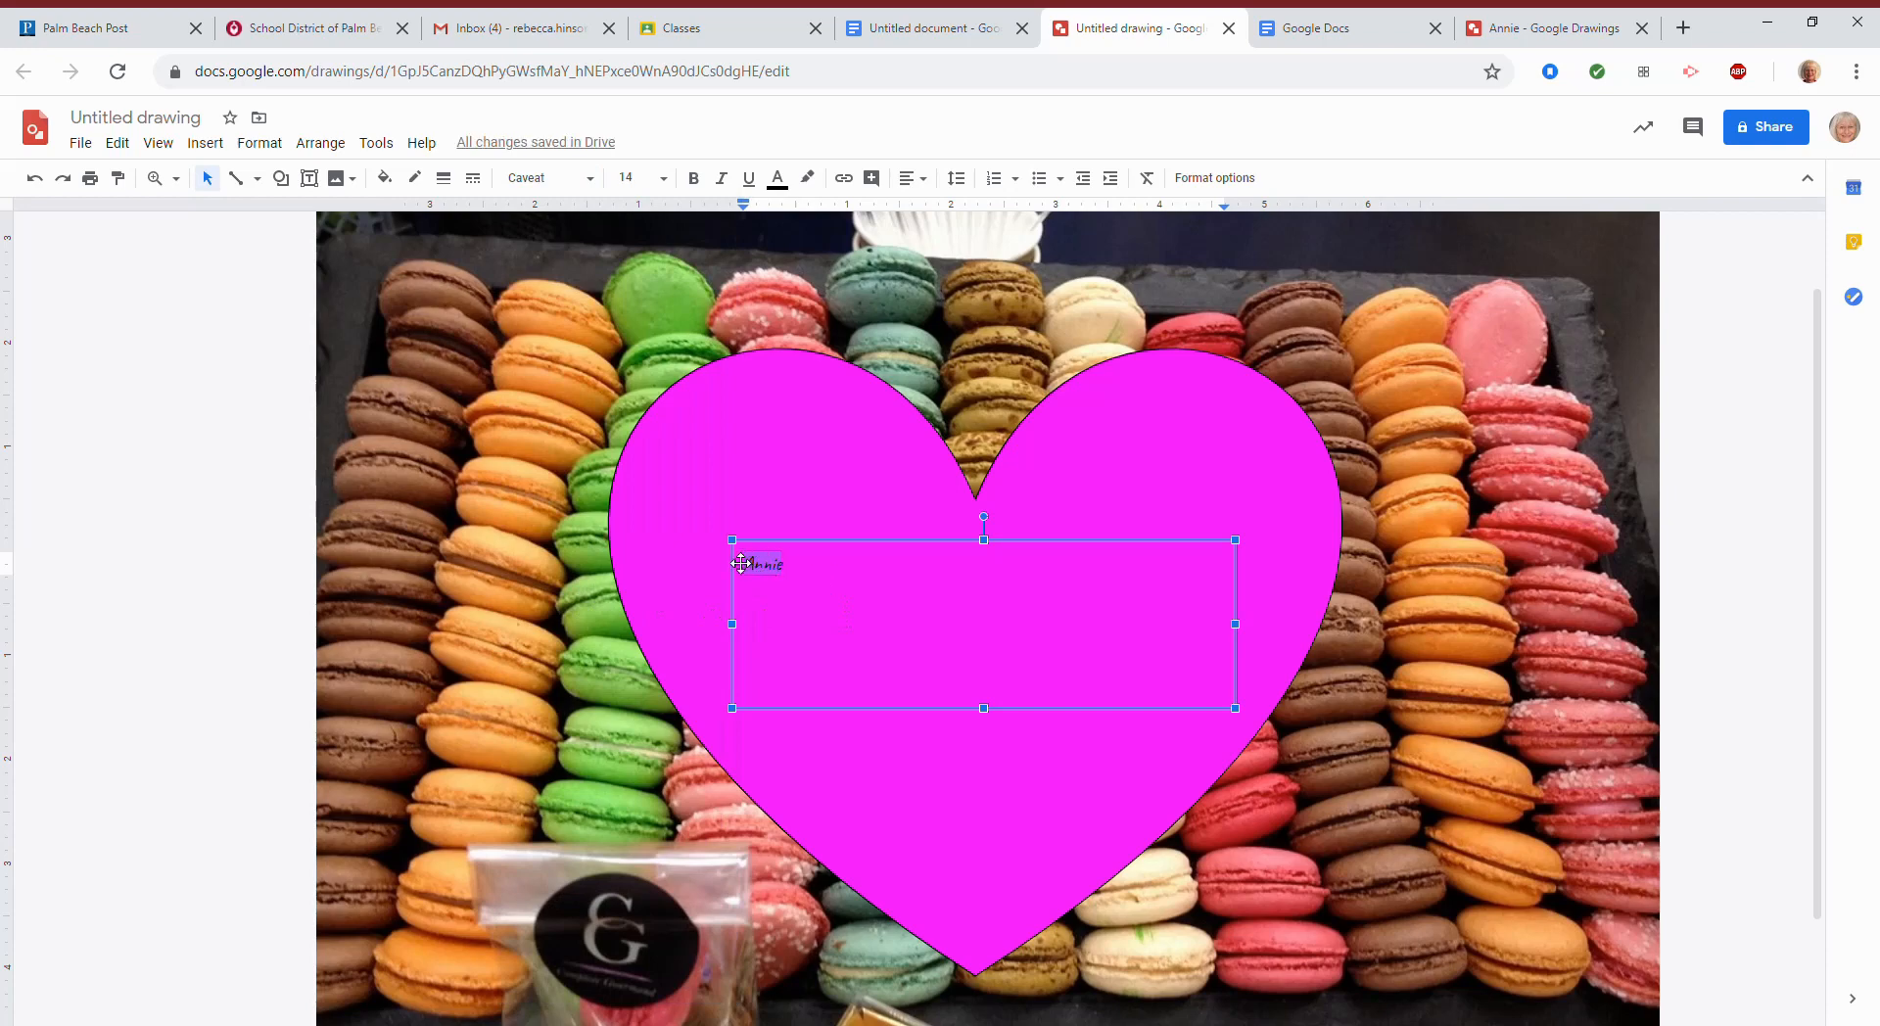
click(663, 179)
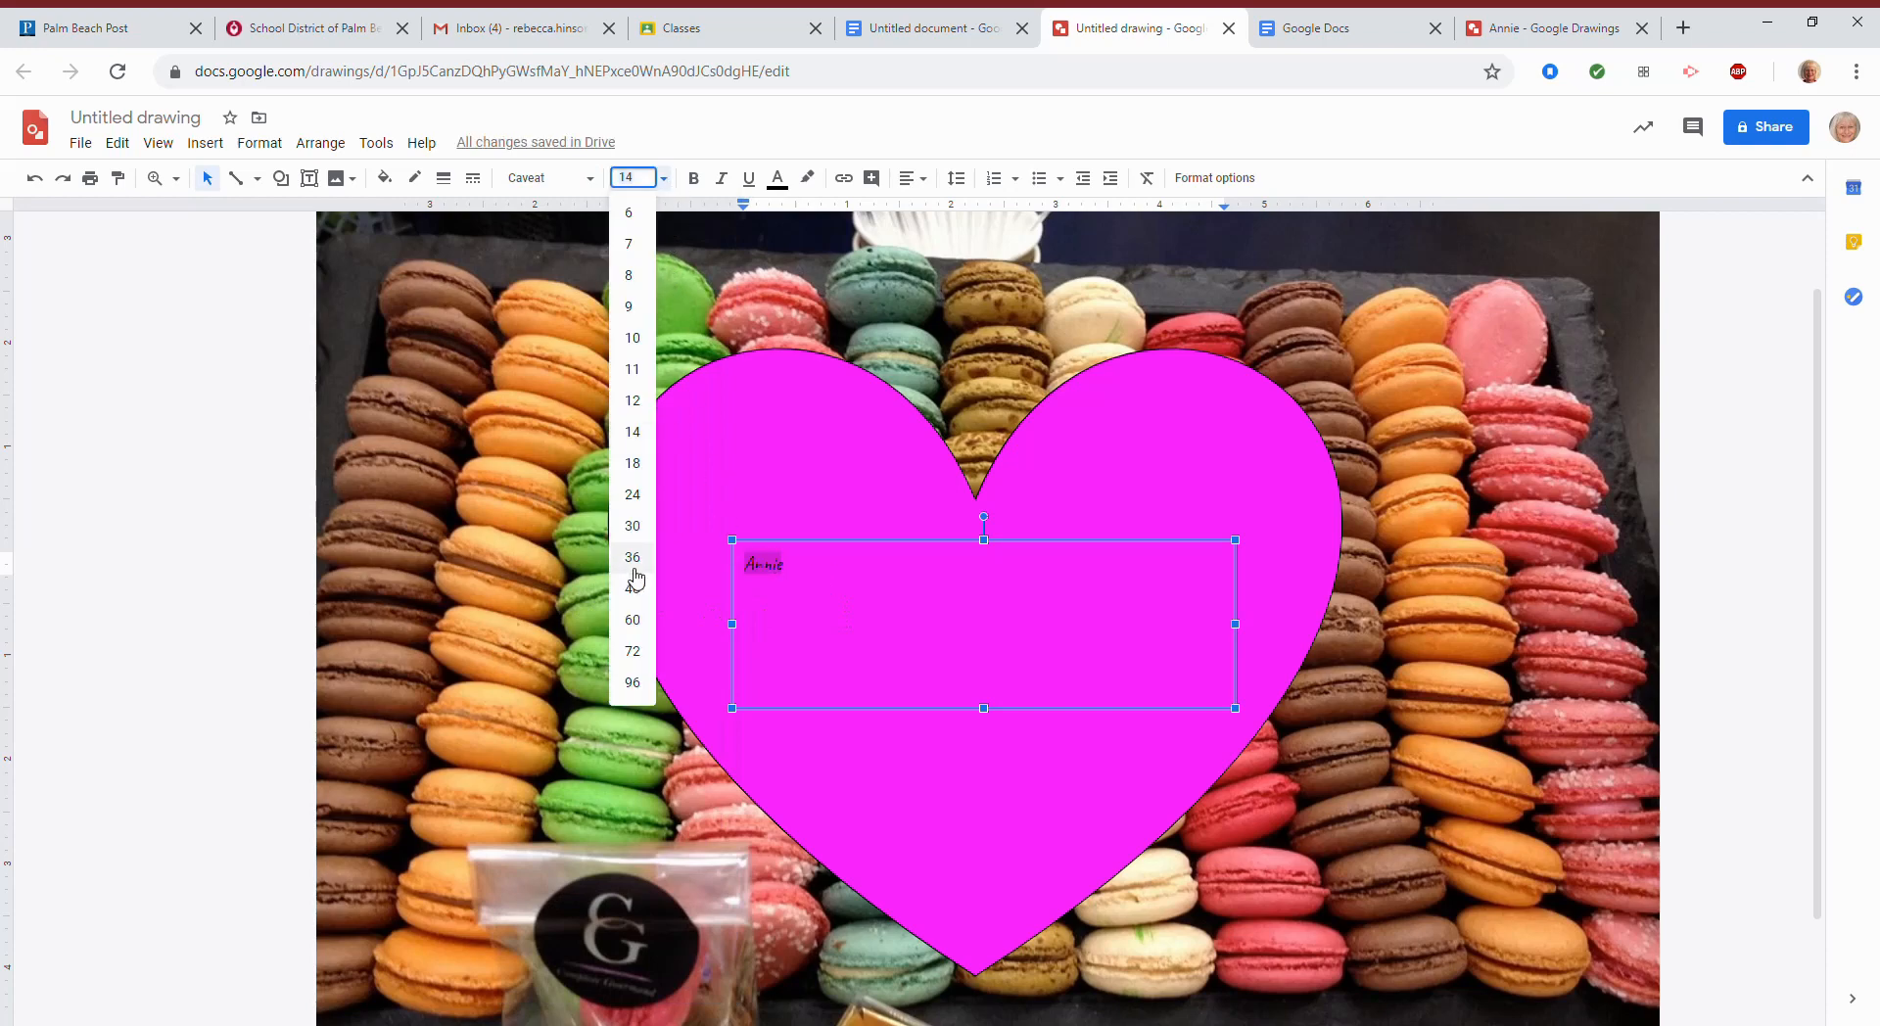
click(632, 683)
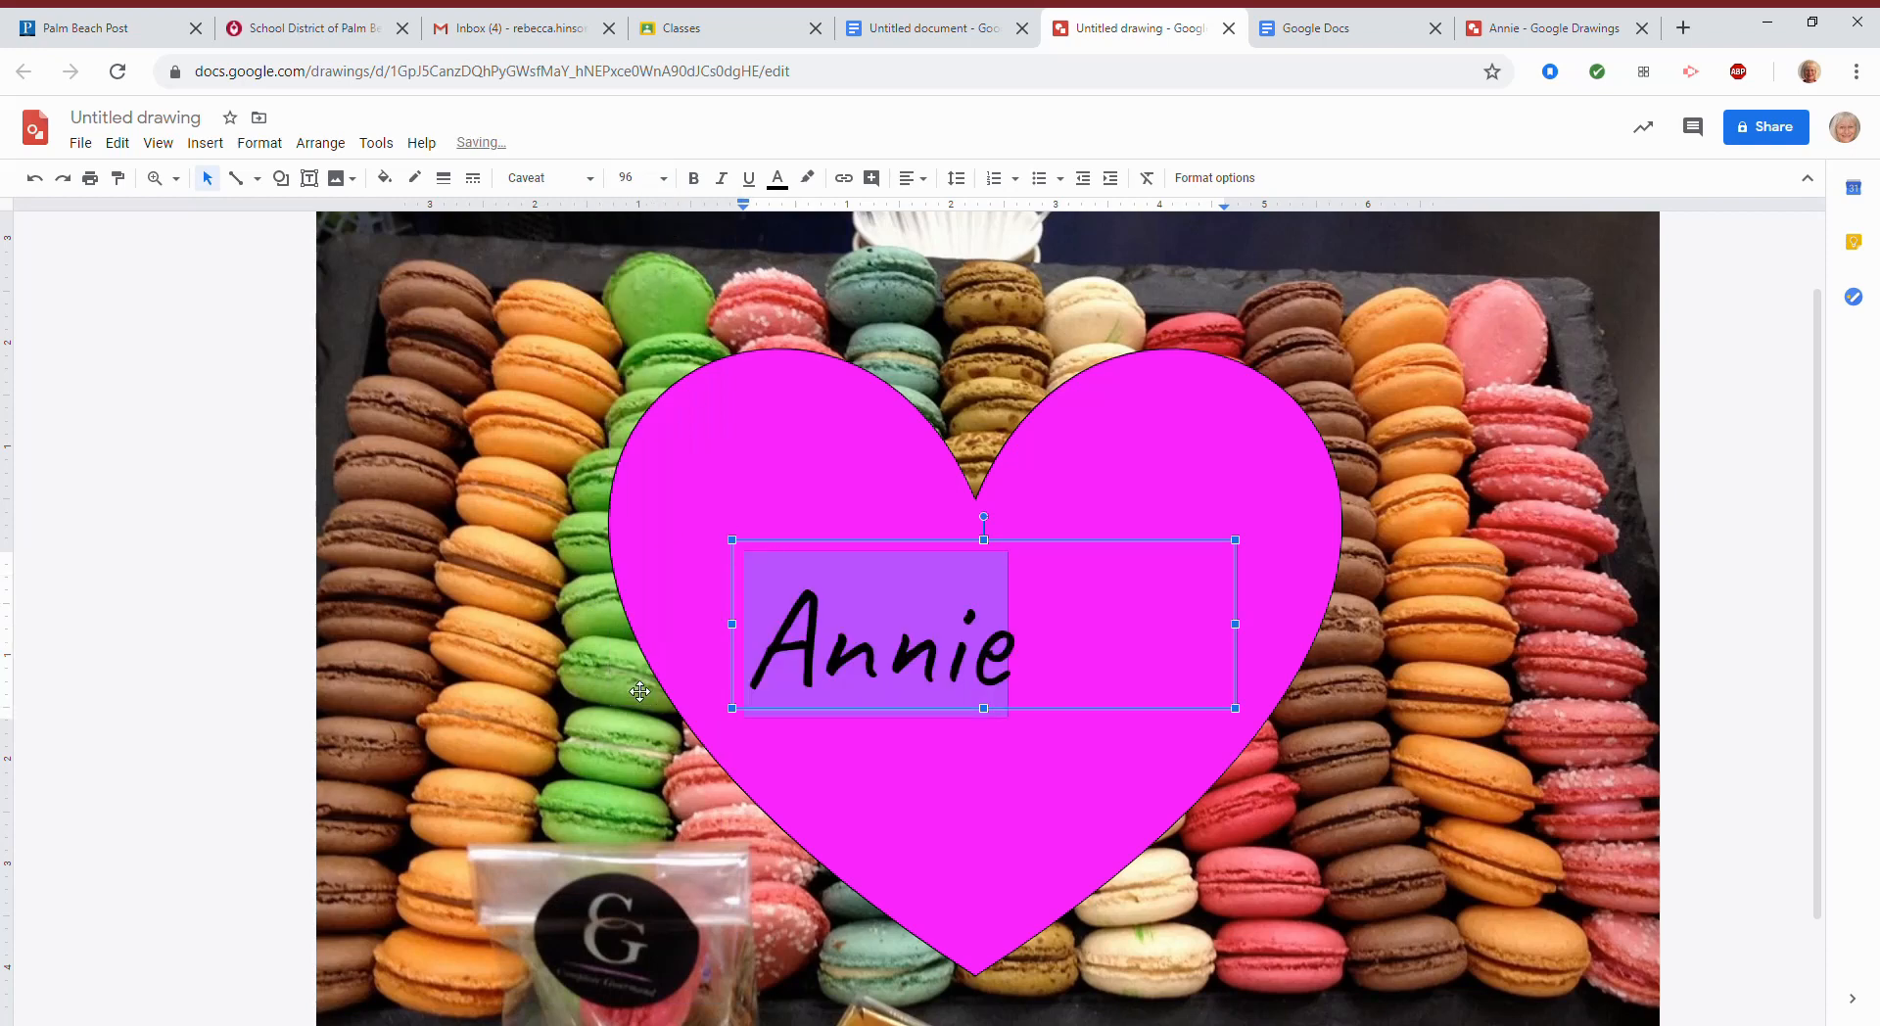
click(952, 677)
drag(1018, 666, 778, 656)
click(599, 183)
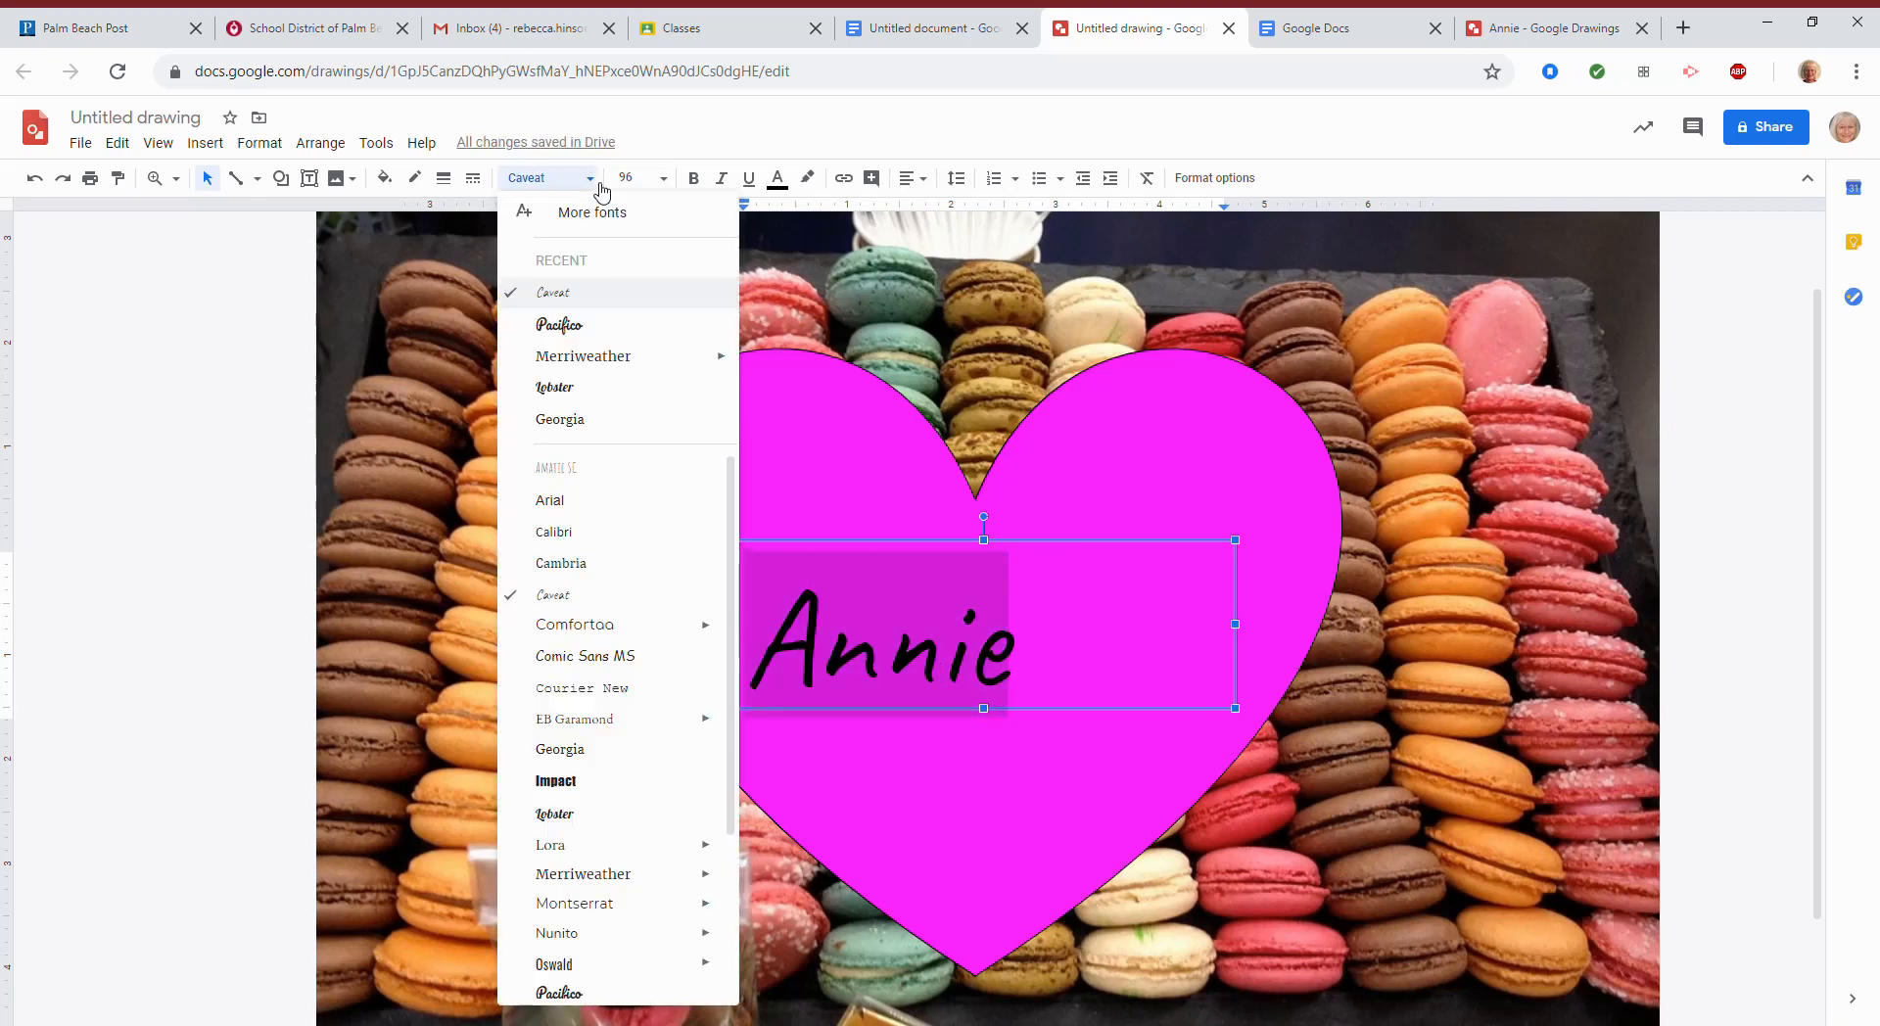
click(568, 324)
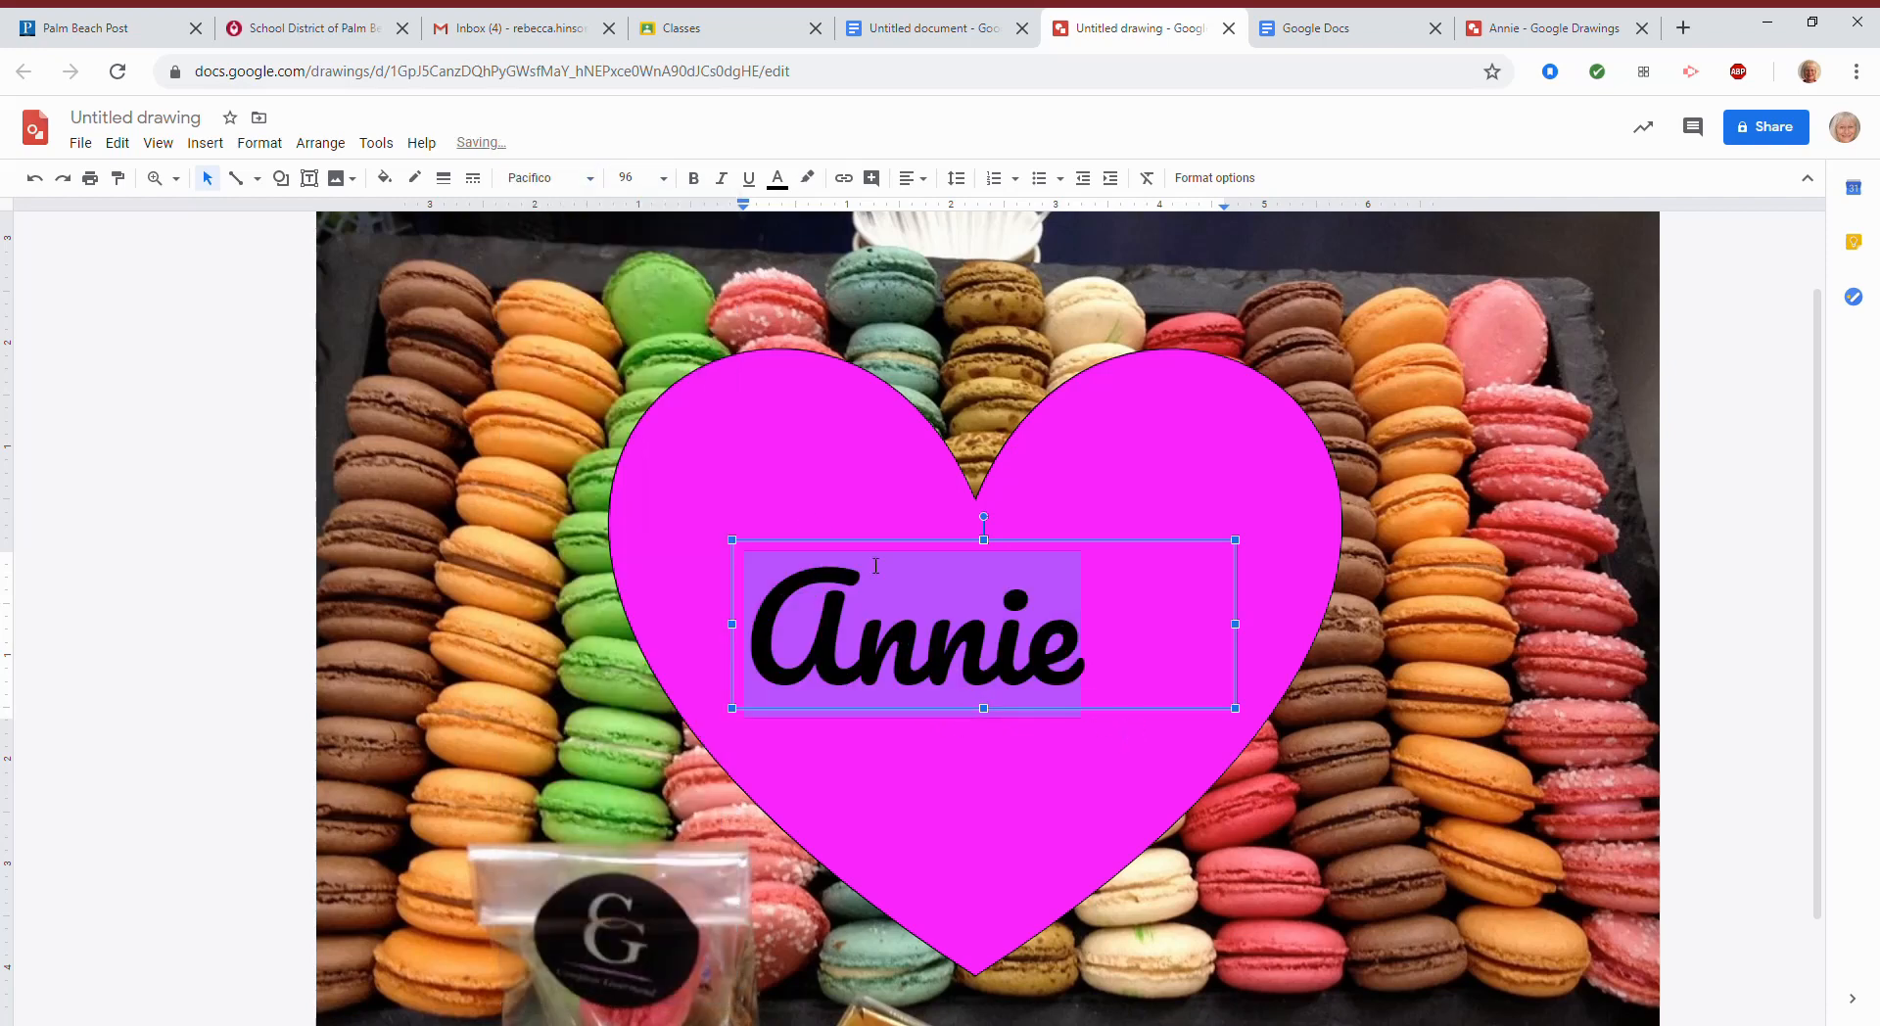
click(780, 179)
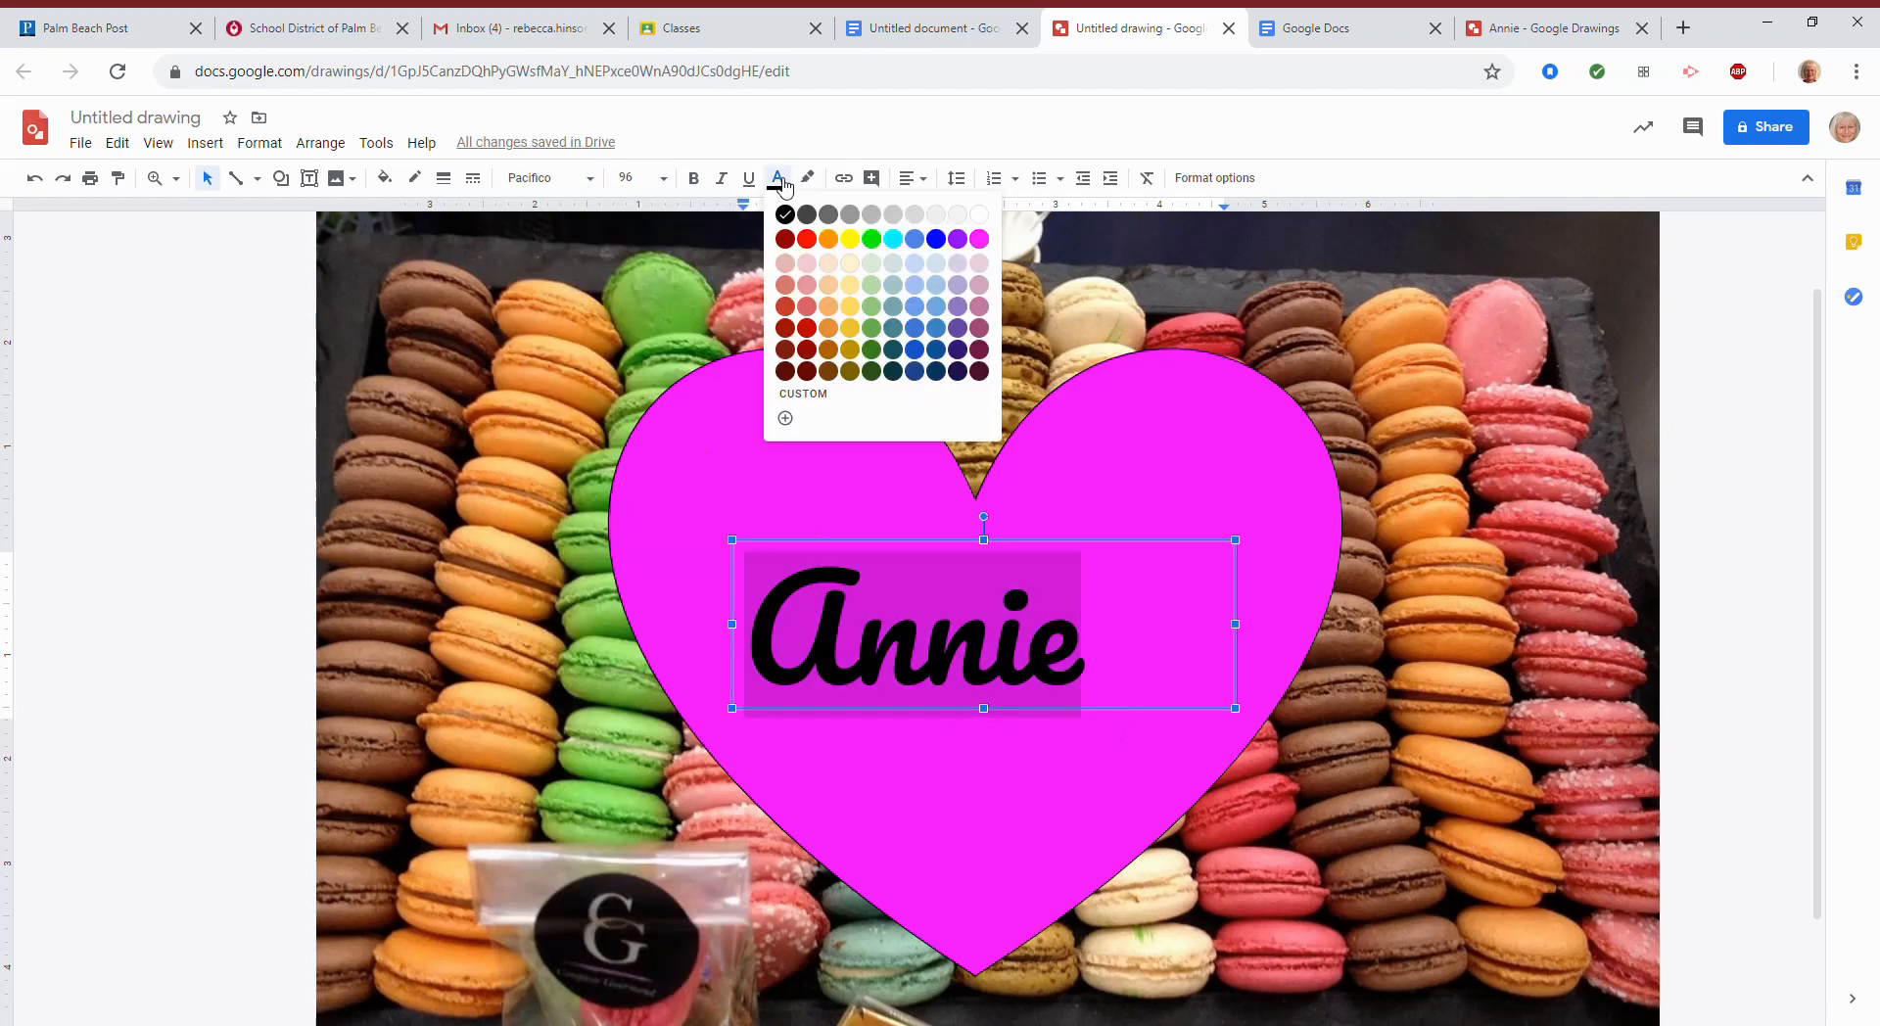
click(936, 239)
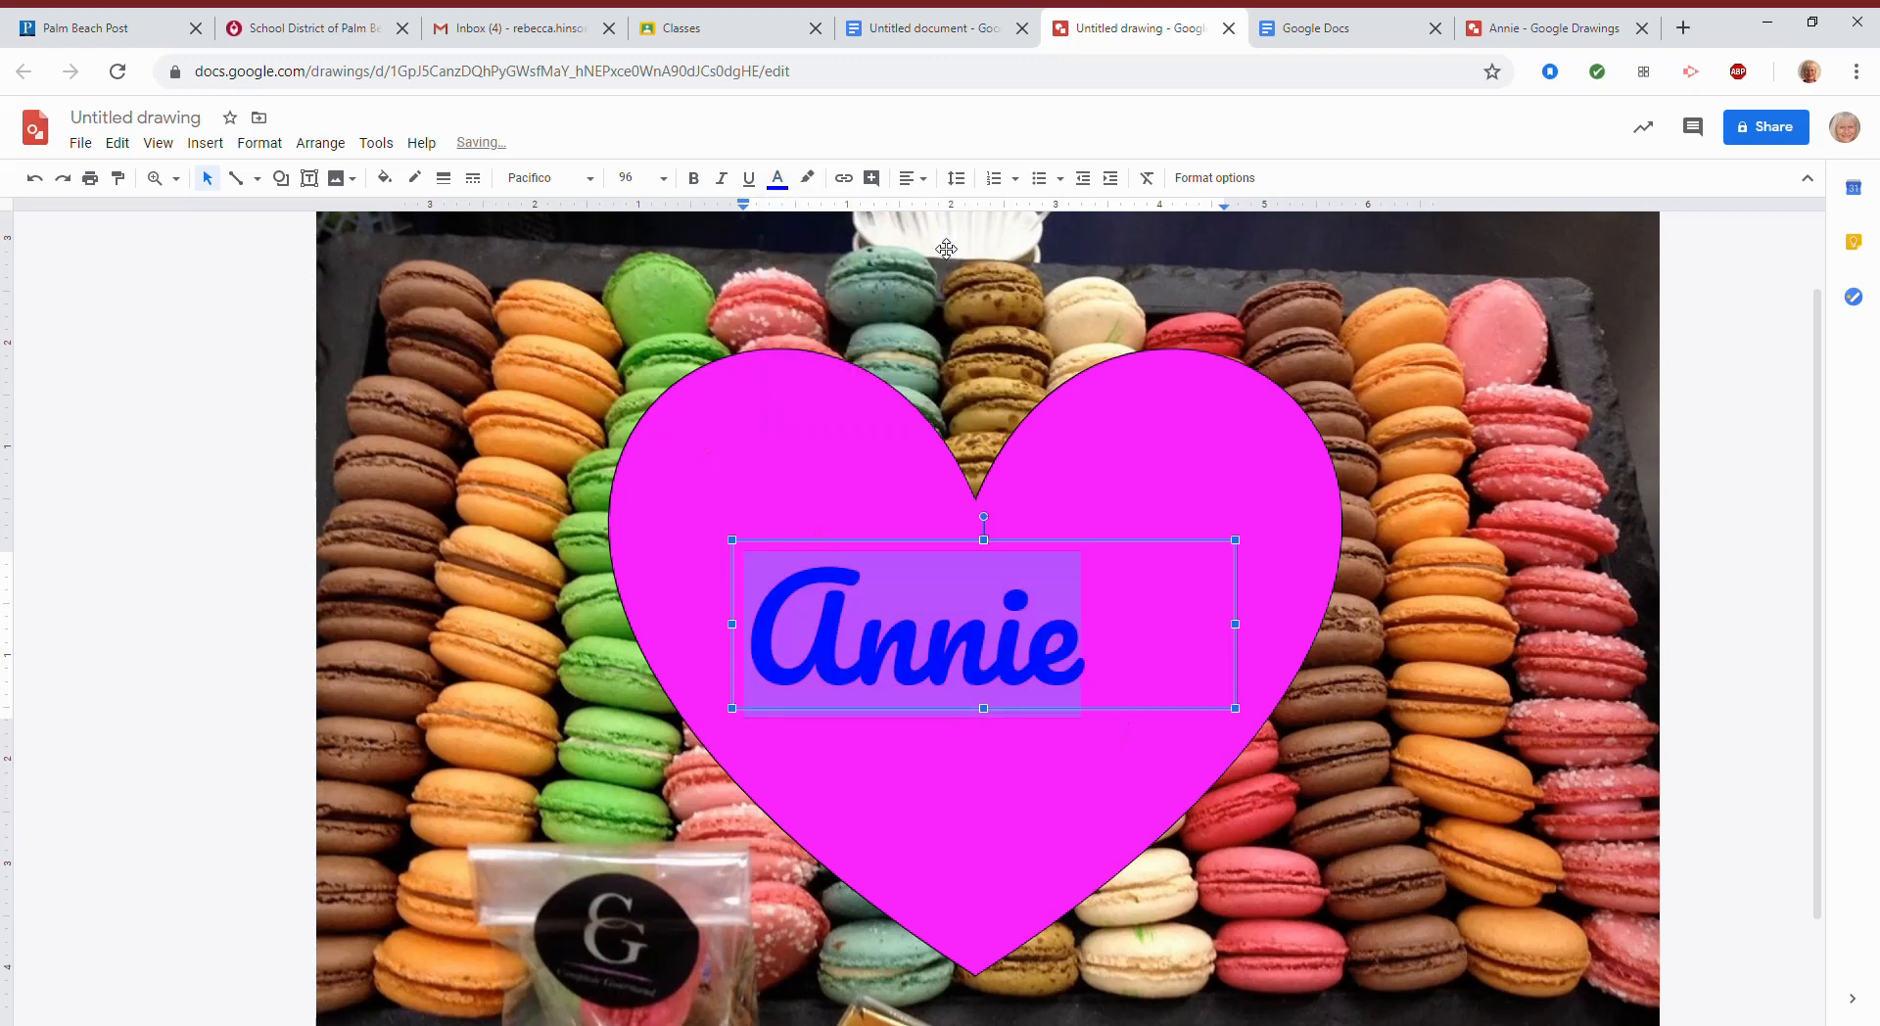
click(780, 179)
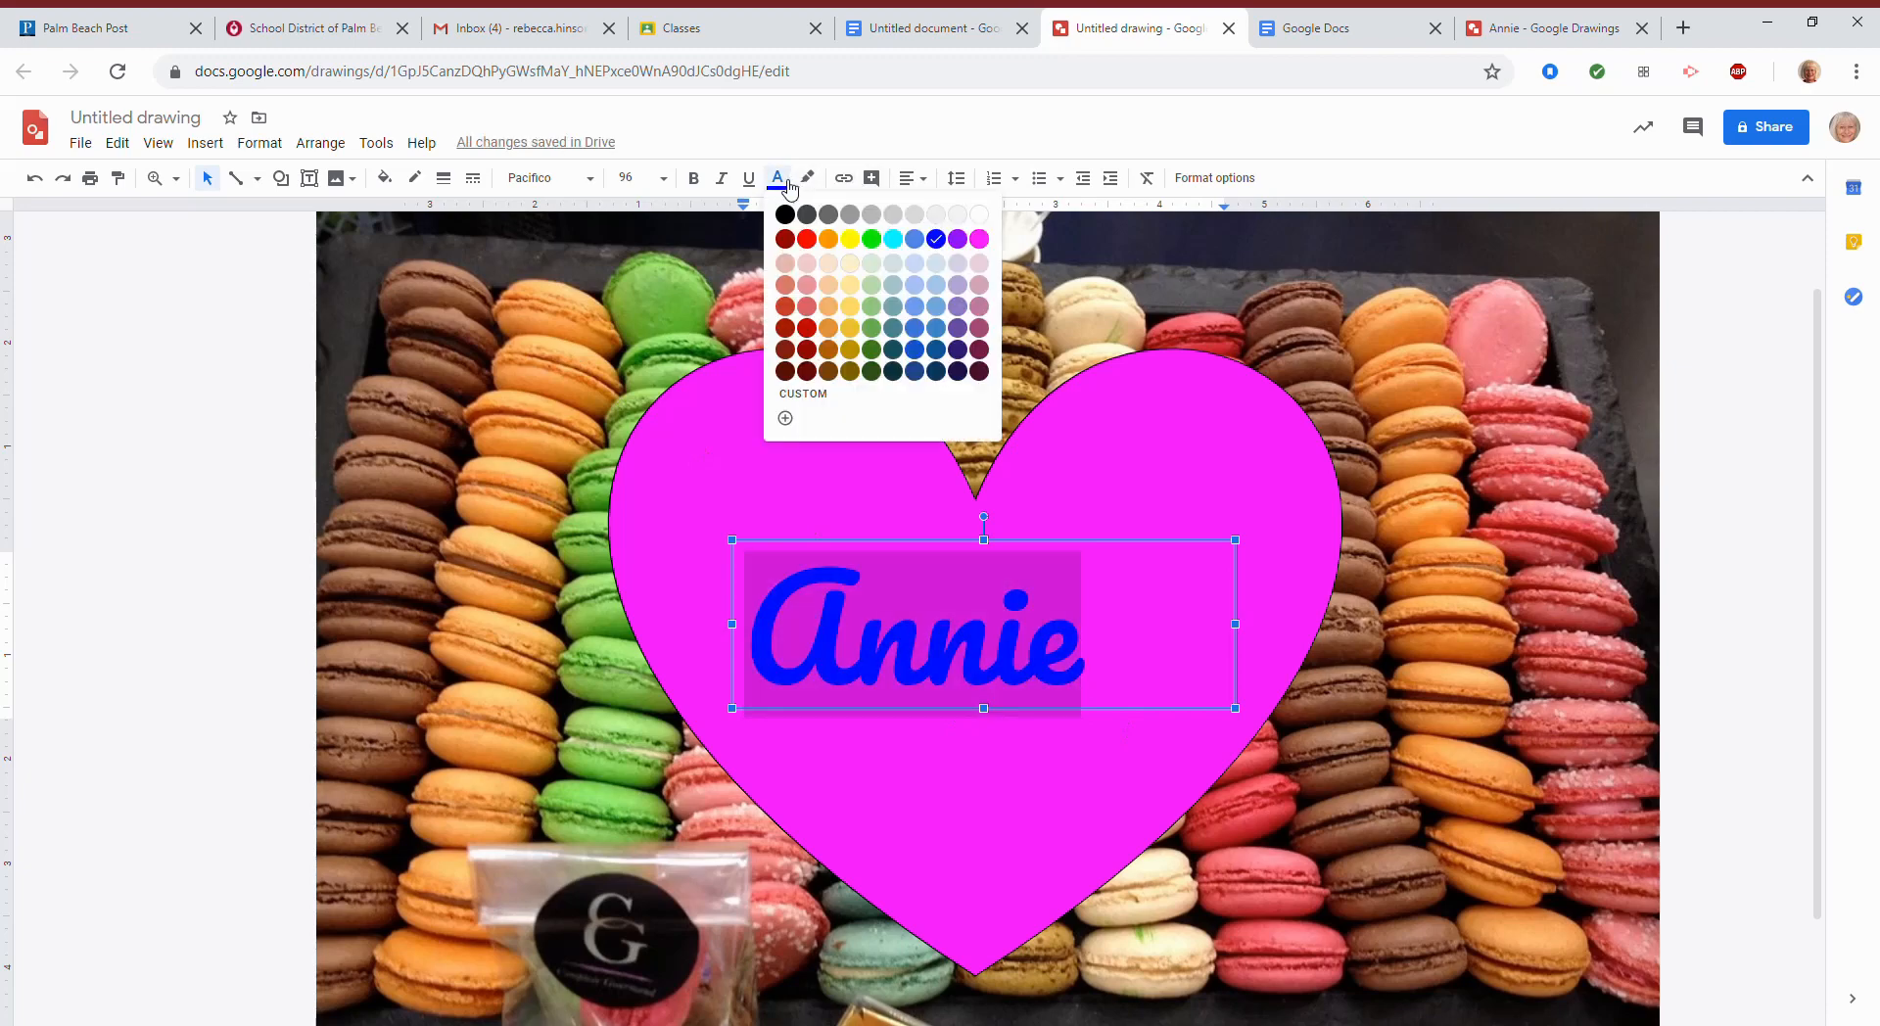
click(959, 240)
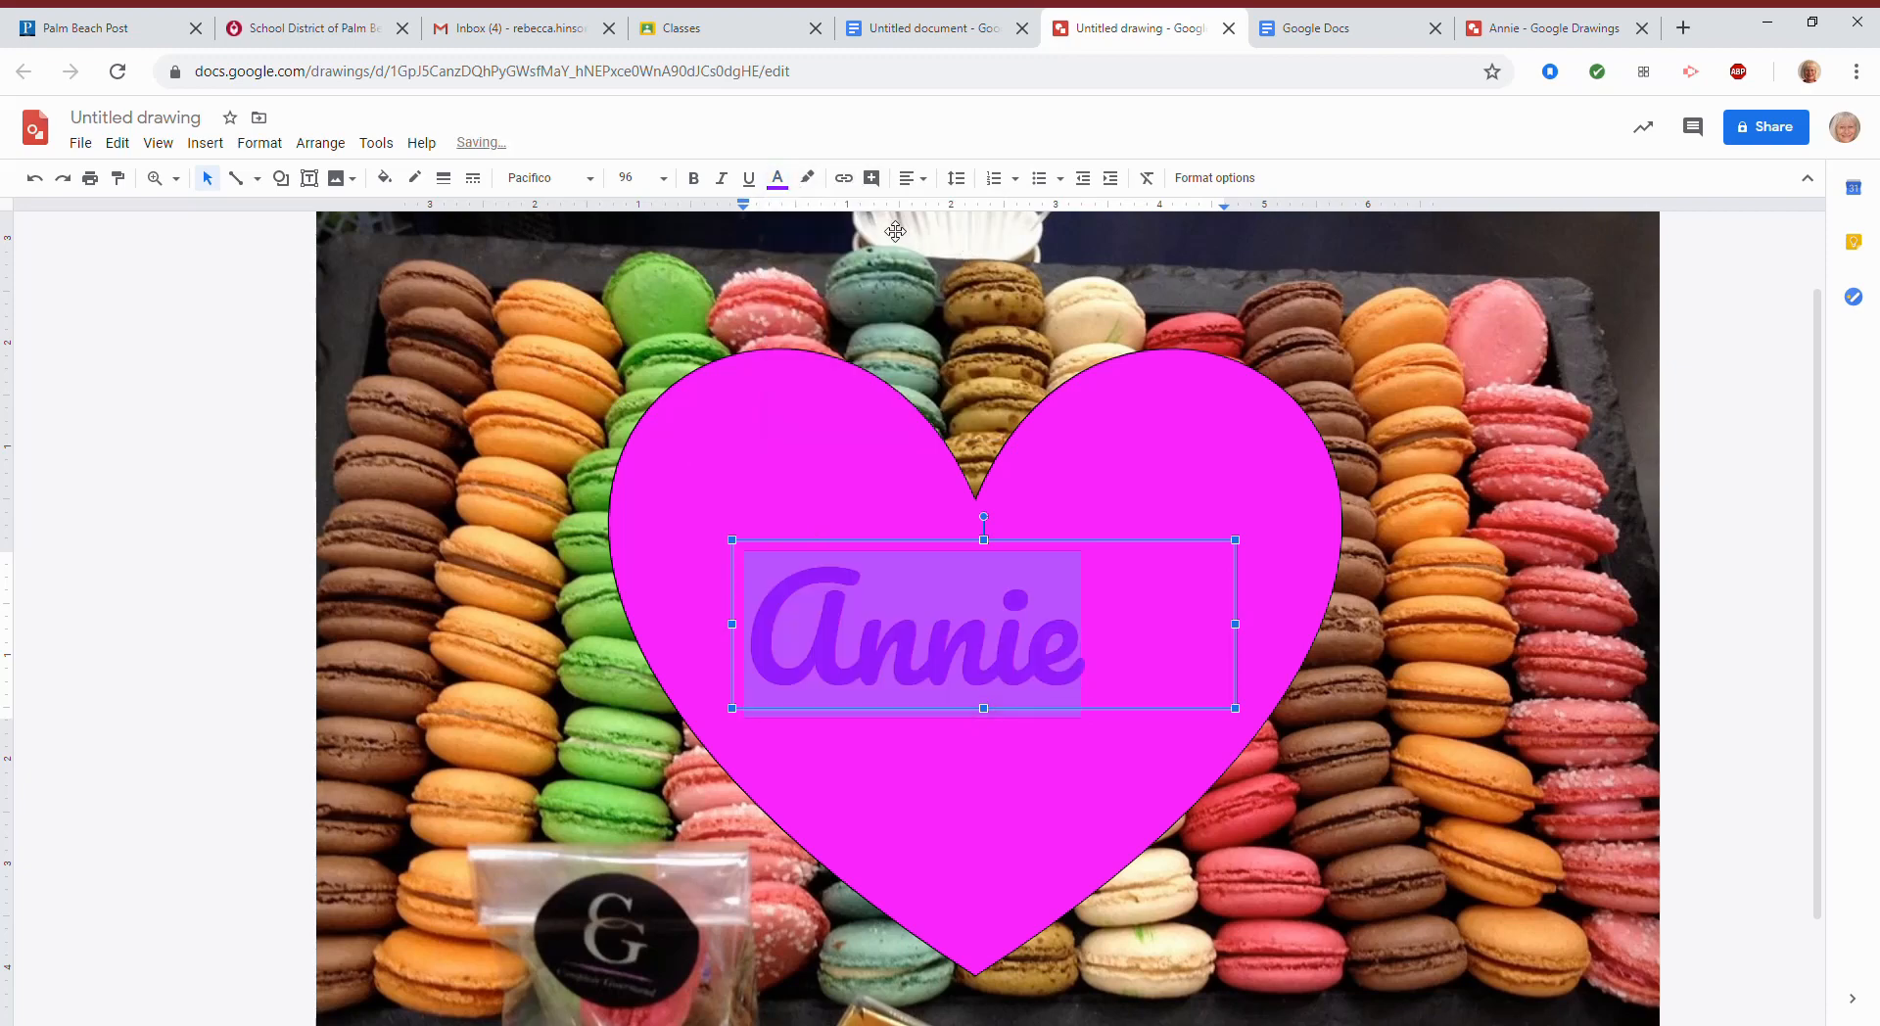
click(777, 180)
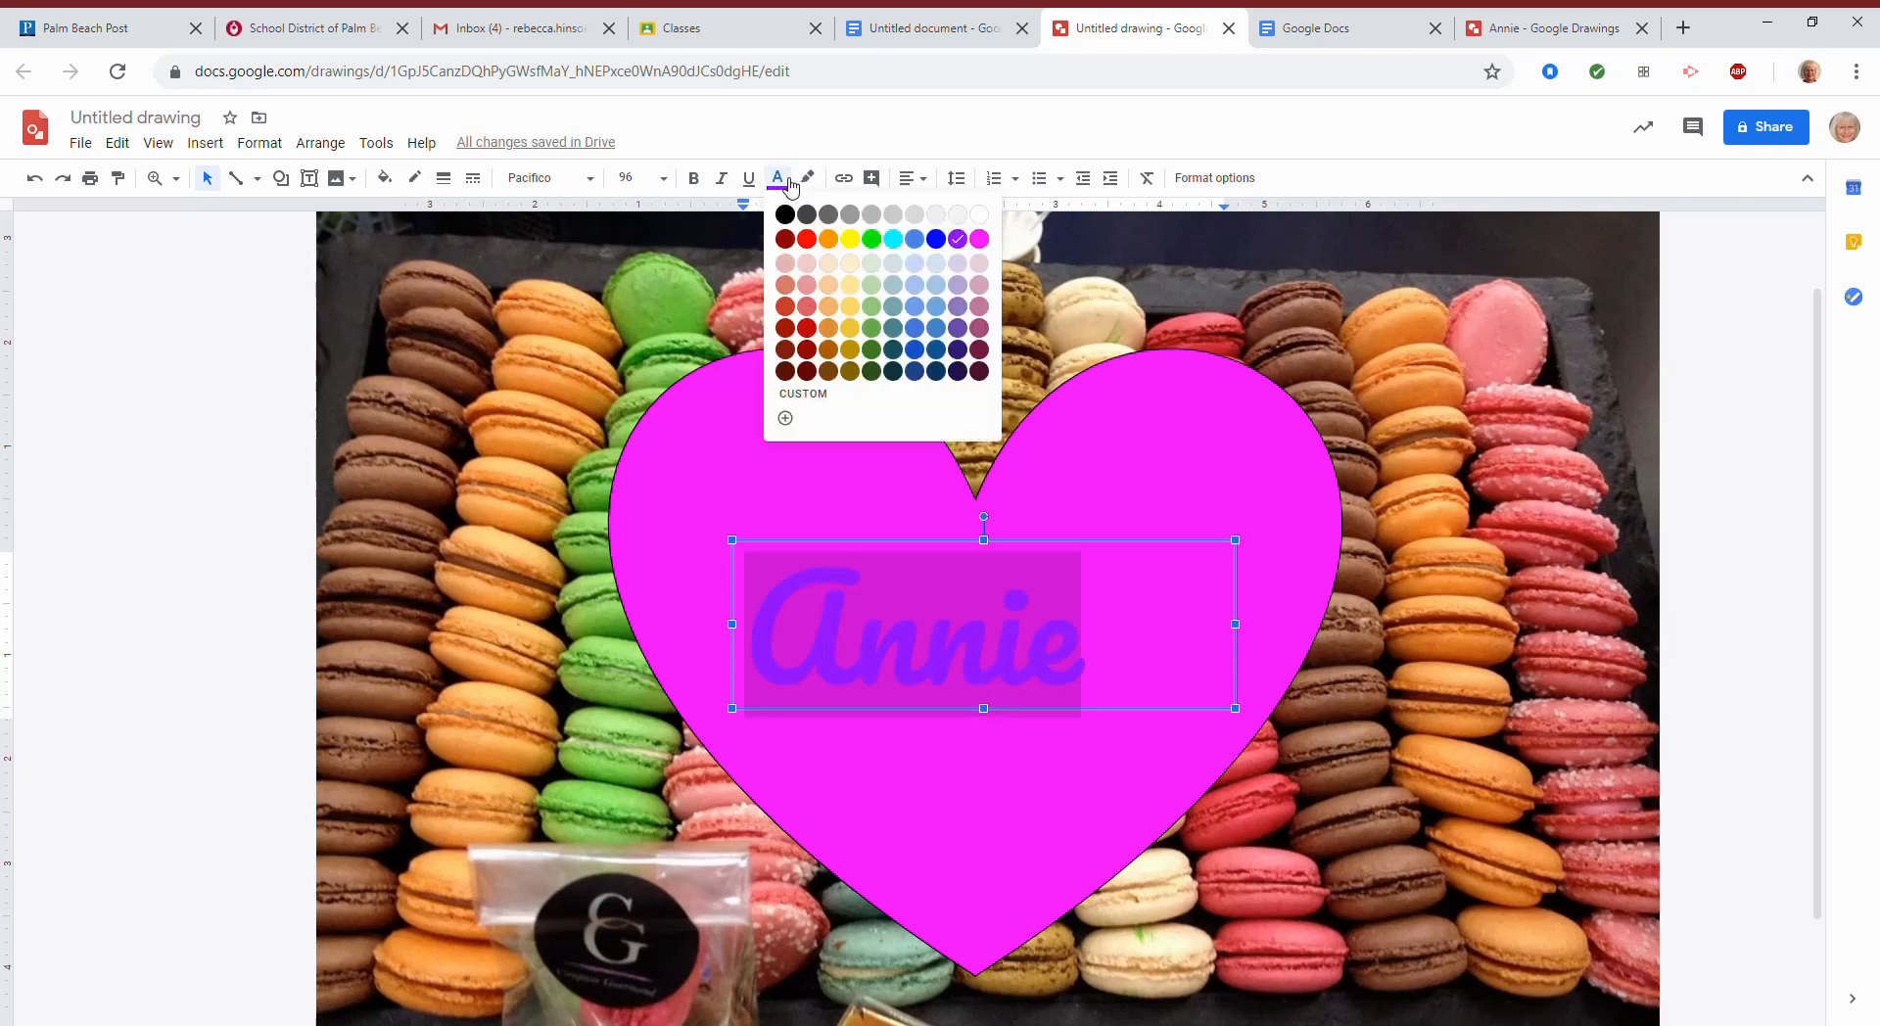
click(807, 240)
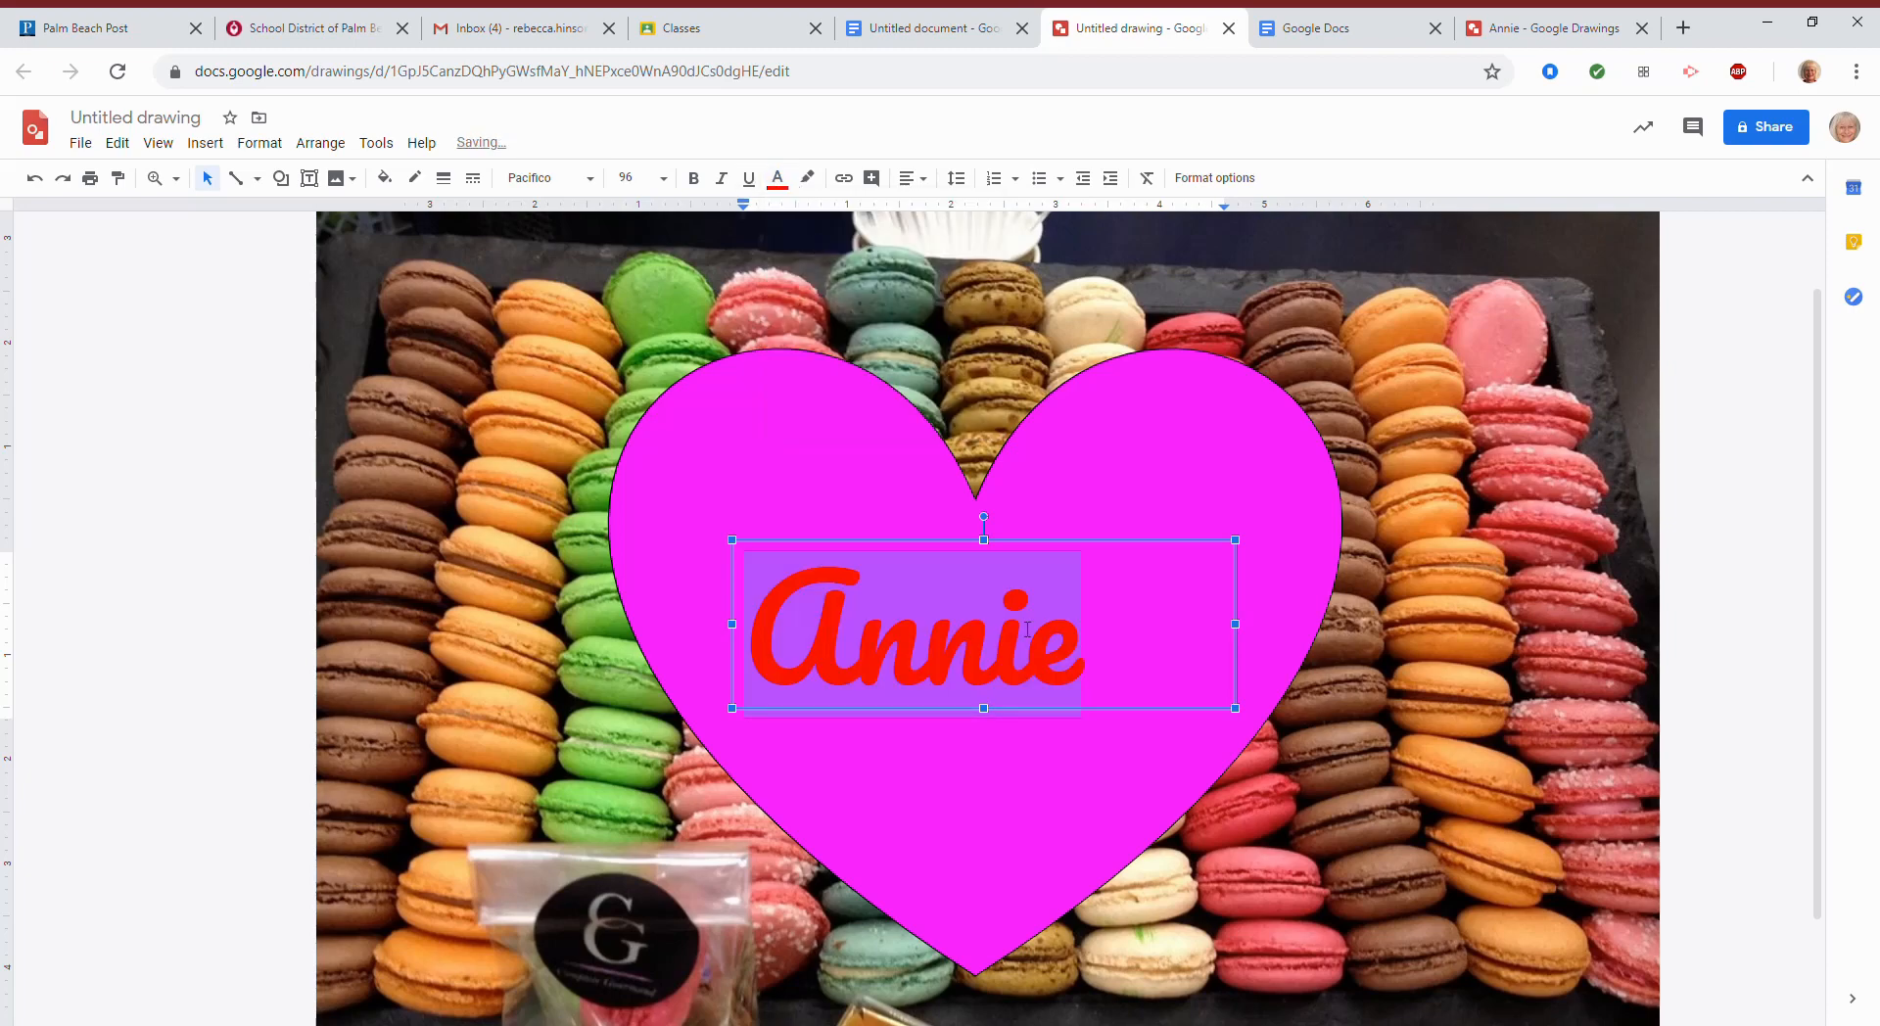
click(777, 178)
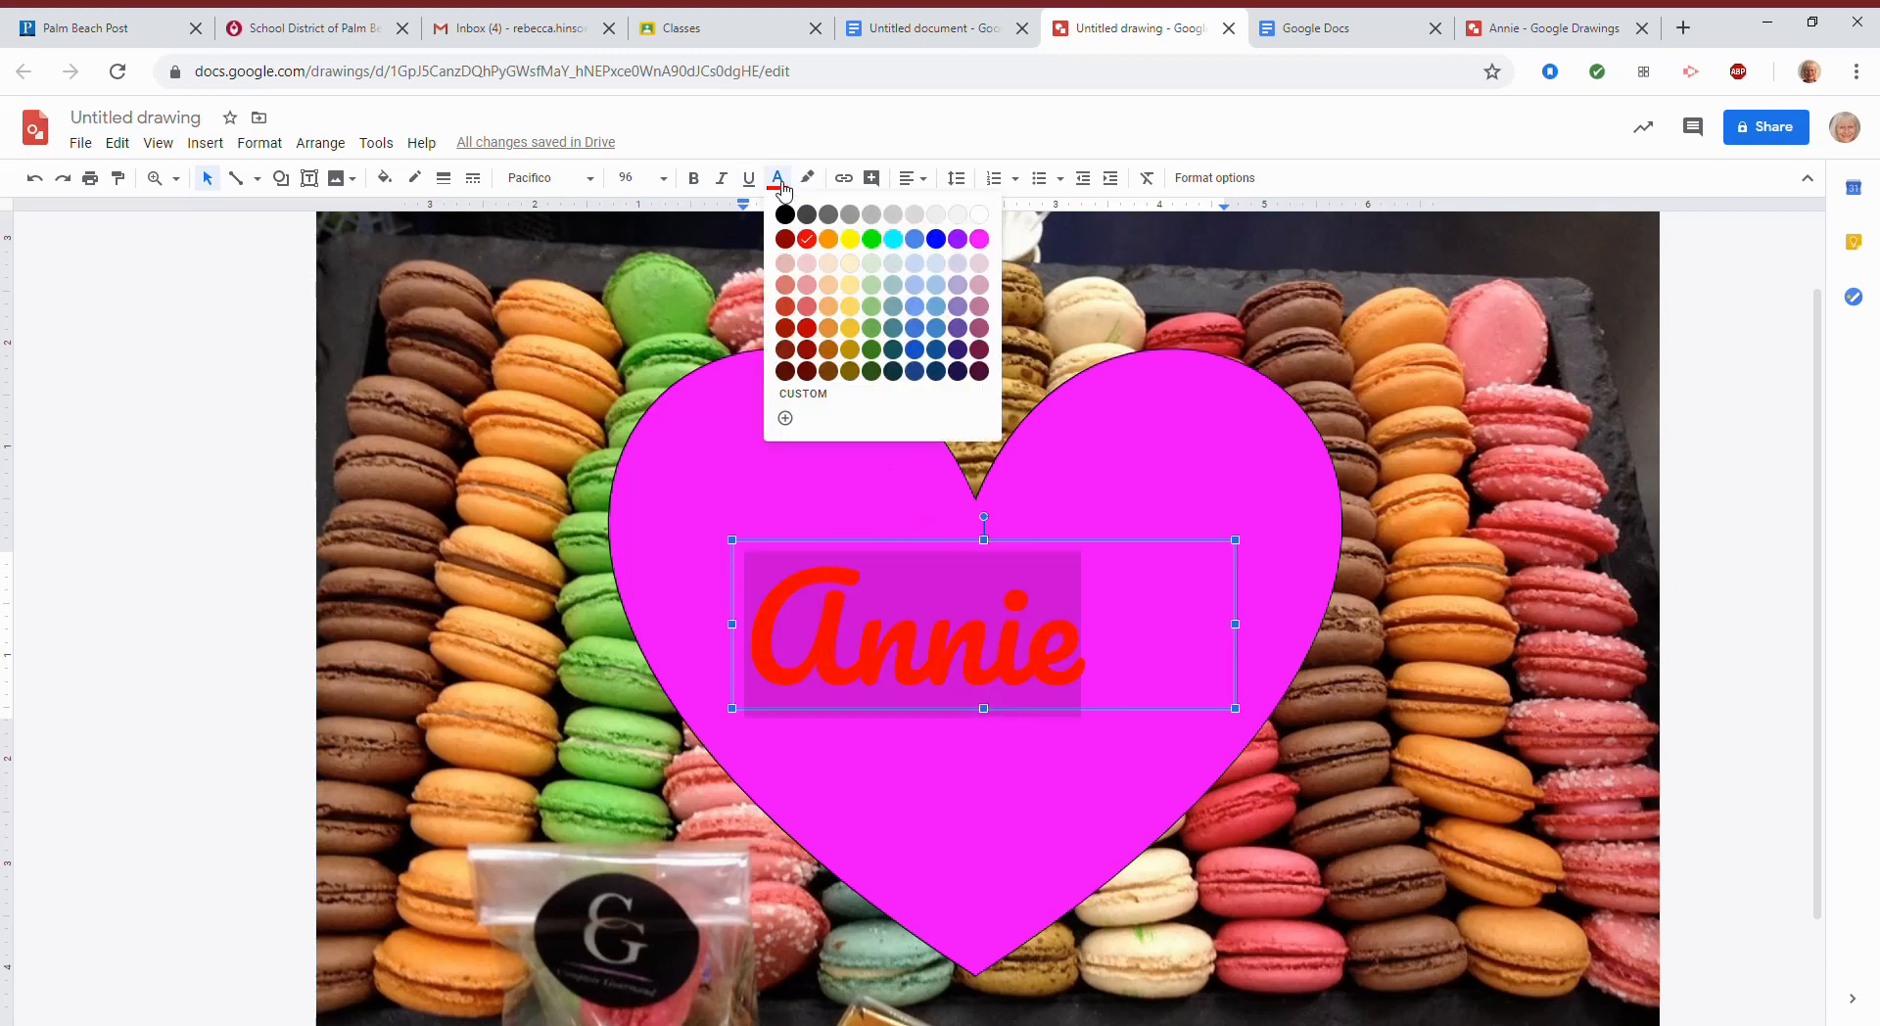
click(871, 240)
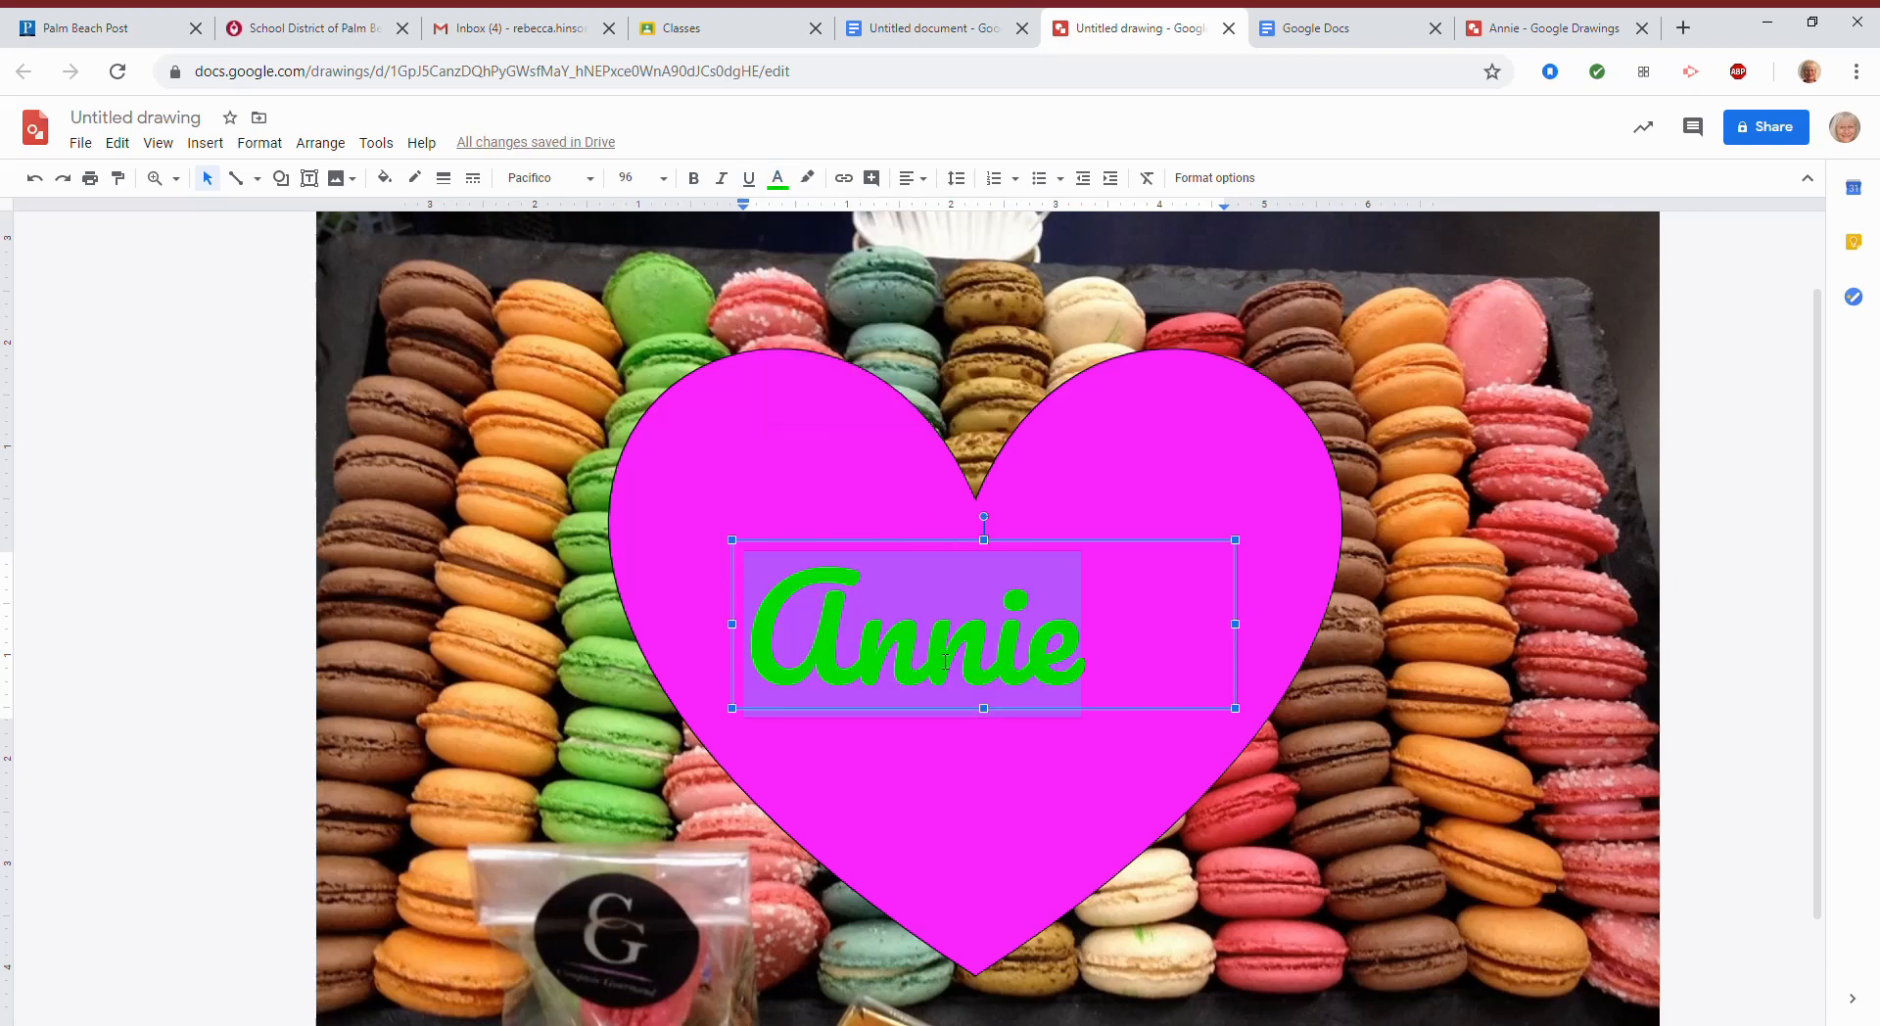
click(925, 554)
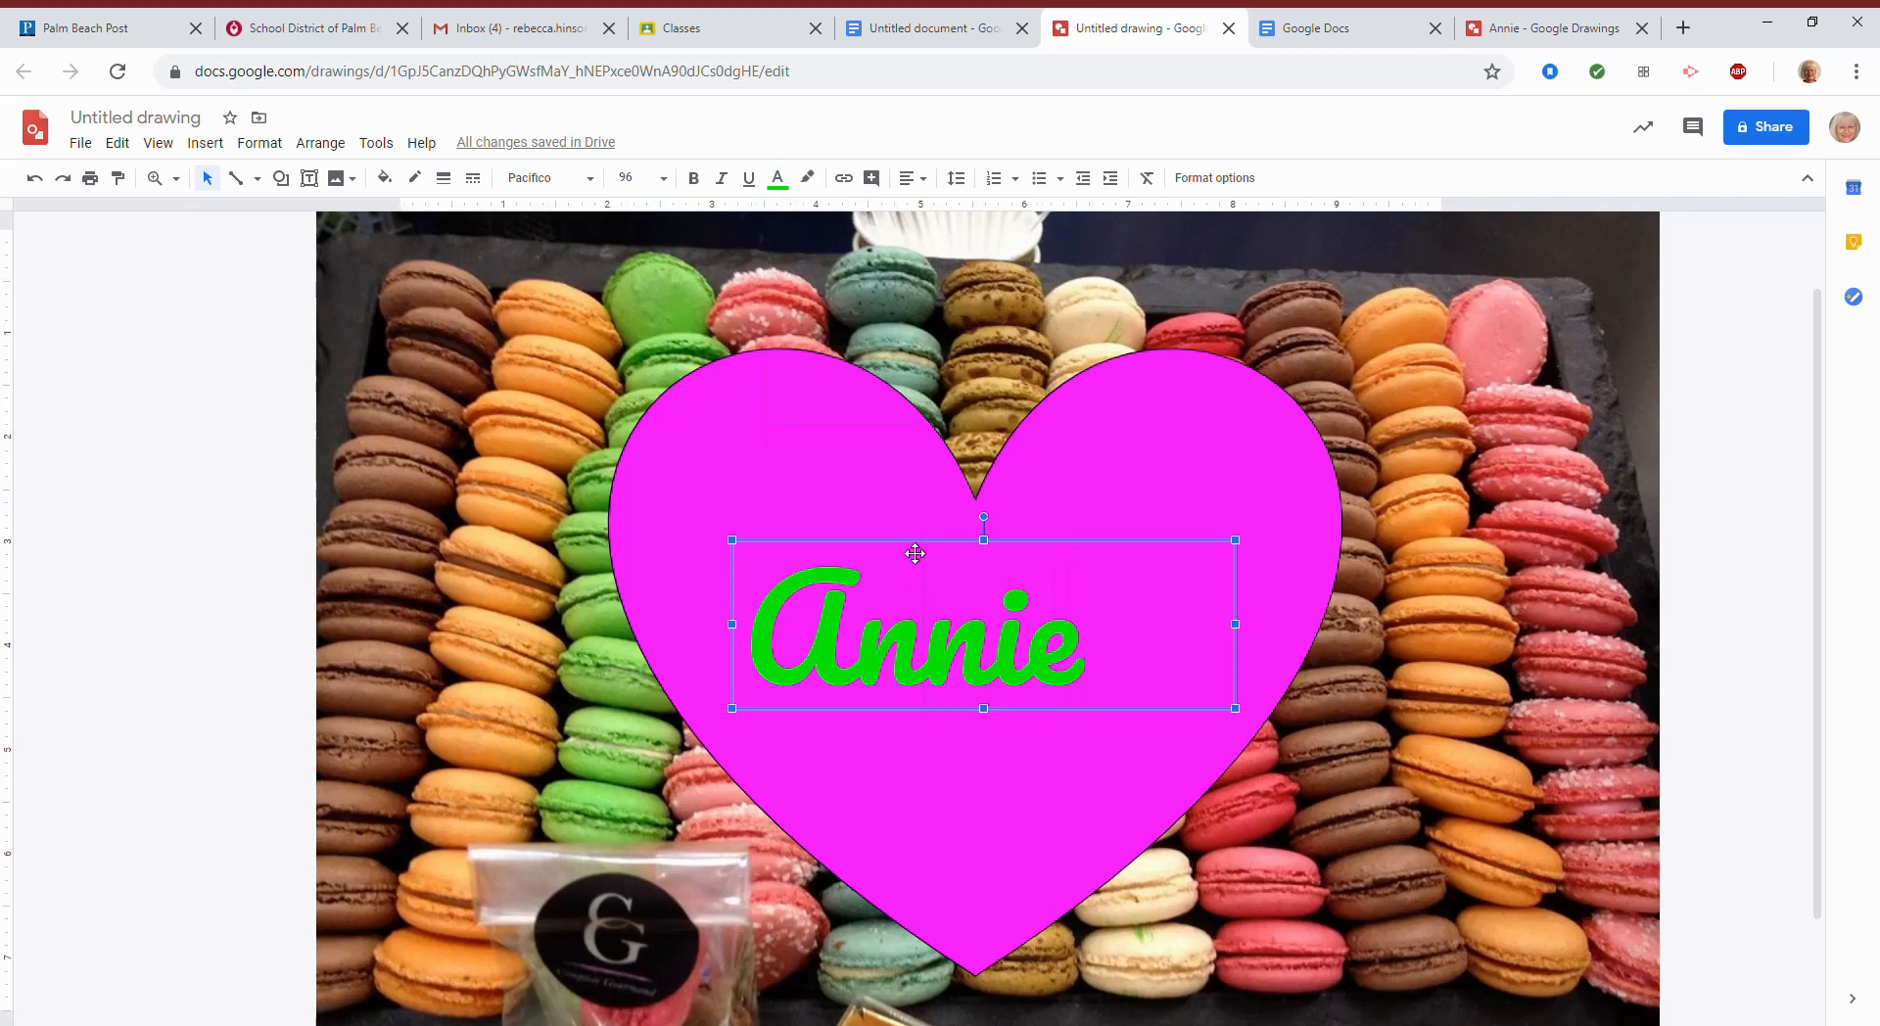
drag(925, 554, 959, 555)
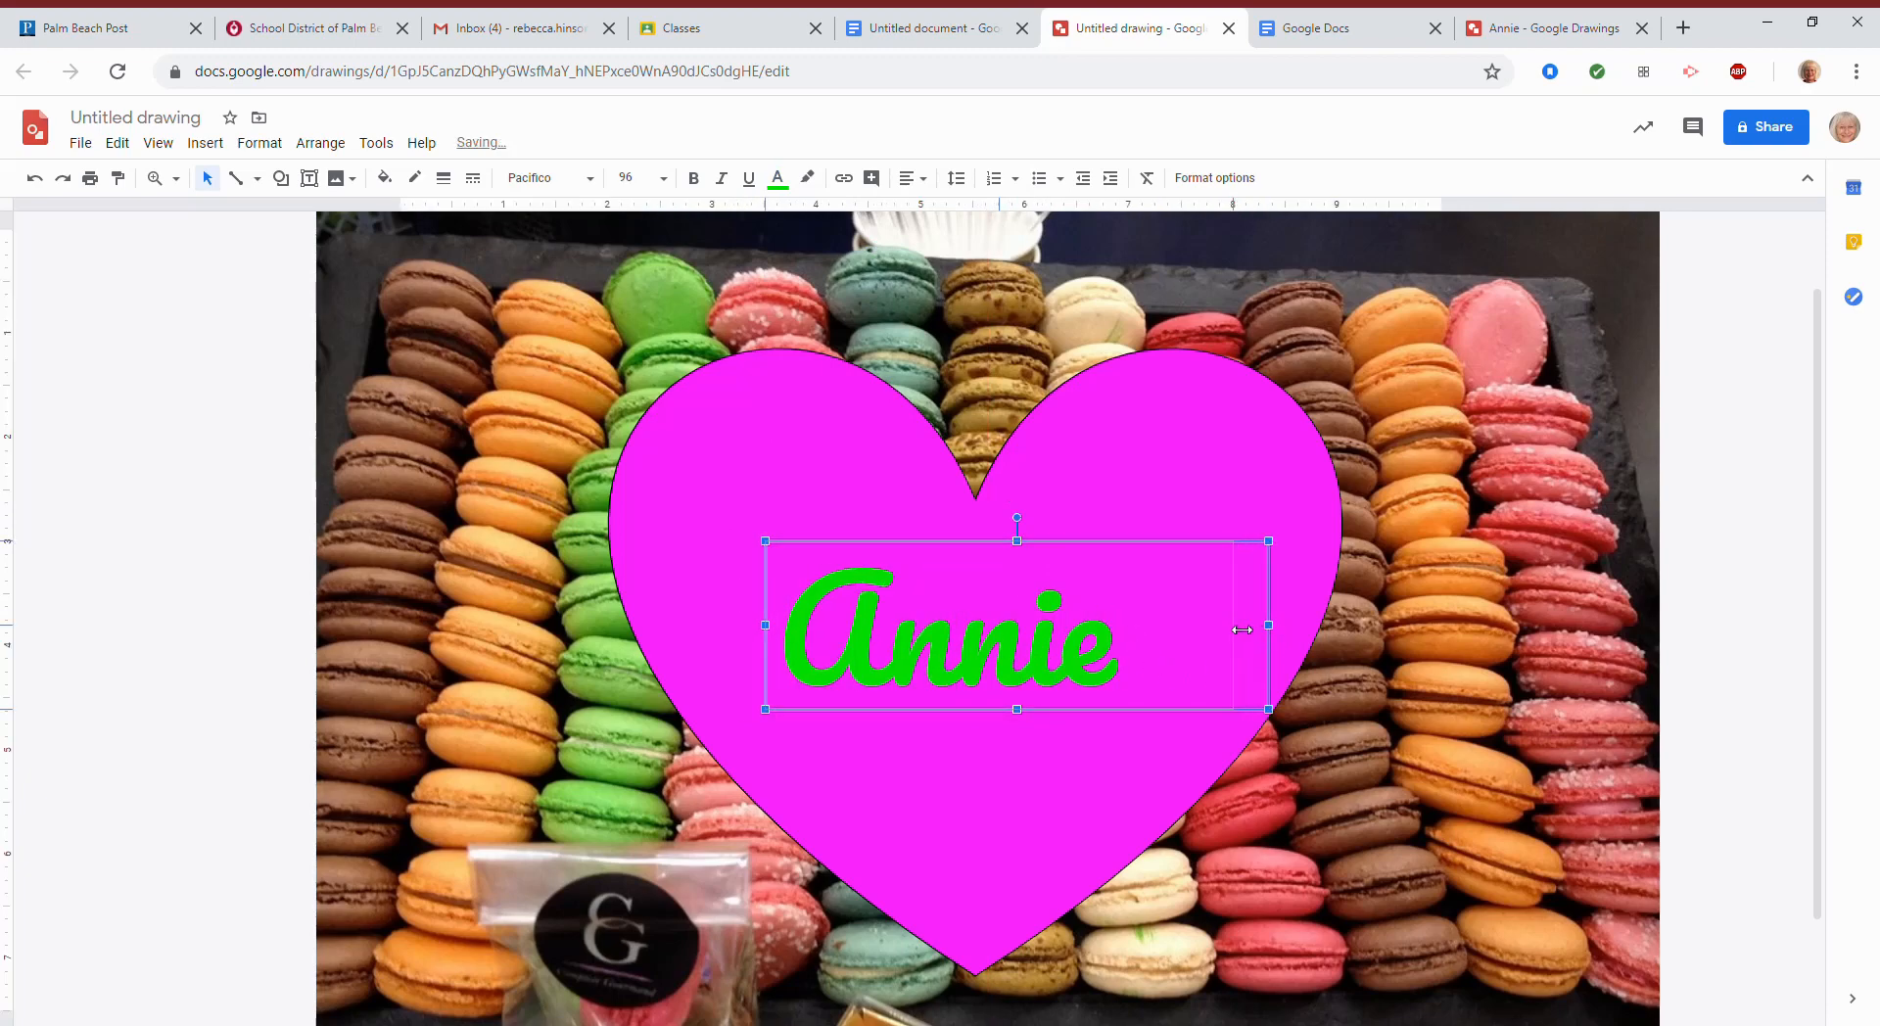
drag(1170, 639, 1137, 639)
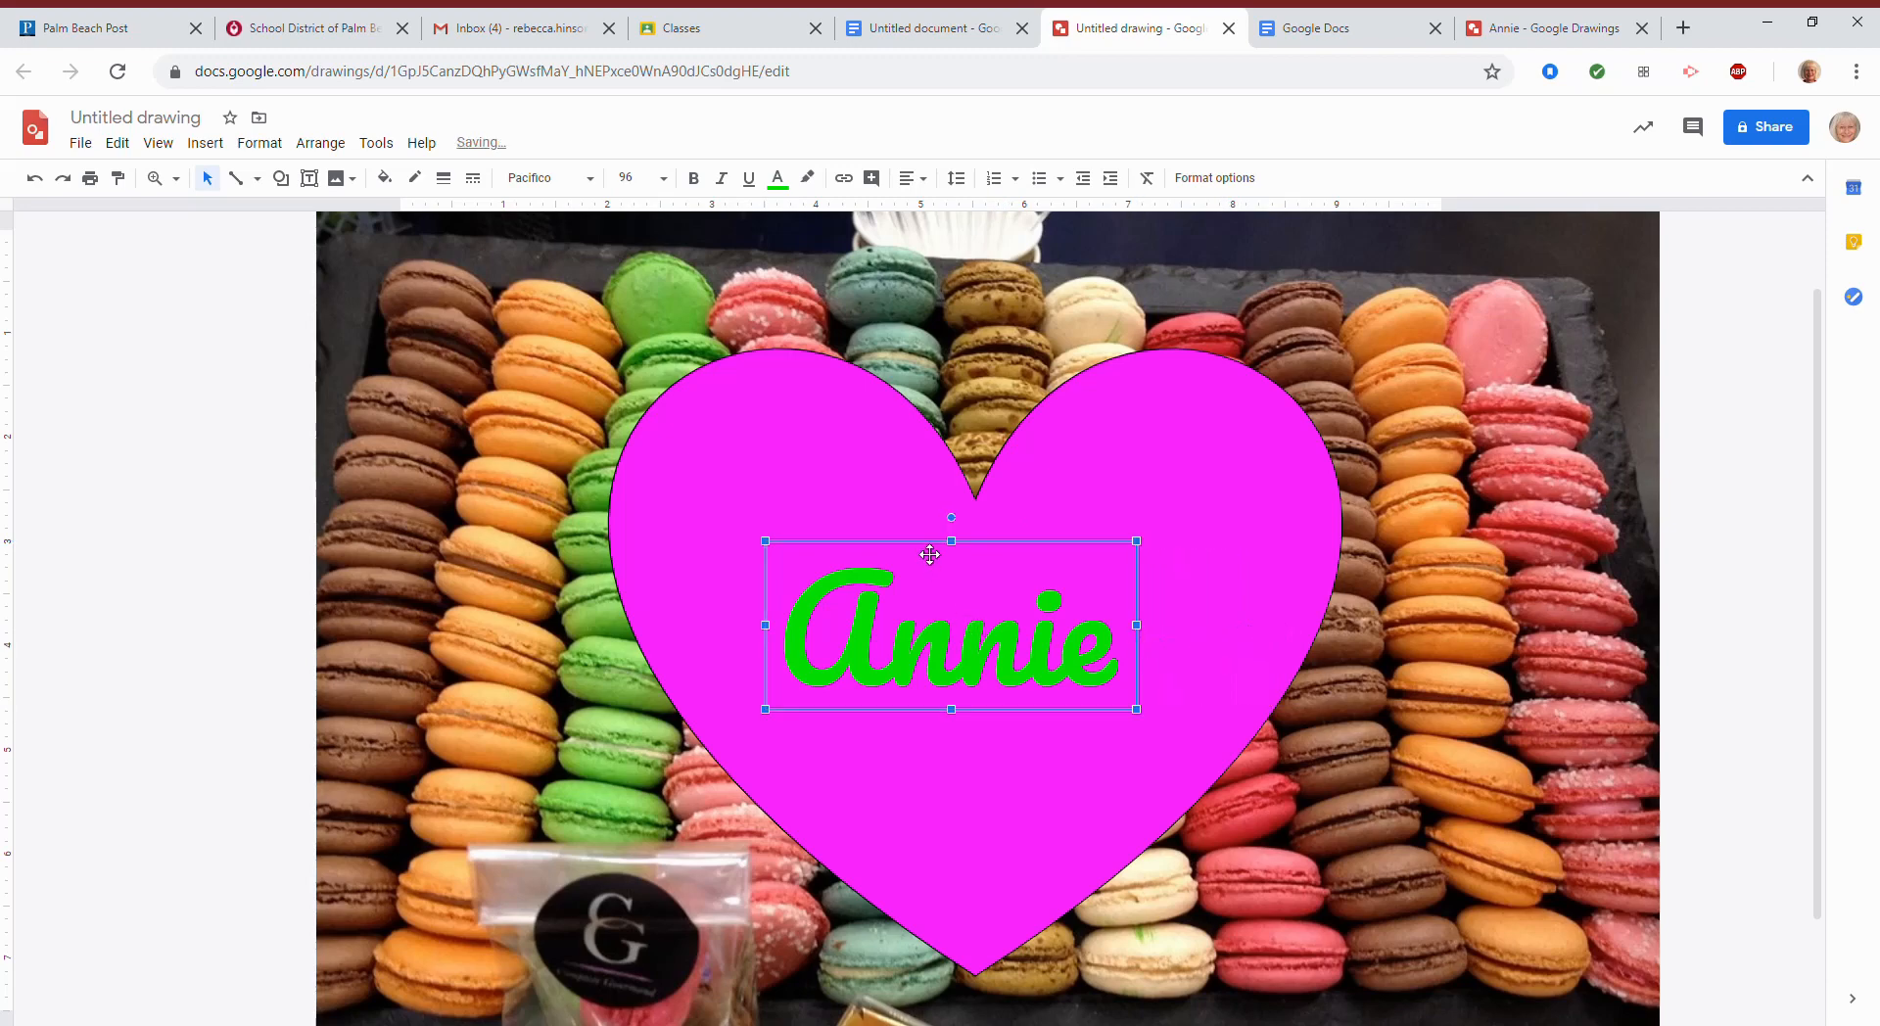
drag(930, 554, 953, 554)
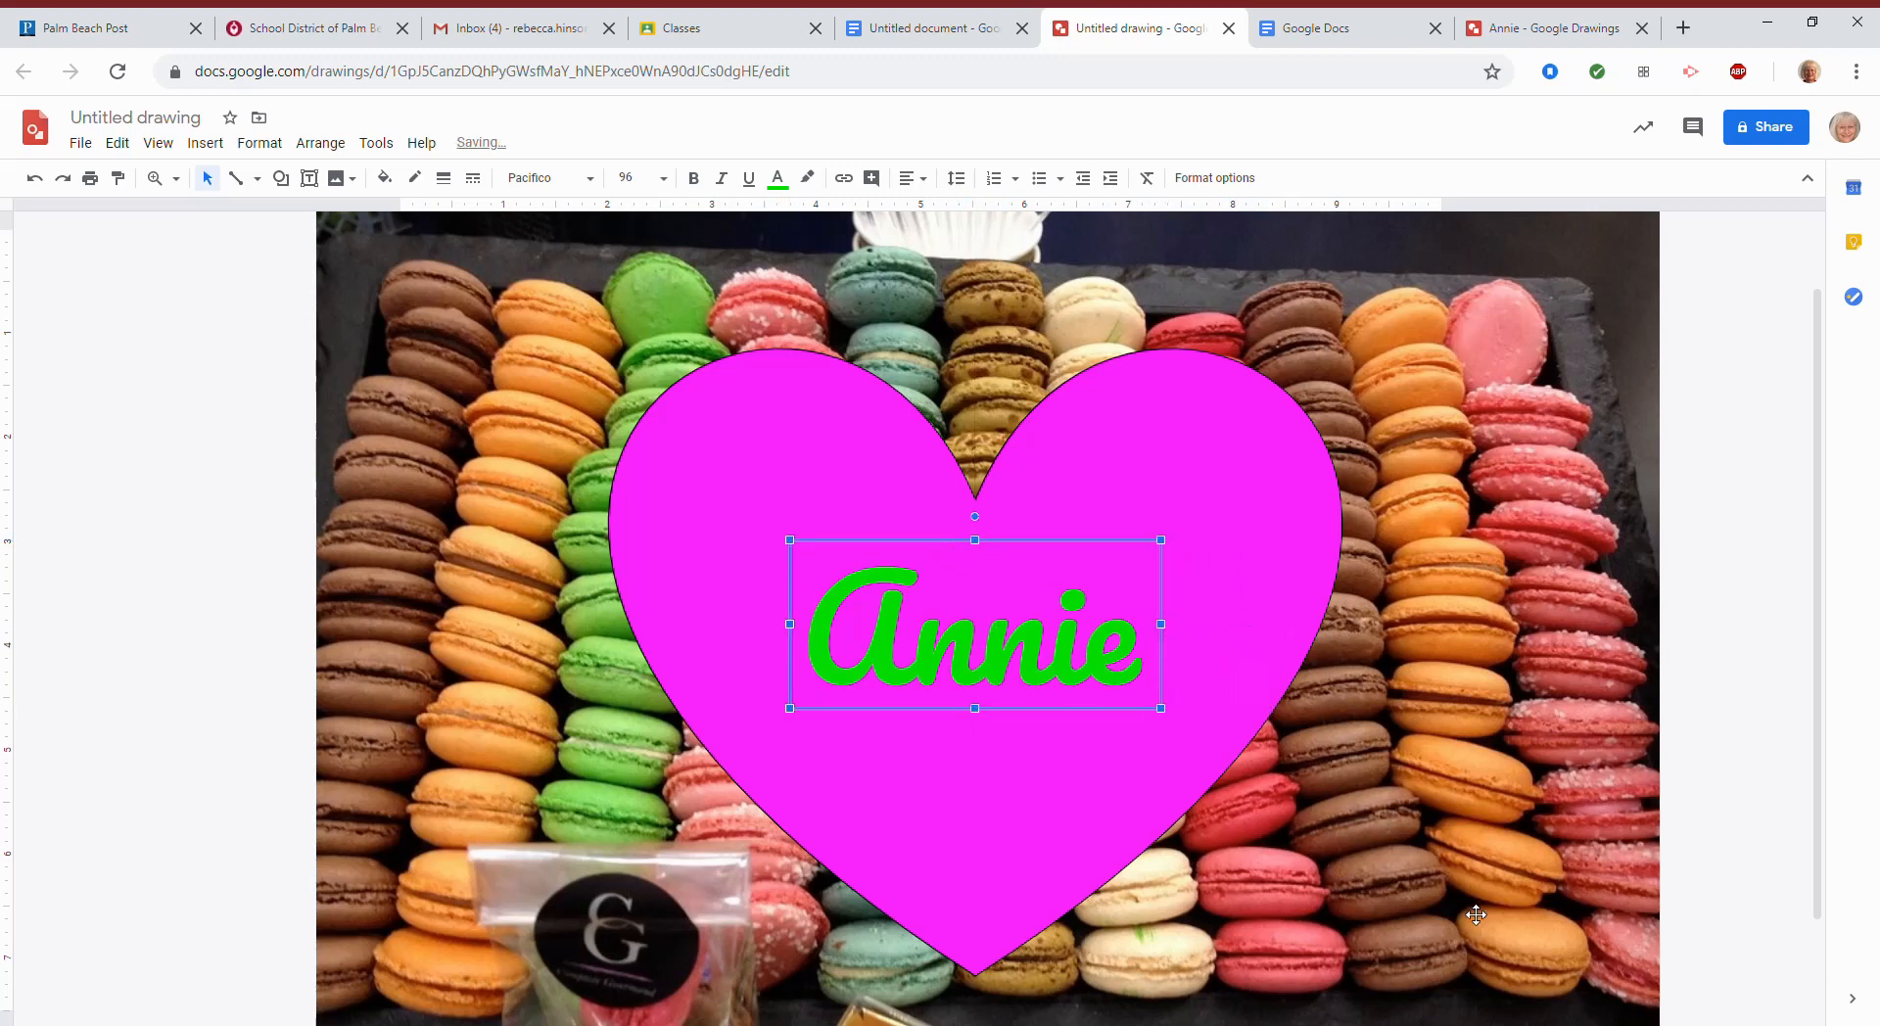
click(209, 476)
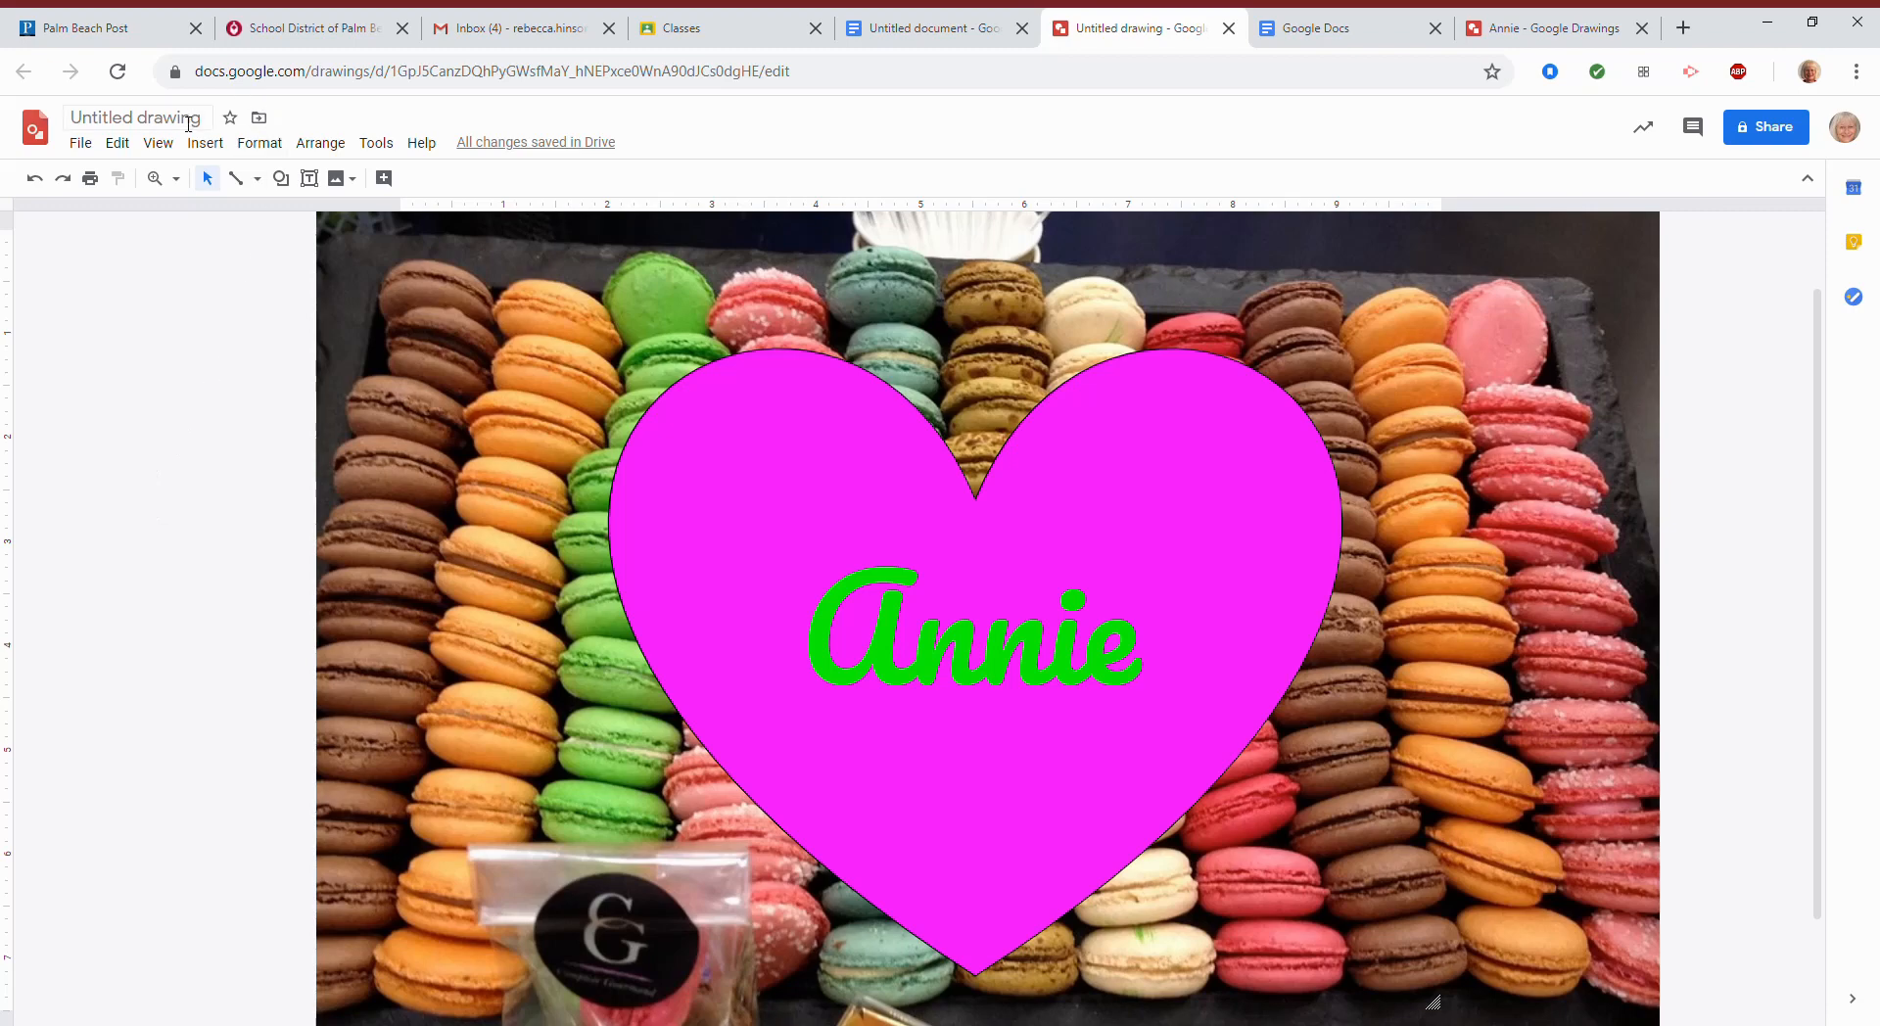
click(312, 180)
click(315, 184)
click(292, 179)
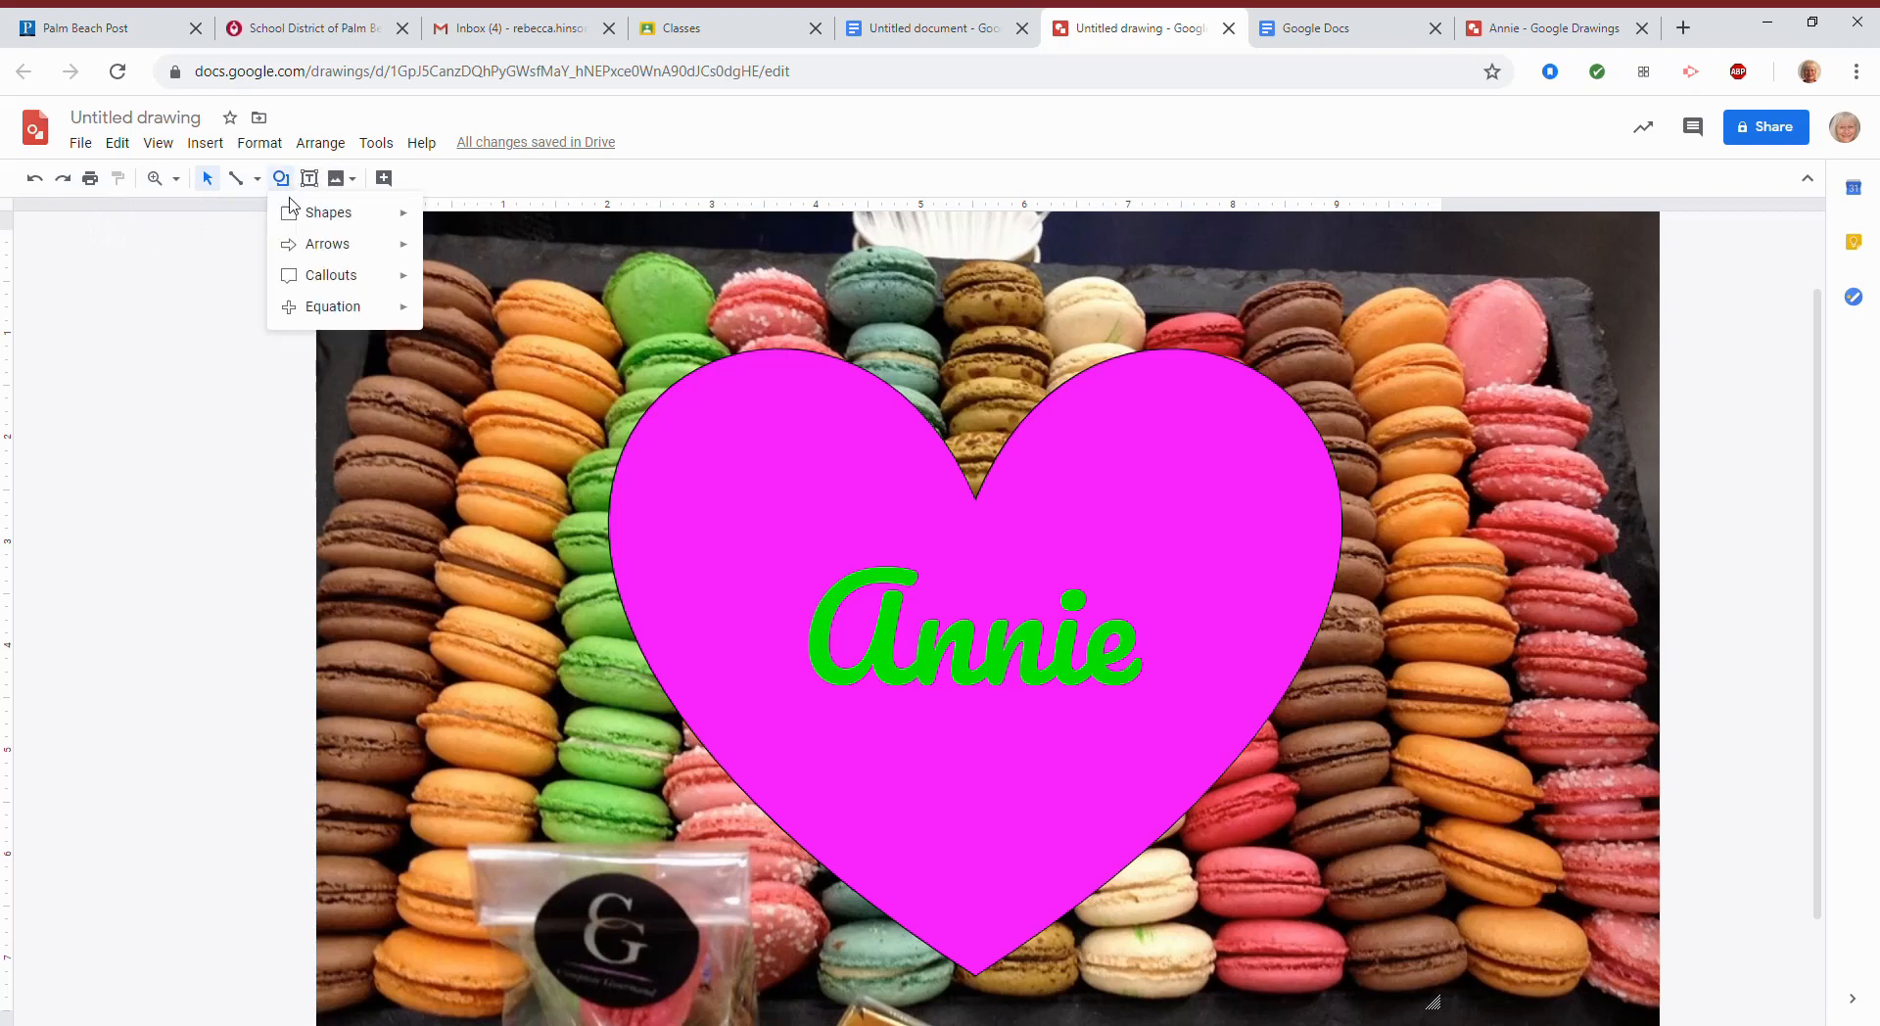
mouse_move(336, 220)
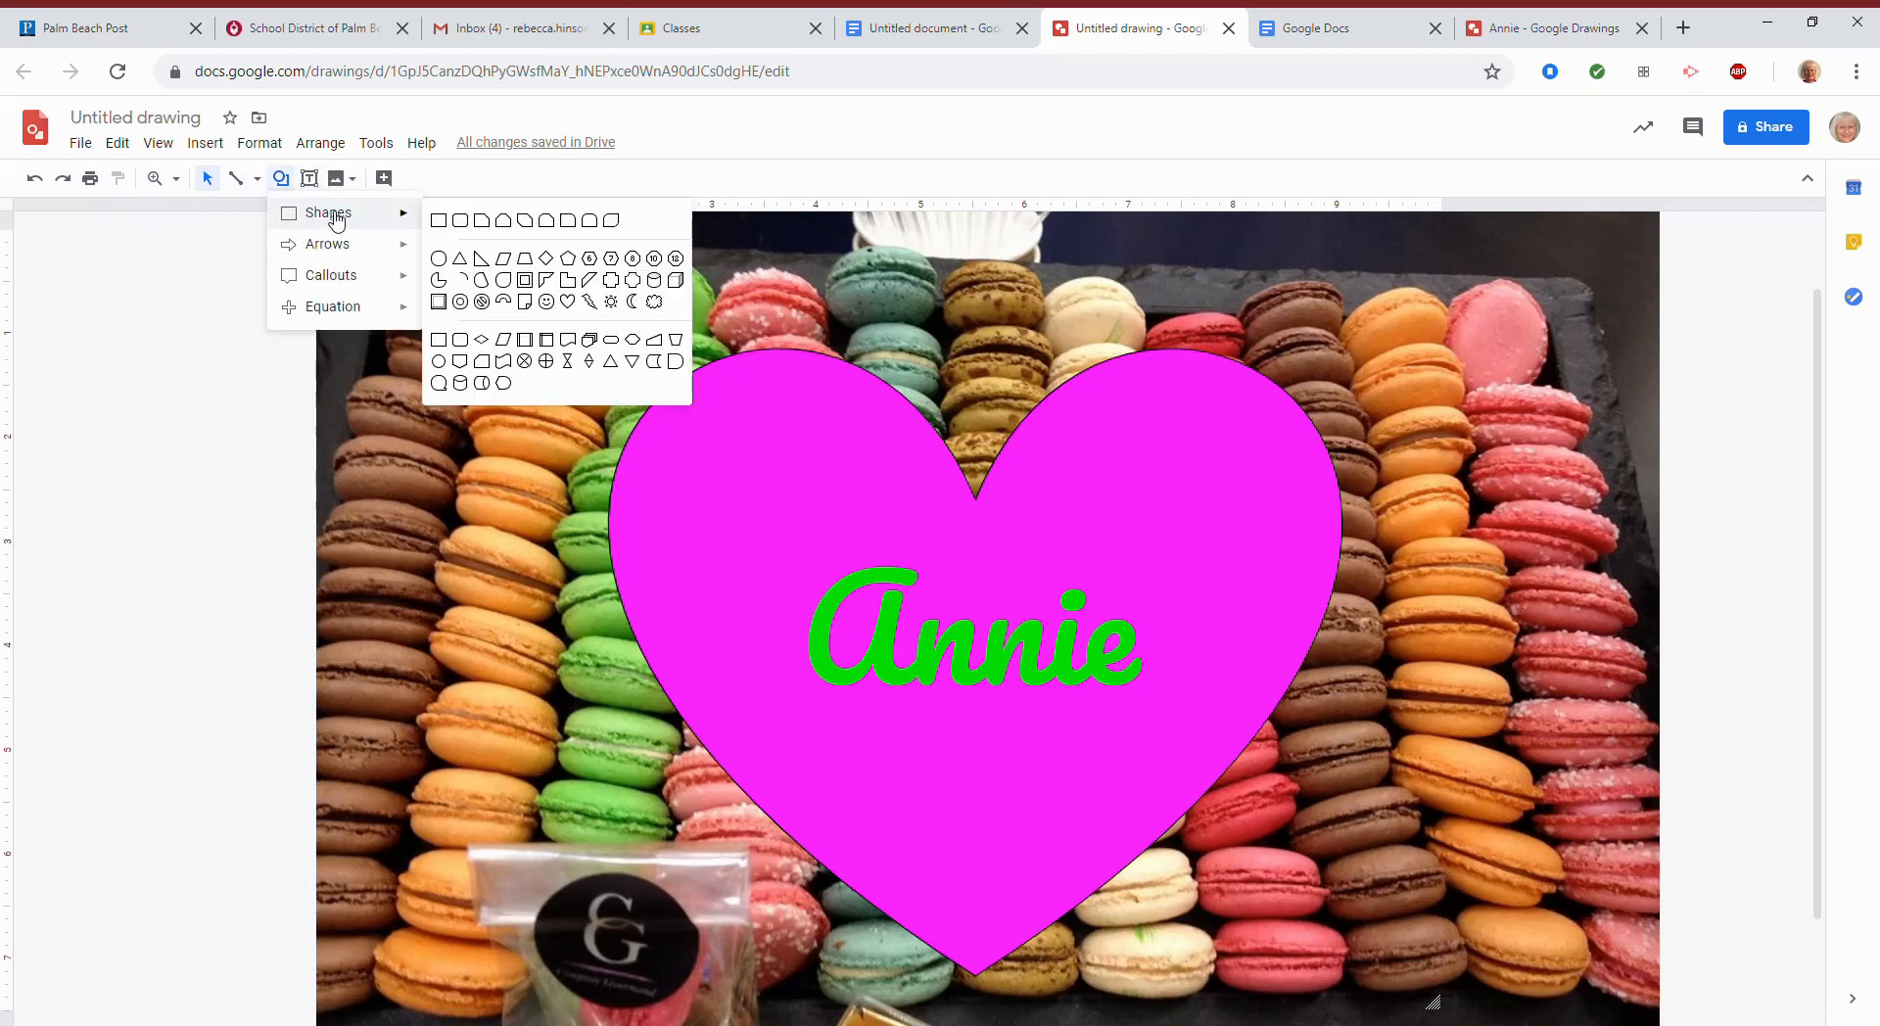
click(576, 302)
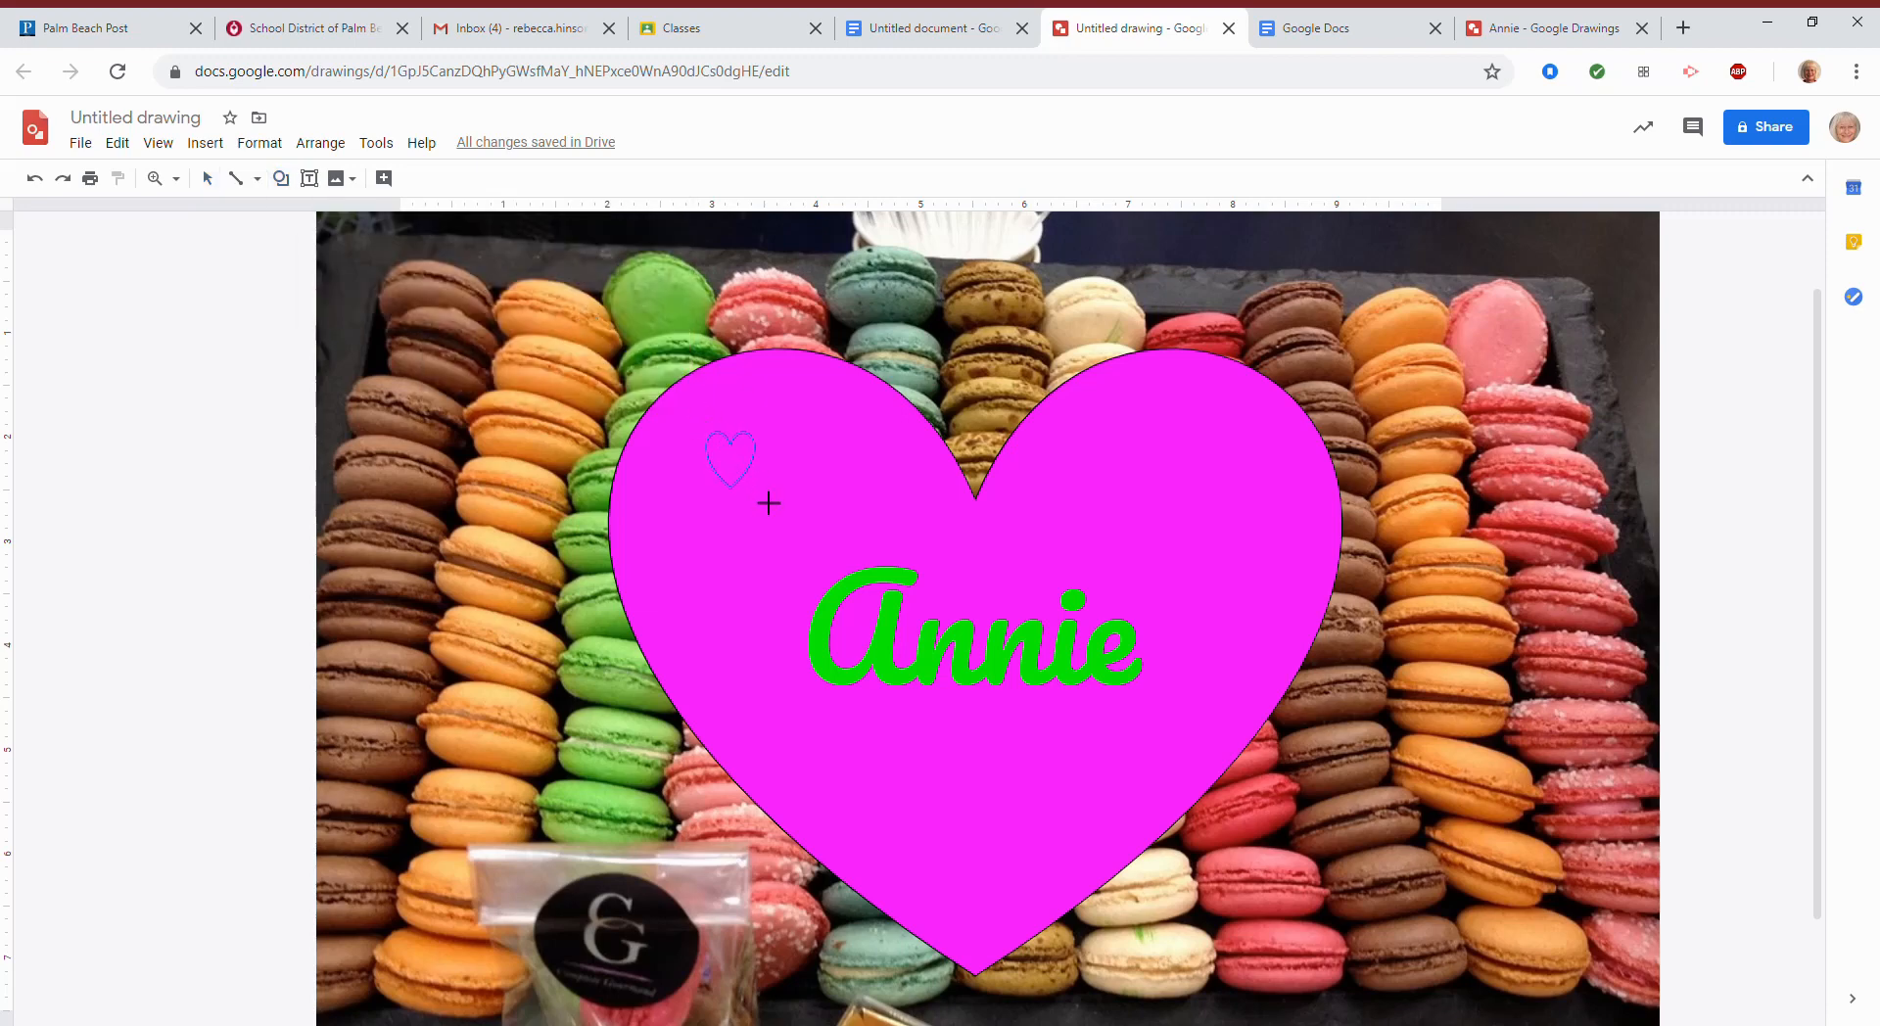
drag(771, 506, 771, 506)
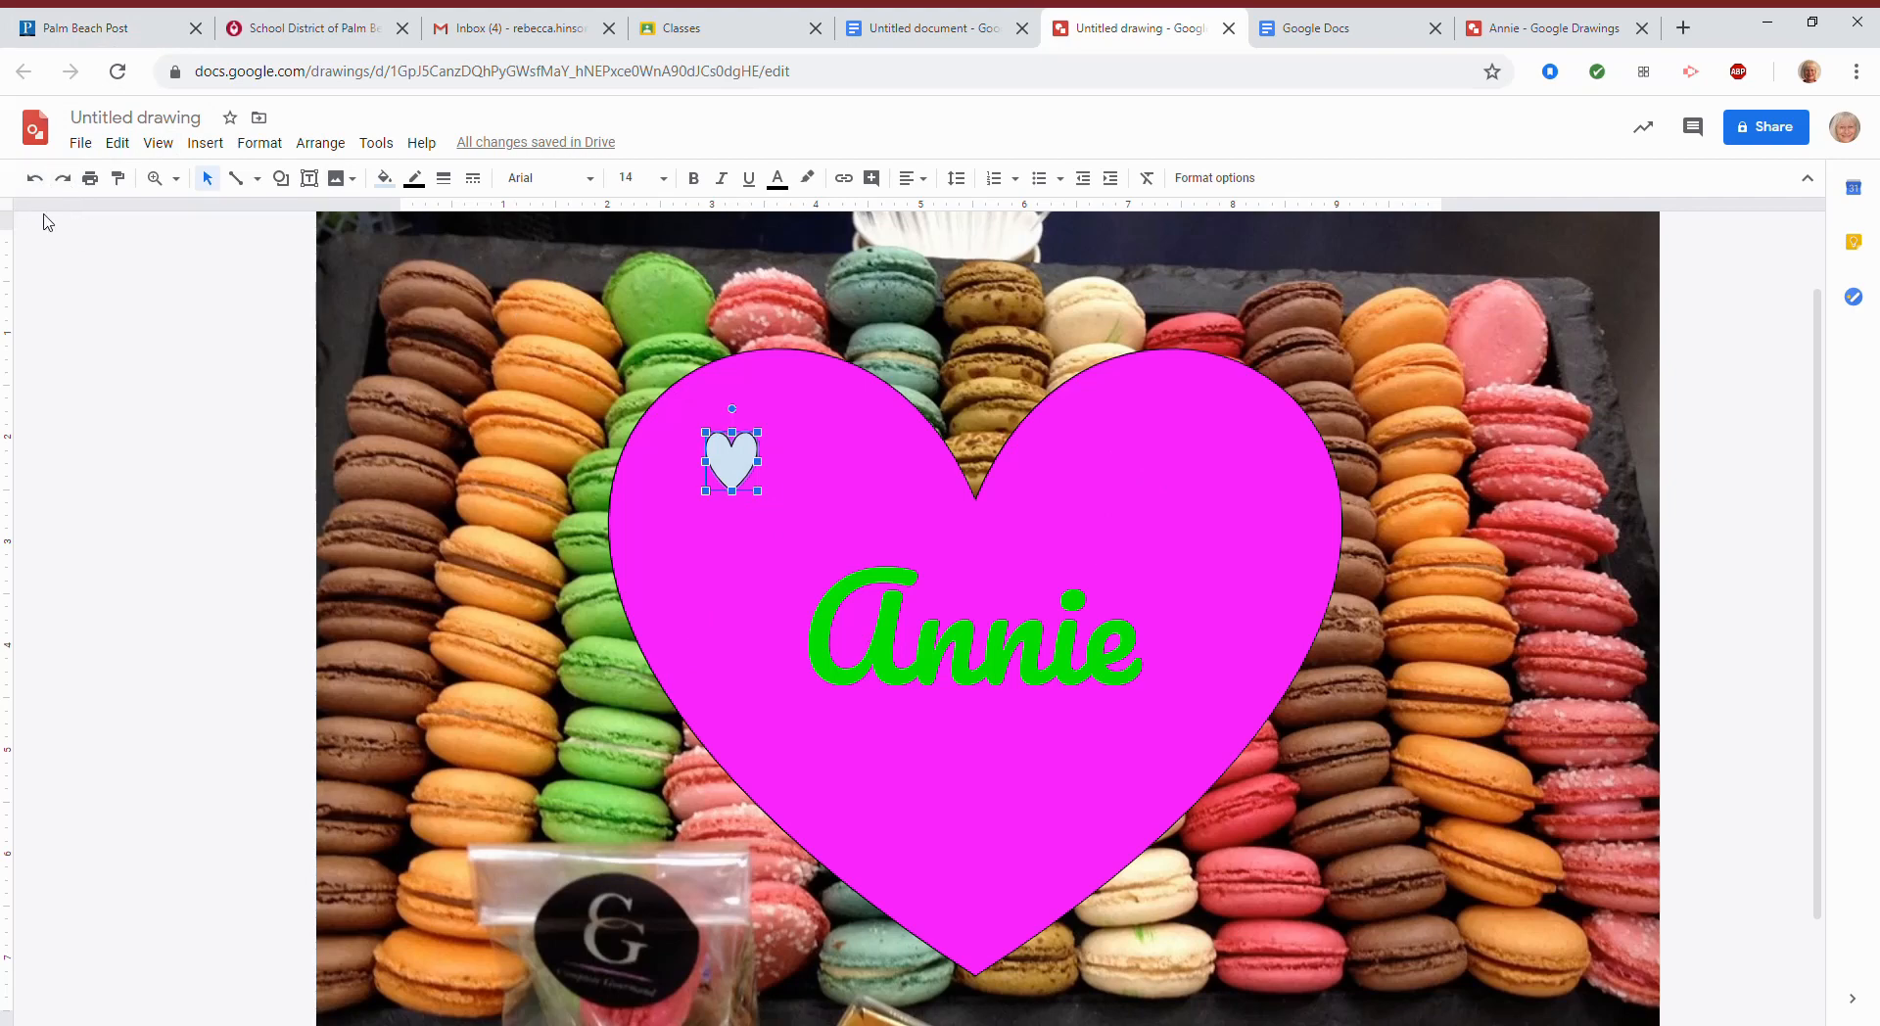
click(49, 180)
- Name the untitled drawing 'Annie' when starting to share it
click(82, 144)
click(119, 176)
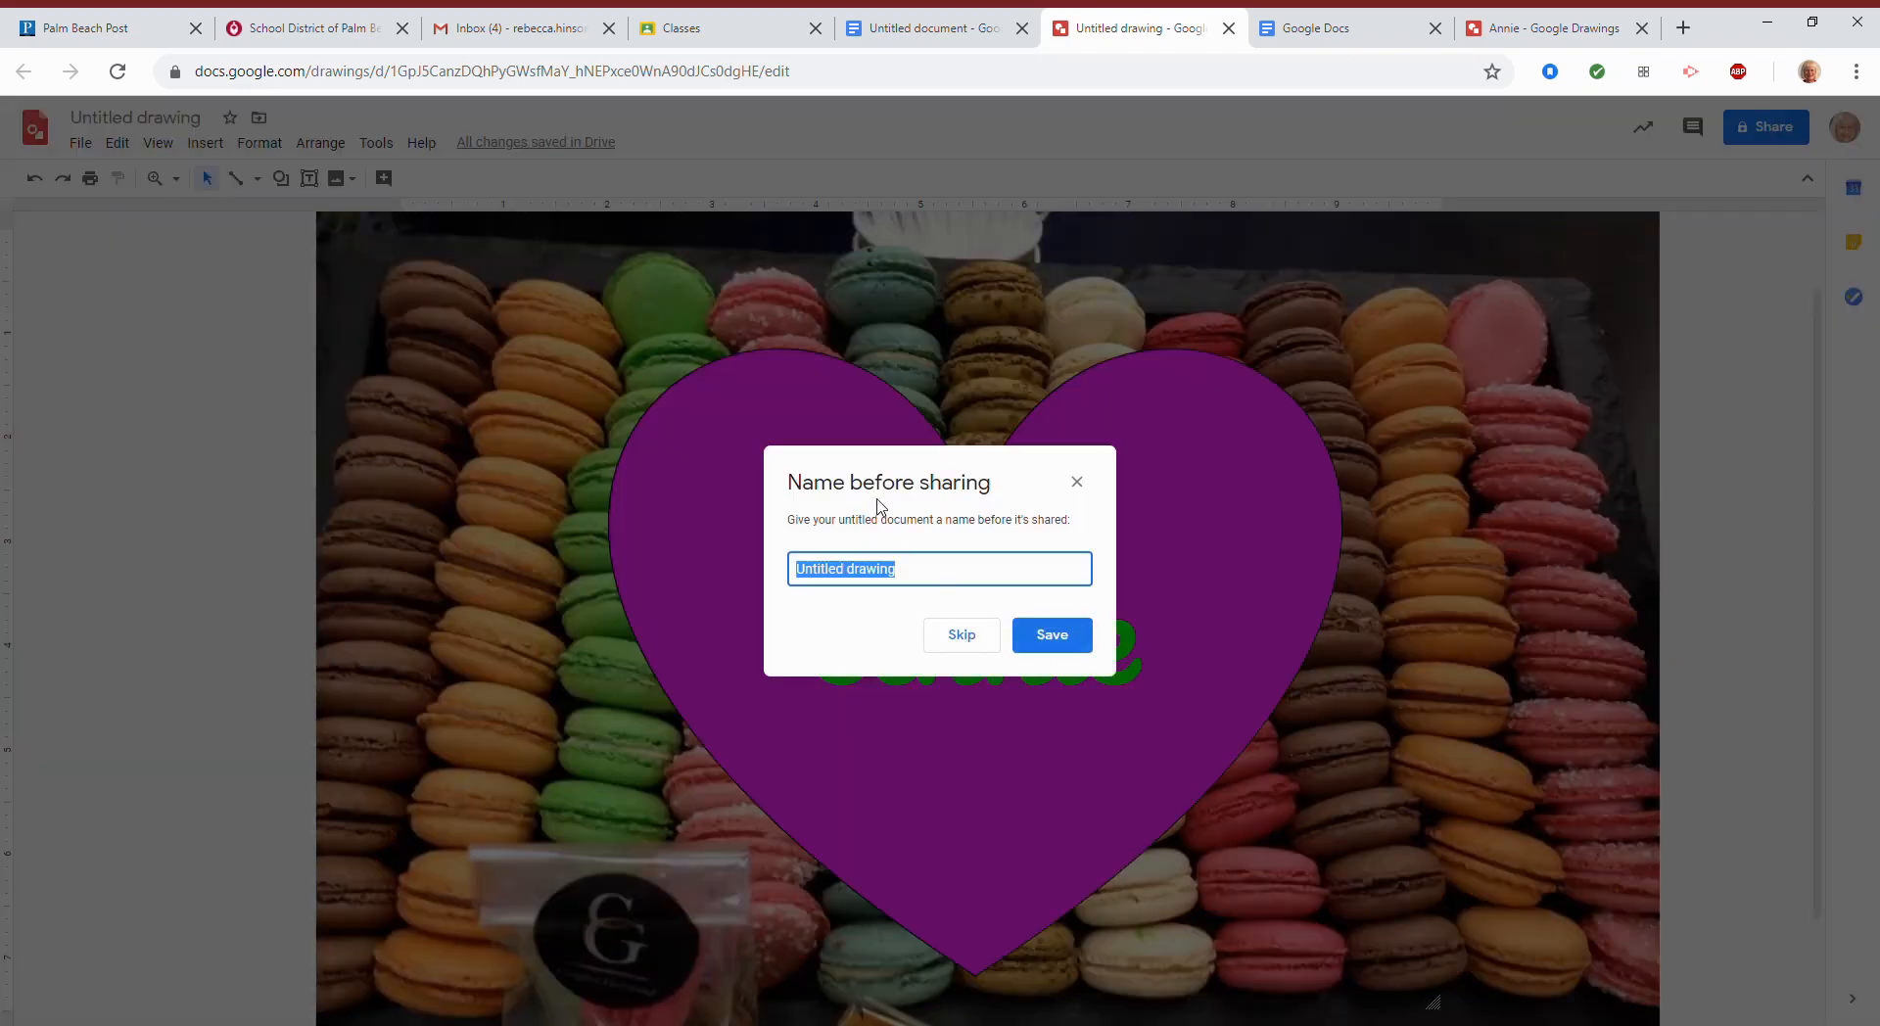
text(Annie)
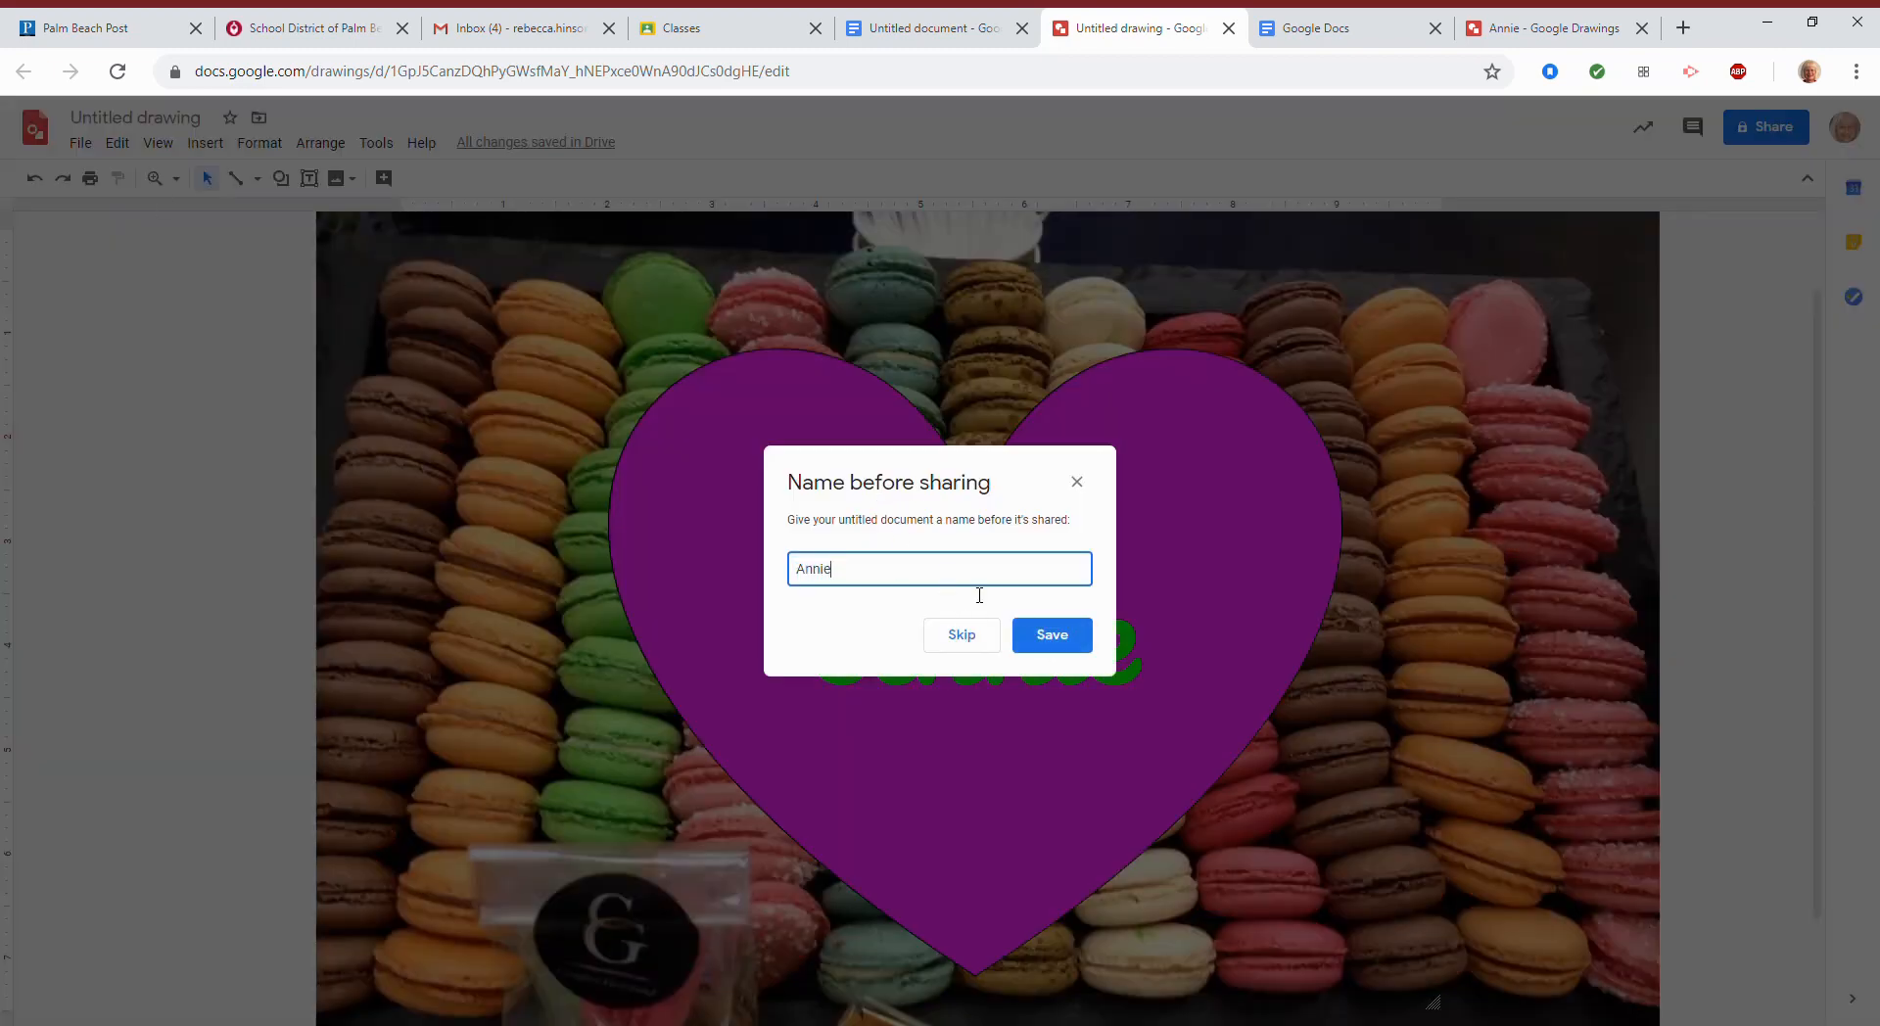
click(1049, 636)
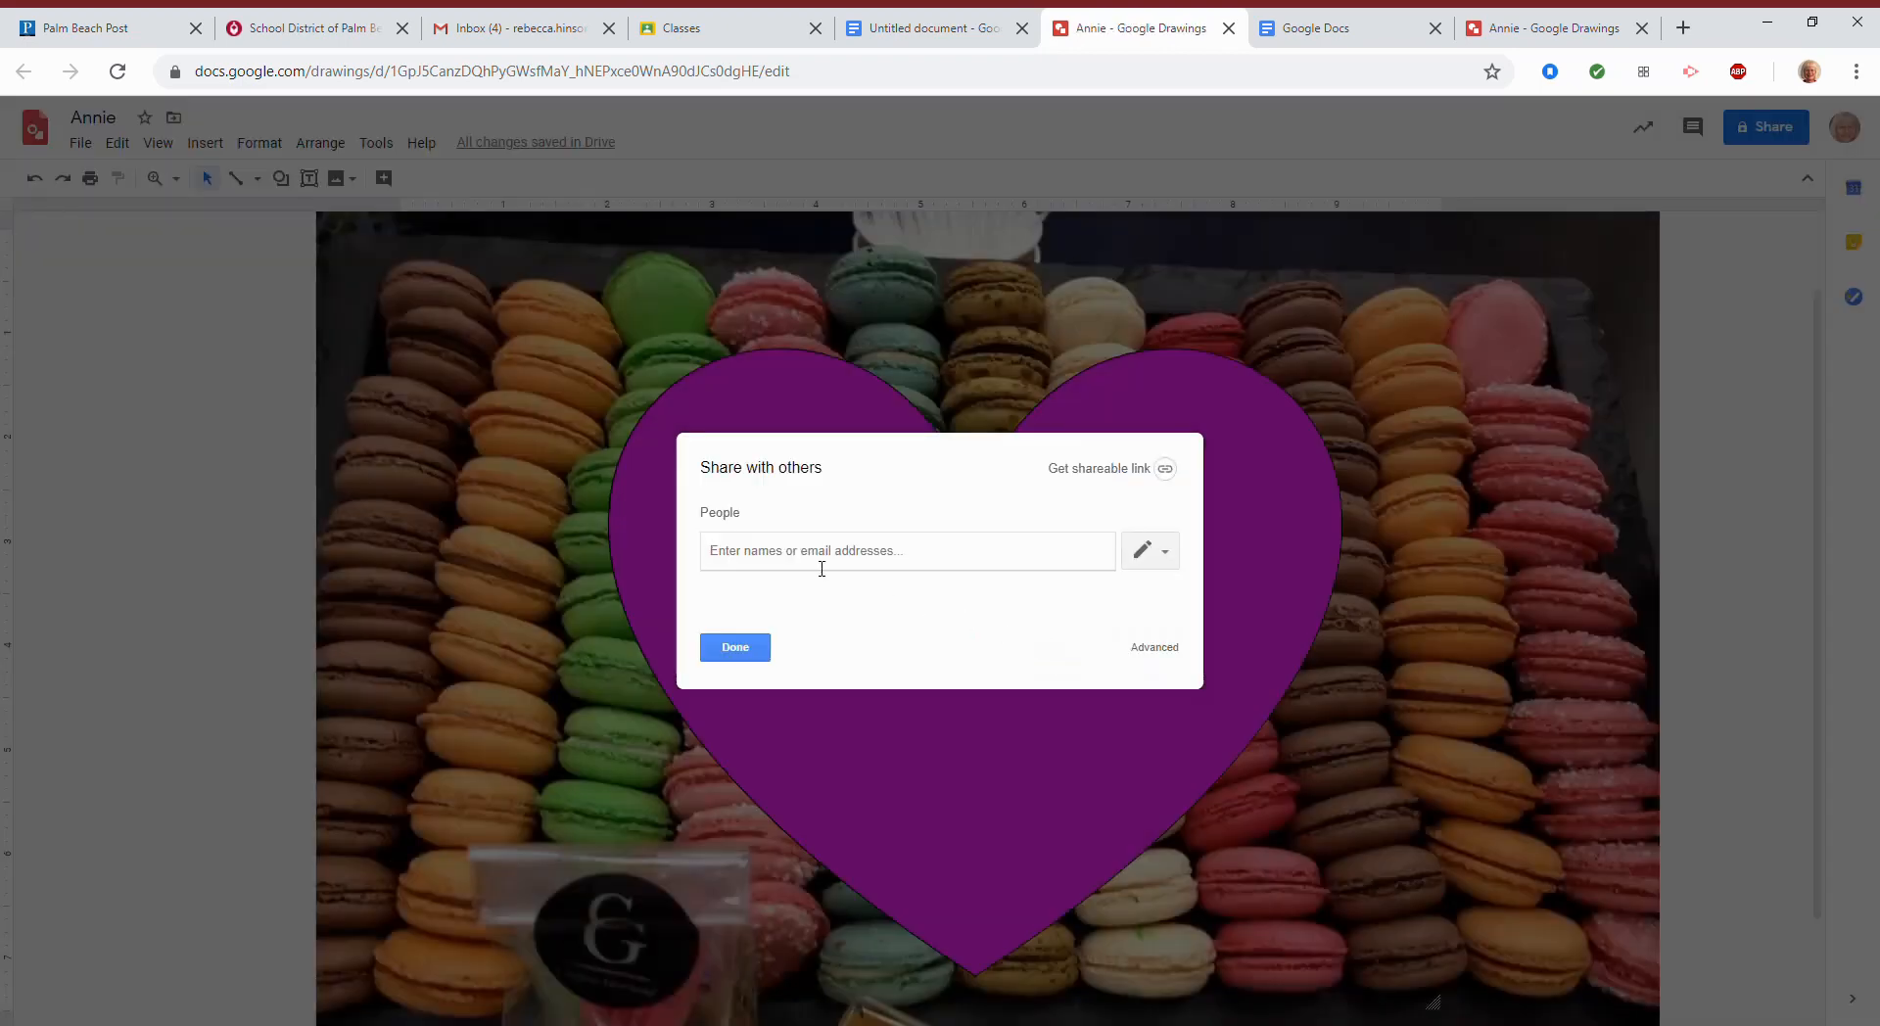
- Send the drawing to a colleague's contact with a short note that it is art for Annie
text(rebec)
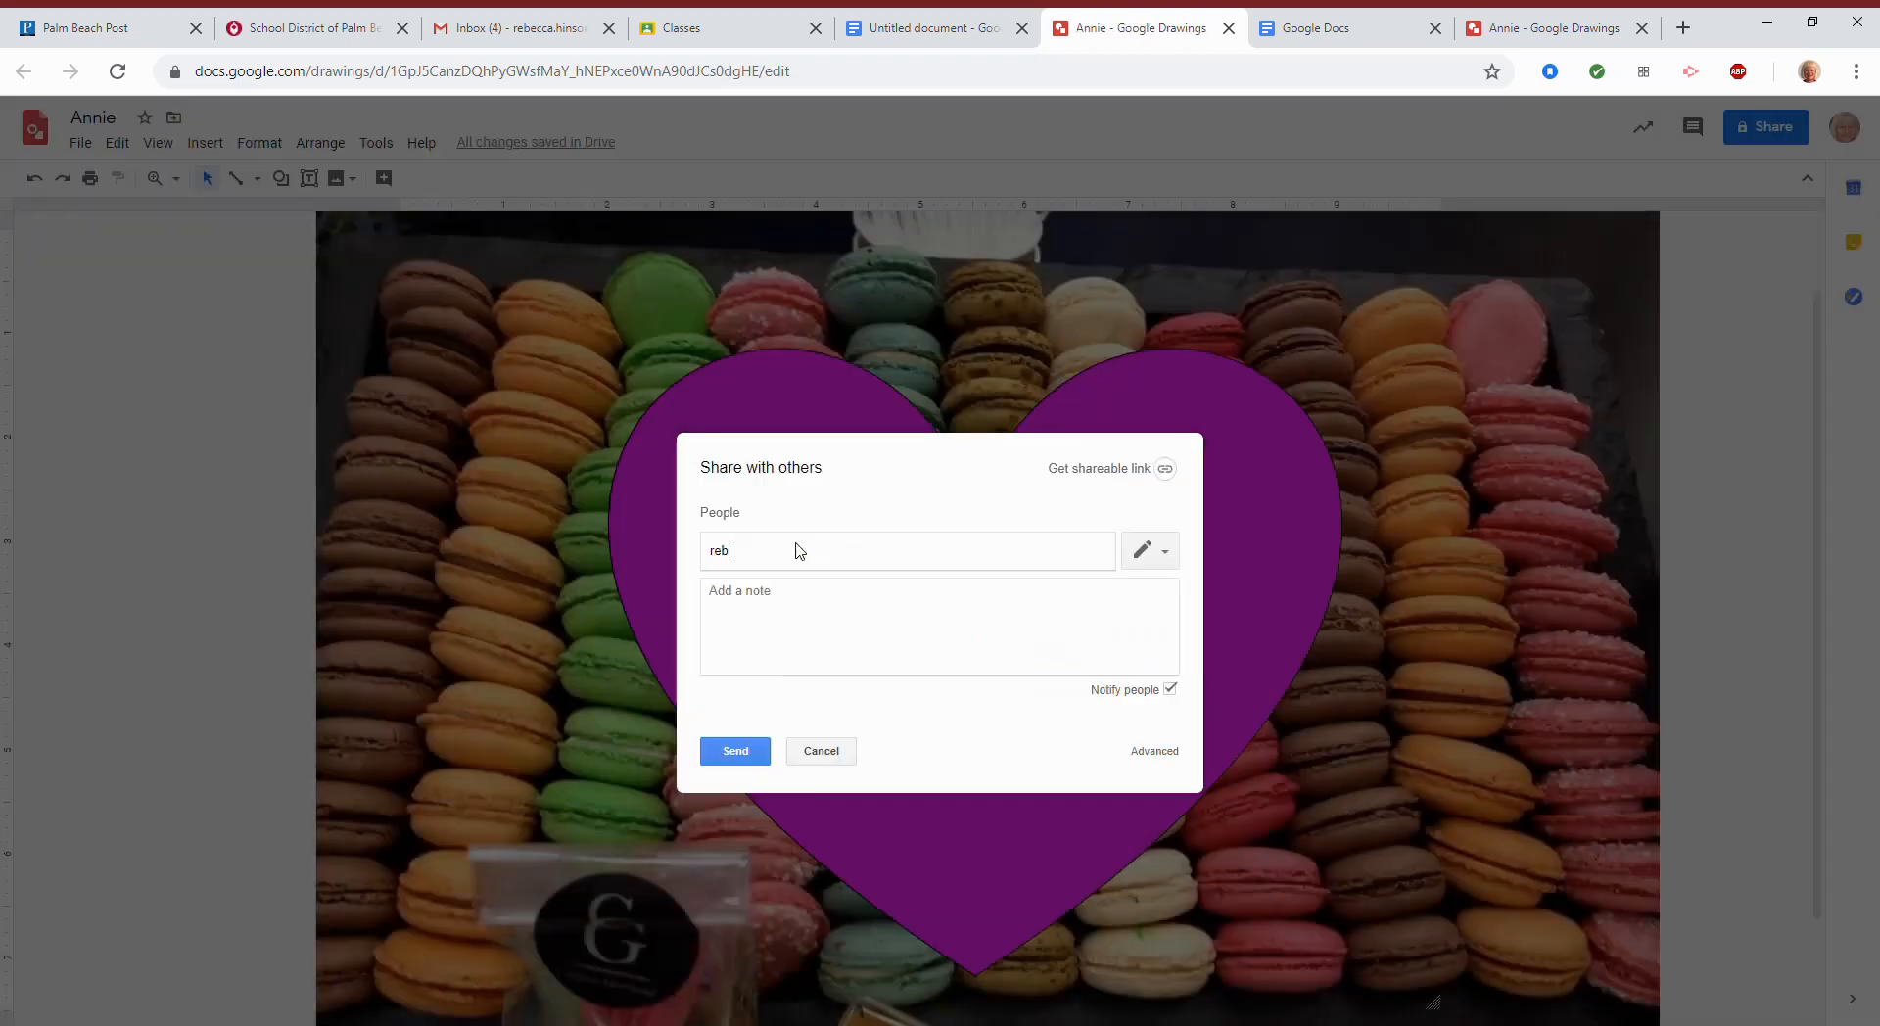
text(inson)
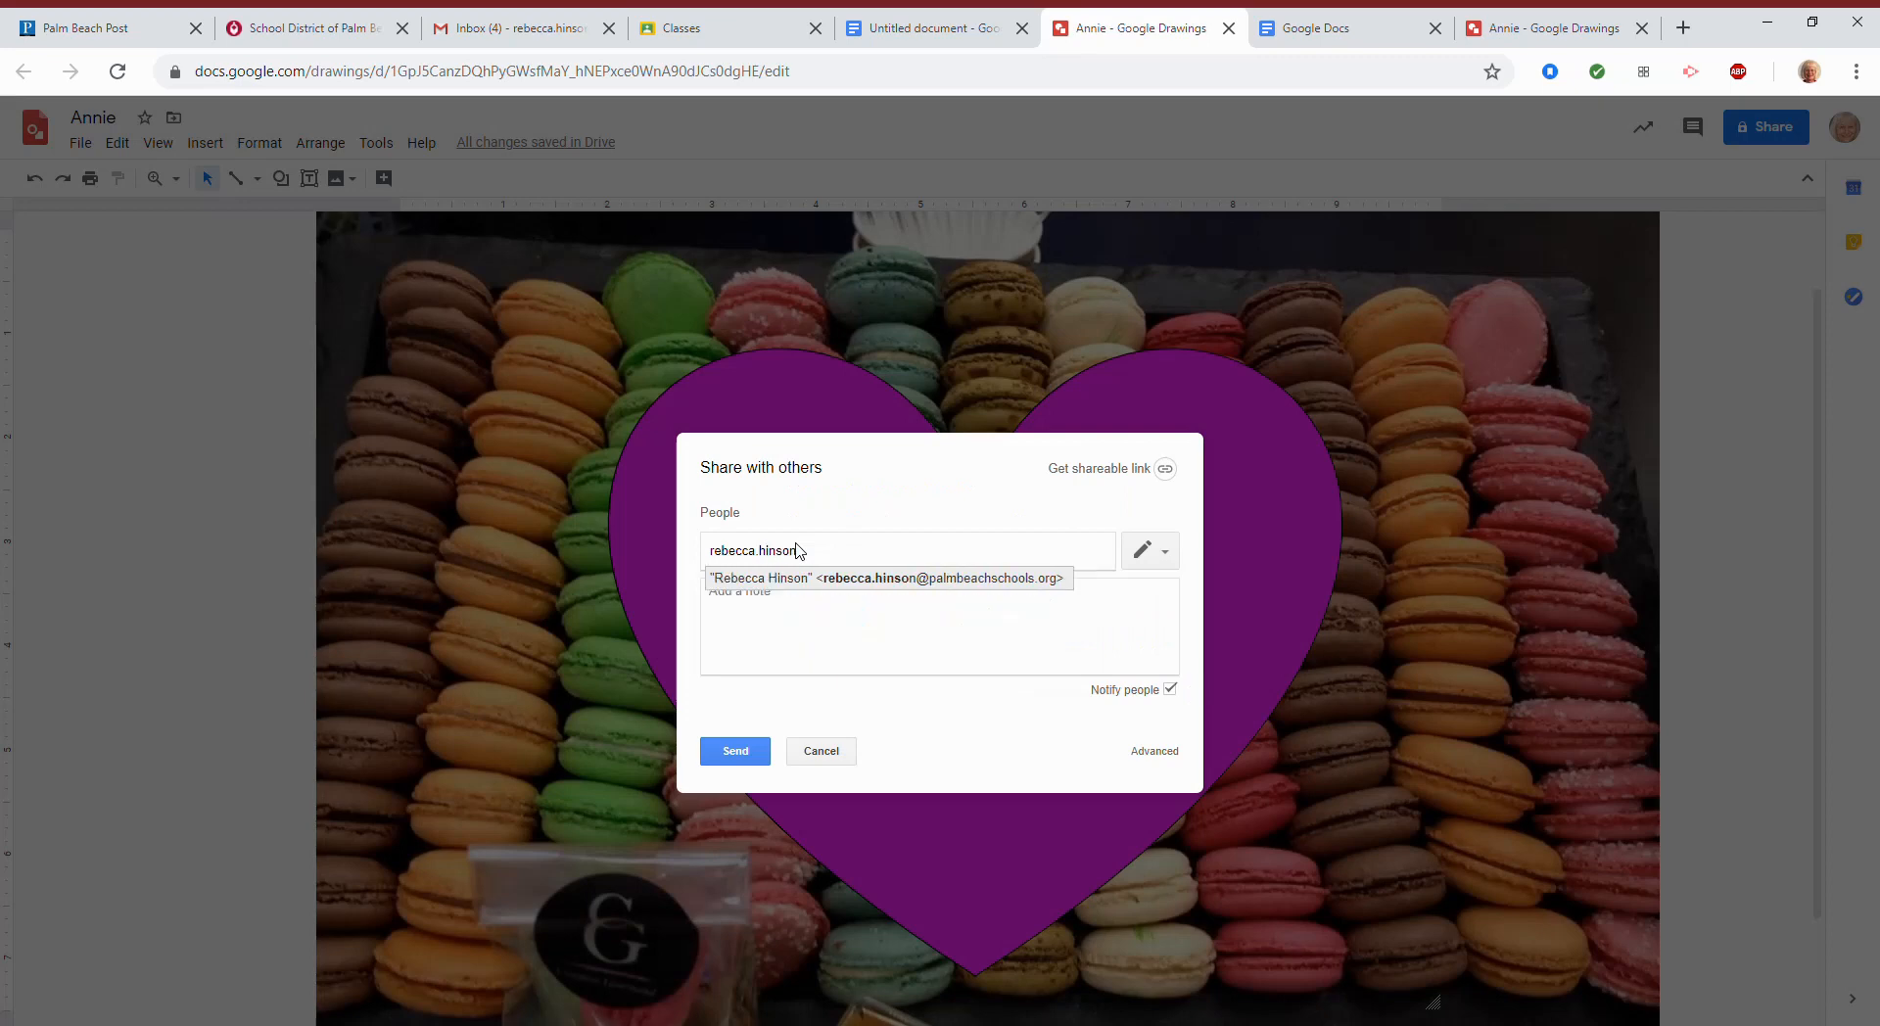
click(862, 579)
click(837, 603)
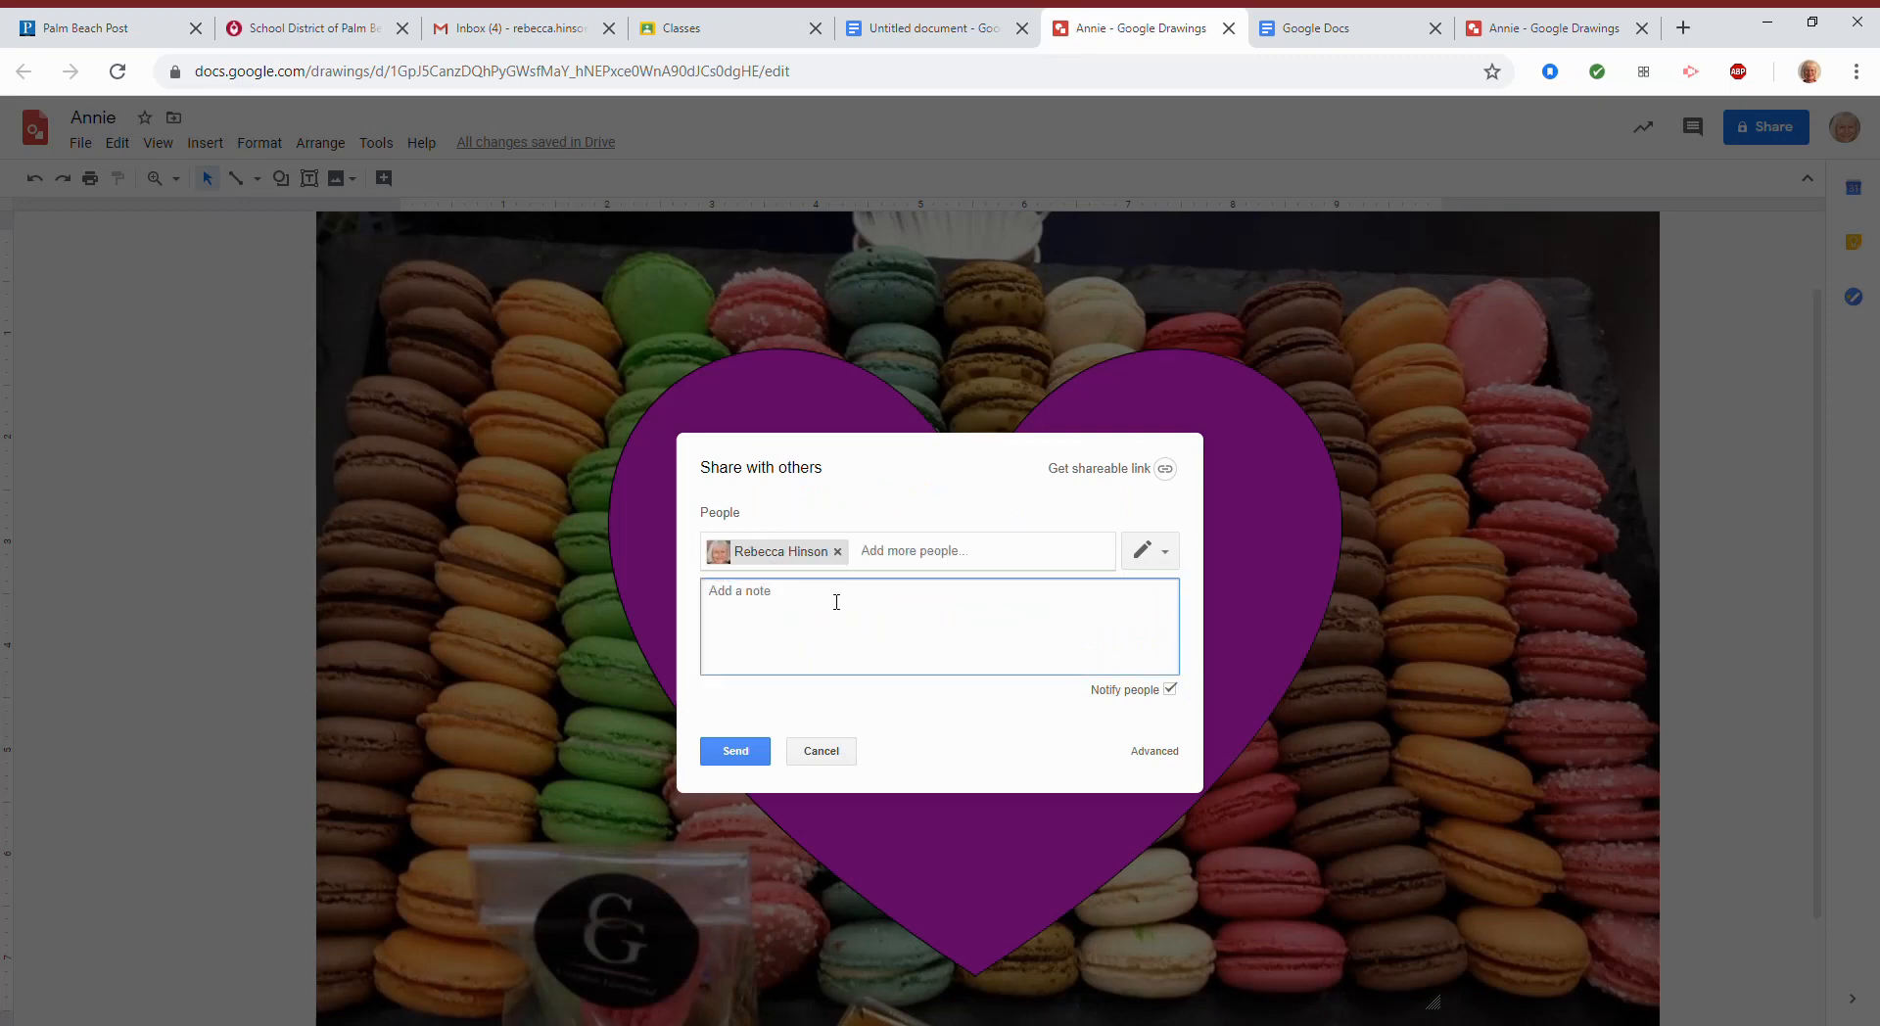
text(He)
key(BackSpace)
key(BackSpace)
key(BackSpace)
key(BackSpace)
key(BackSpace)
key(BackSpace)
key(BackSpace)
key(BackSpace)
key(BackSpace)
key(BackSpace)
key(BackSpace)
key(BackSpace)
text(This is art for Annie!)
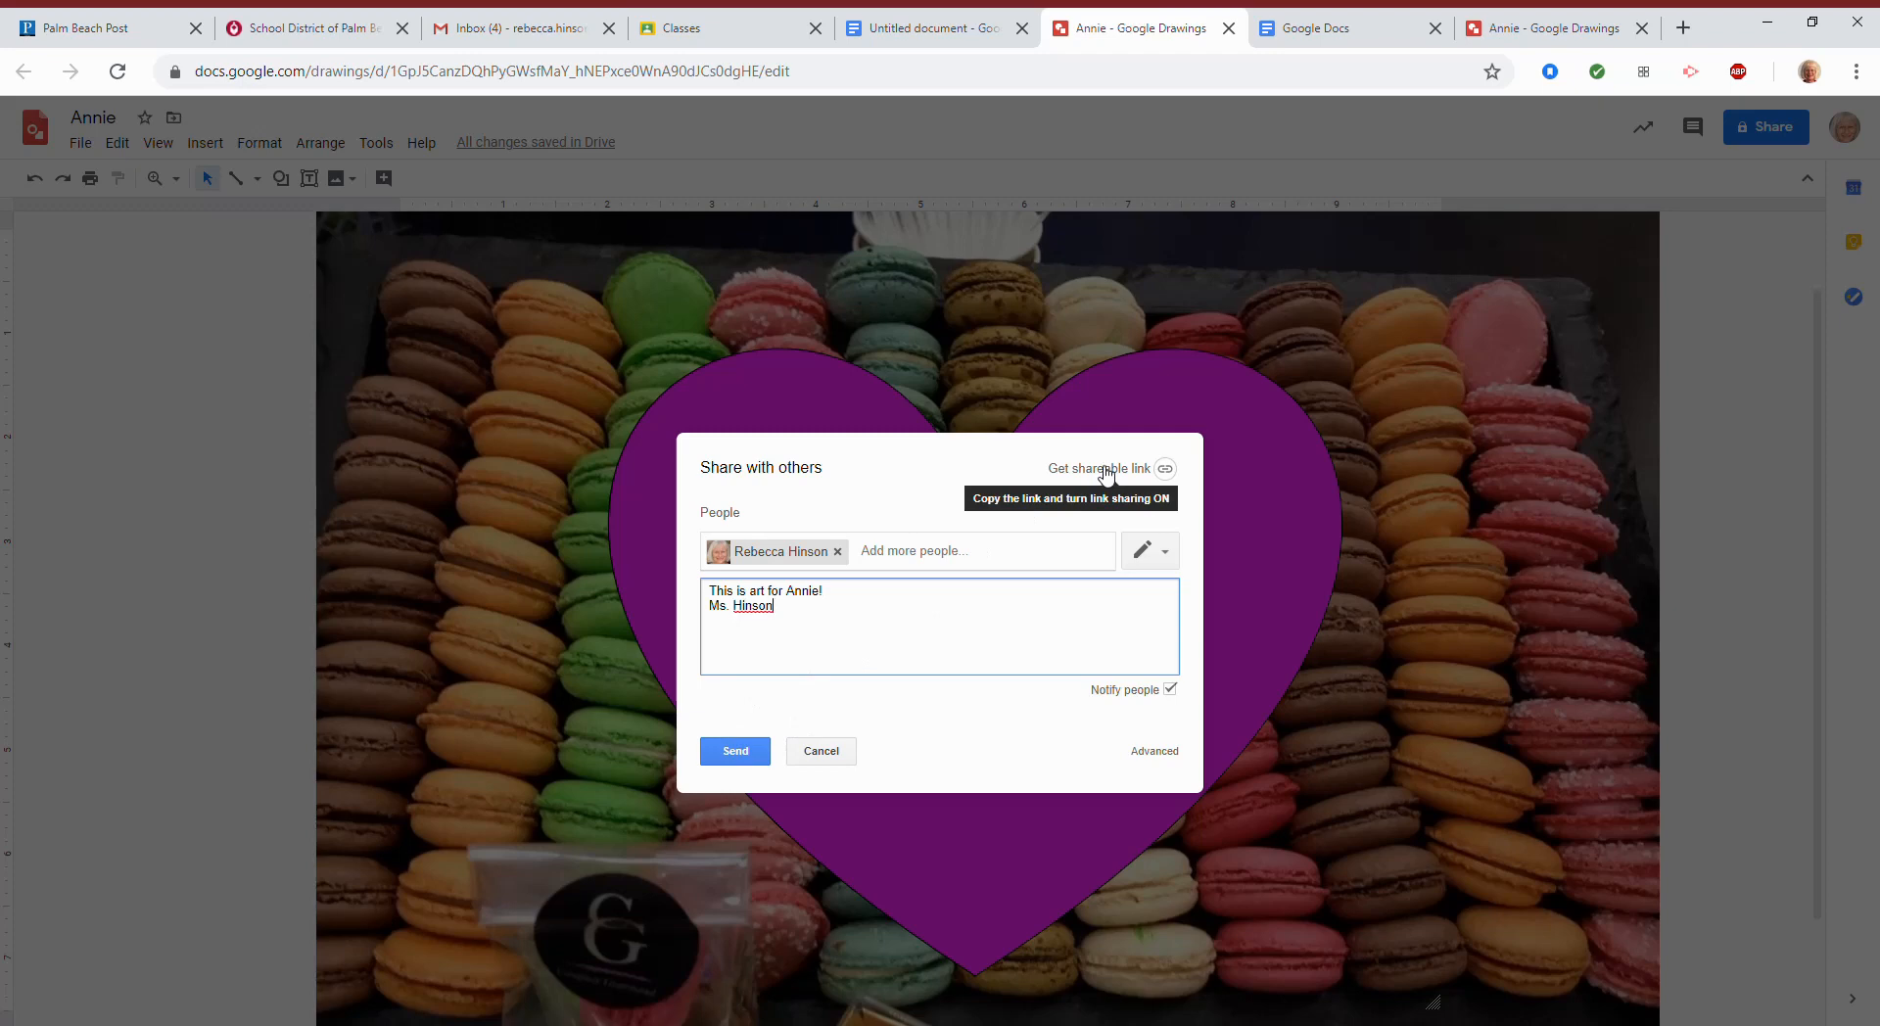
click(736, 751)
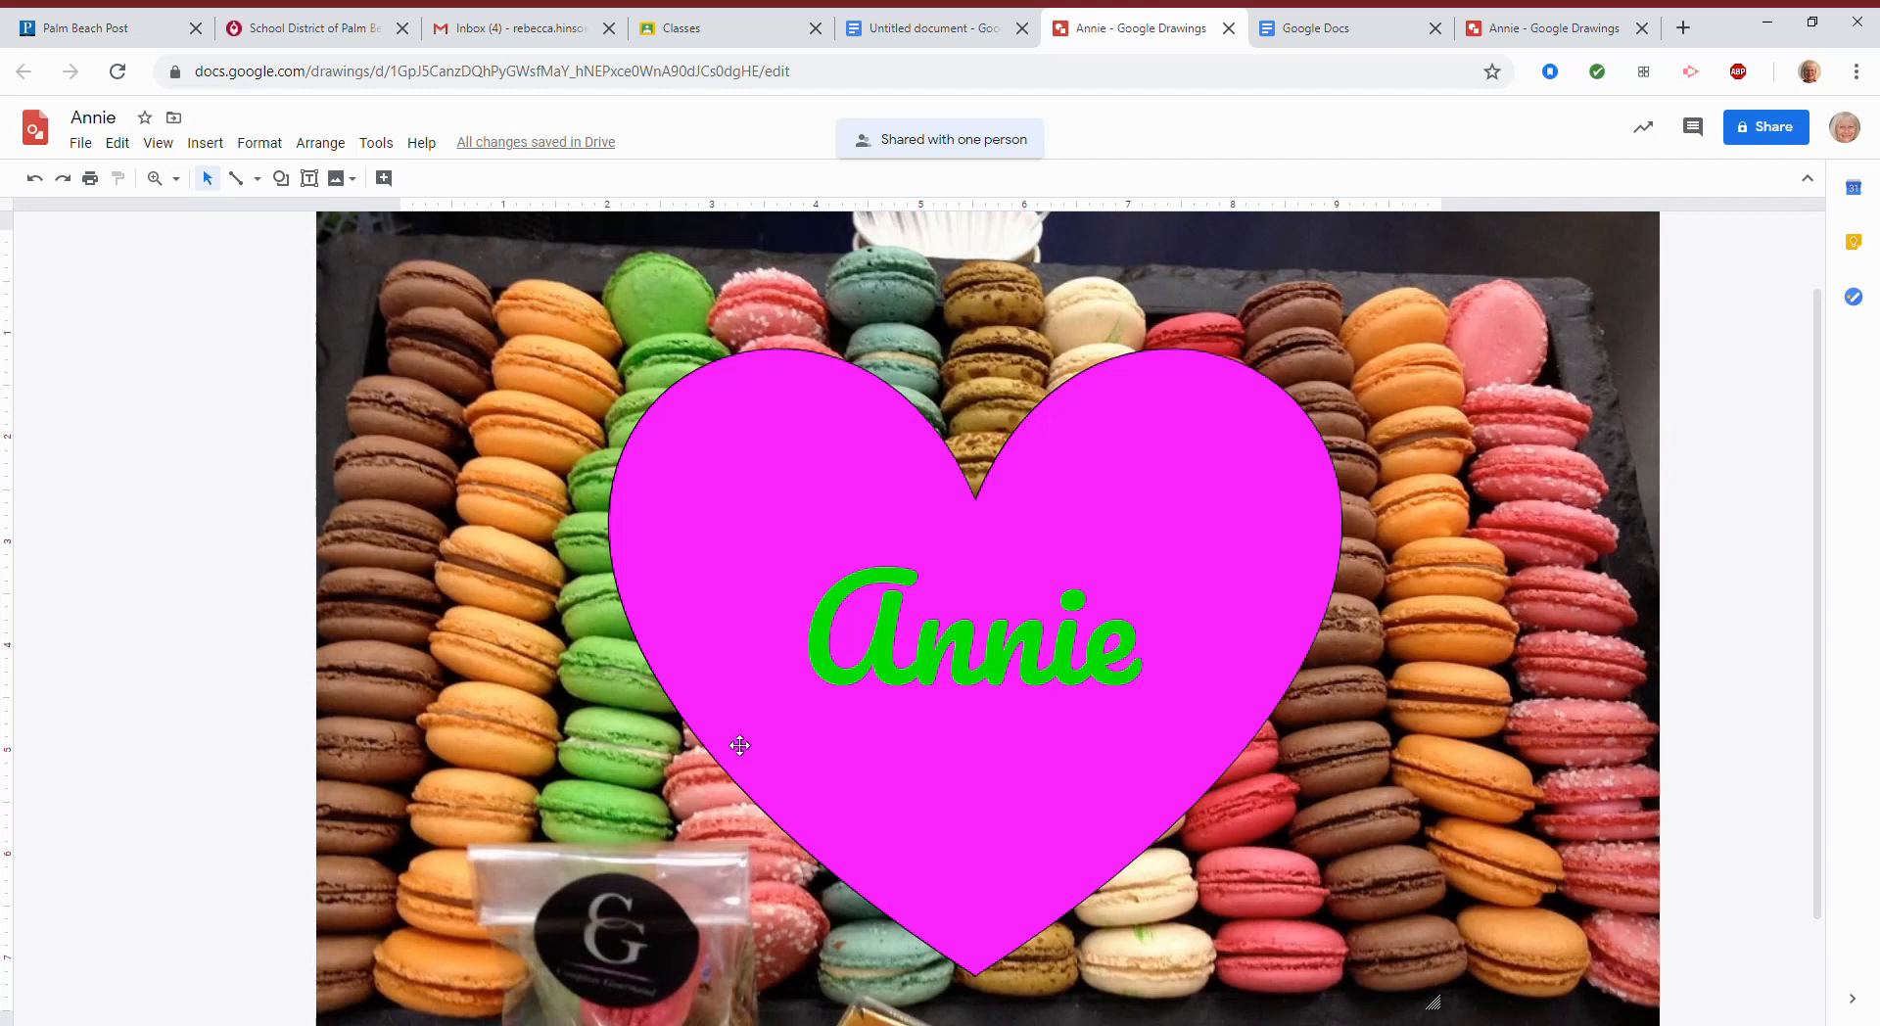
- Download the drawing as a JPEG image and open the saved Annie (1).jpg
click(82, 144)
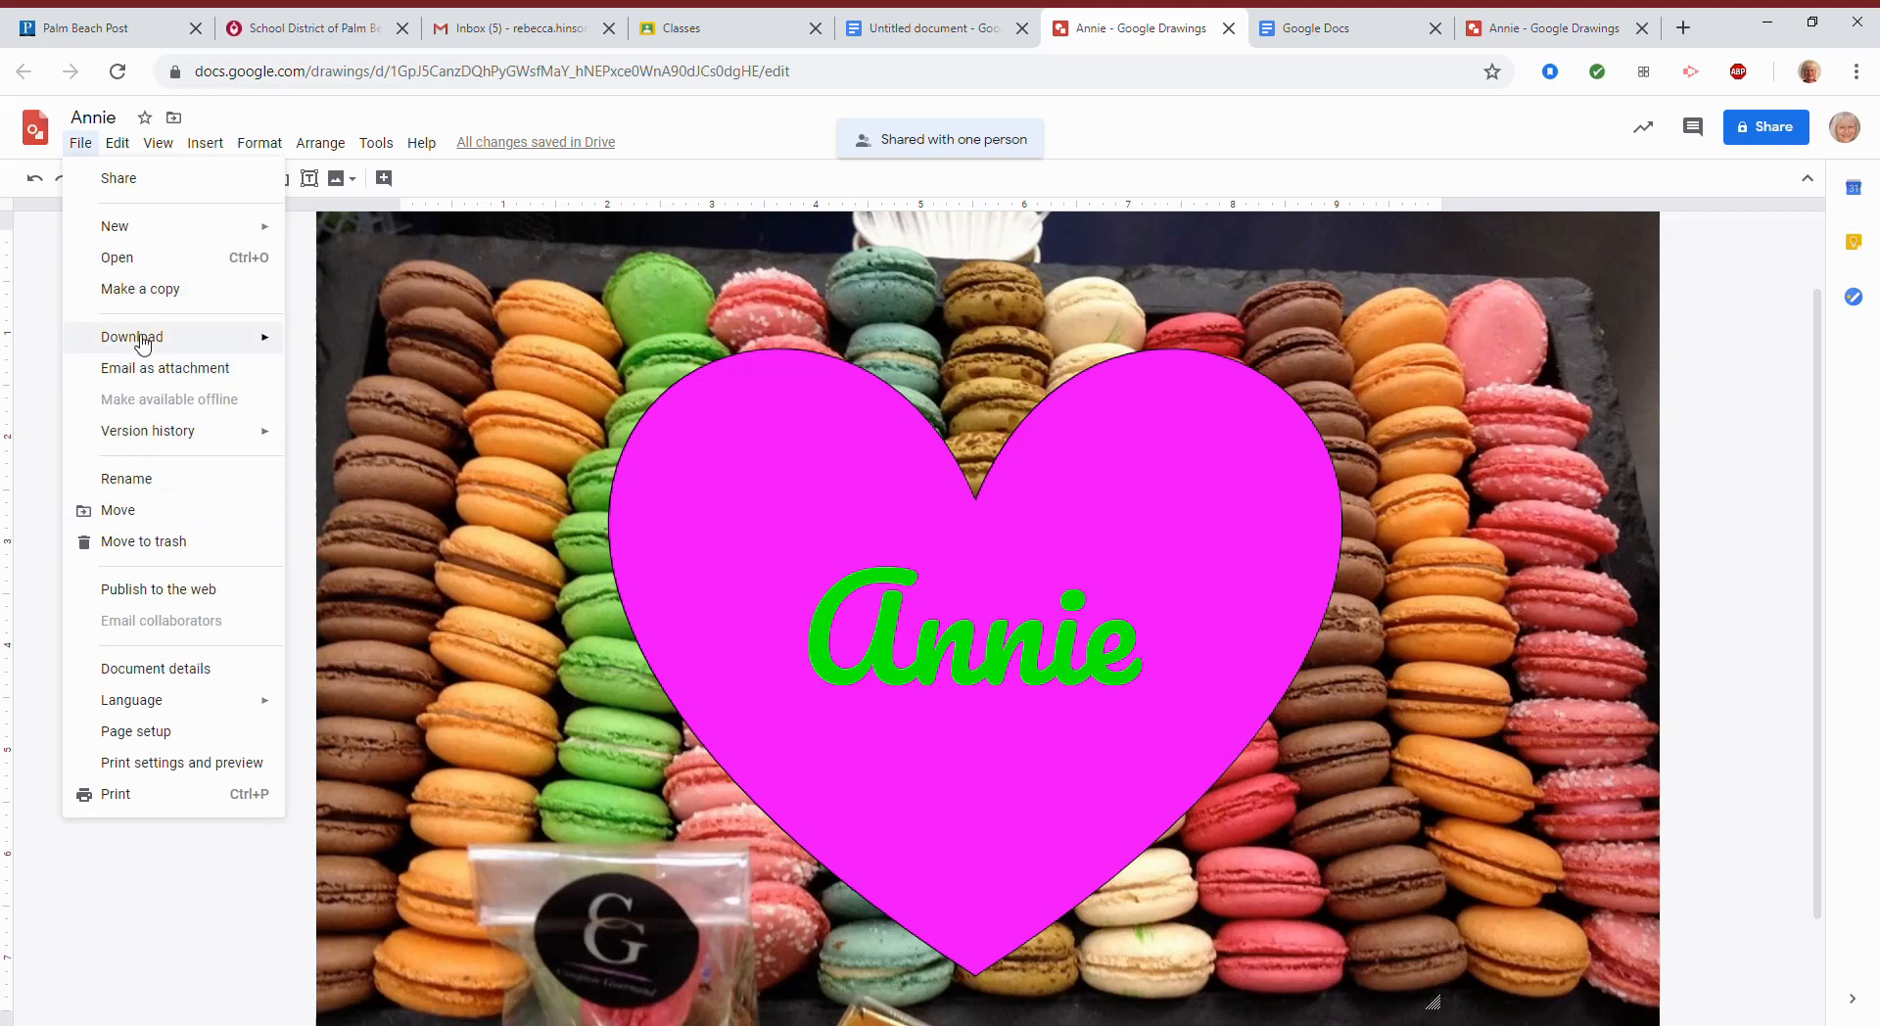
mouse_move(138, 344)
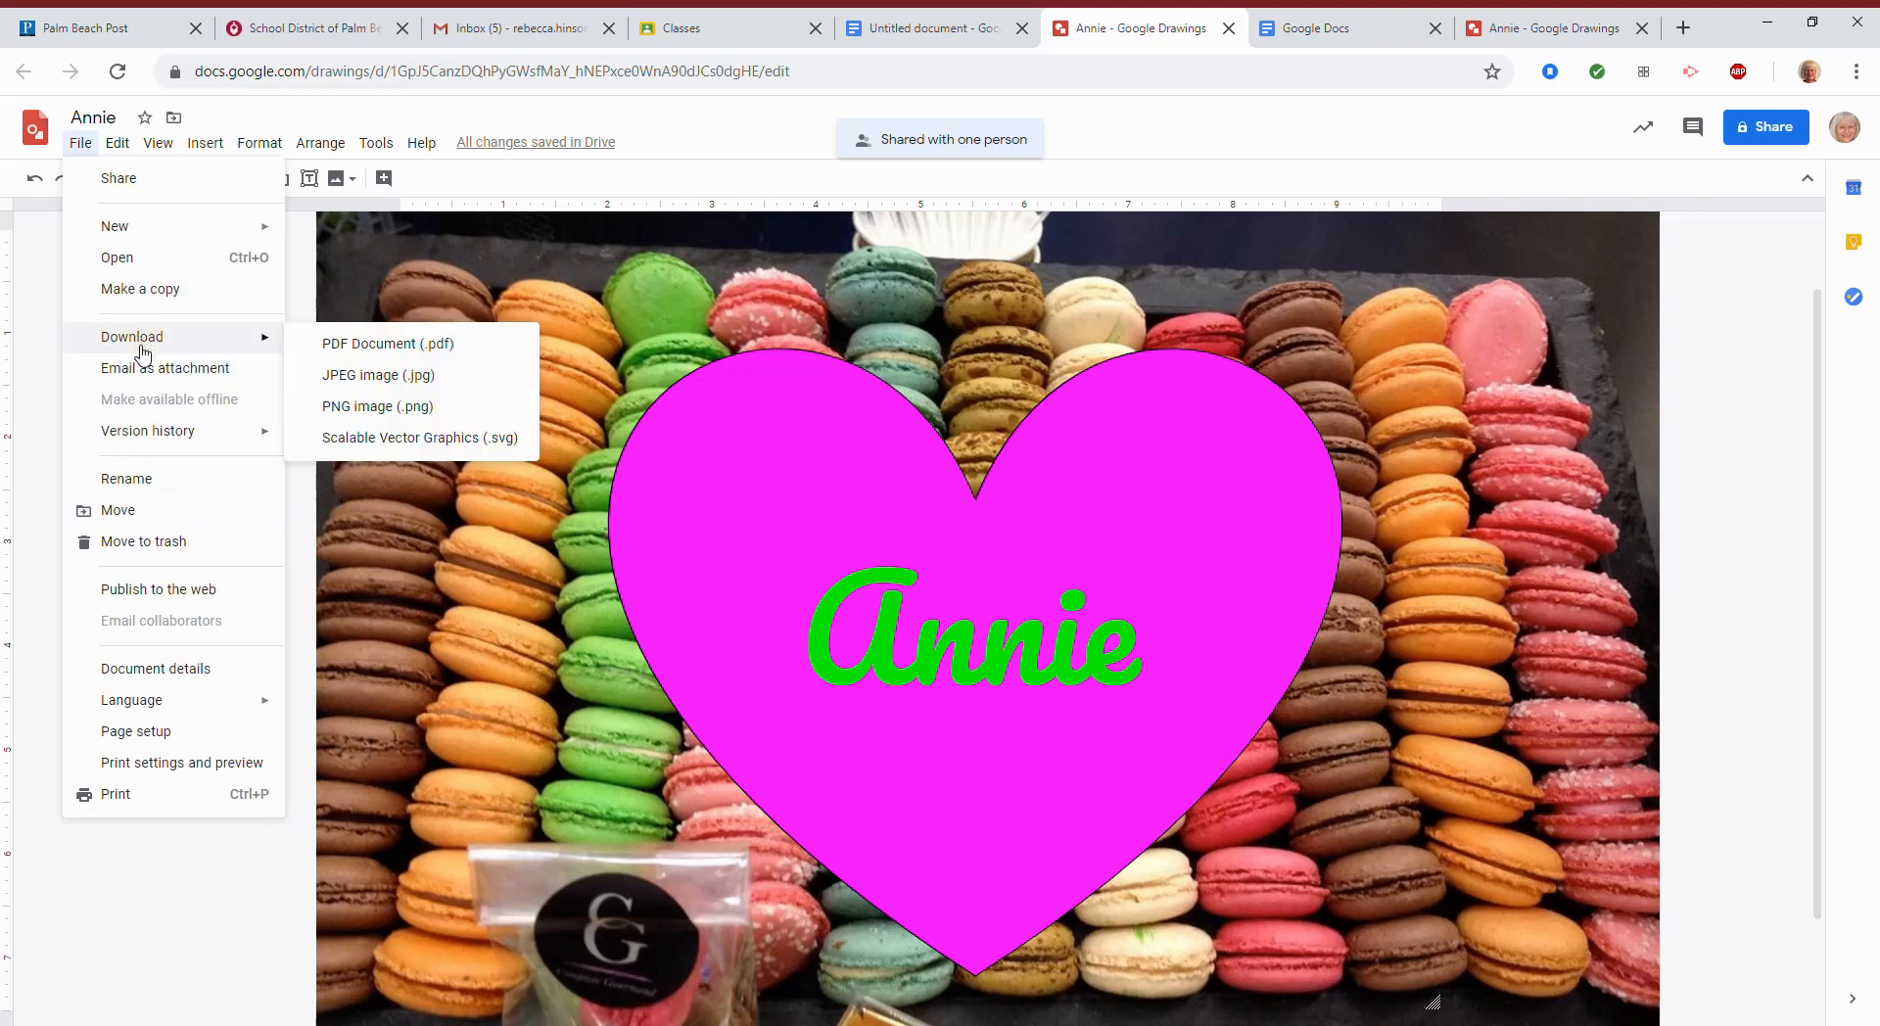
click(376, 383)
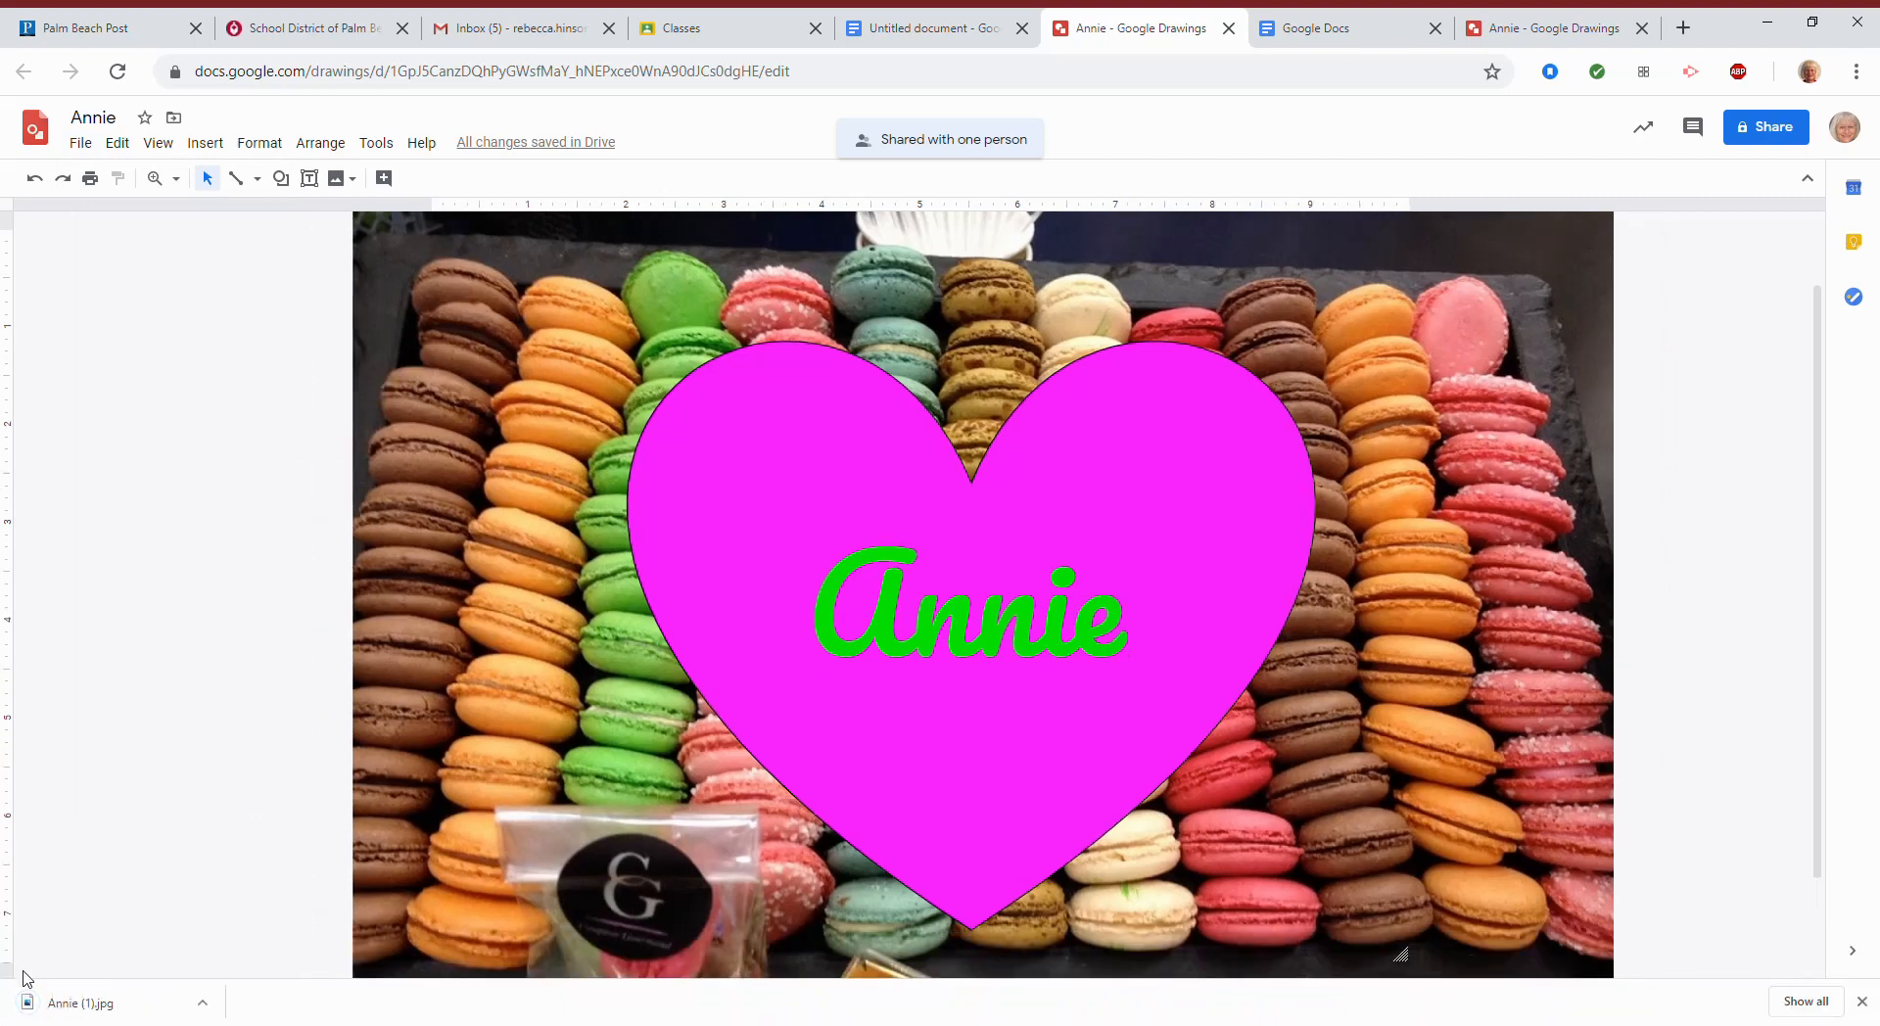
click(69, 1014)
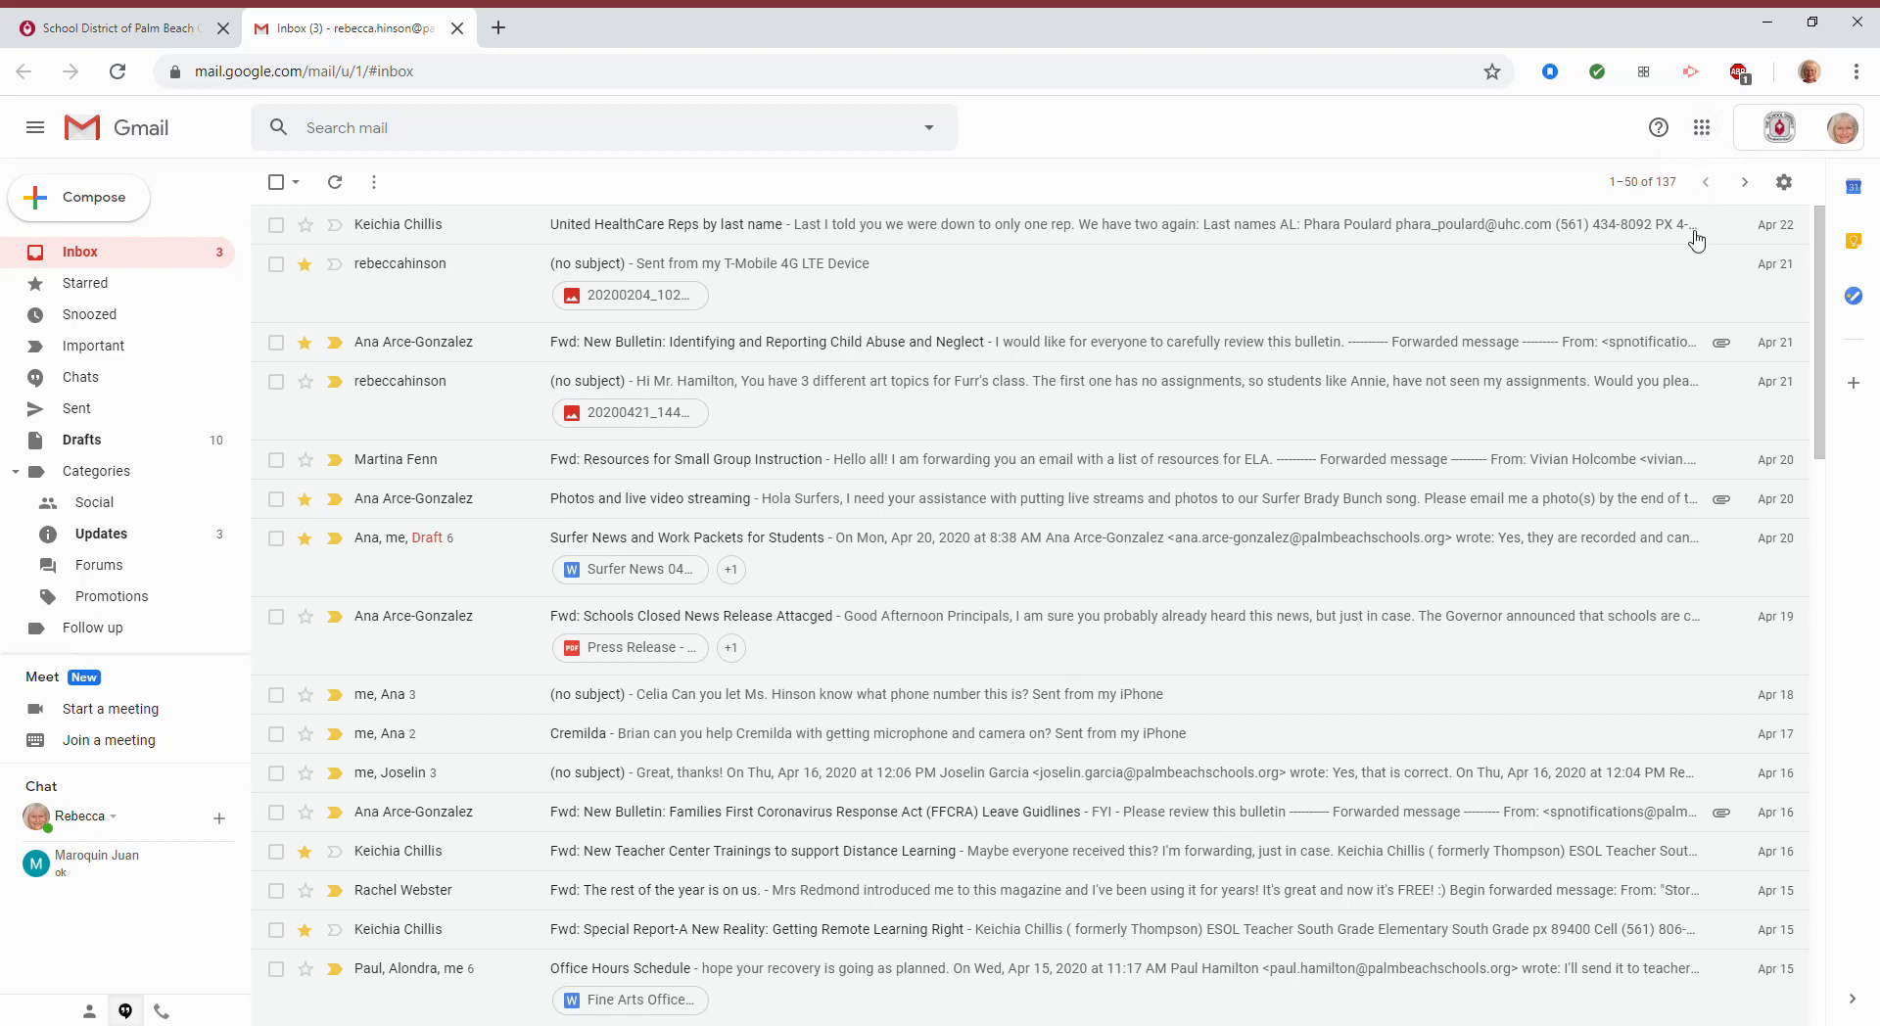
- From Gmail's Google apps grid, open Google Docs in a new tab
click(1706, 132)
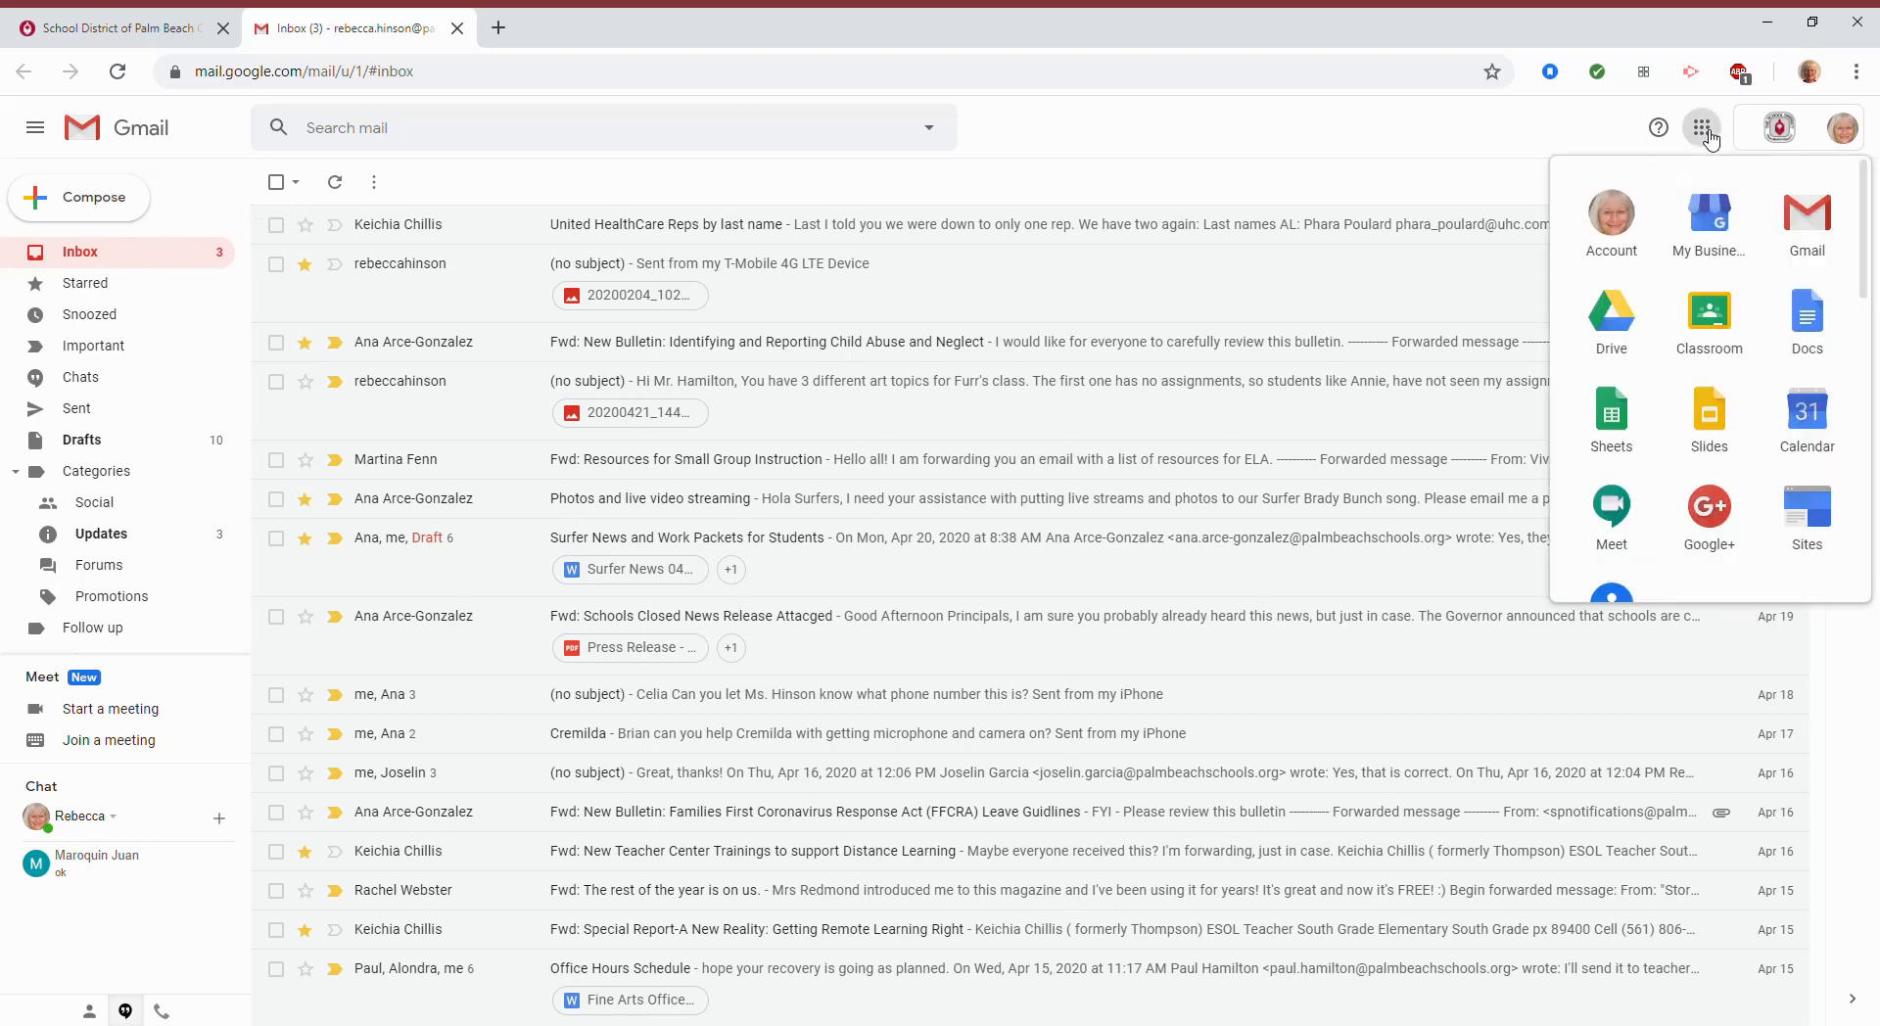
click(1706, 133)
click(1706, 132)
click(1823, 329)
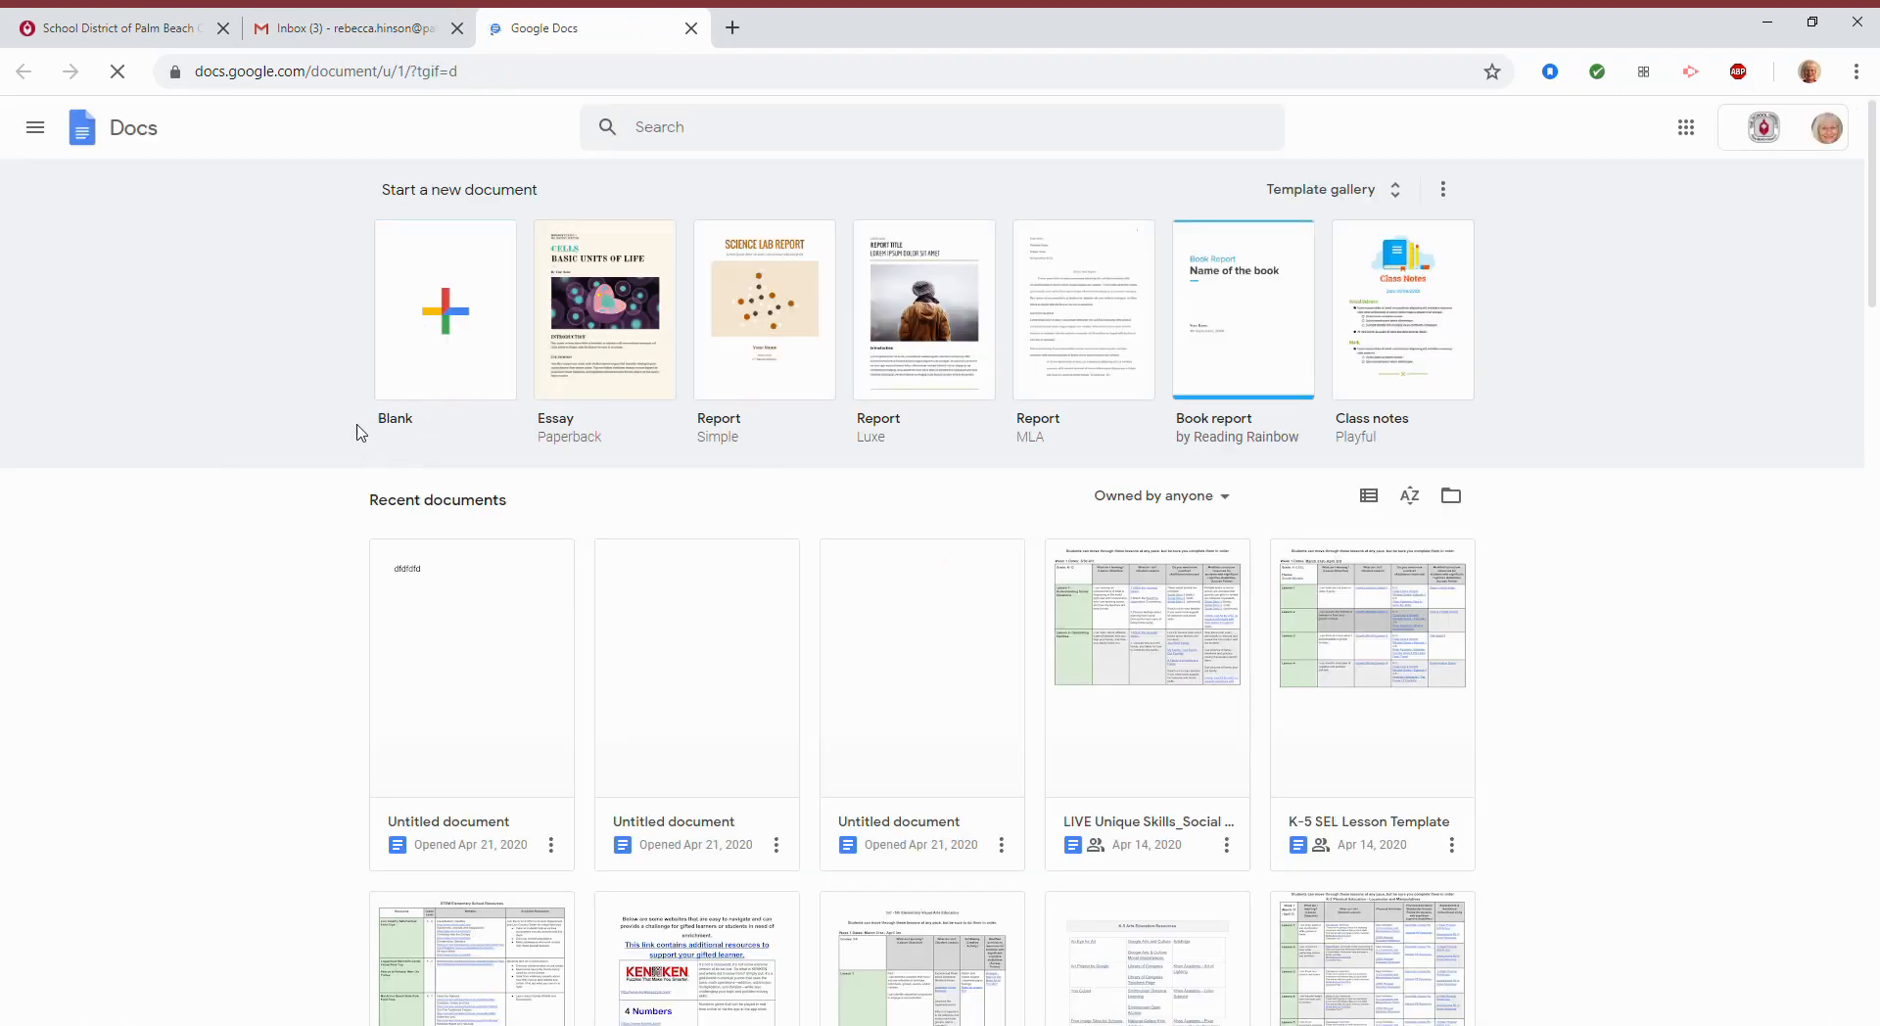
- Start a blank Google Doc, then create a new drawing from it through File > New
click(450, 324)
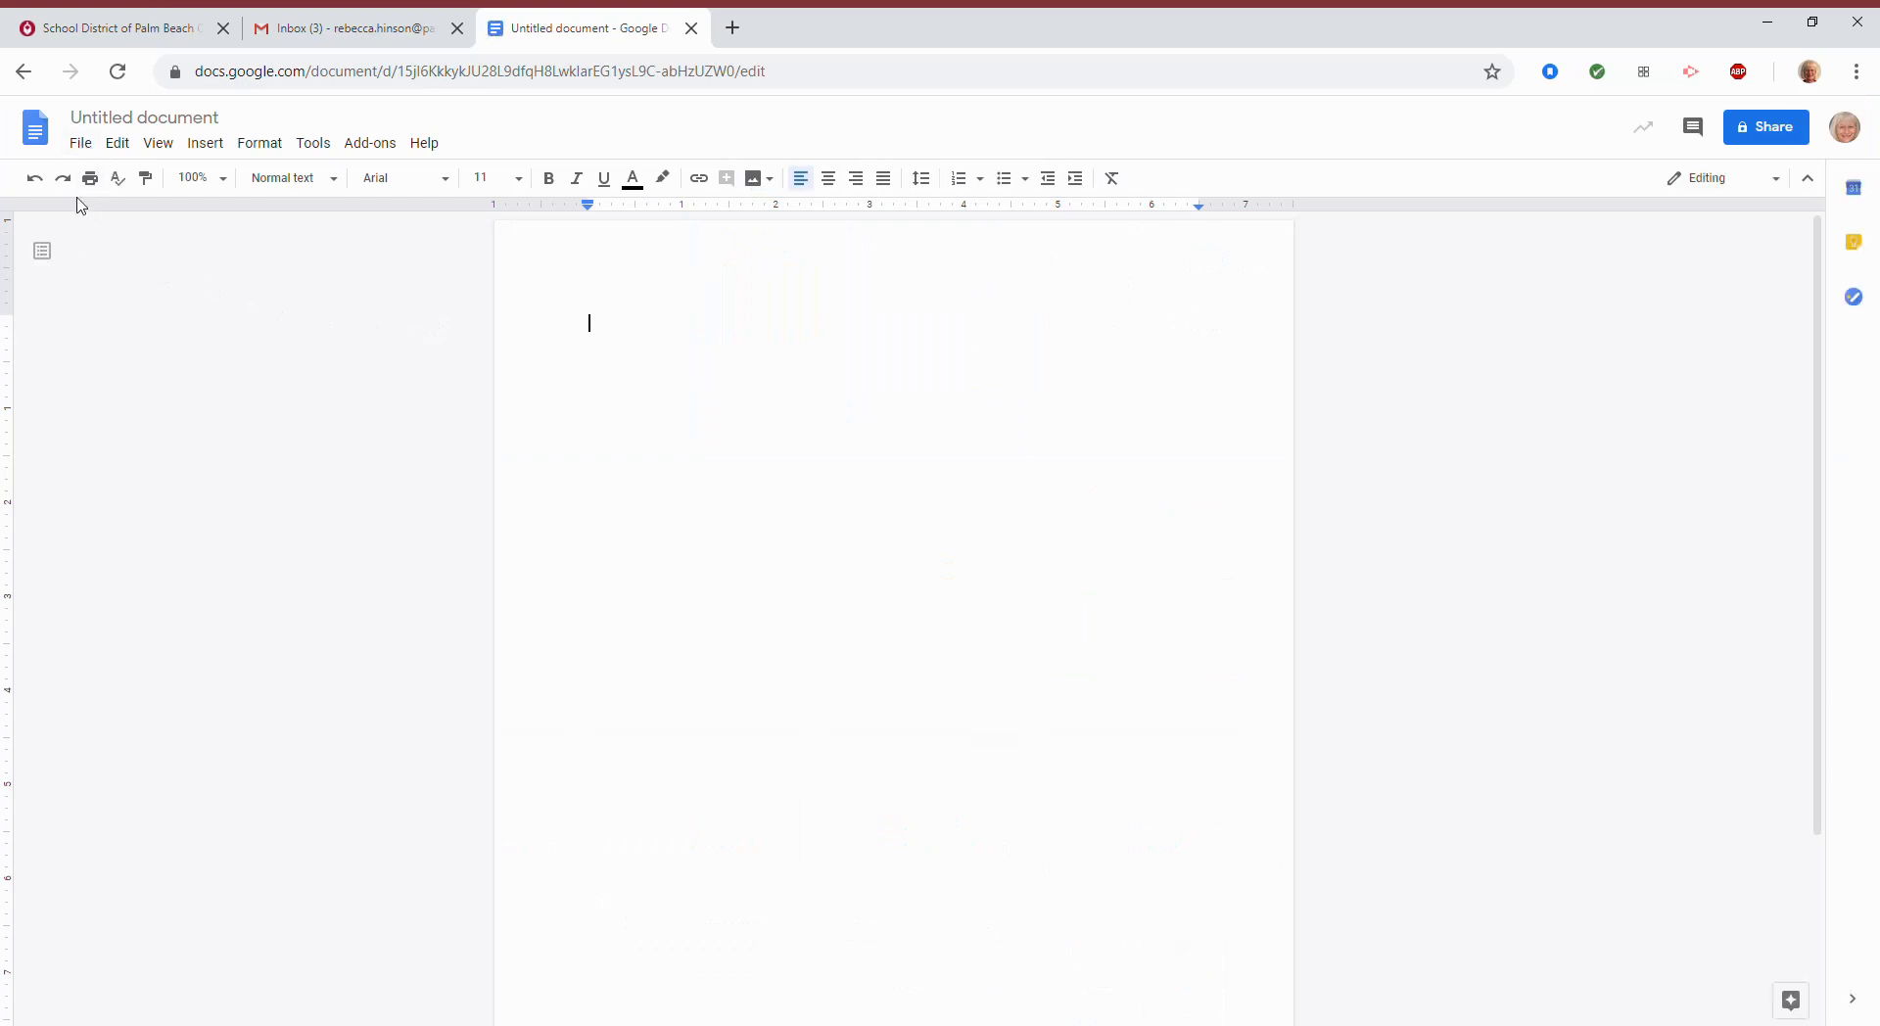
click(80, 145)
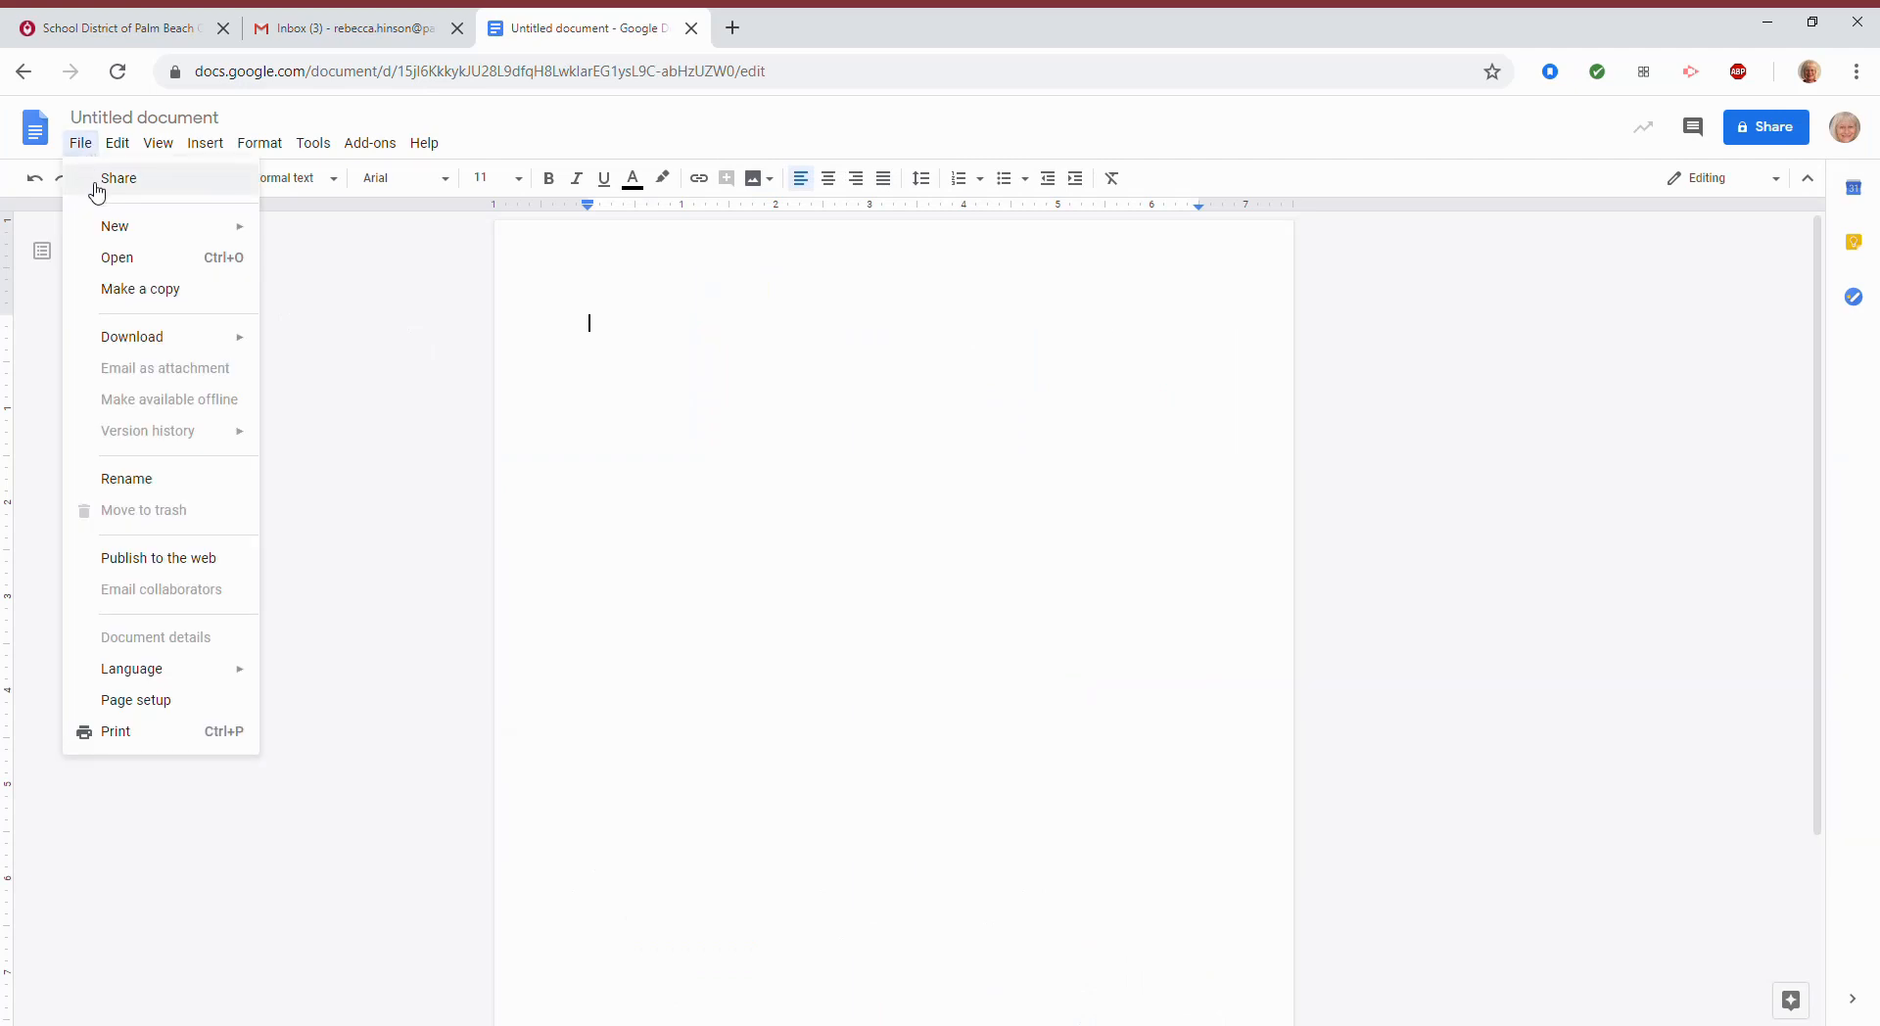
mouse_move(149, 232)
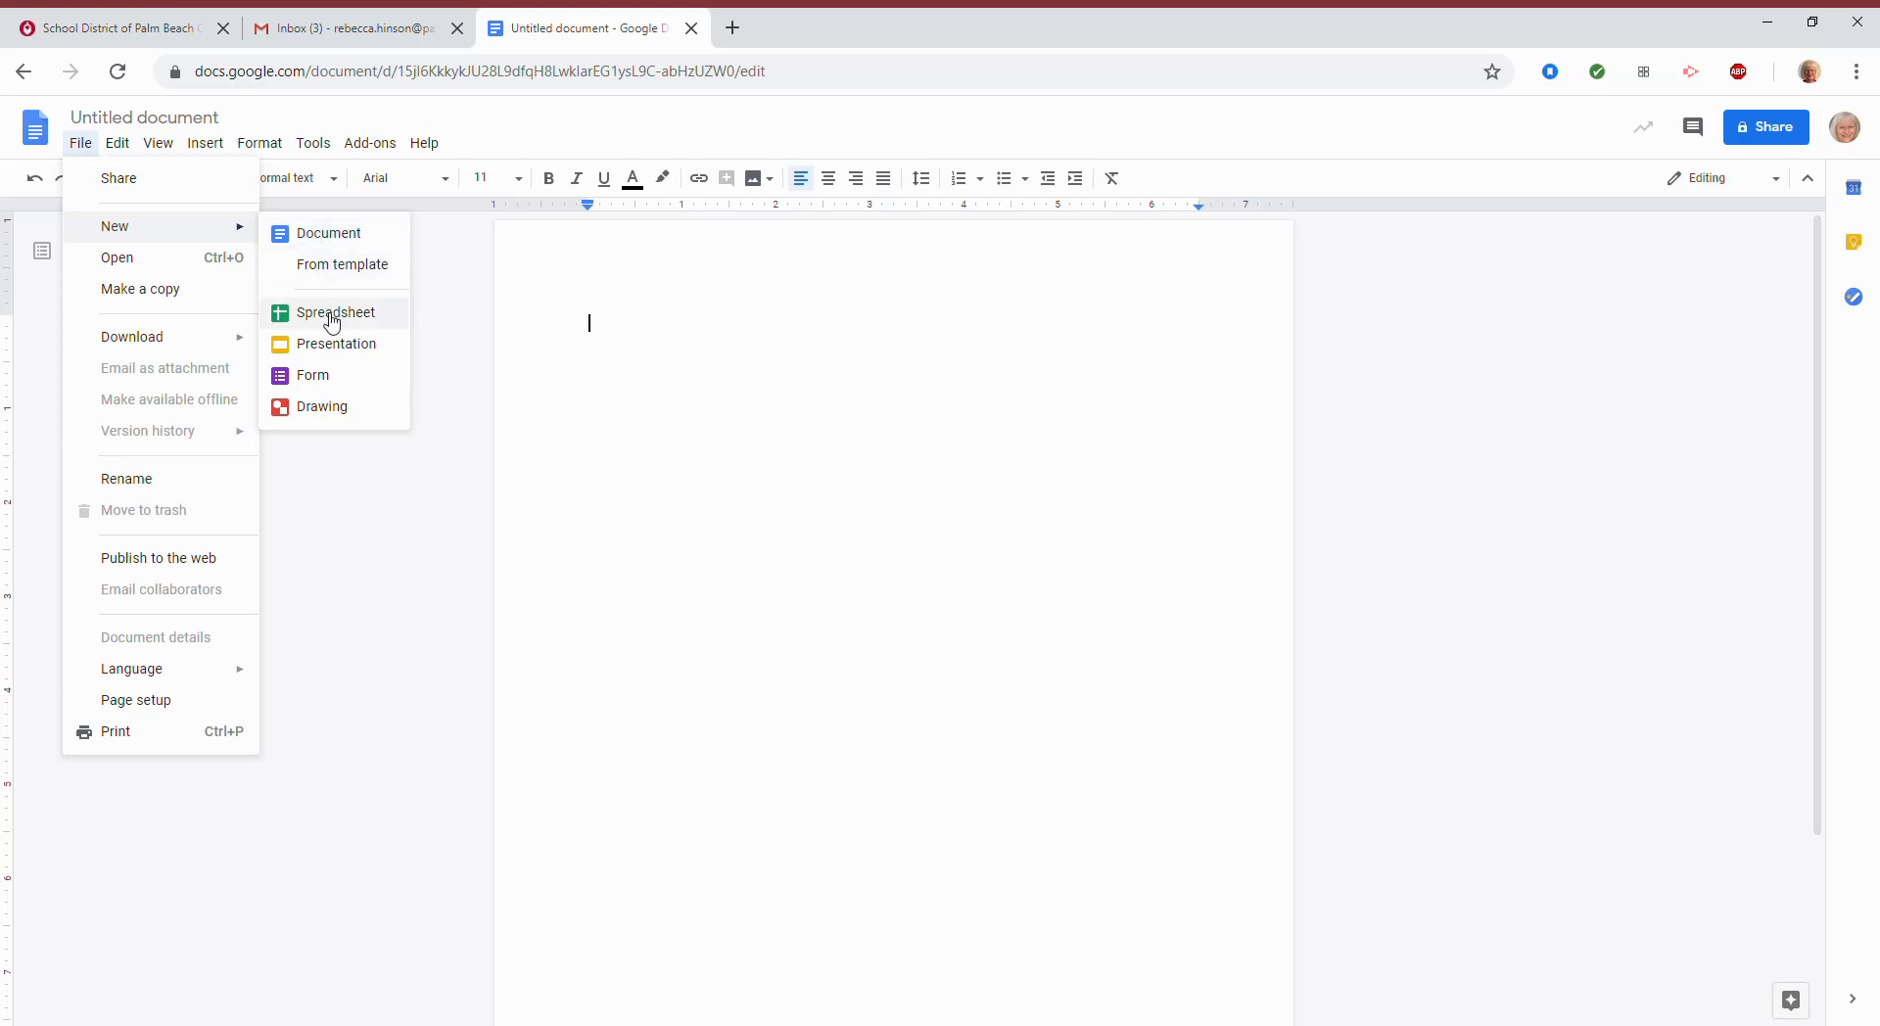
click(336, 411)
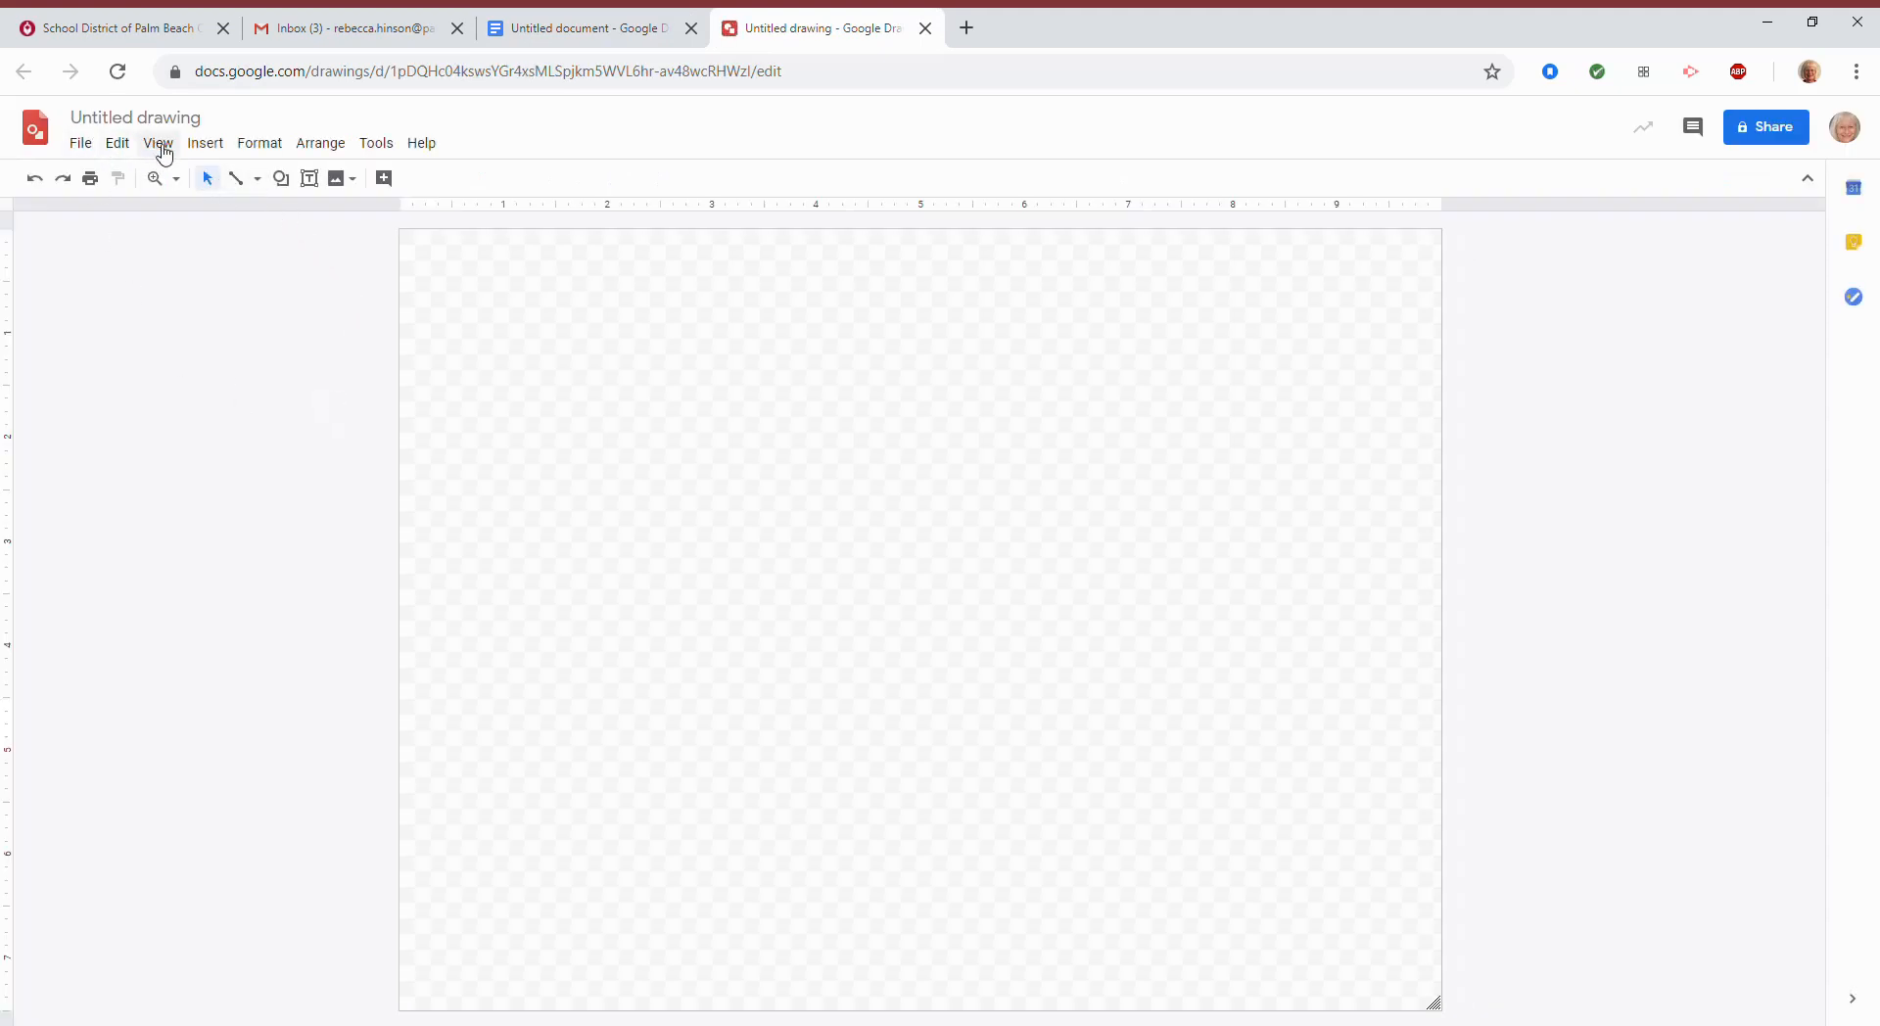
- Search the web for 'soccer ball' images in a panel beside the blank drawing canvas
click(206, 145)
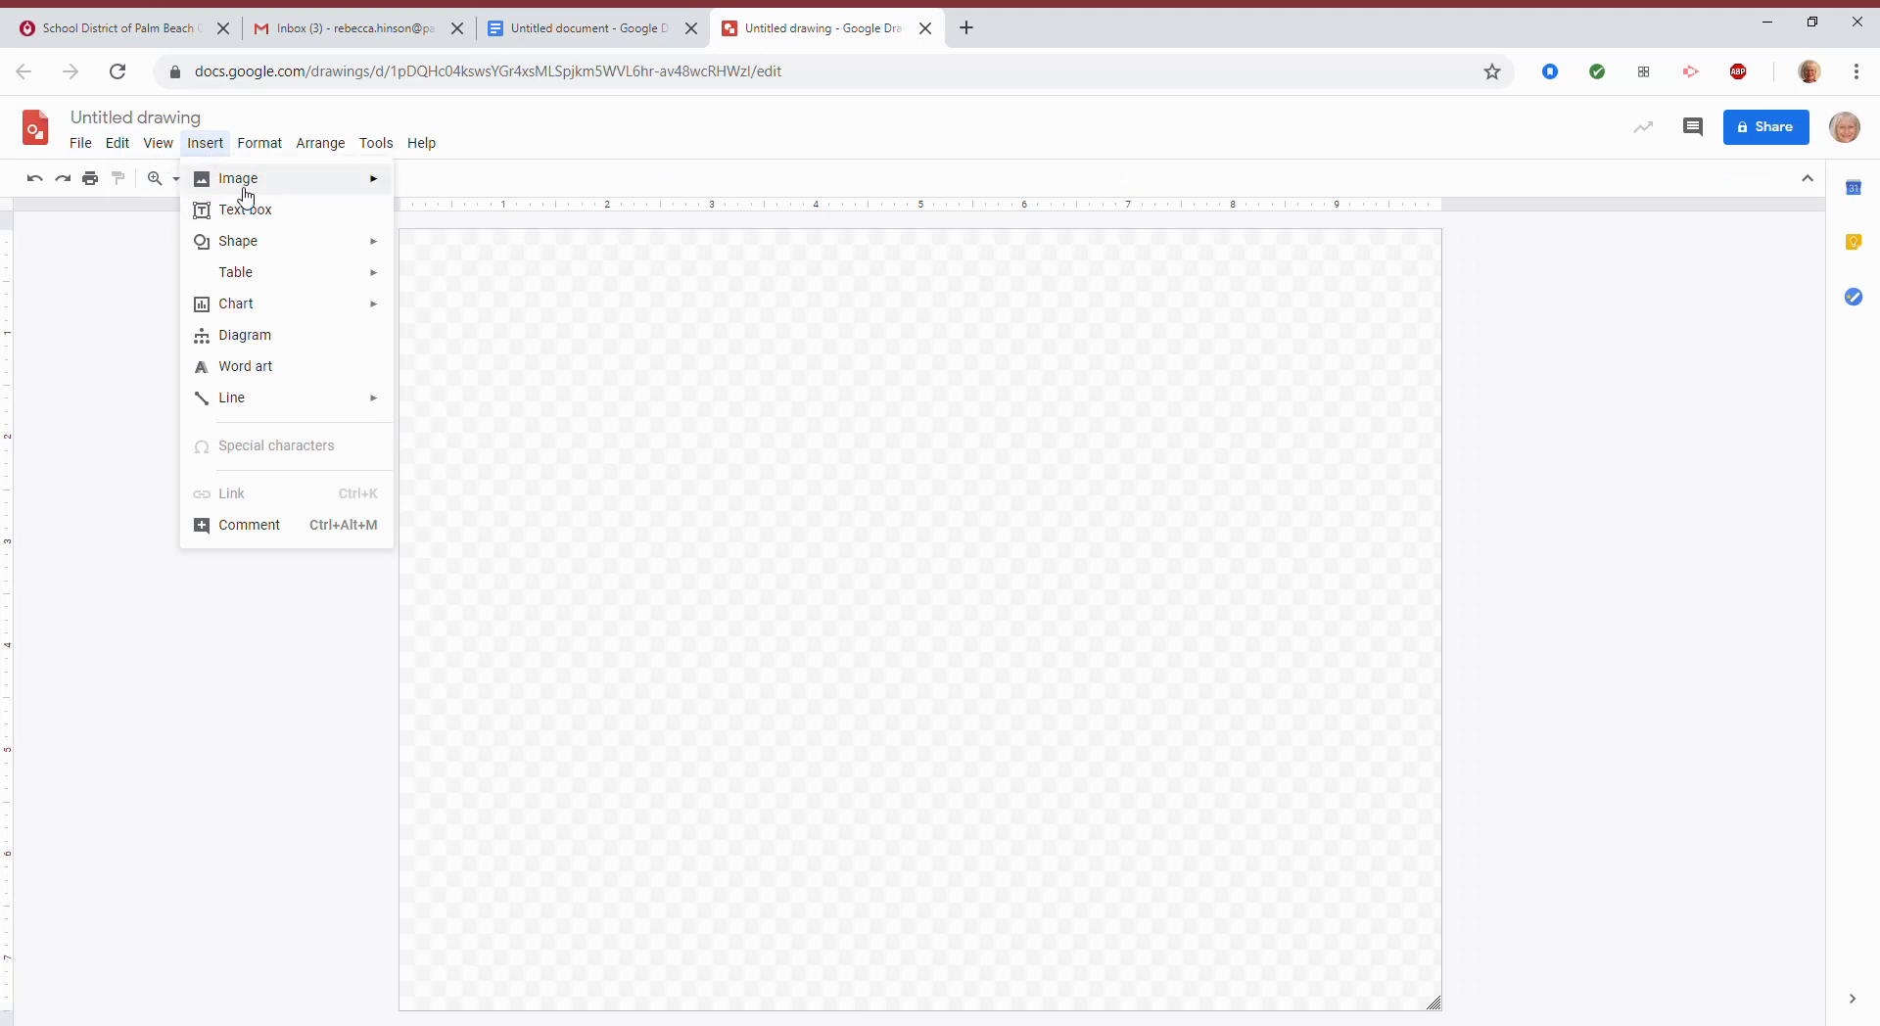
mouse_move(261, 190)
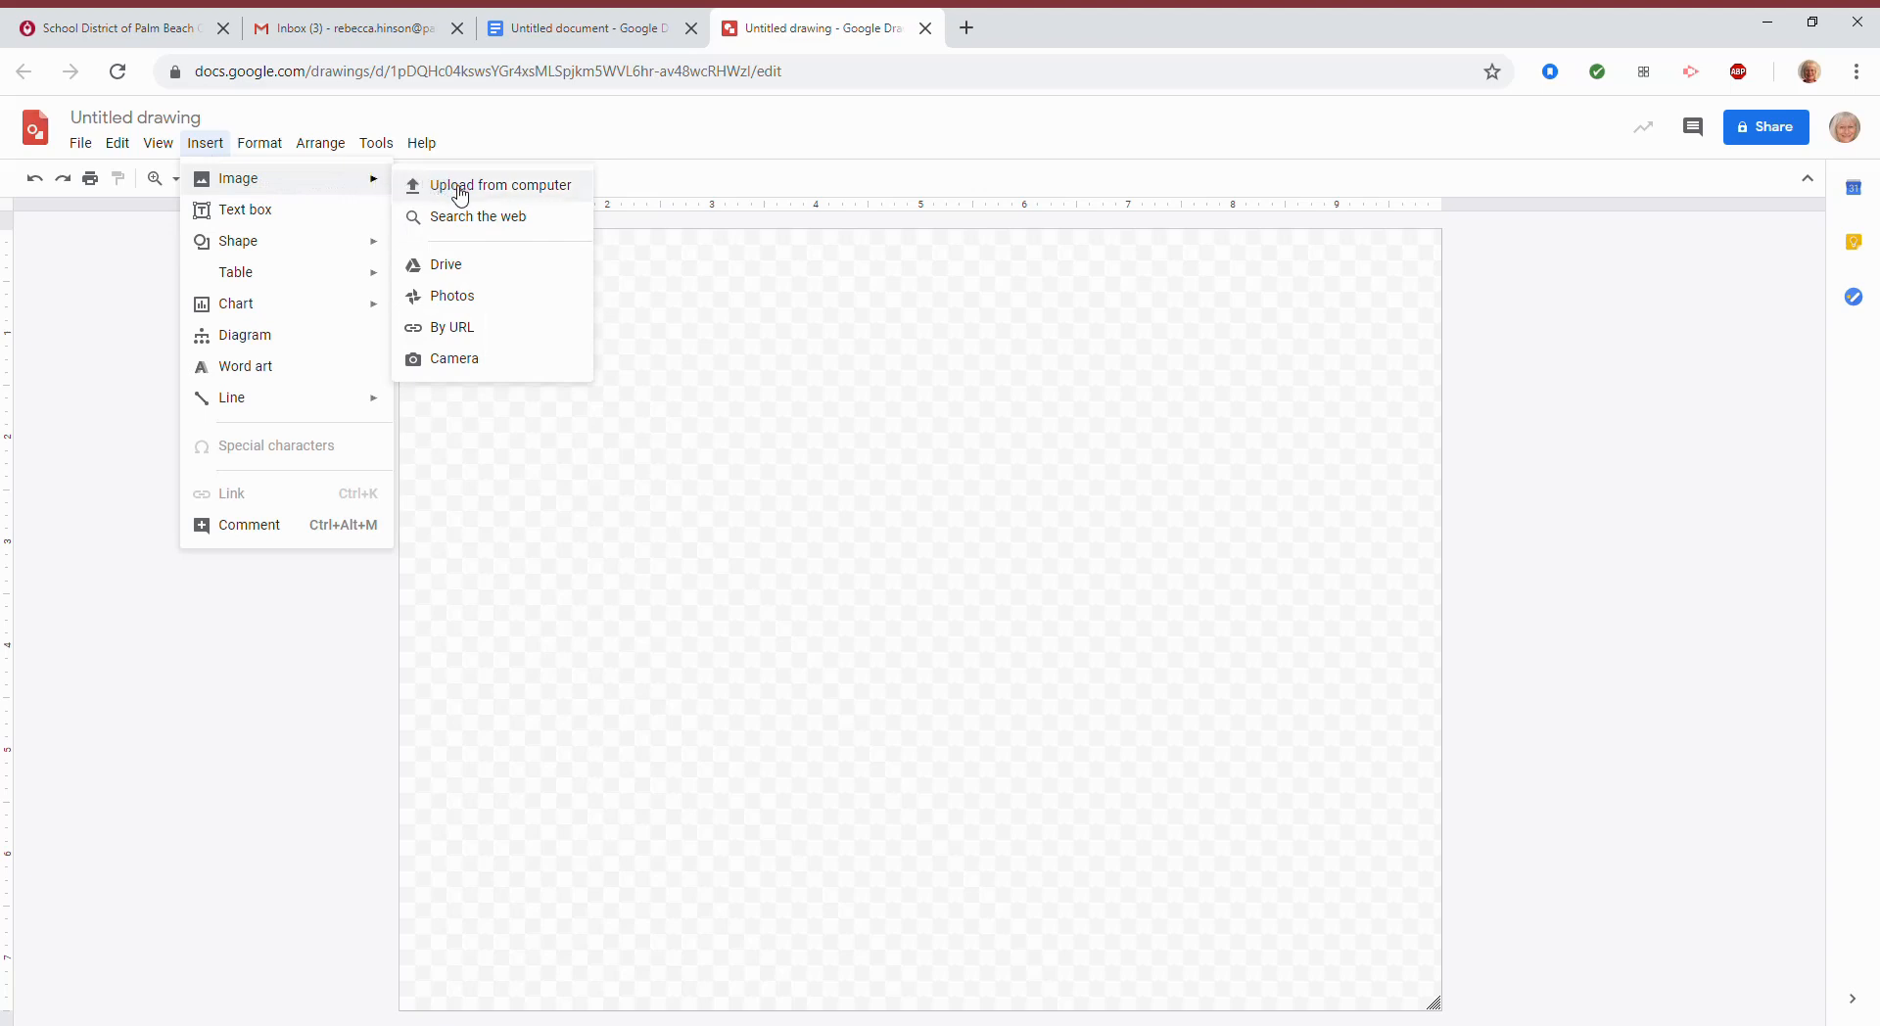
click(477, 220)
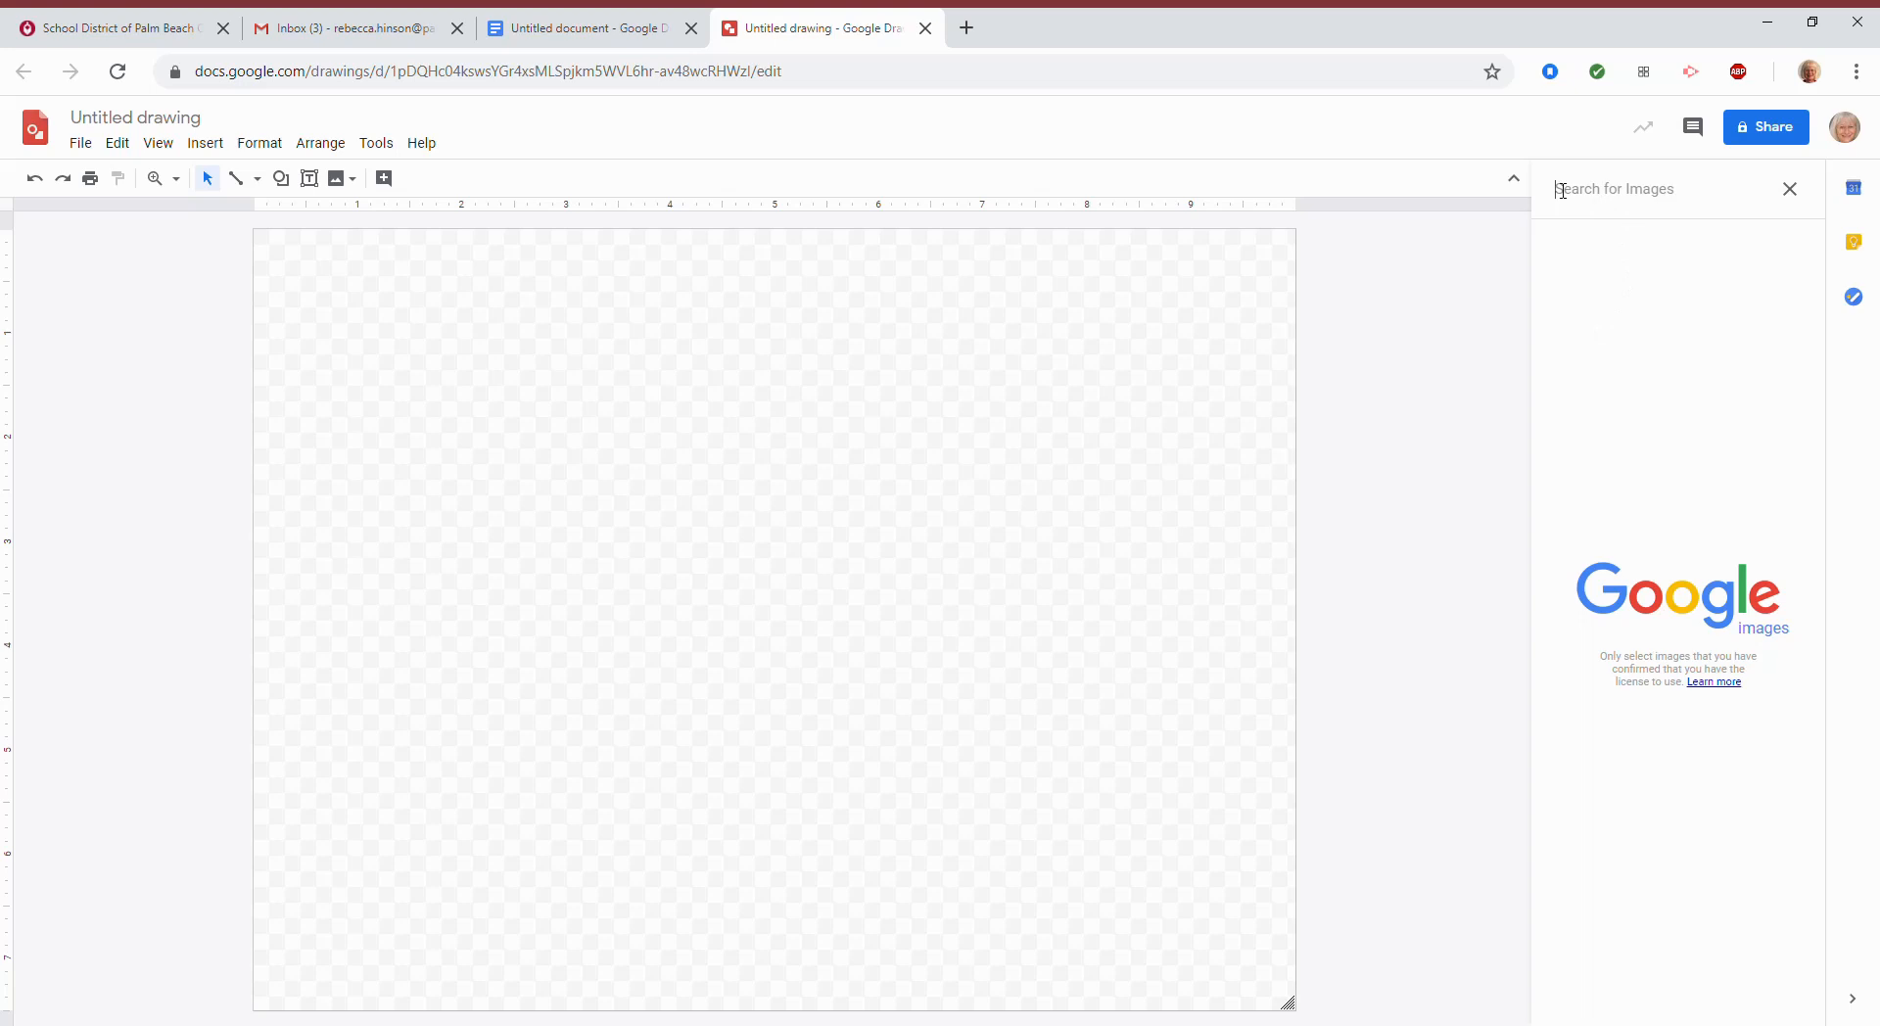
text(soccer ball)
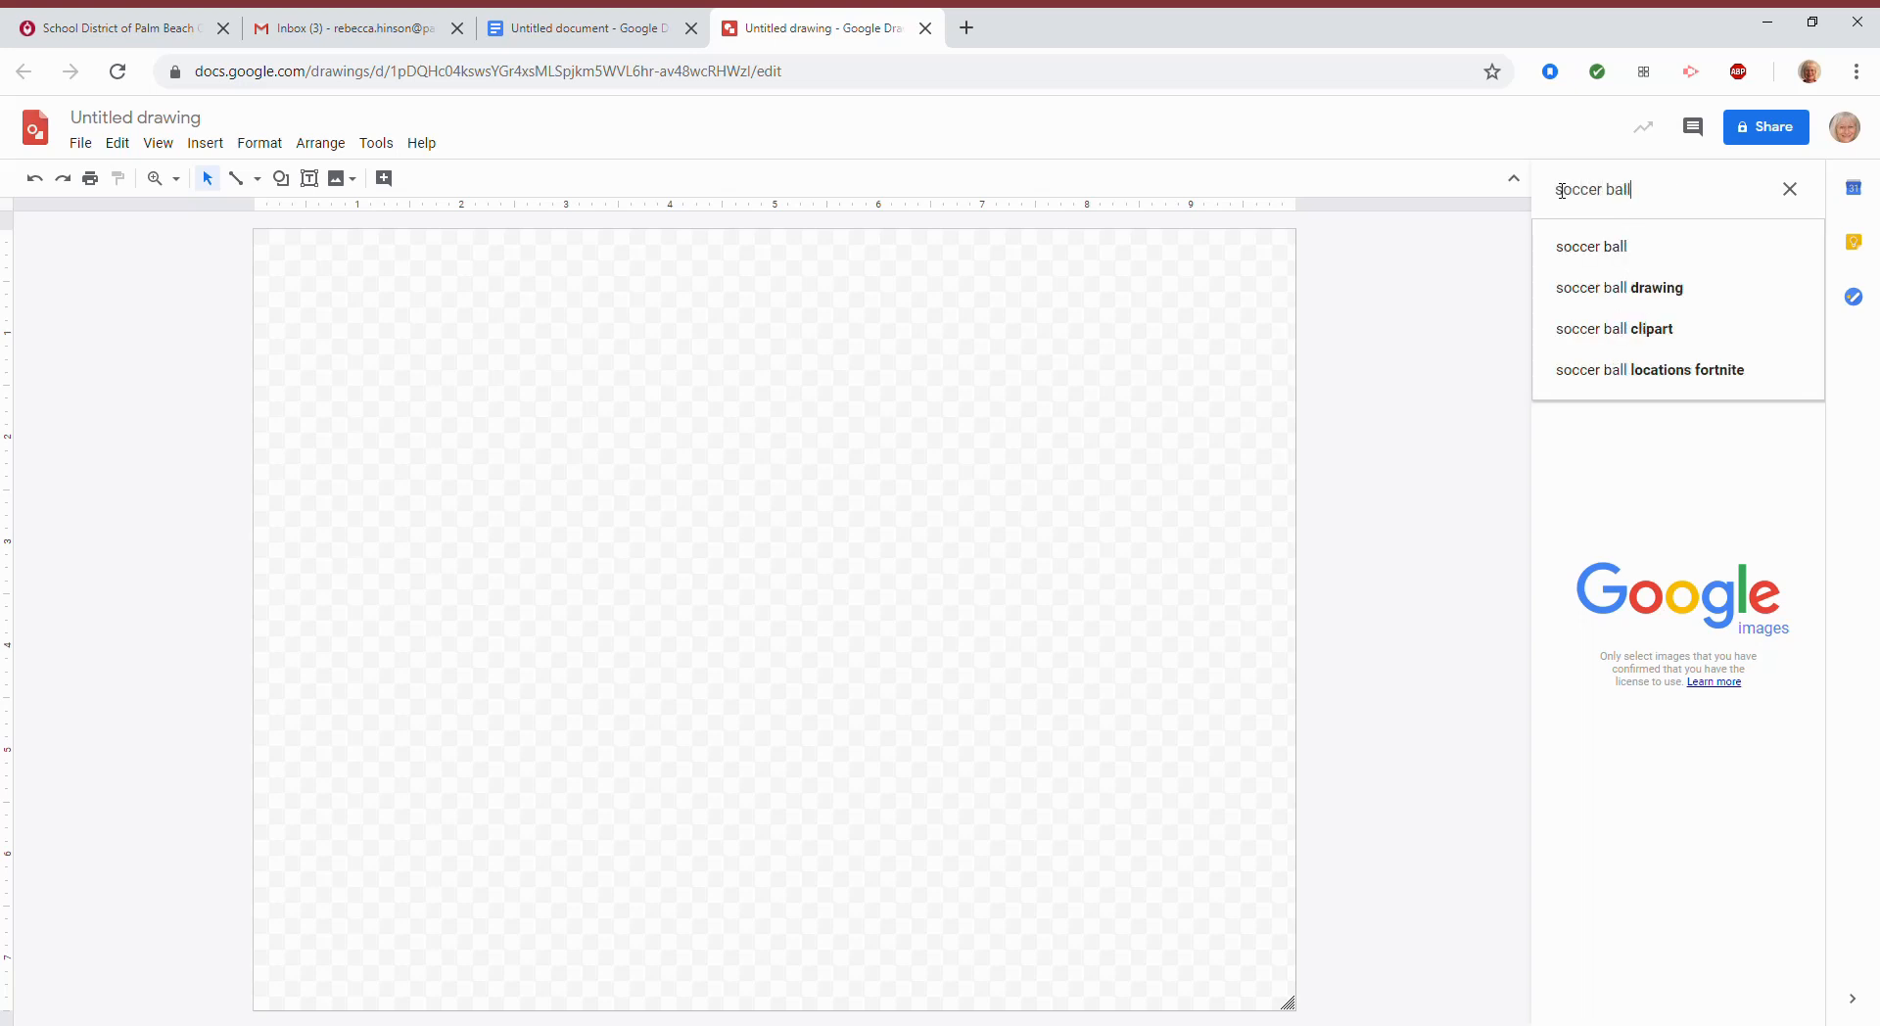
click(1601, 263)
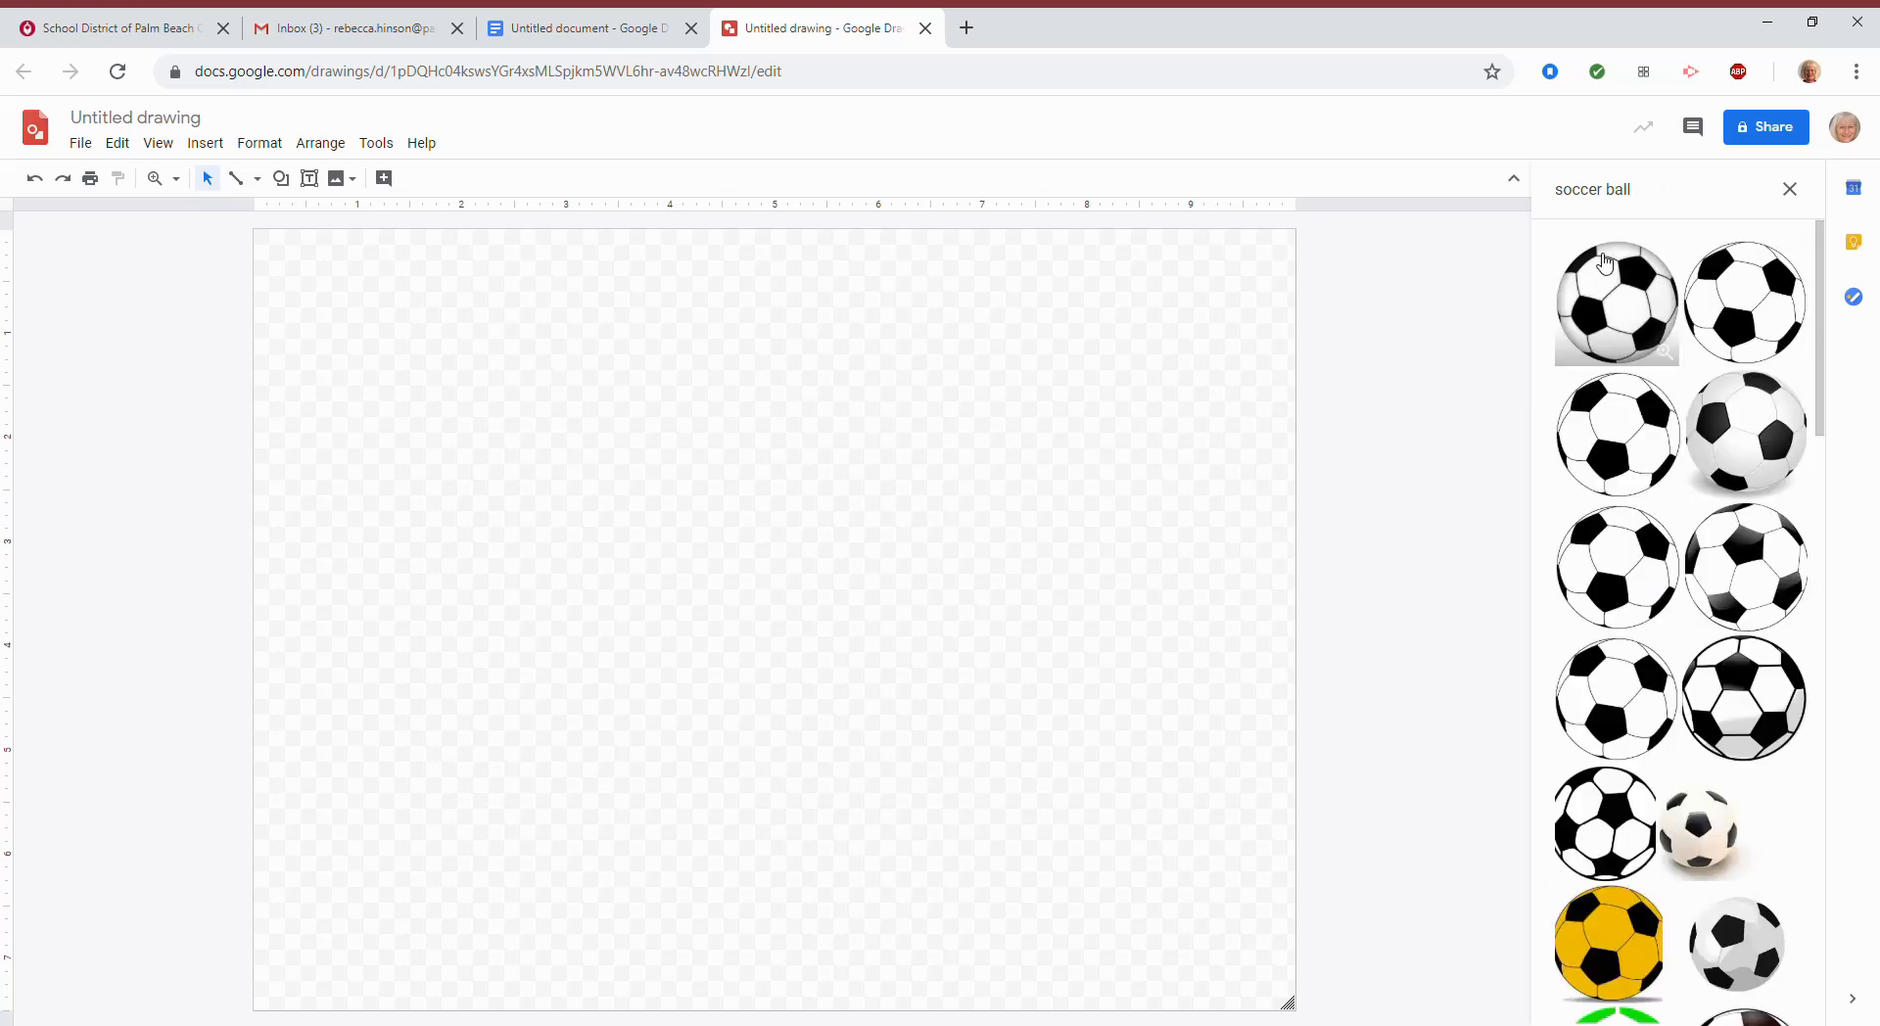
drag(1820, 333, 1768, 1009)
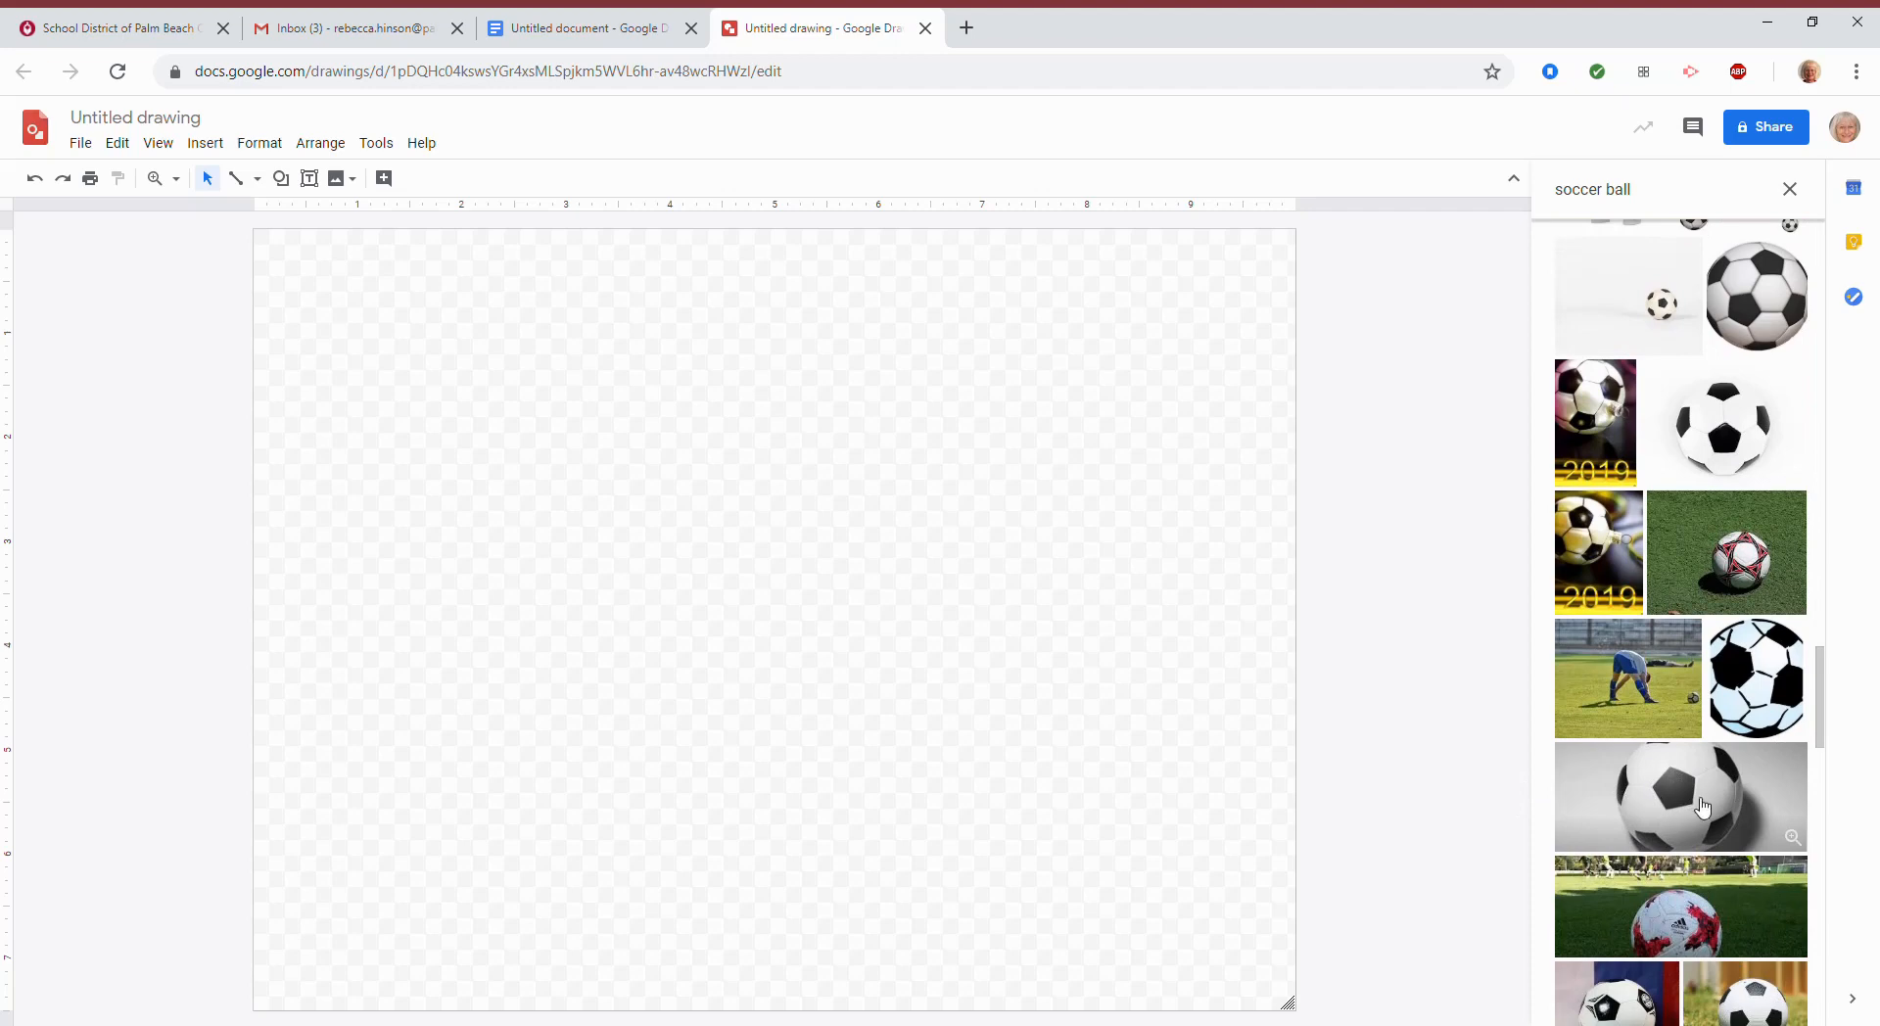
- Insert the grey close-up soccer ball photo and stretch it over the canvas, centred on the guides
click(1704, 806)
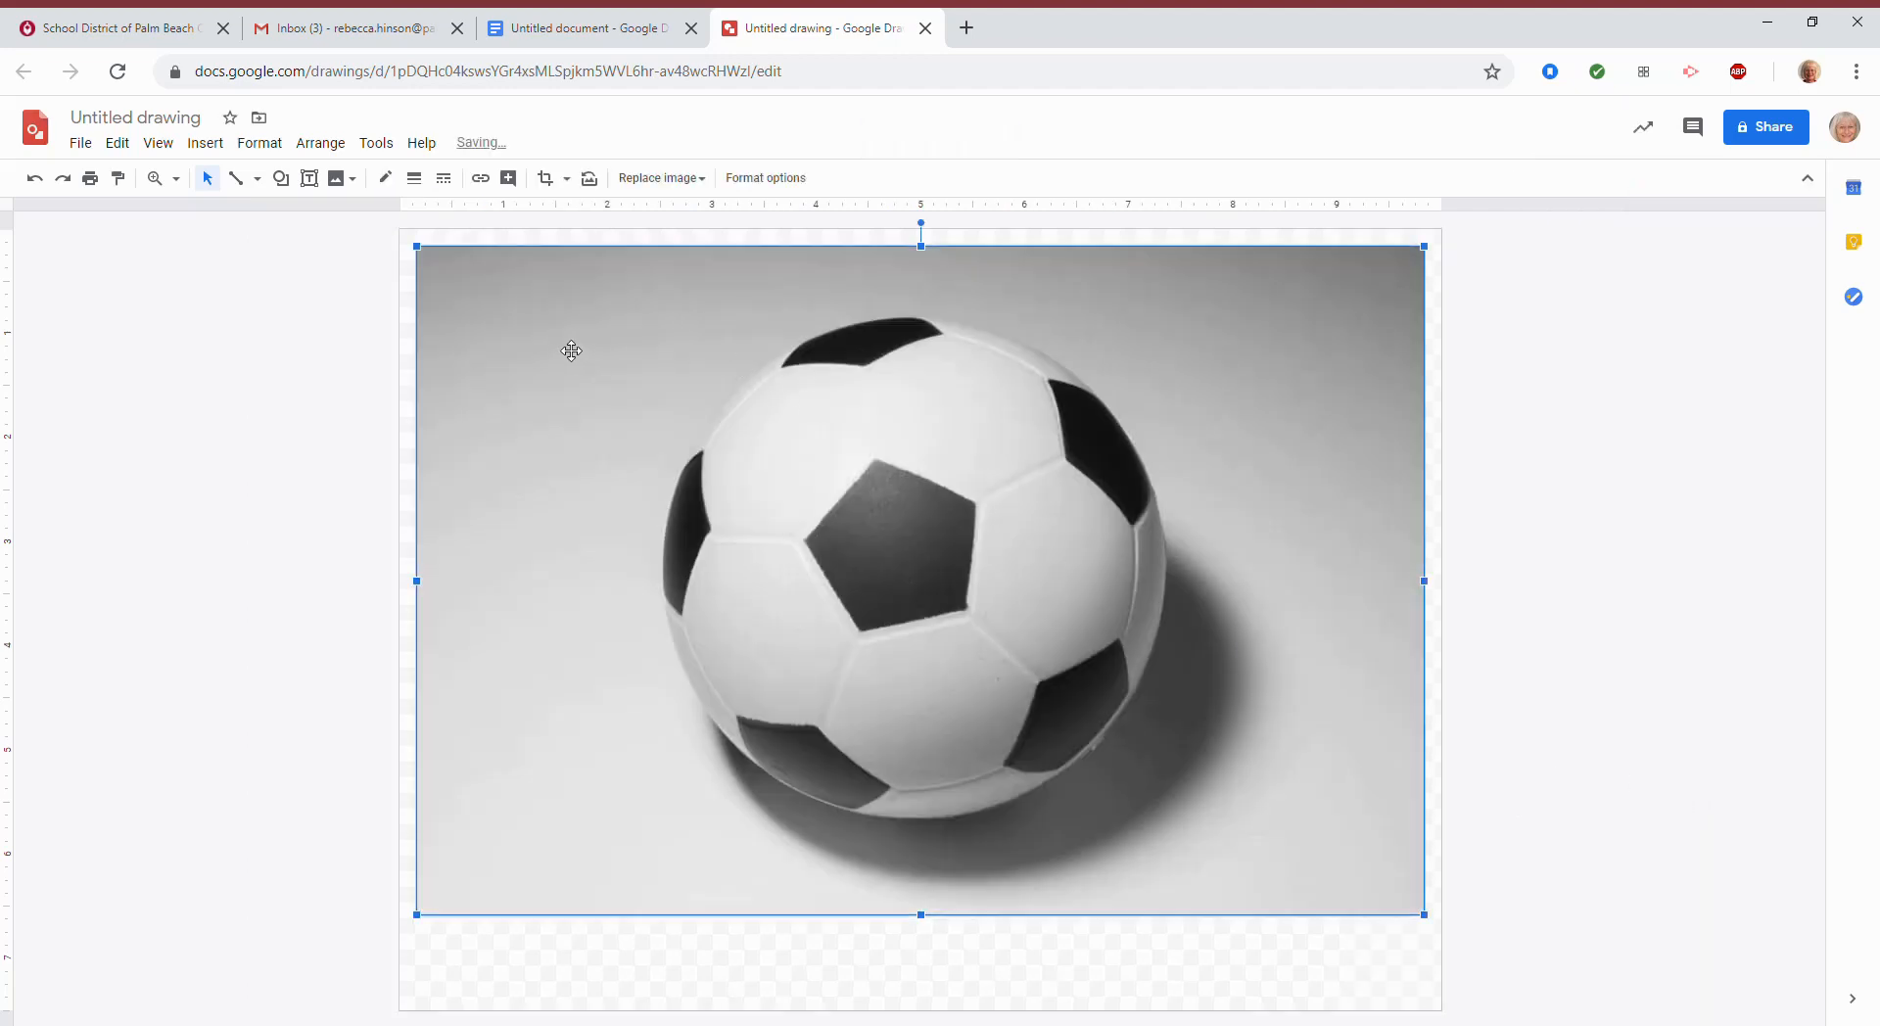
drag(570, 351, 554, 334)
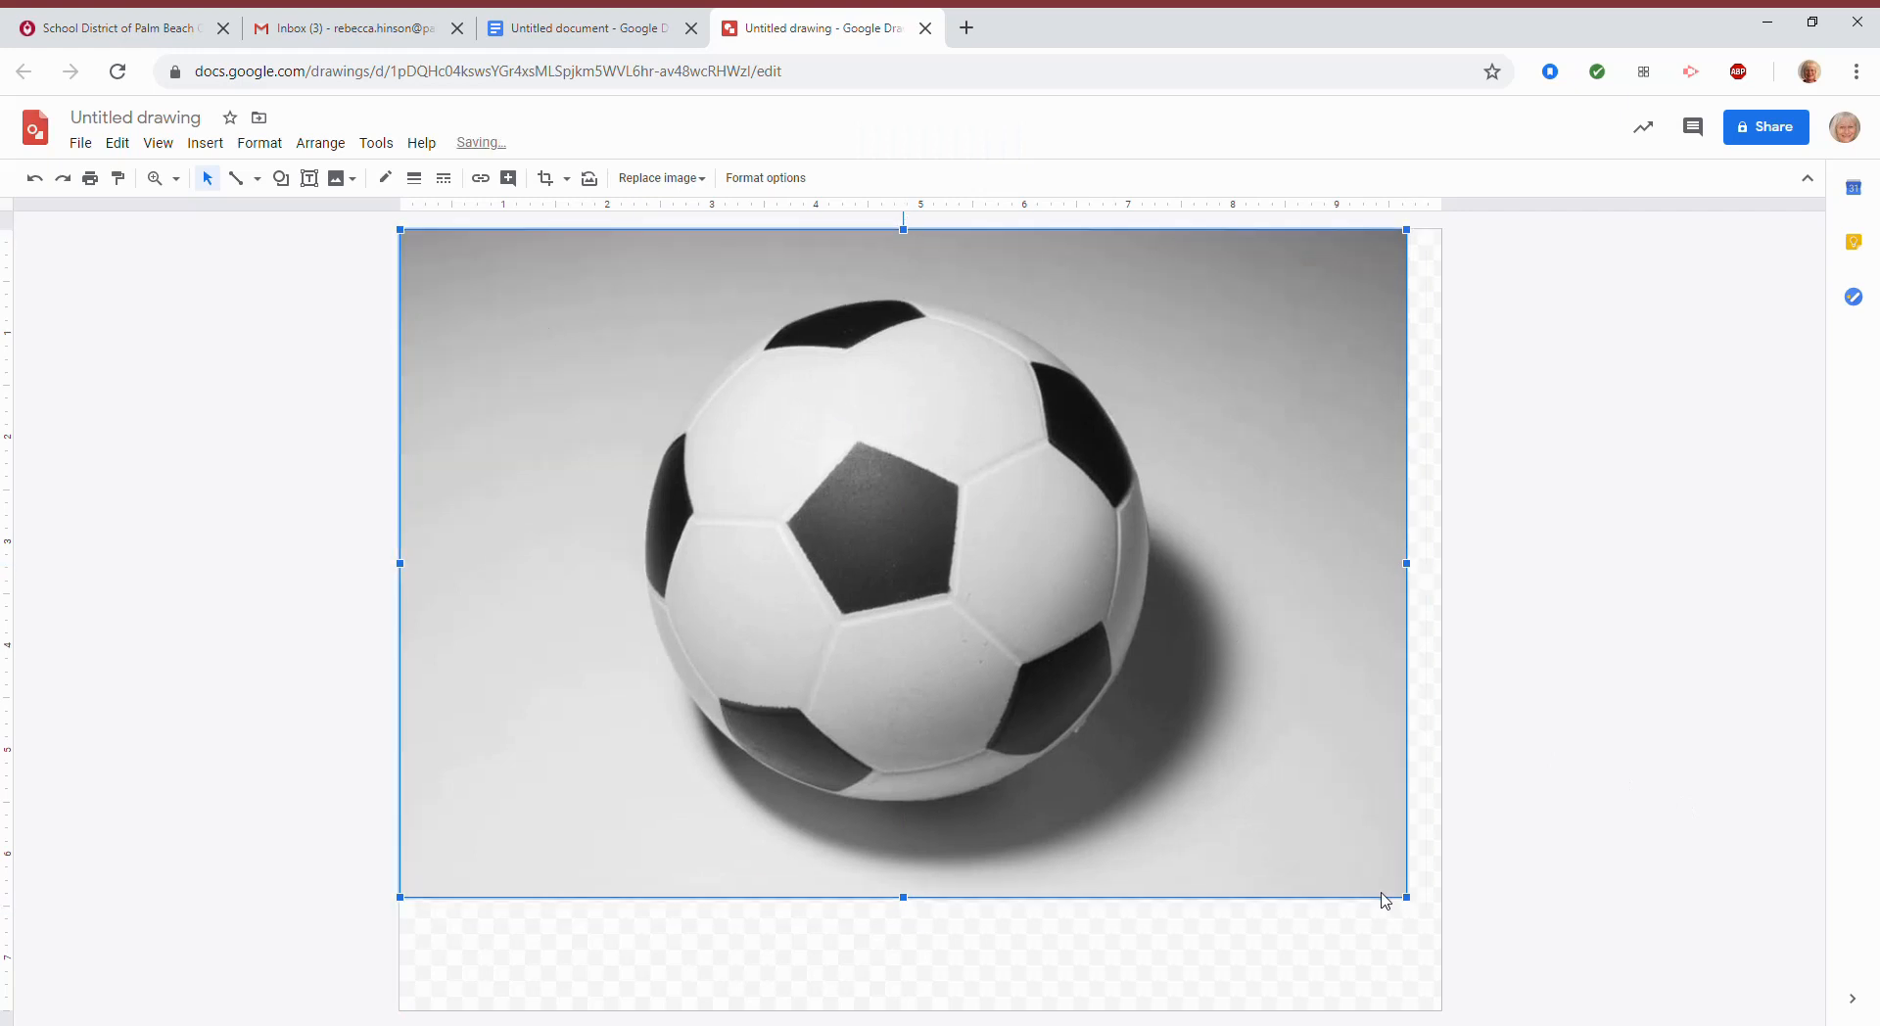
drag(1410, 904, 1424, 1017)
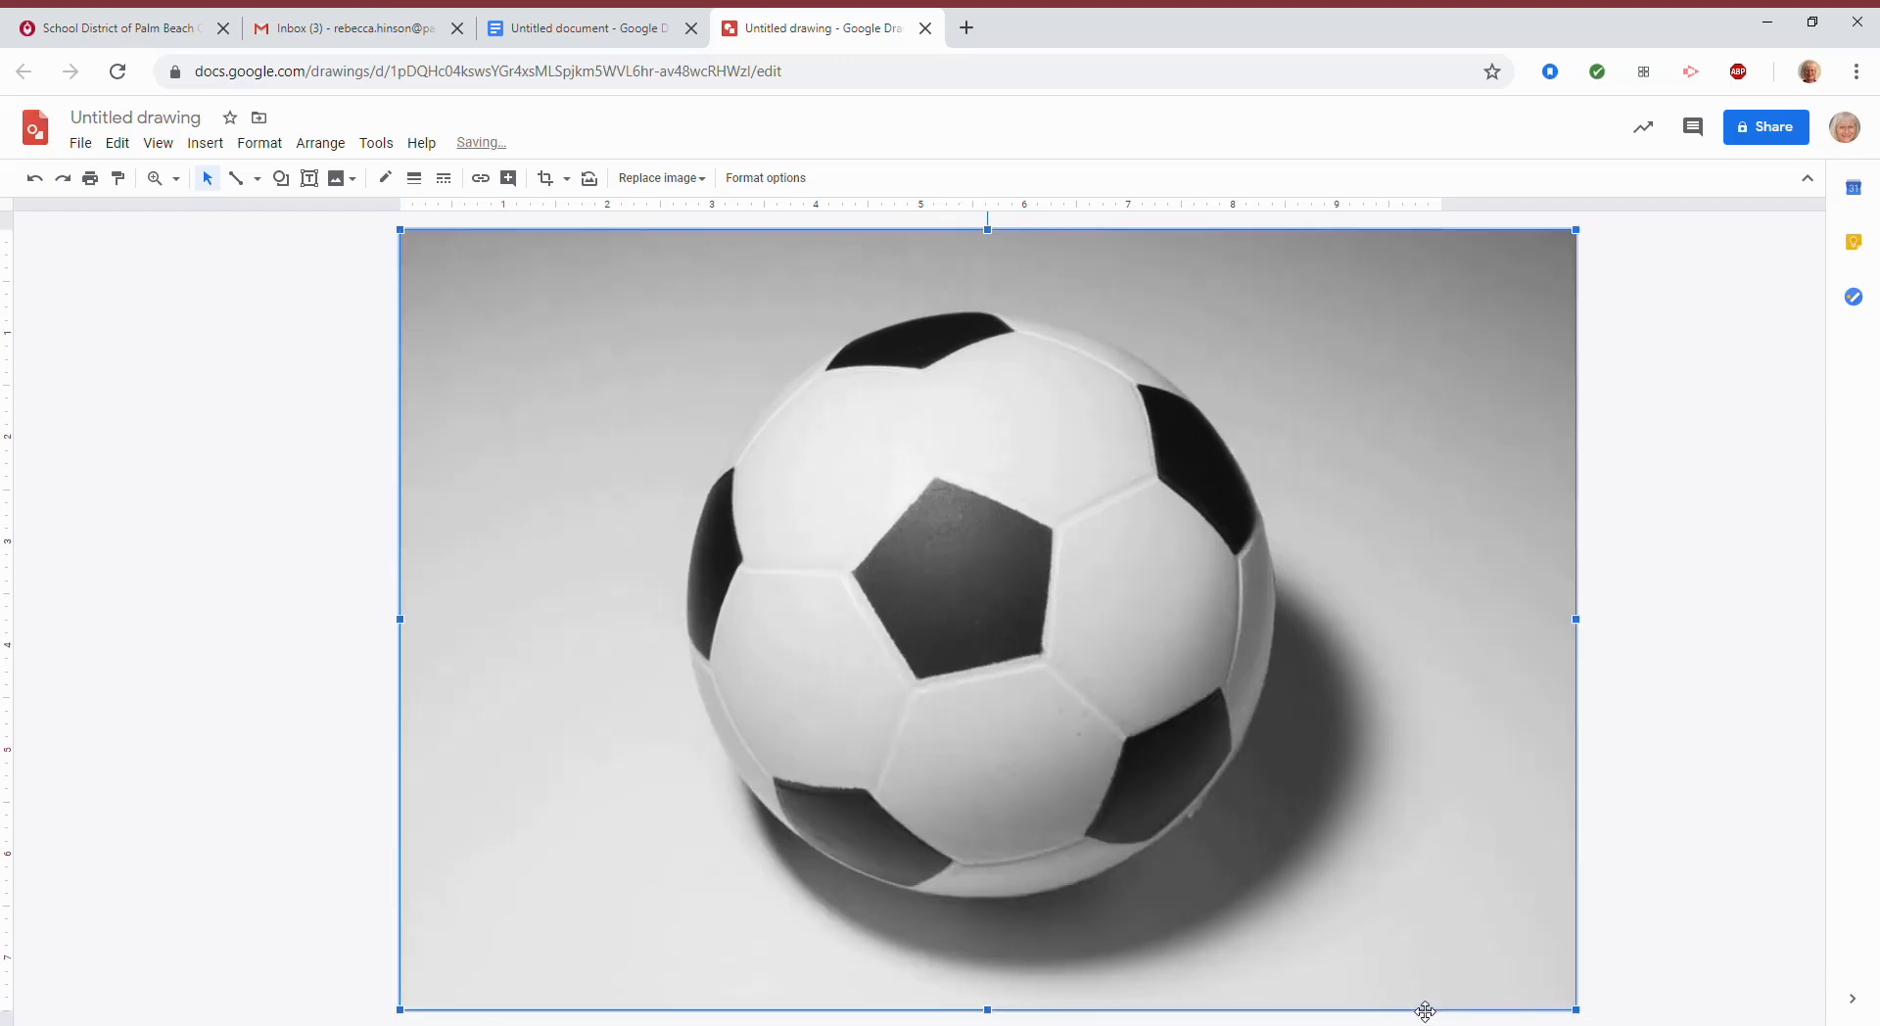
drag(990, 519, 930, 542)
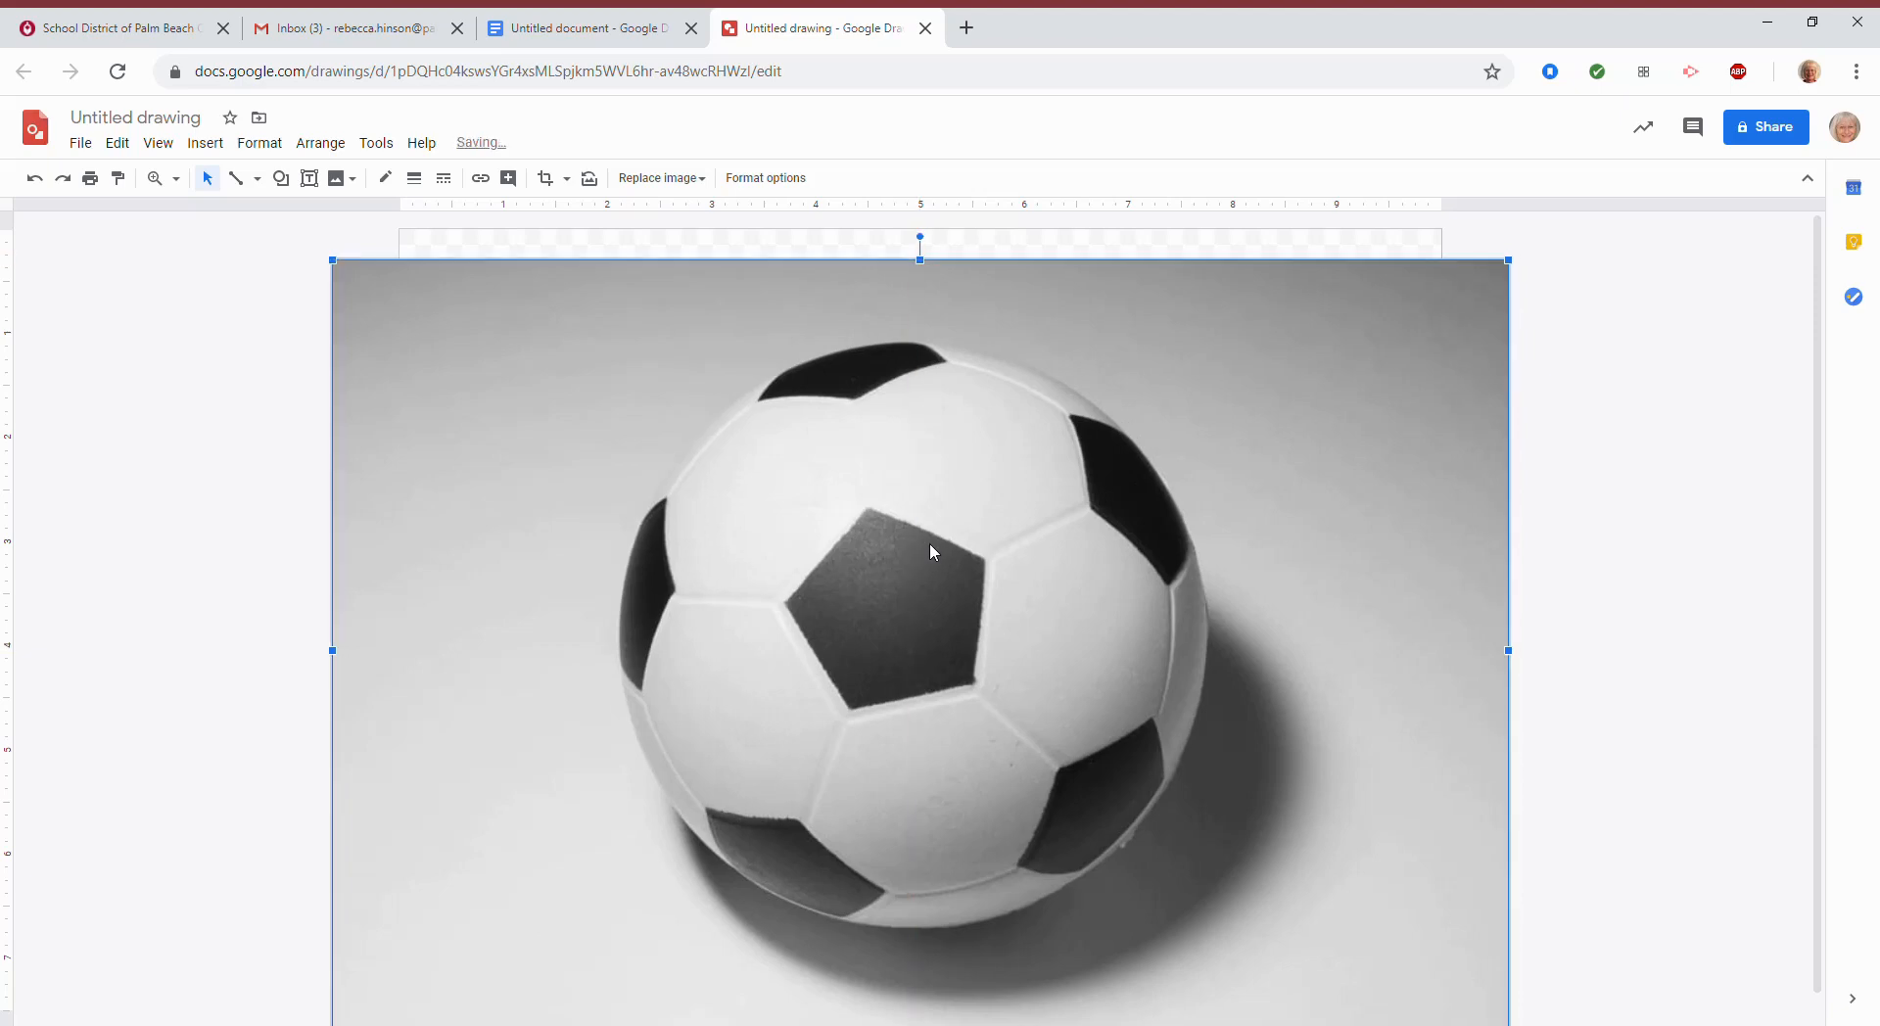
drag(926, 303, 926, 276)
click(238, 582)
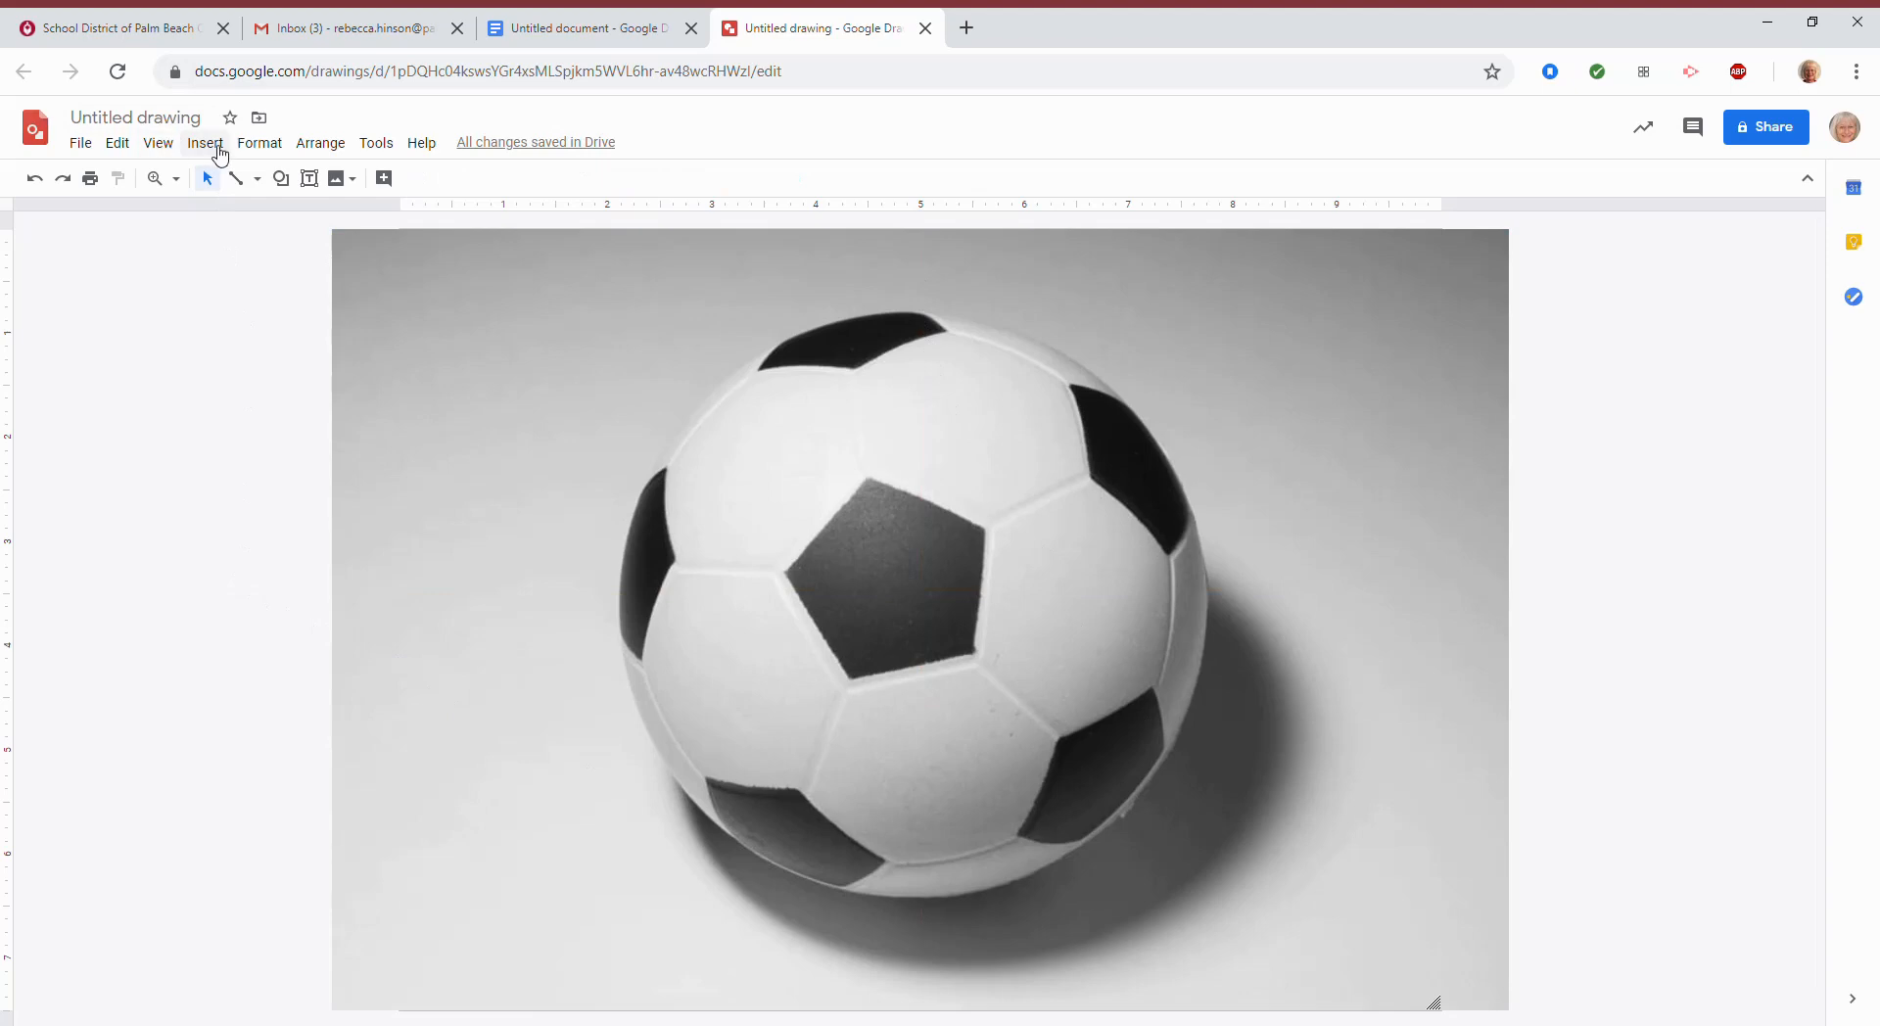
- Draw a text box over the lower left of the ball and type Luis
click(205, 143)
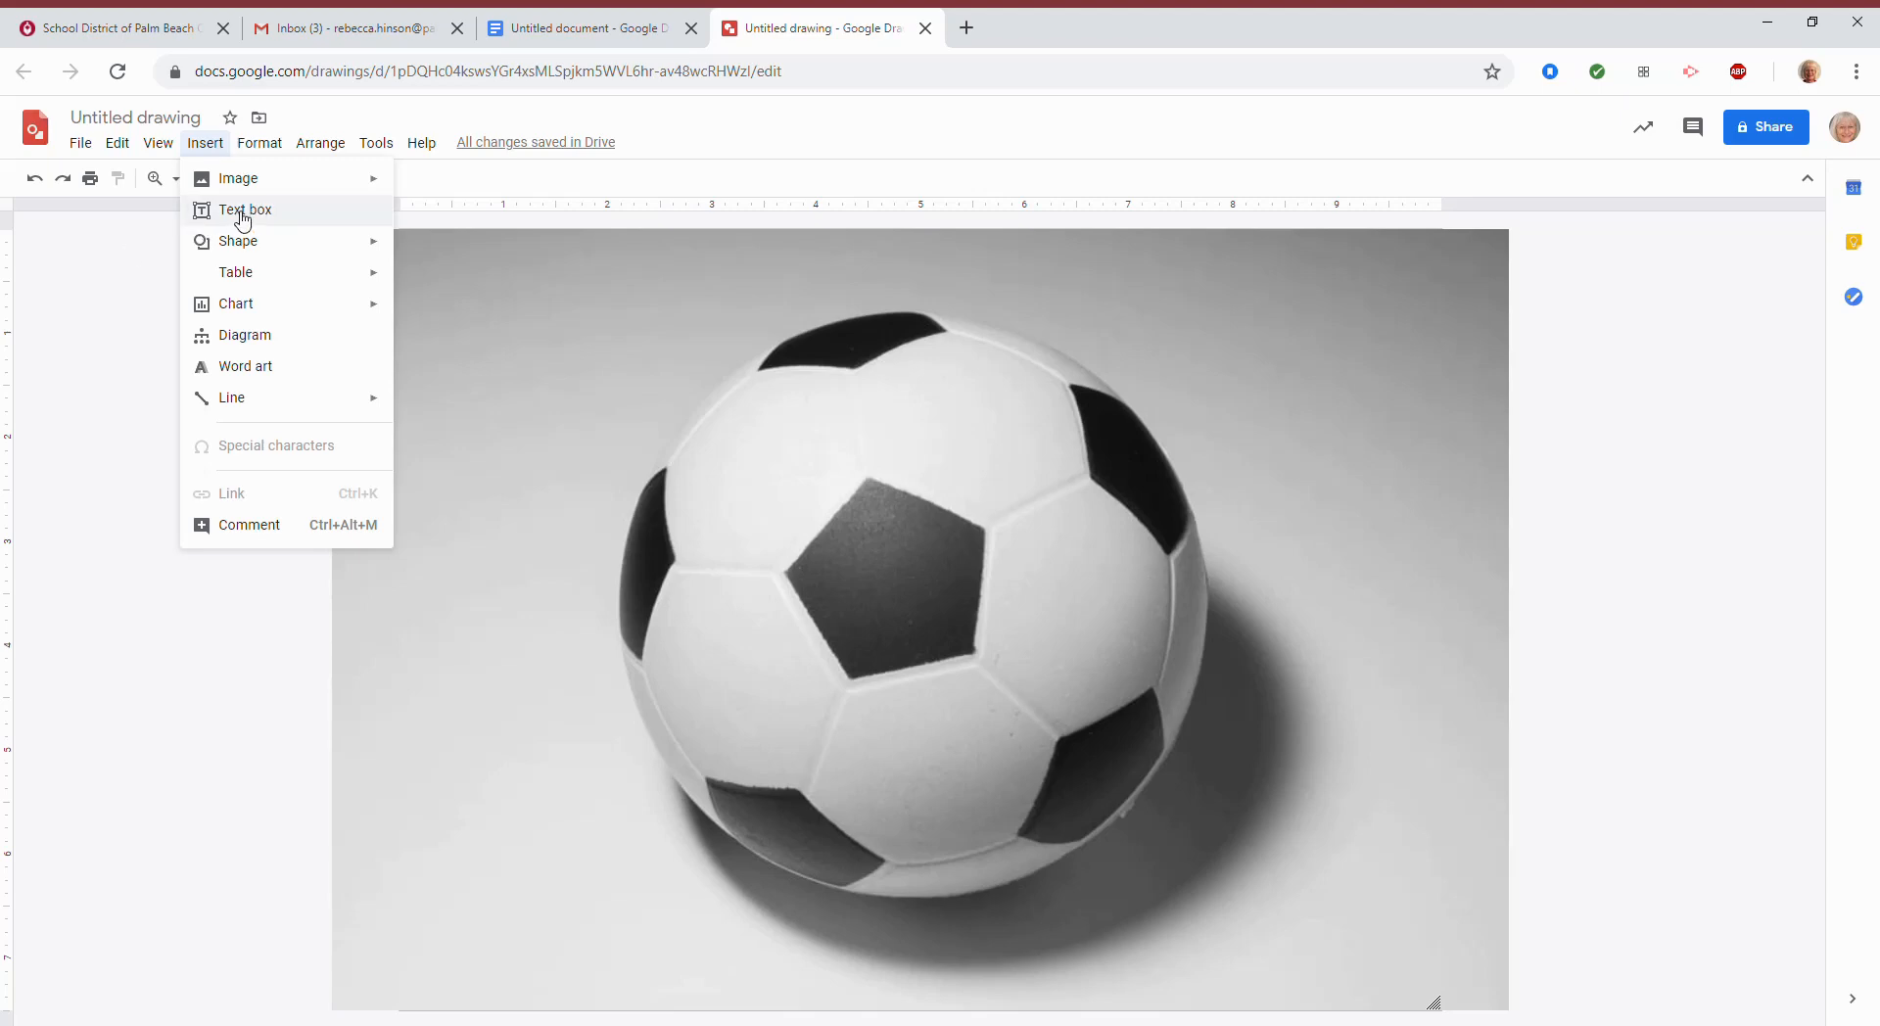
click(137, 299)
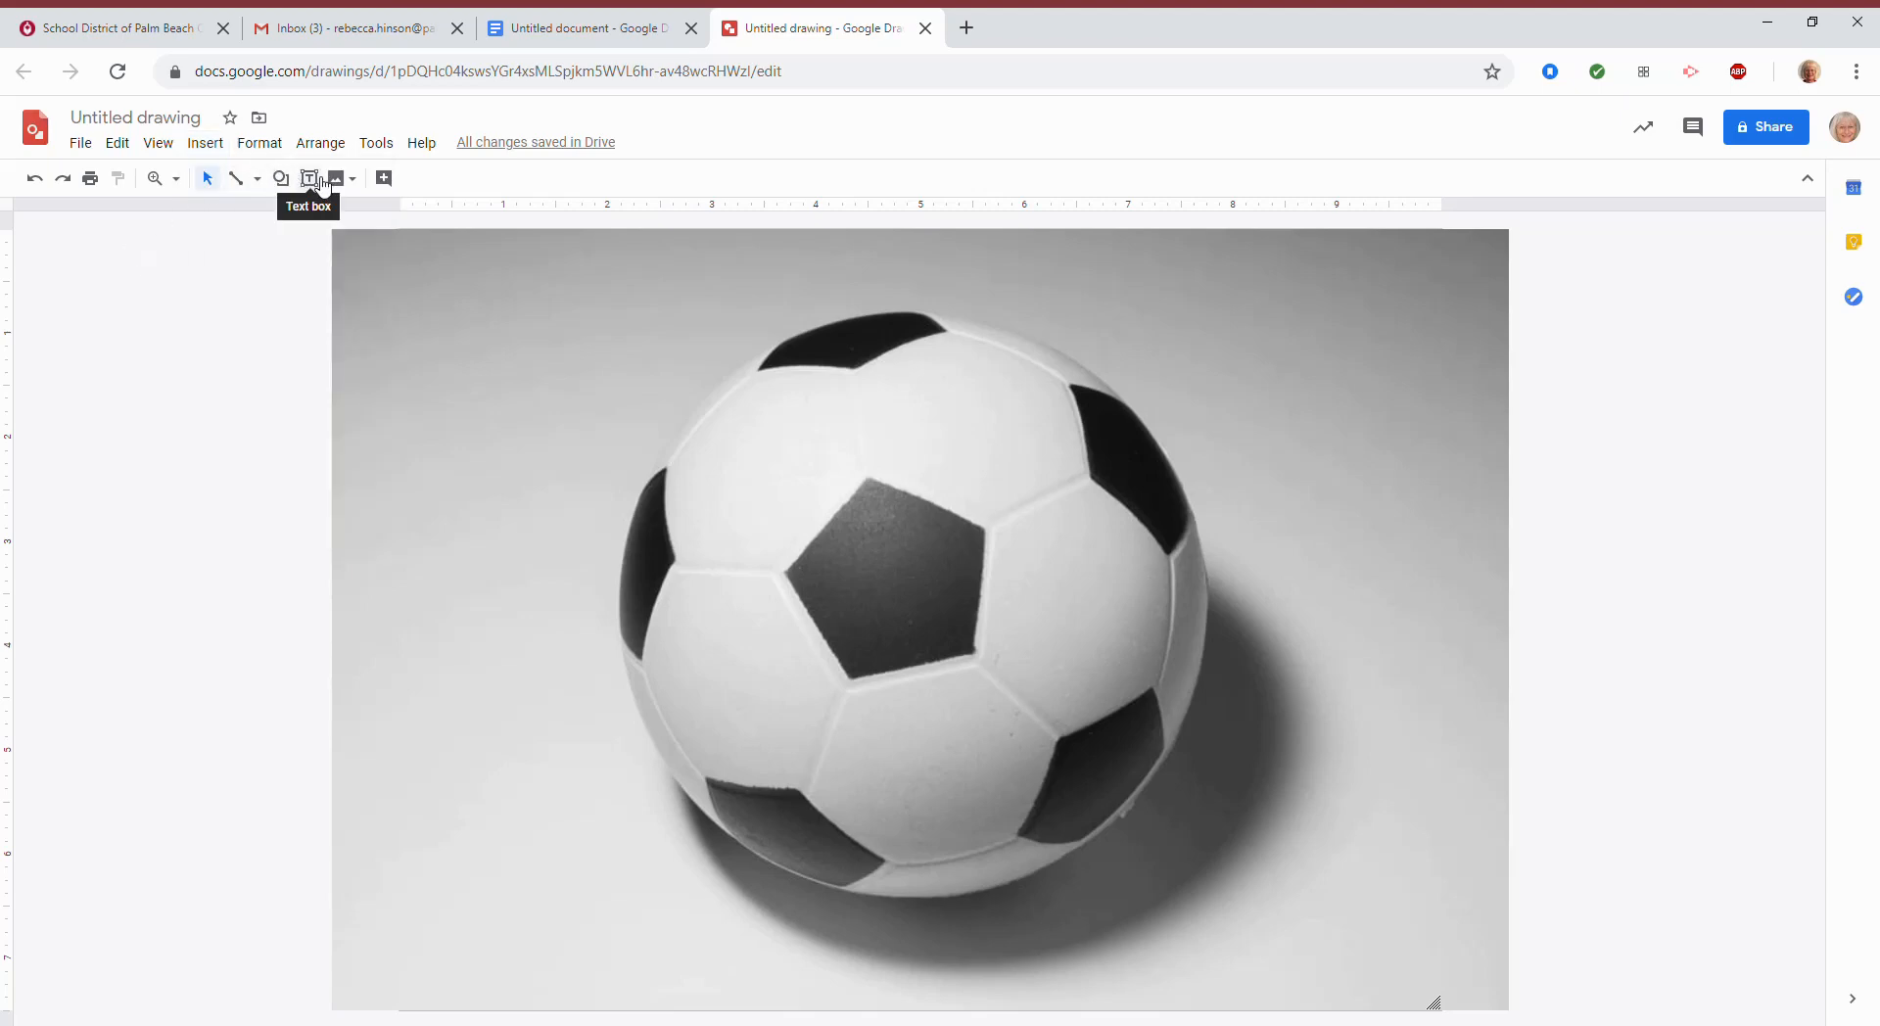
click(310, 179)
drag(630, 682, 860, 792)
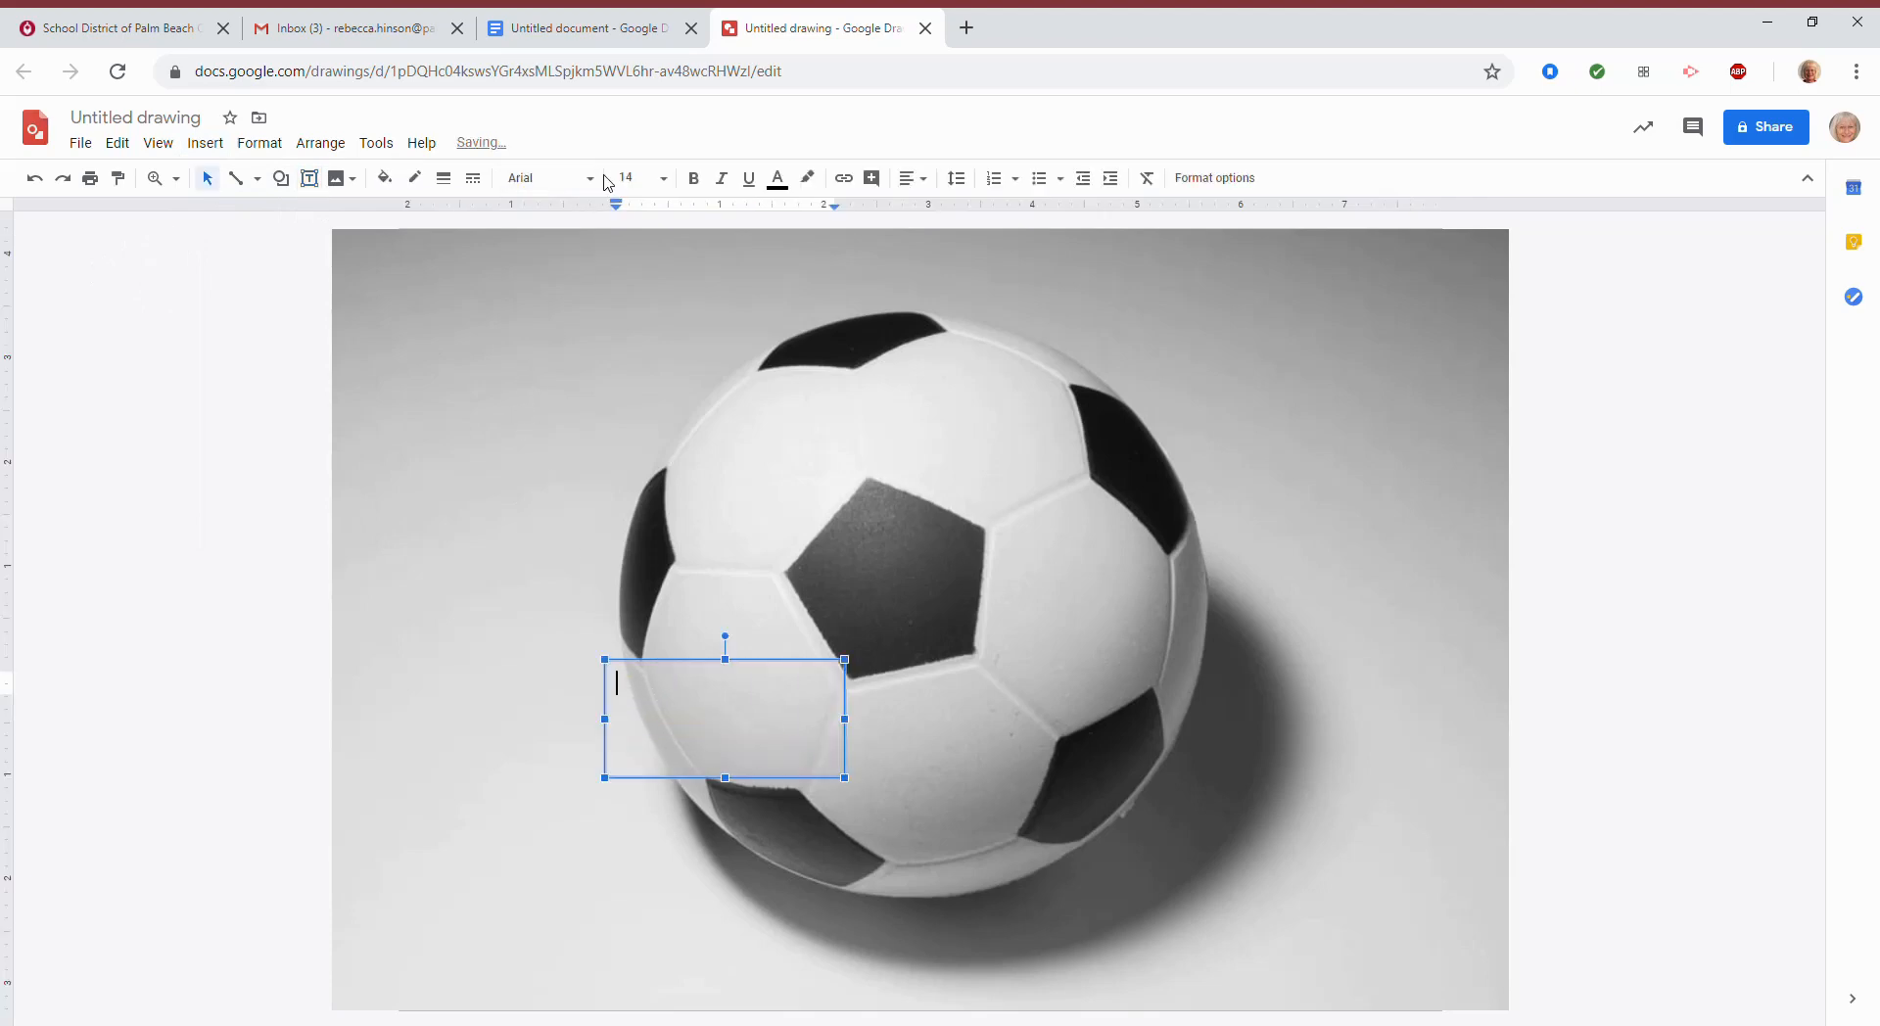
text(4)
- Set Luis in Pacifico at 96 pt, widen the box to one line, and move it up-left
drag(725, 703, 609, 688)
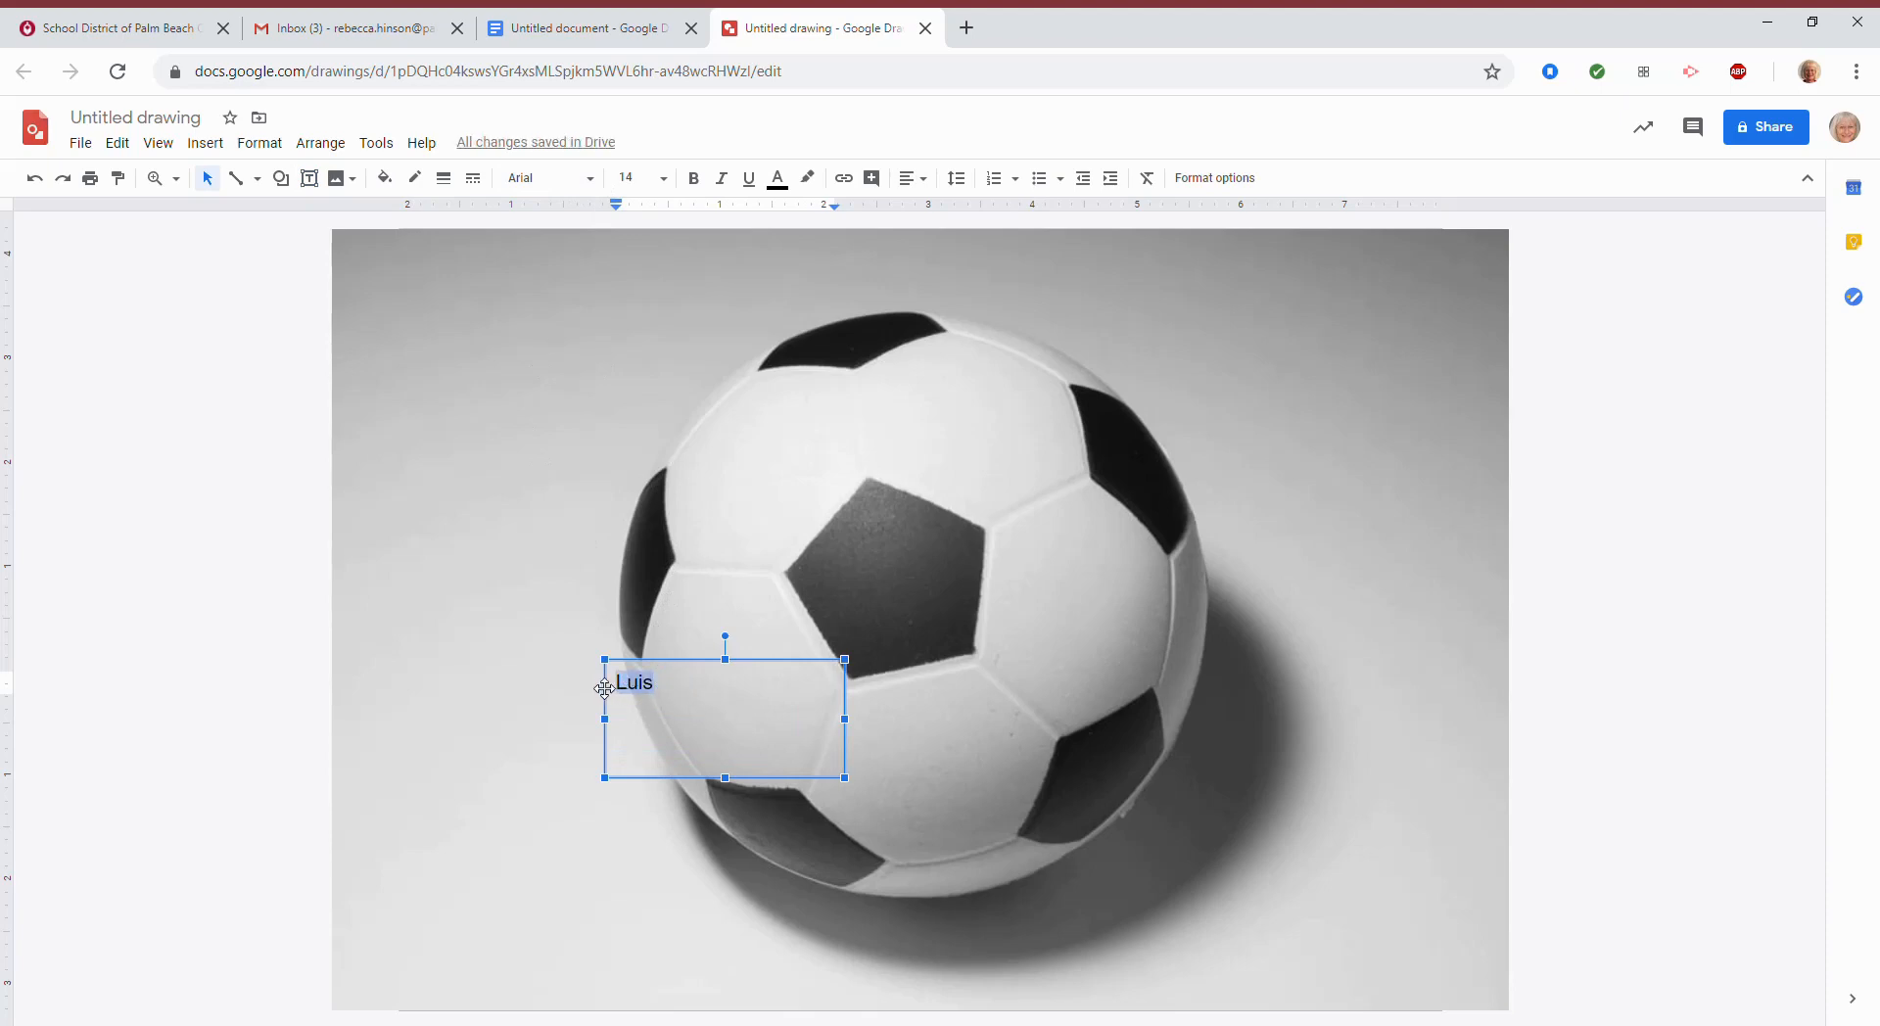
click(602, 181)
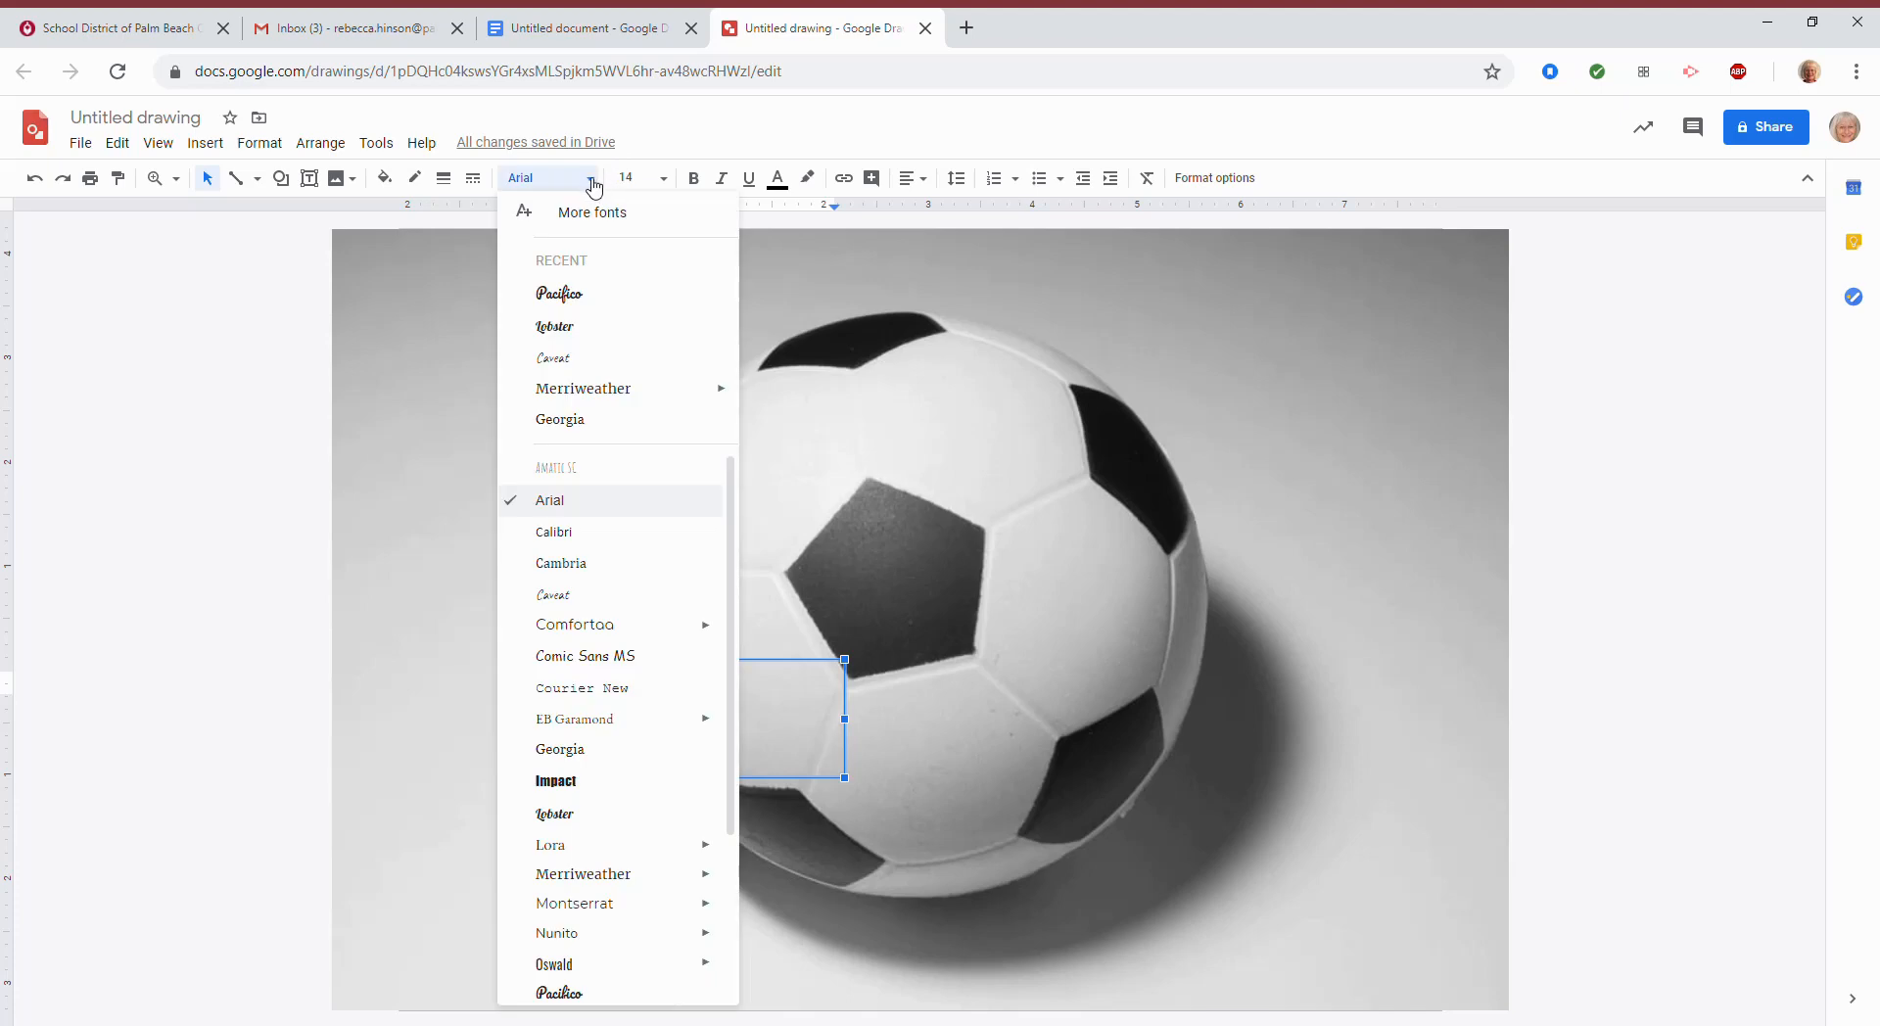
click(570, 305)
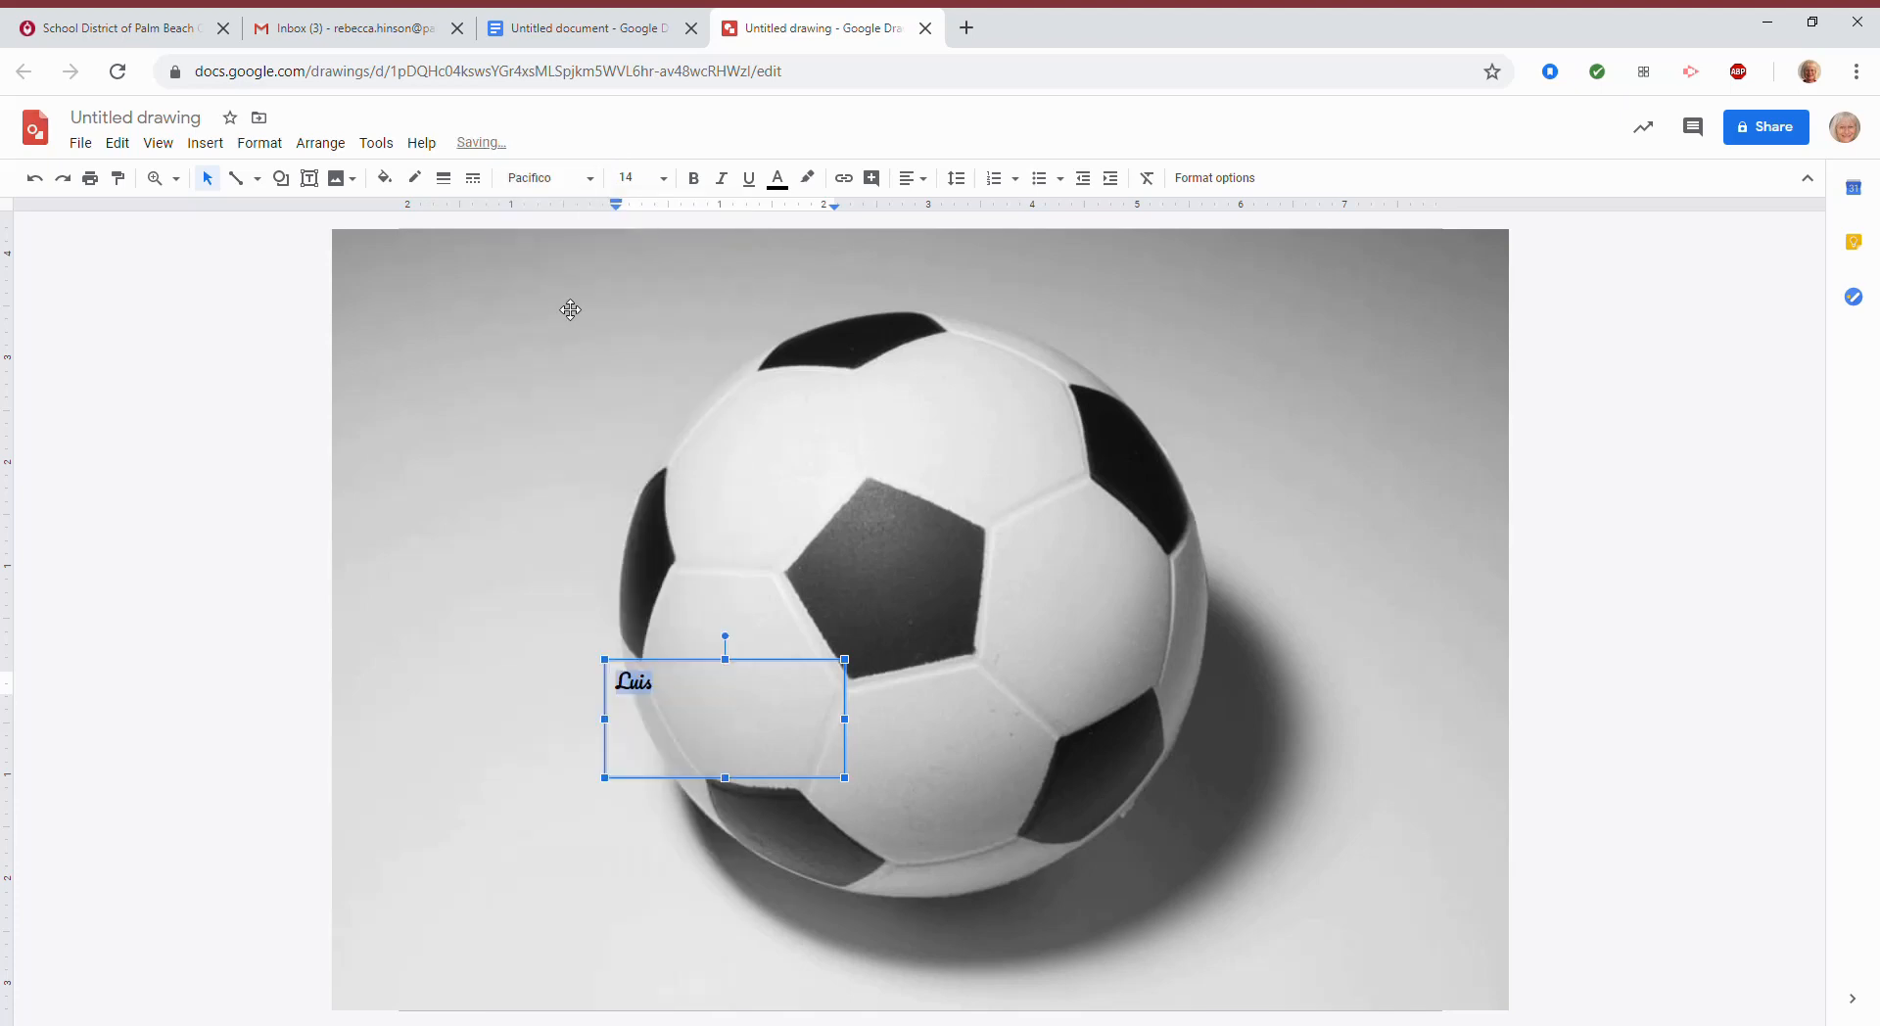
click(664, 178)
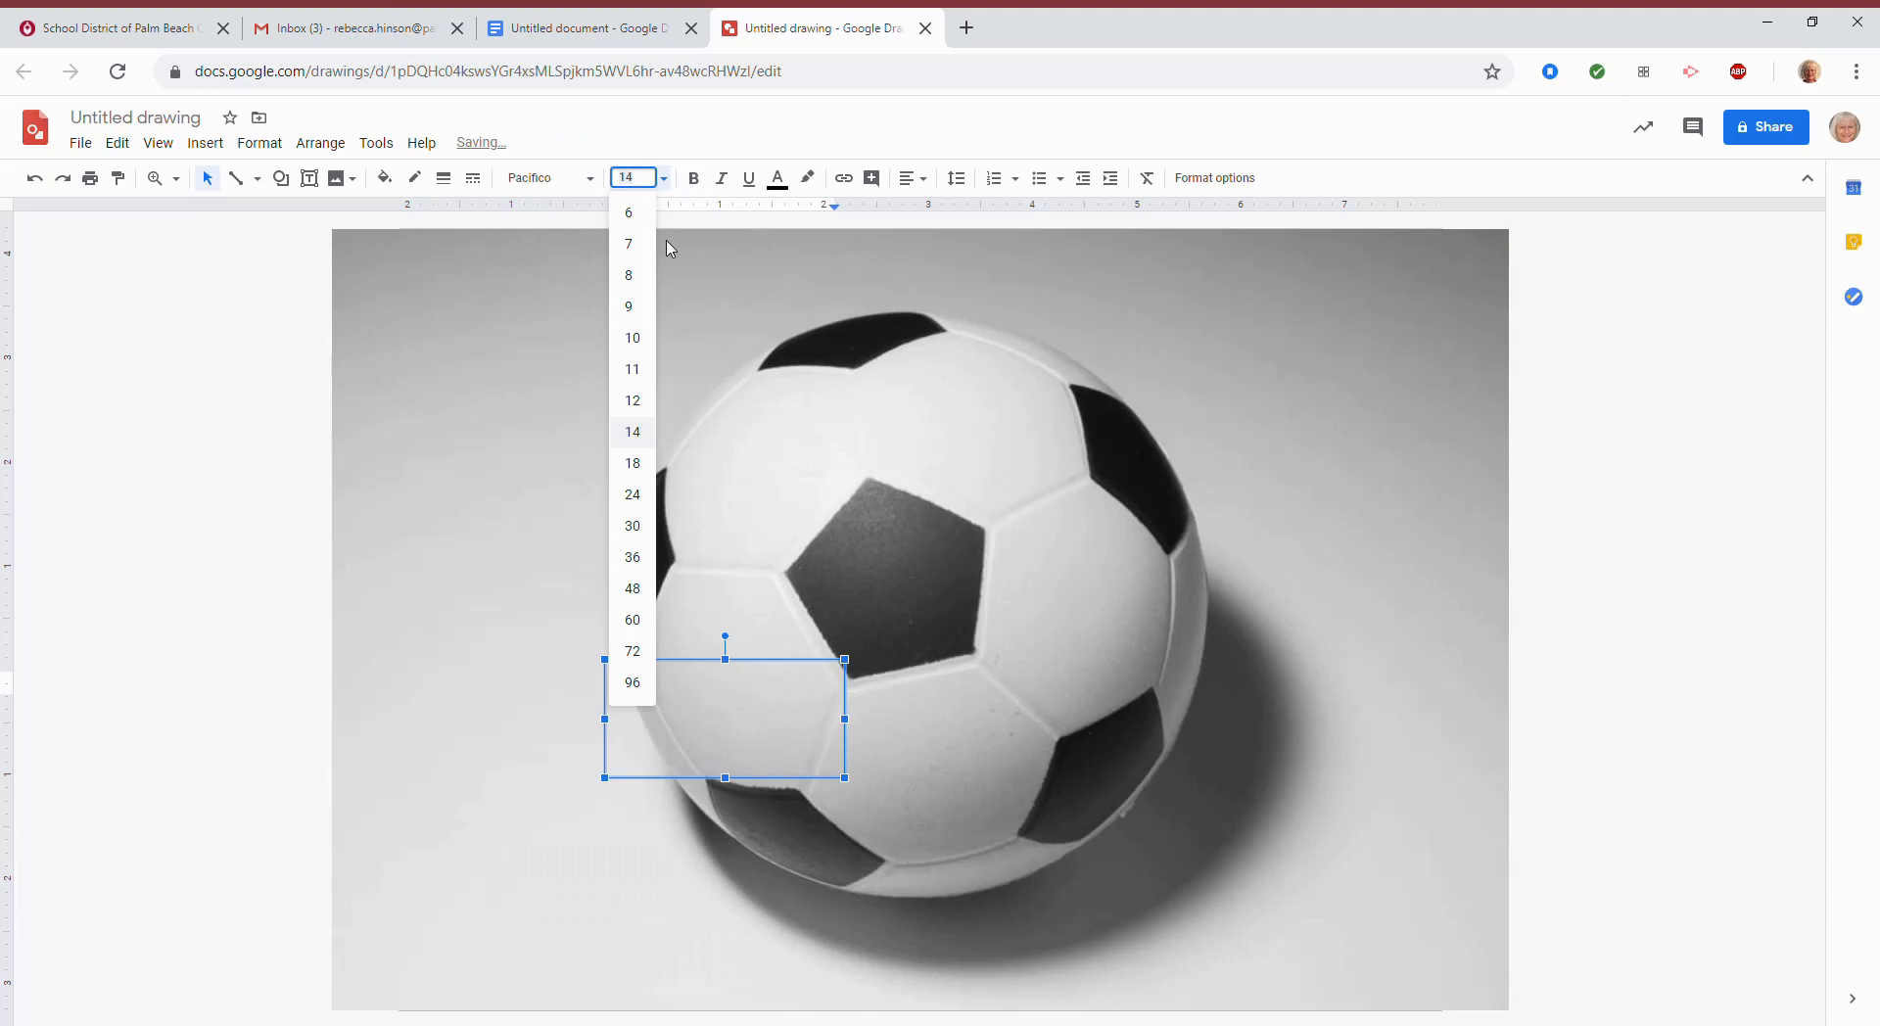
click(635, 683)
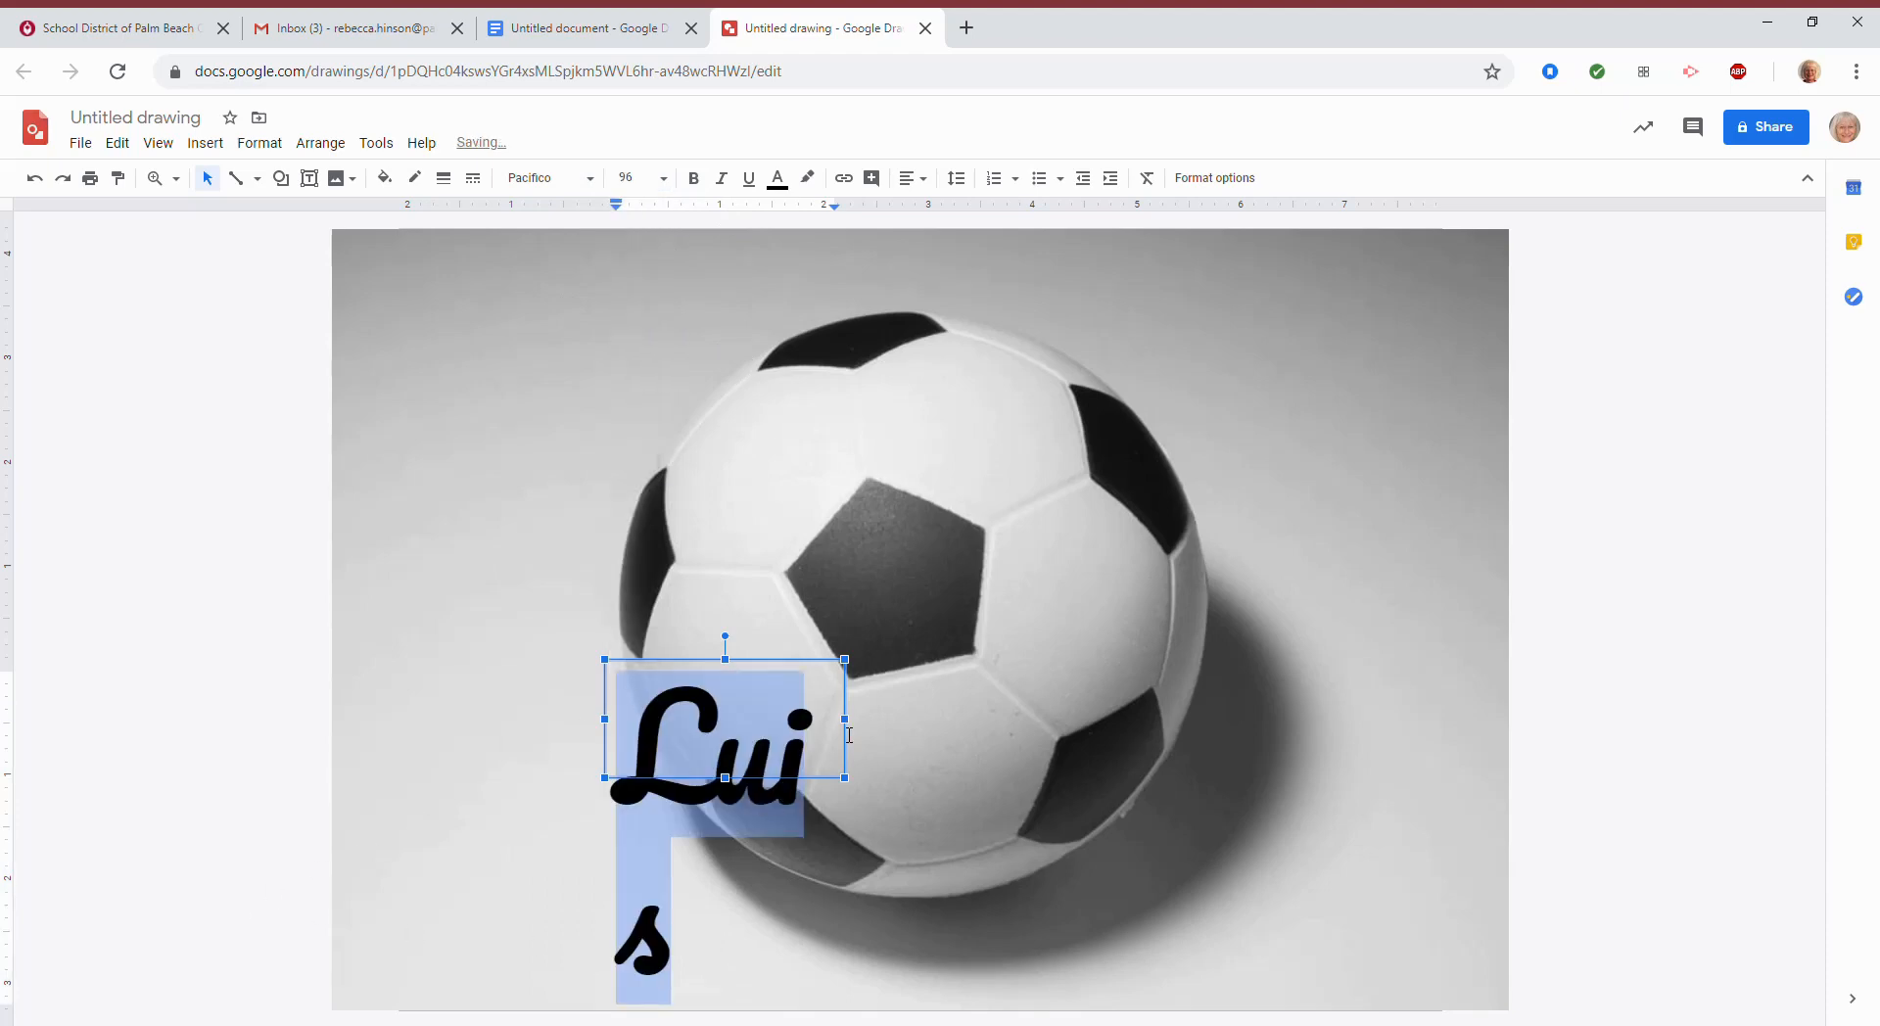
drag(845, 720, 895, 726)
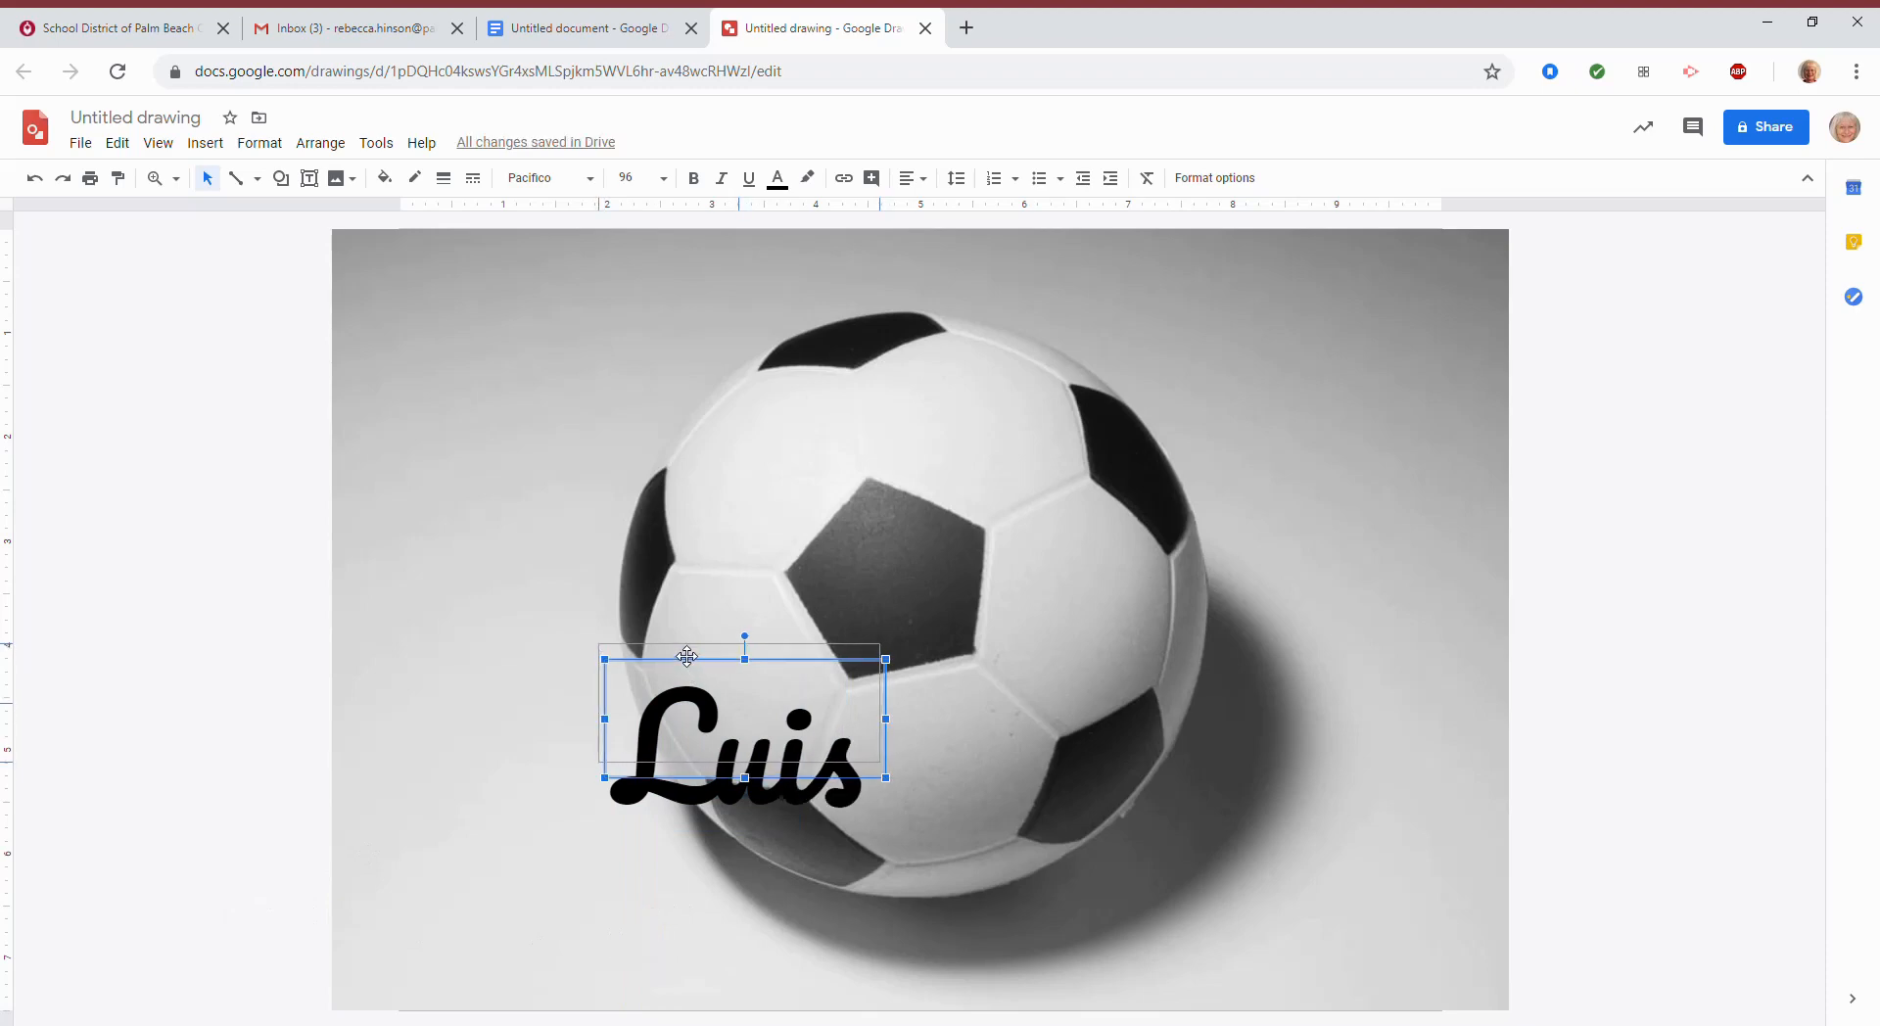
drag(687, 656, 661, 637)
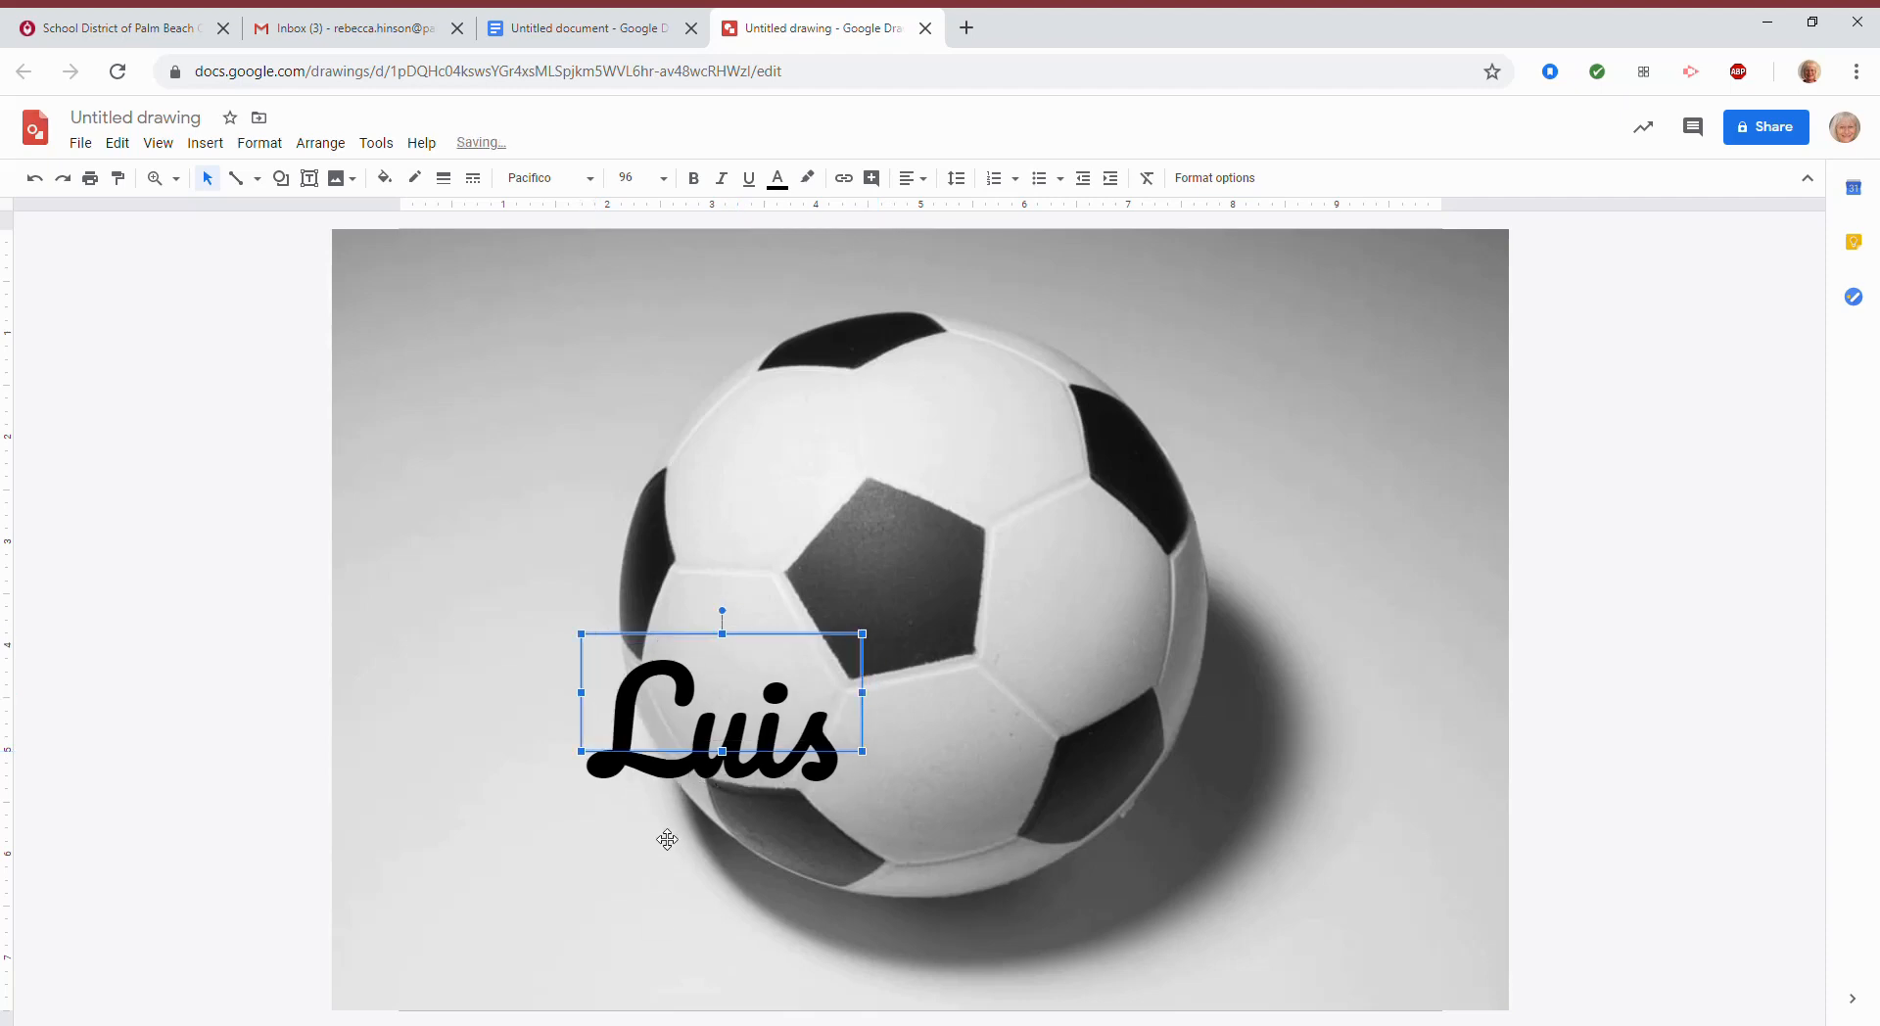
- Colour the Luis text red
drag(833, 741, 587, 734)
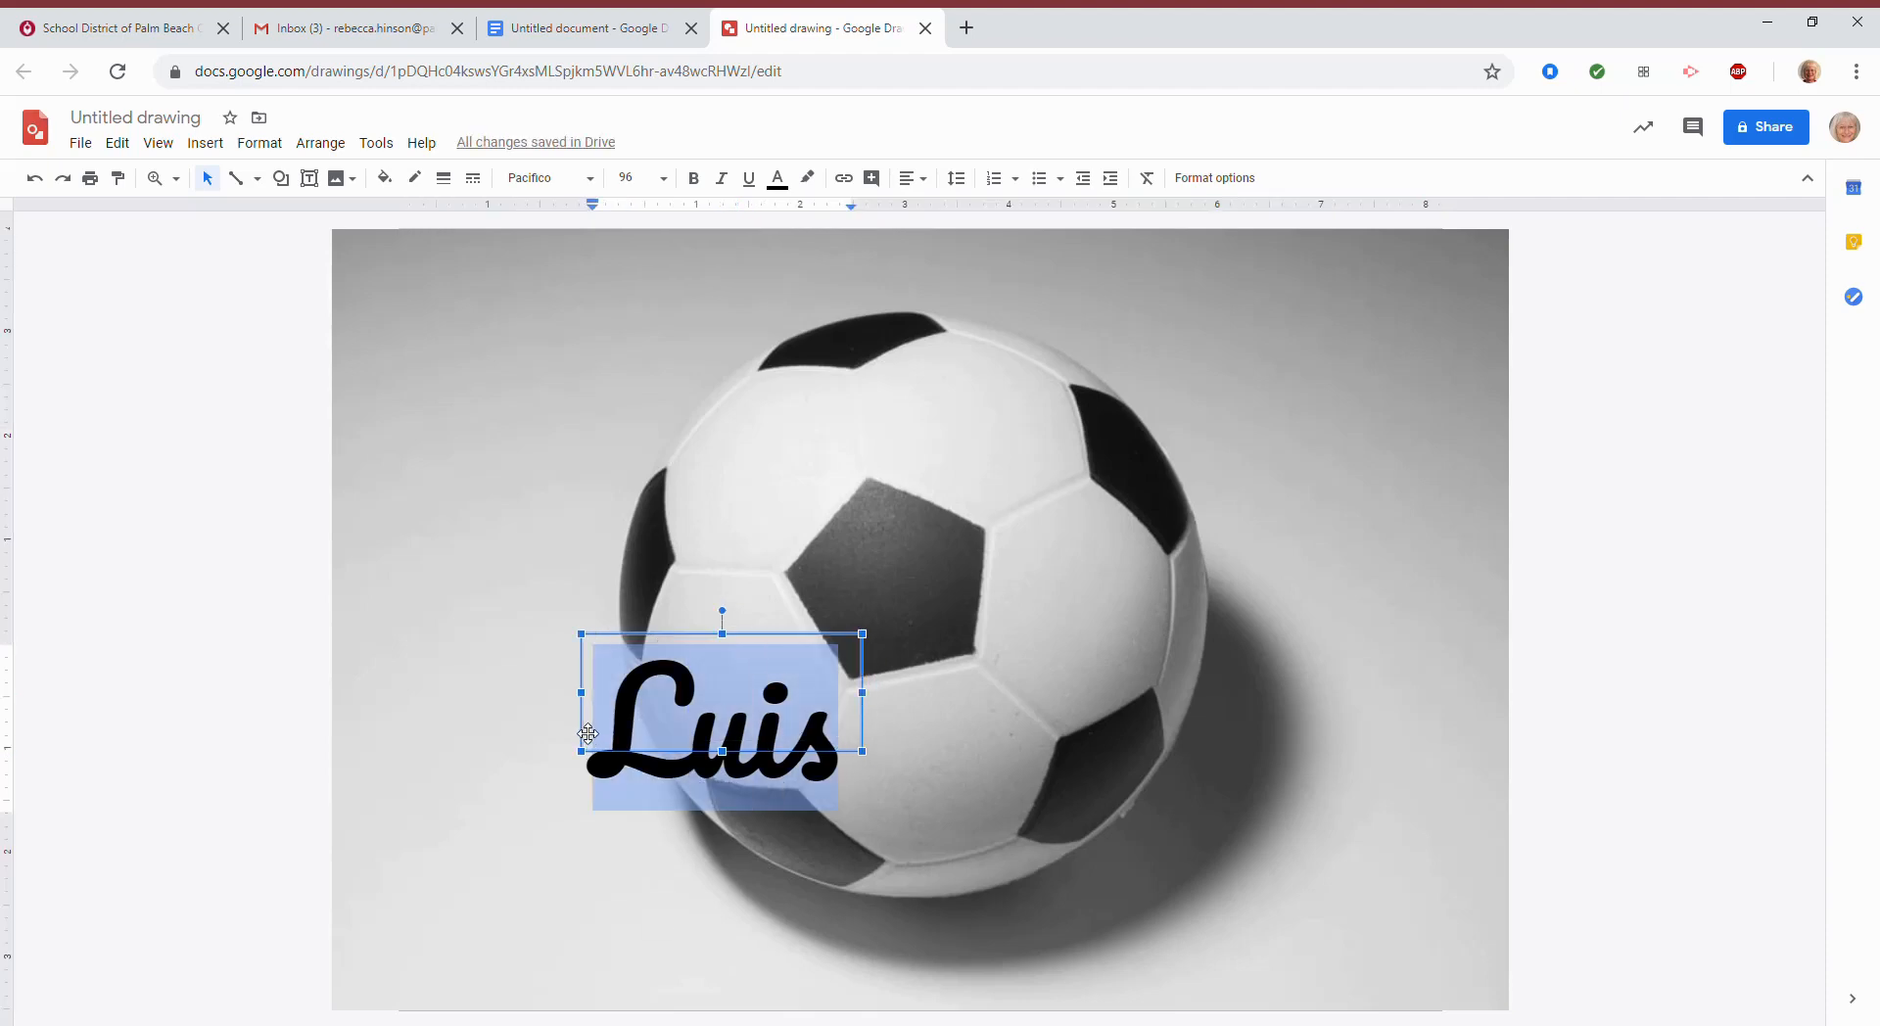
click(789, 188)
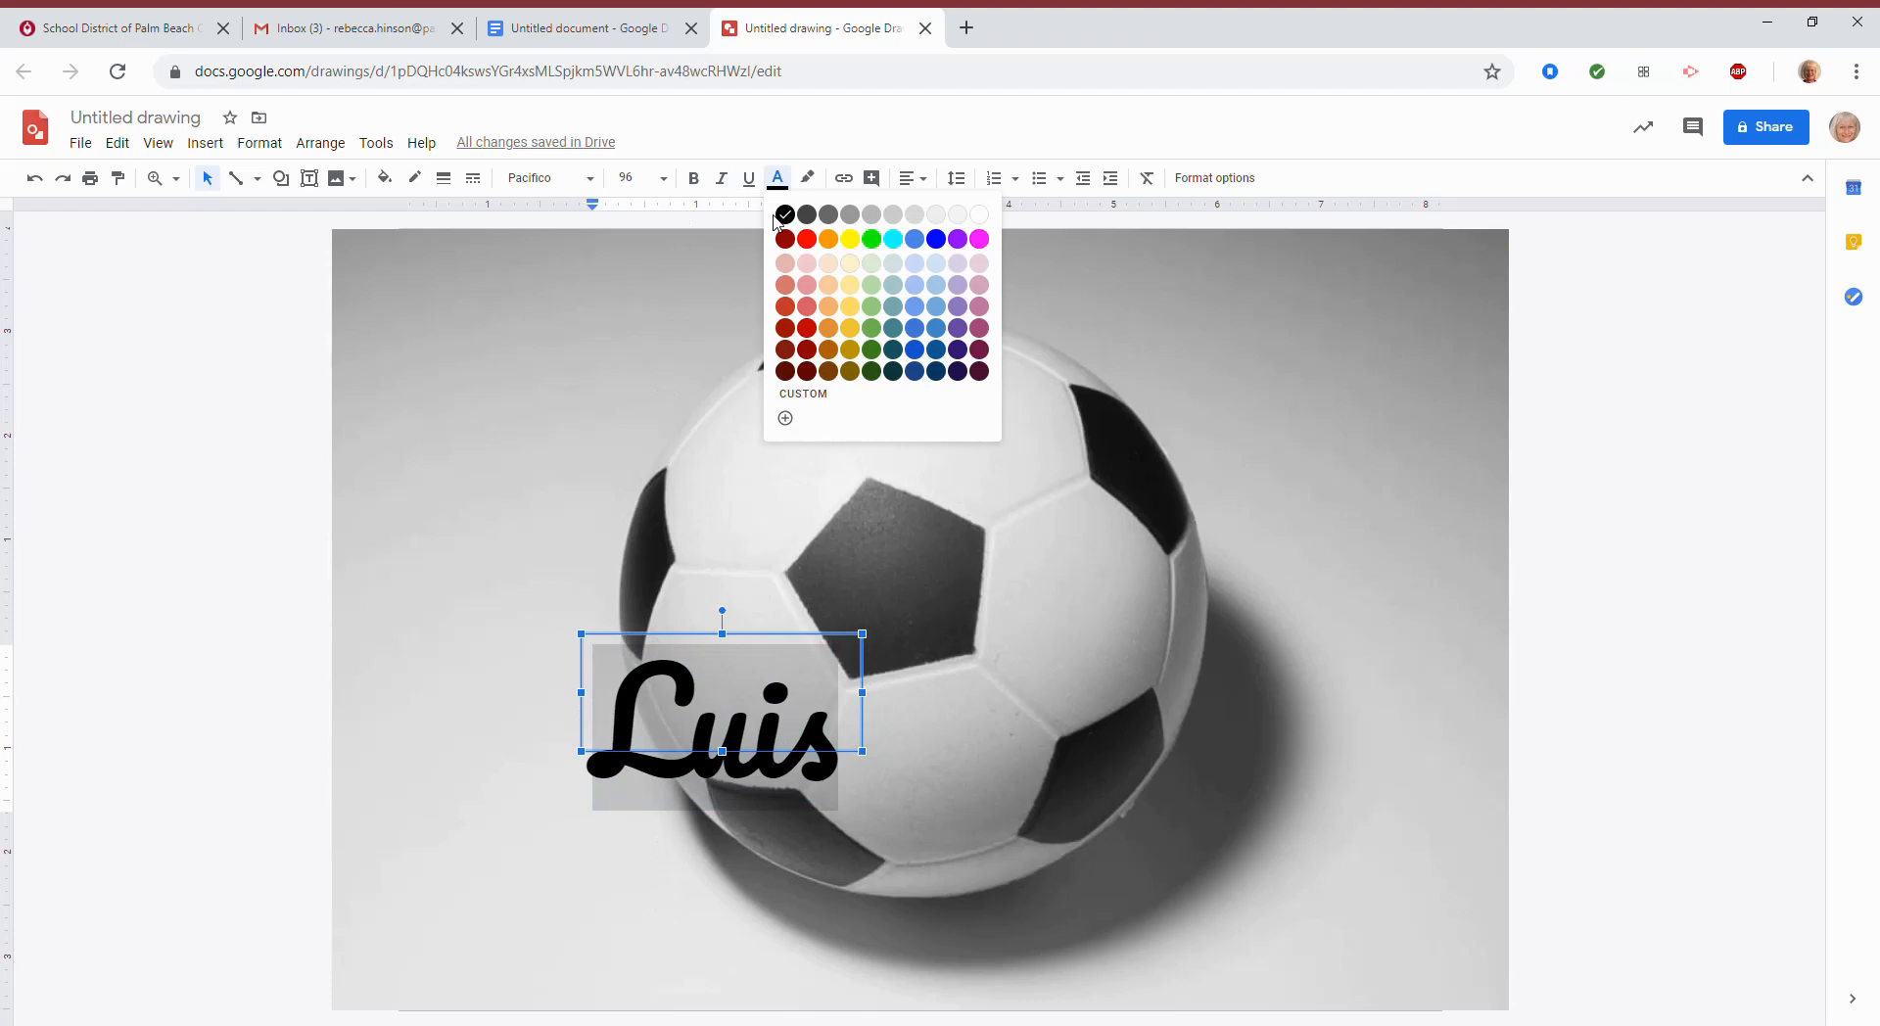
click(819, 241)
click(649, 963)
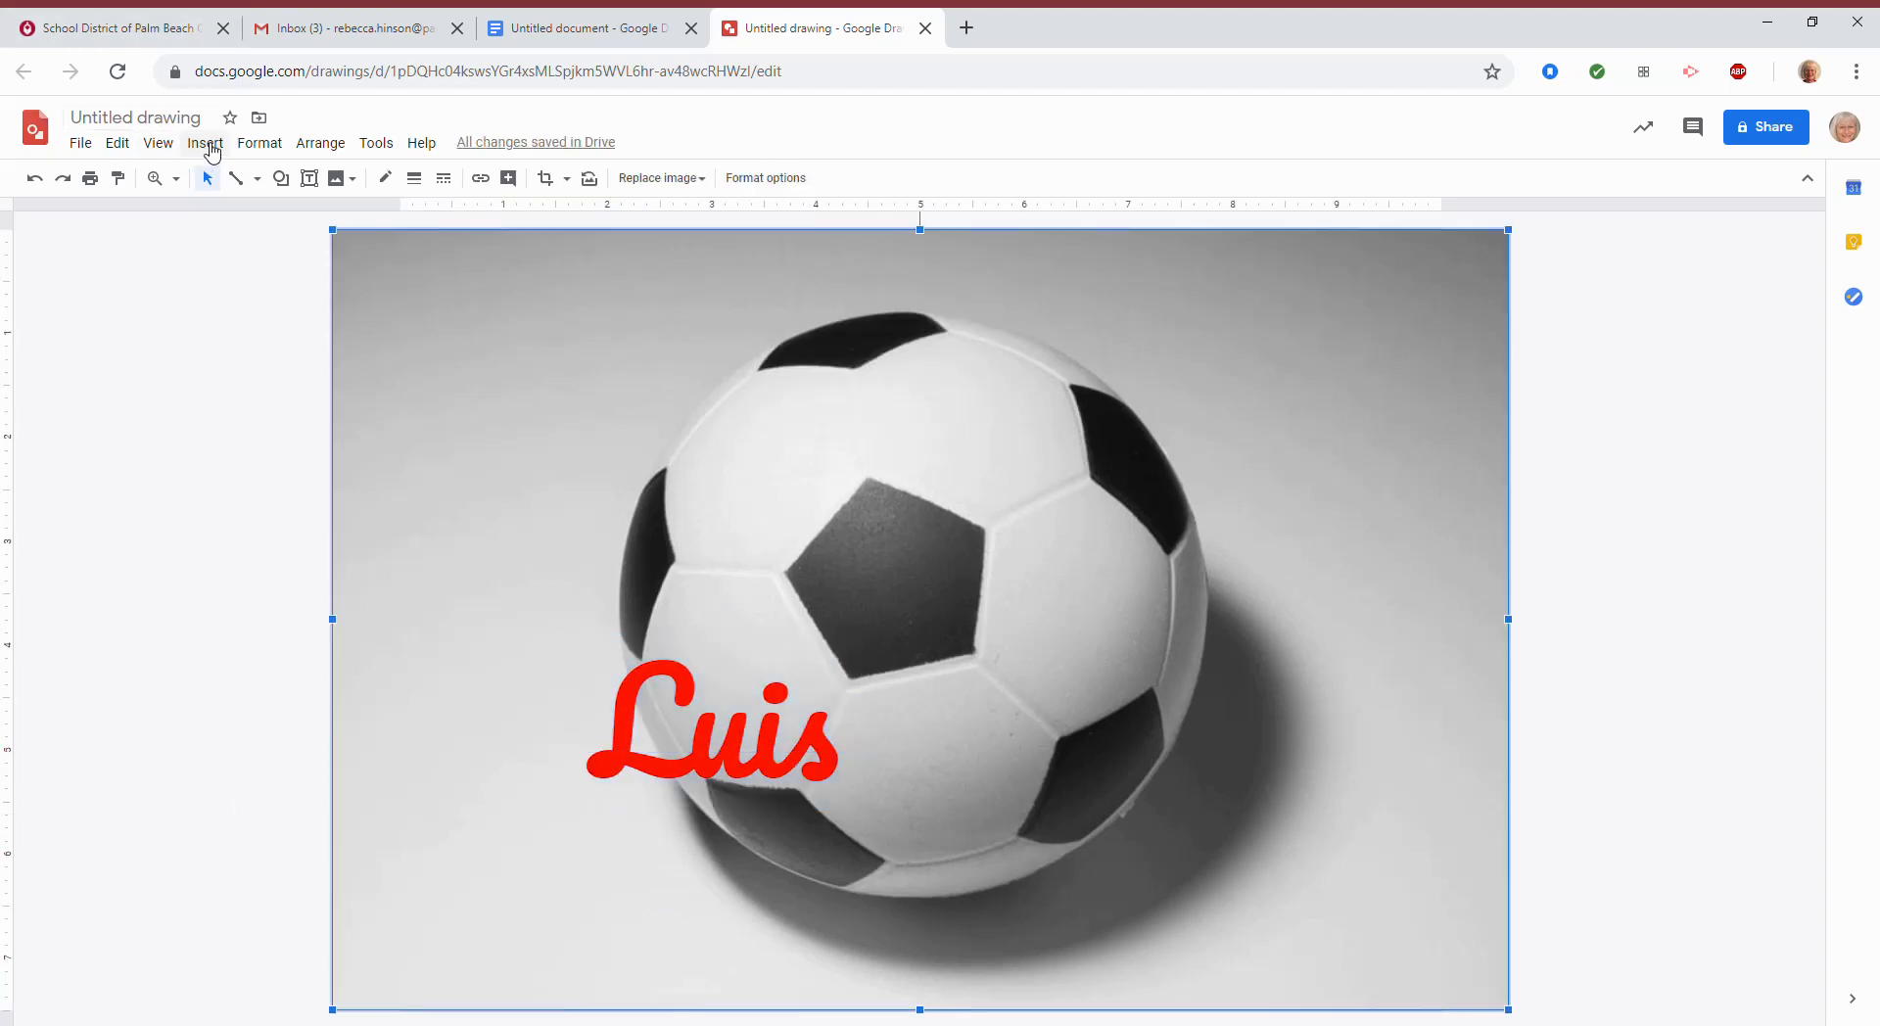
- Search web images for 'messi' and insert the photo of the footballer kicking a ball
click(211, 149)
mouse_move(232, 181)
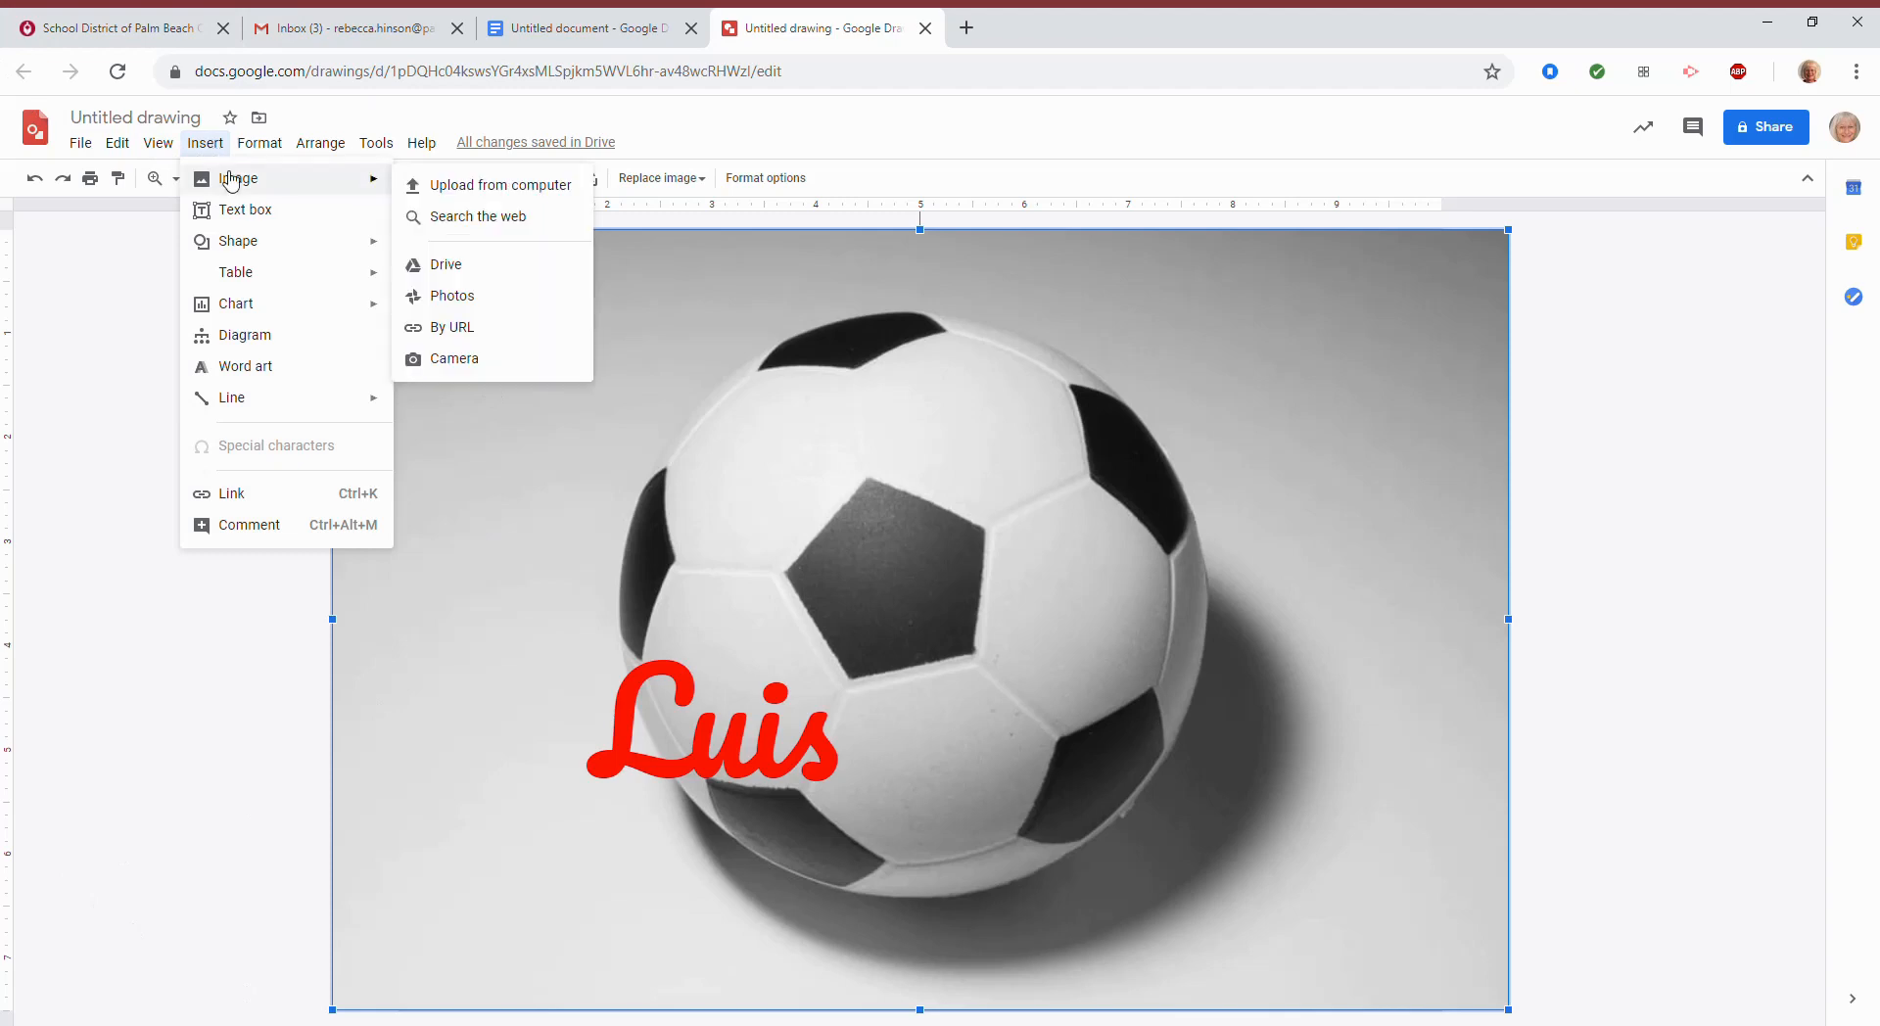
click(472, 217)
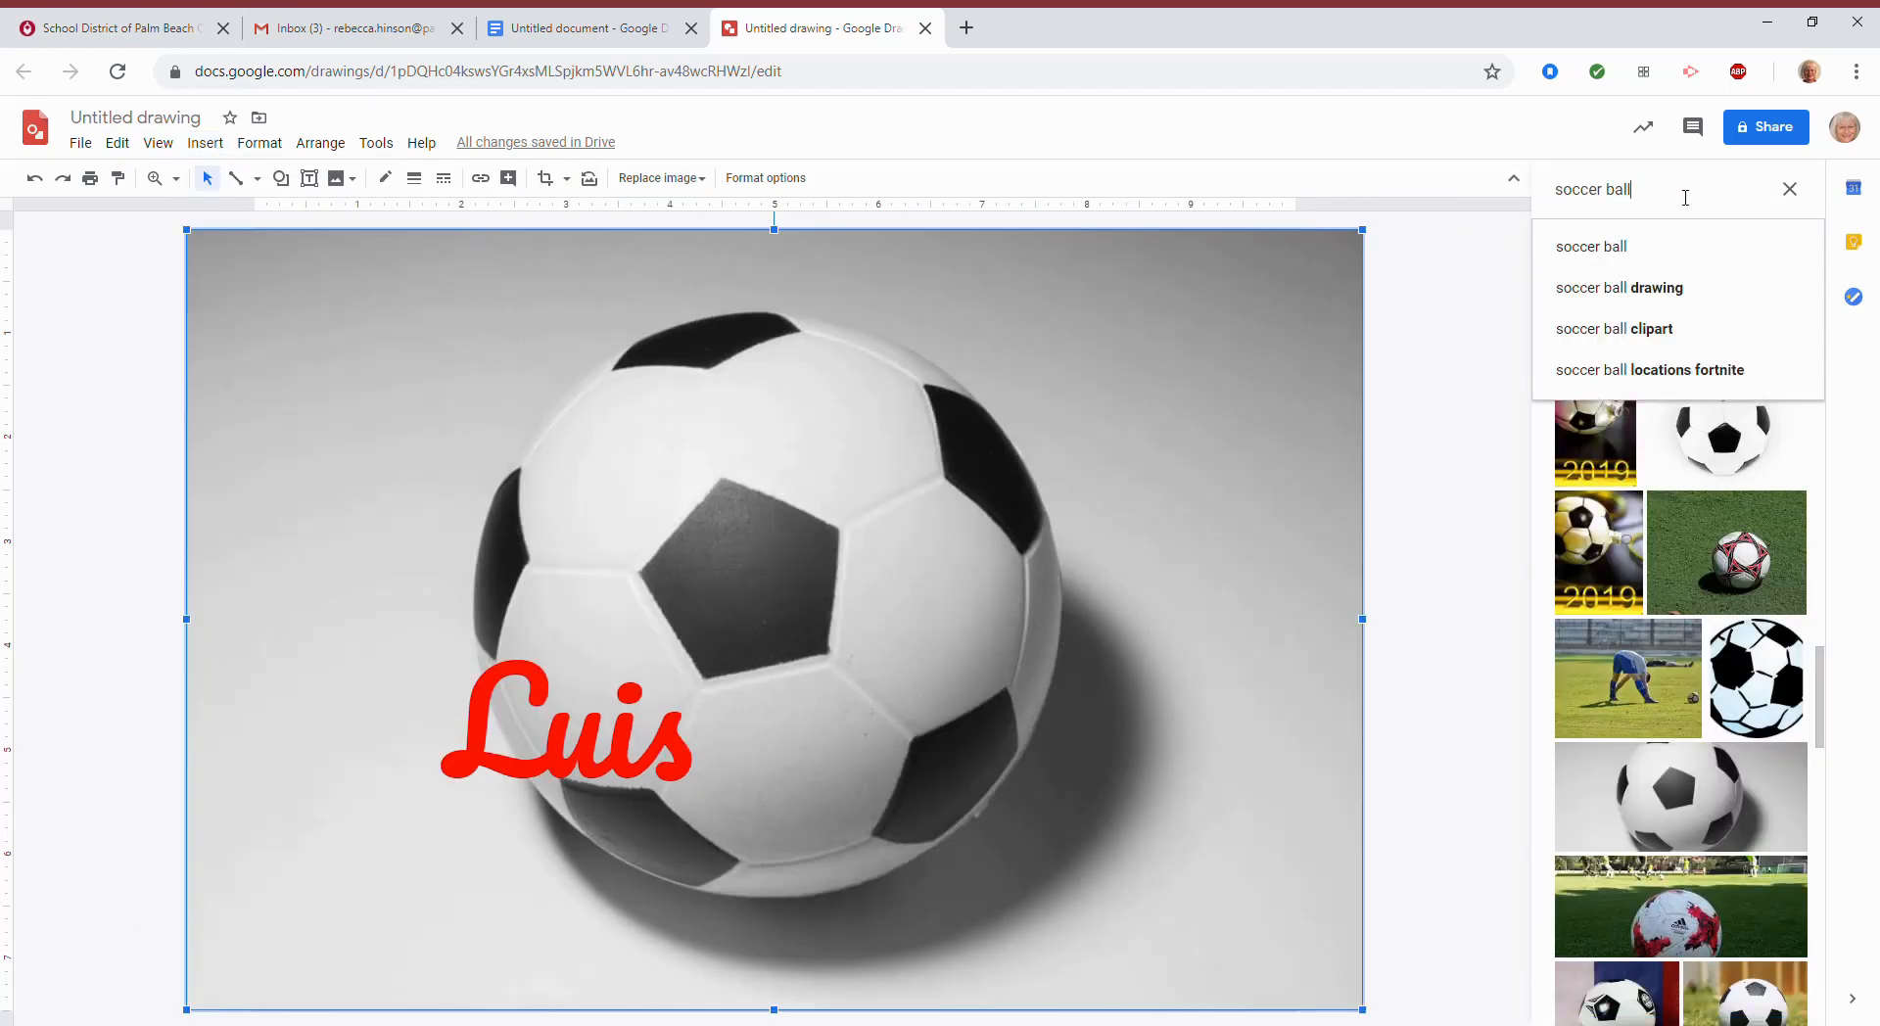
text(messi)
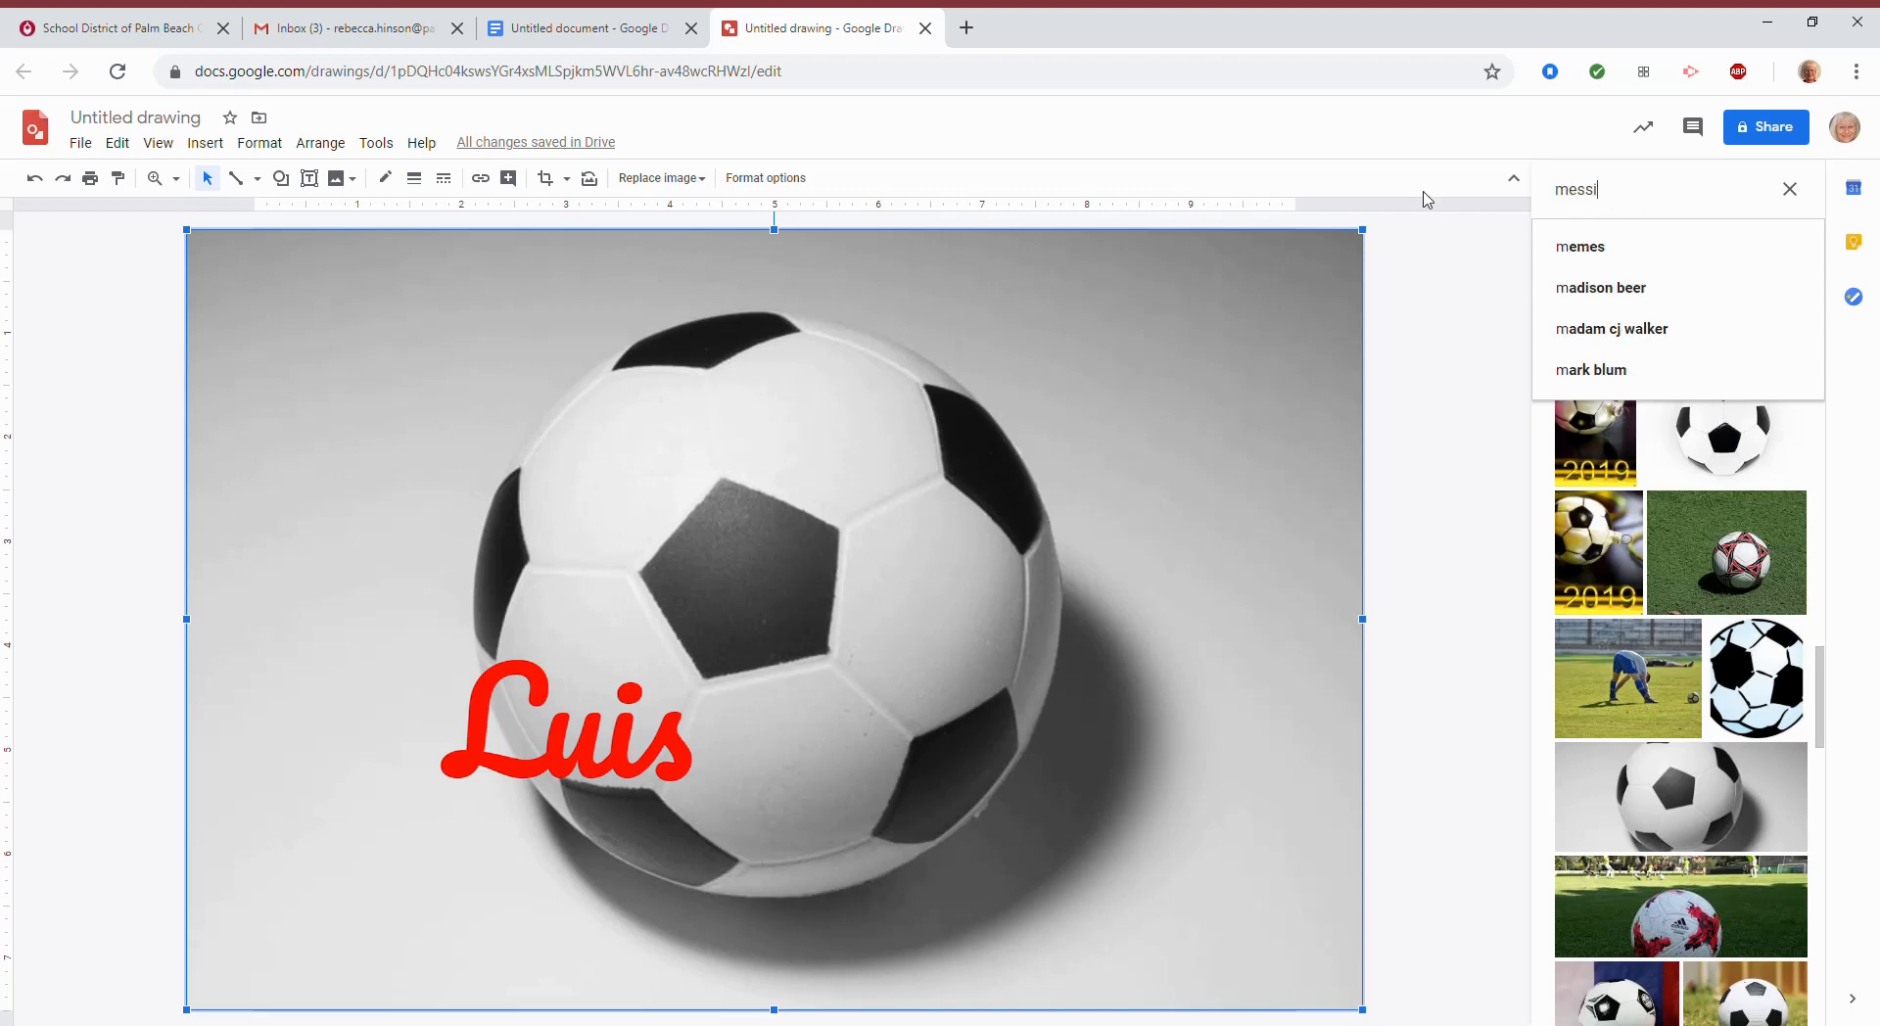
text(s)
key(BackSpace)
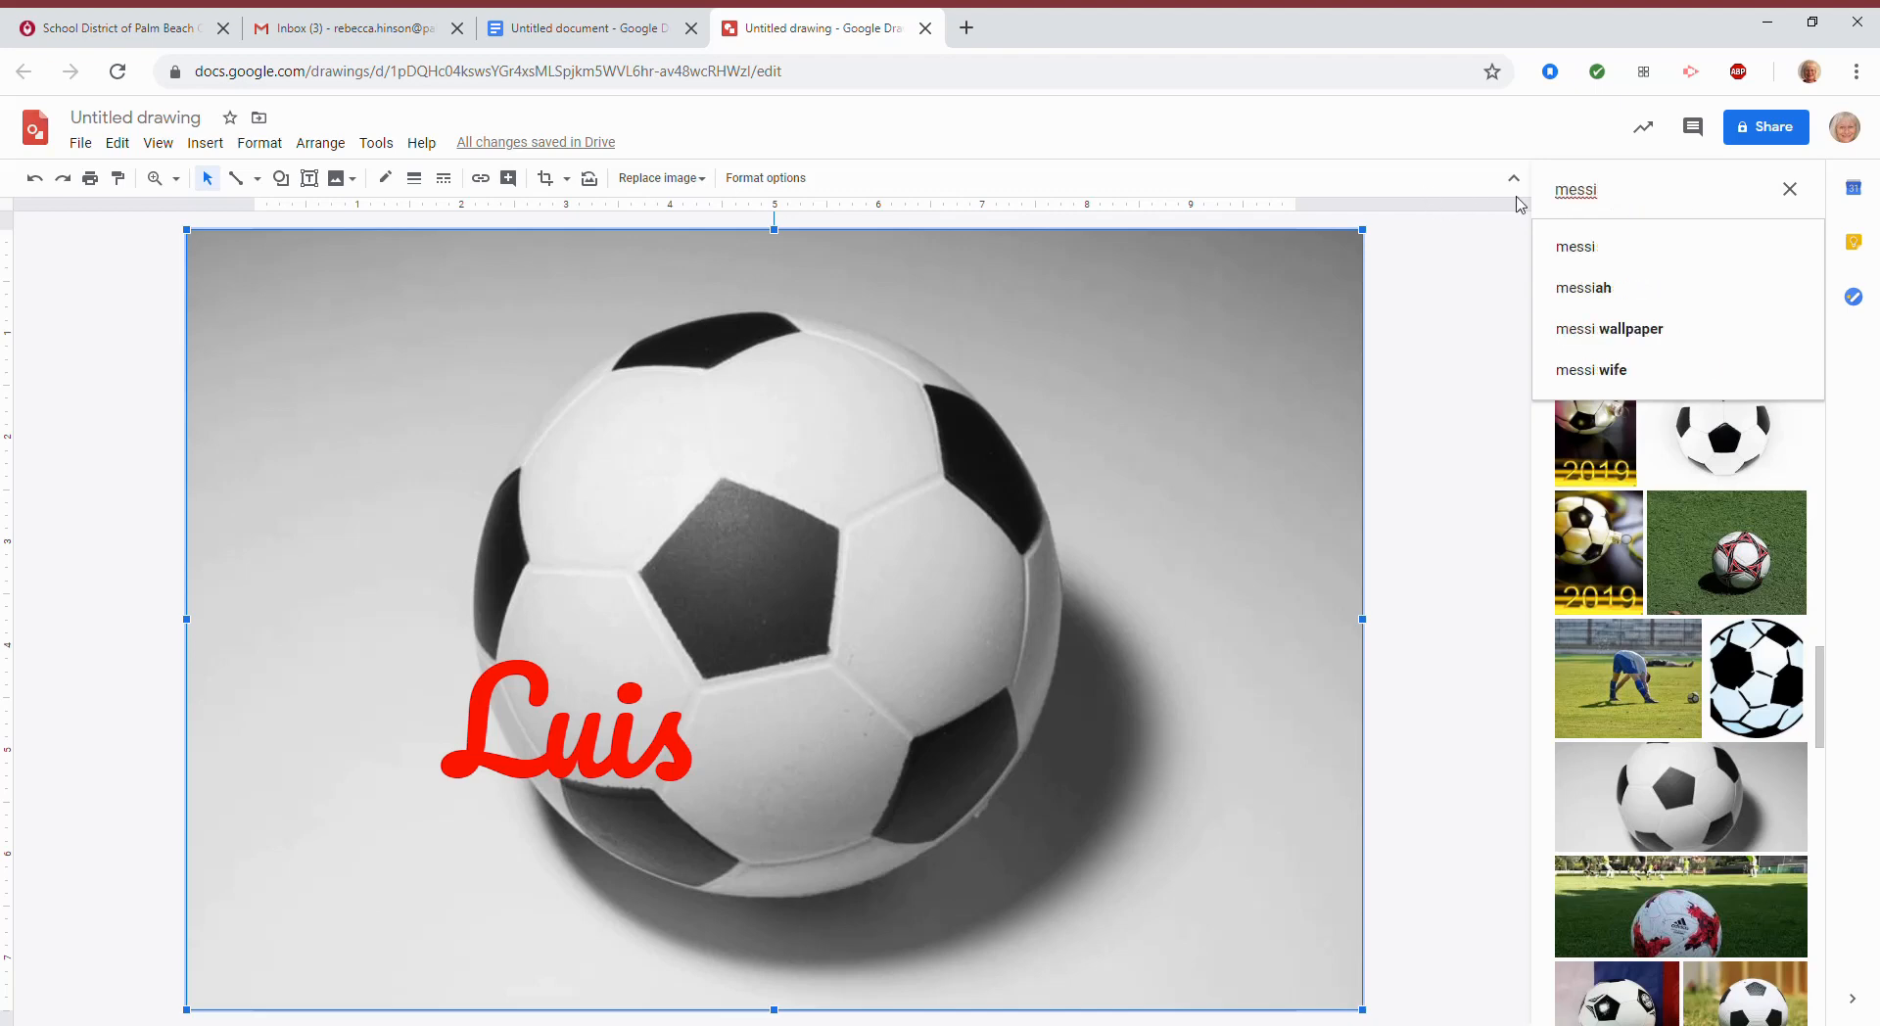
key(Return)
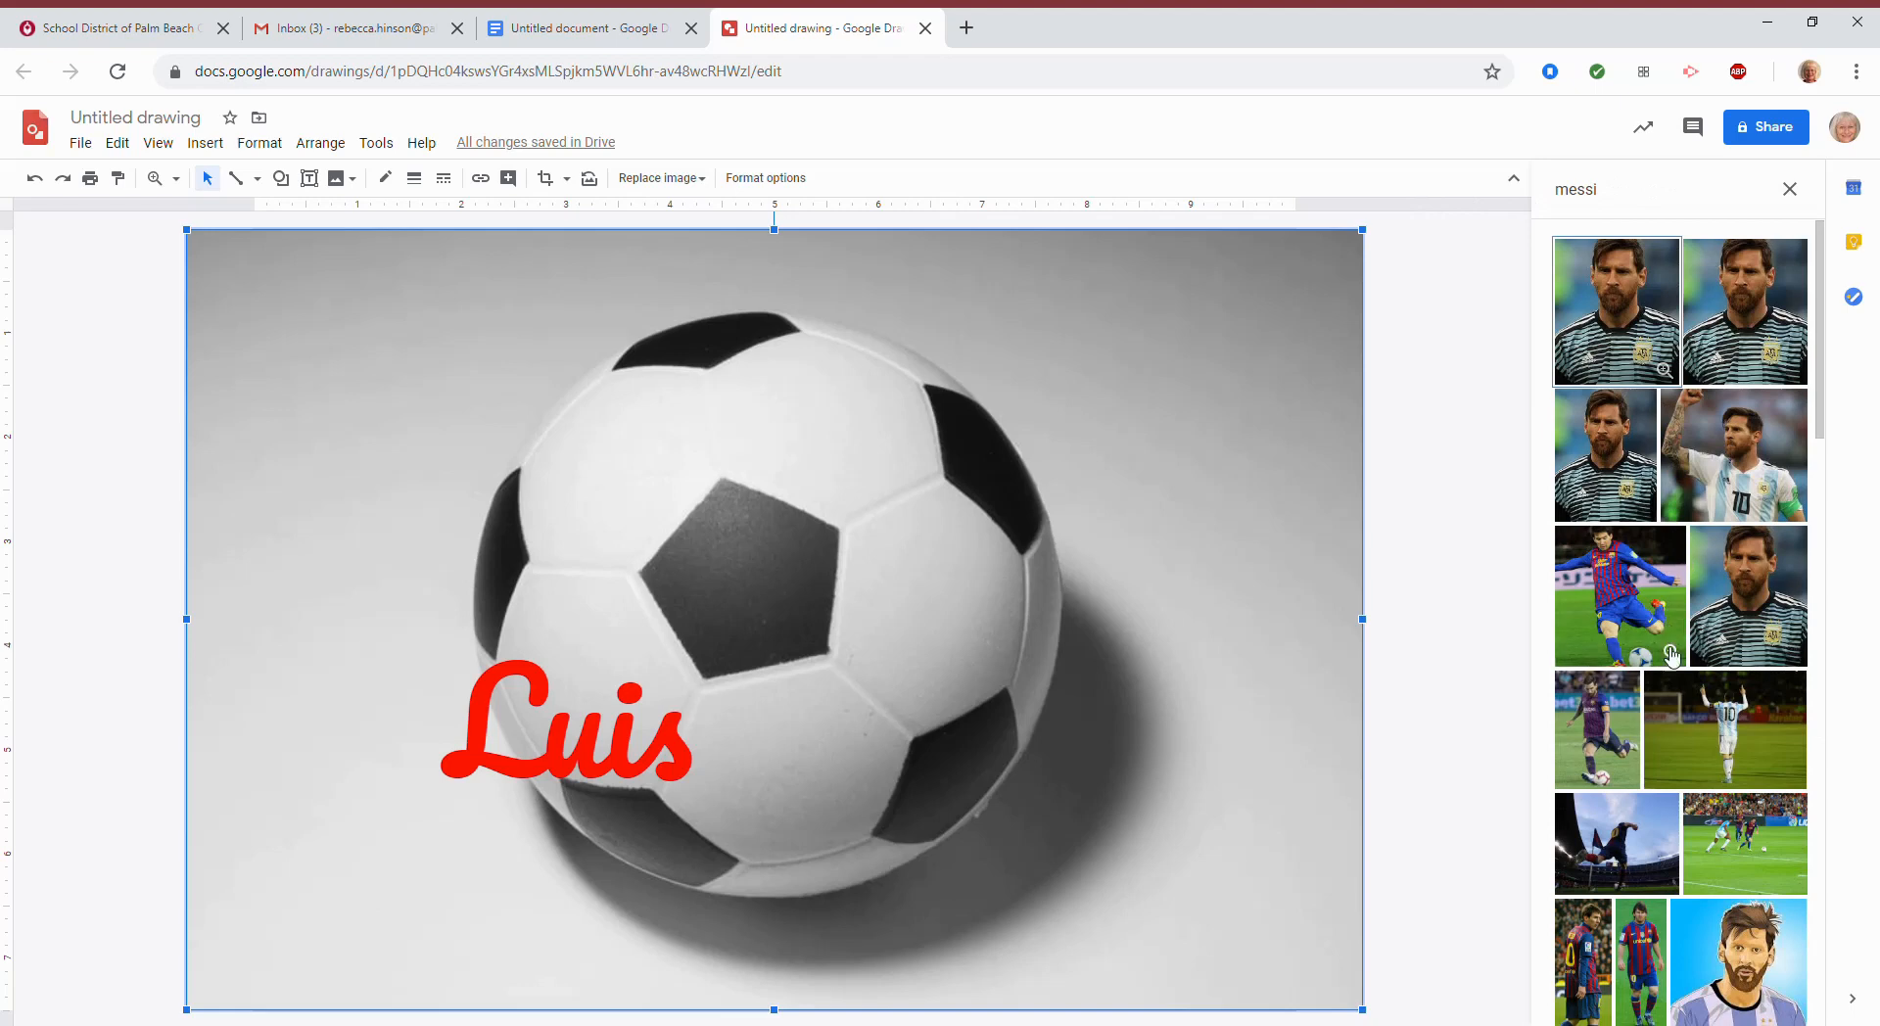
click(1617, 735)
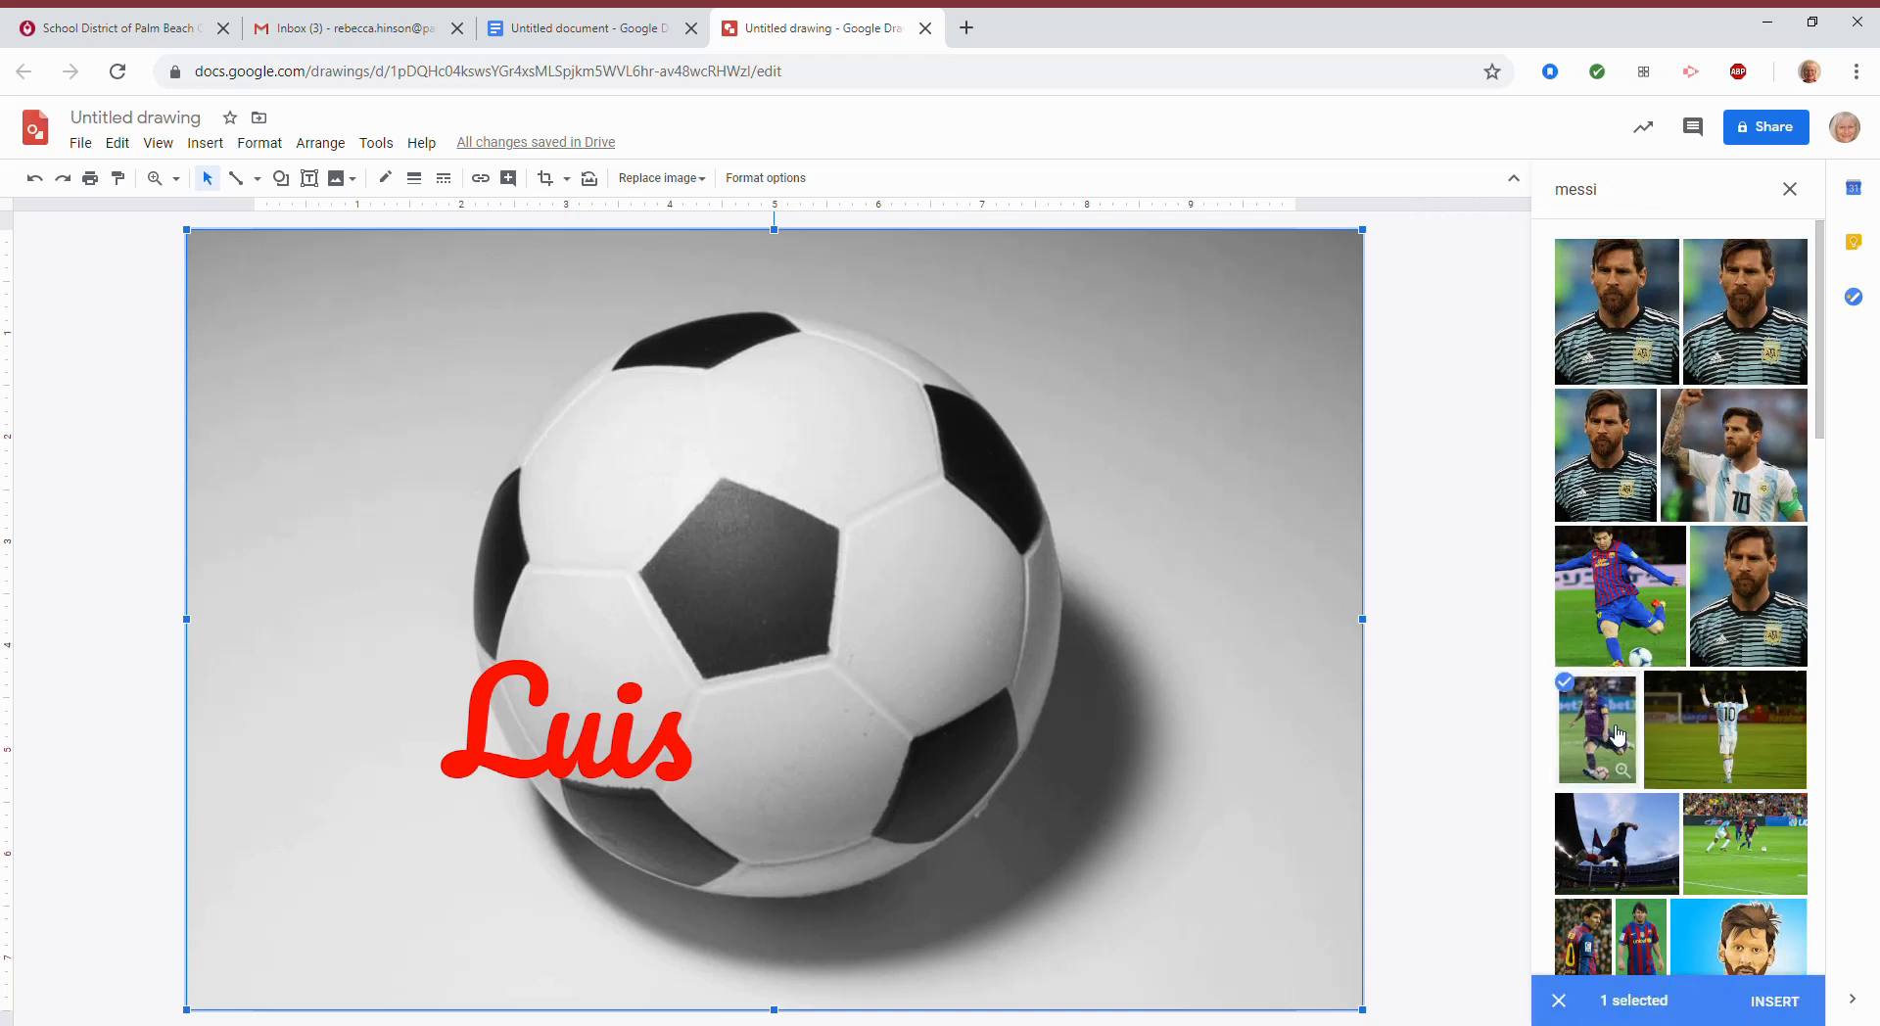
click(1774, 1000)
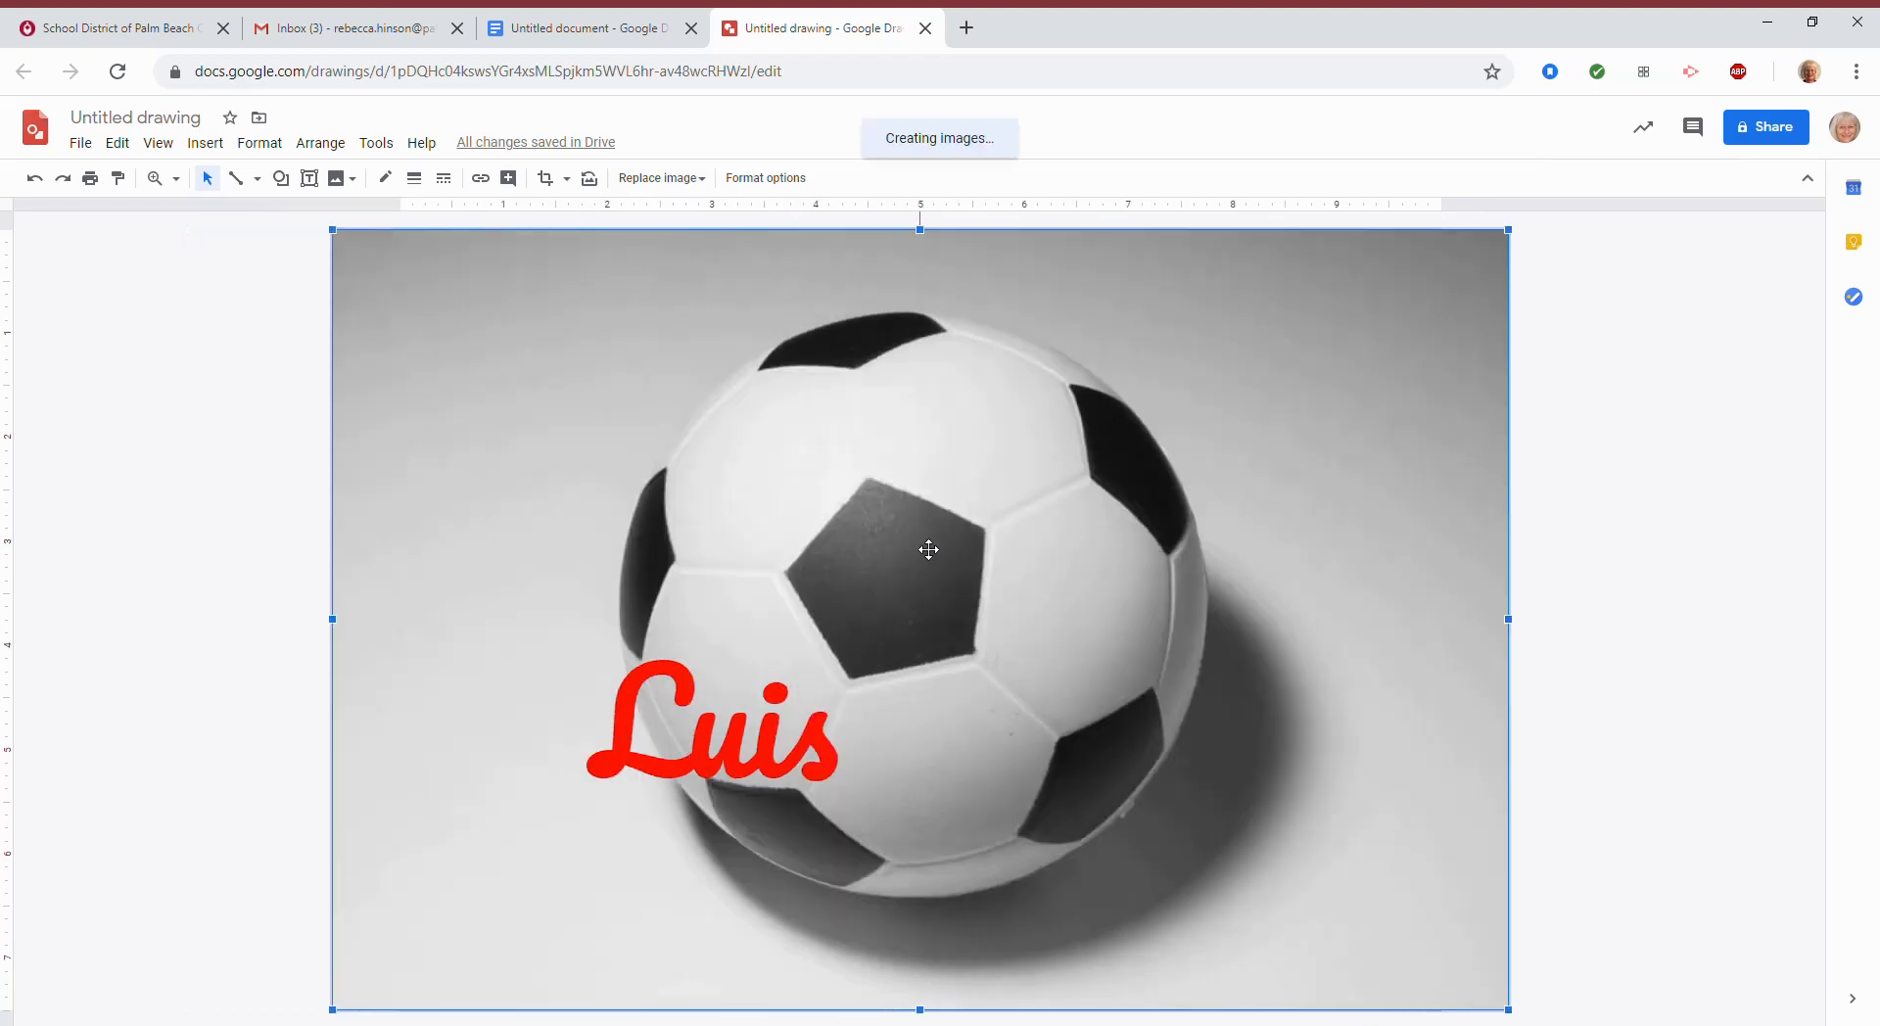
- Move the footballer photo right and shrink it into the canvas's bottom-right corner
drag(884, 479, 1302, 641)
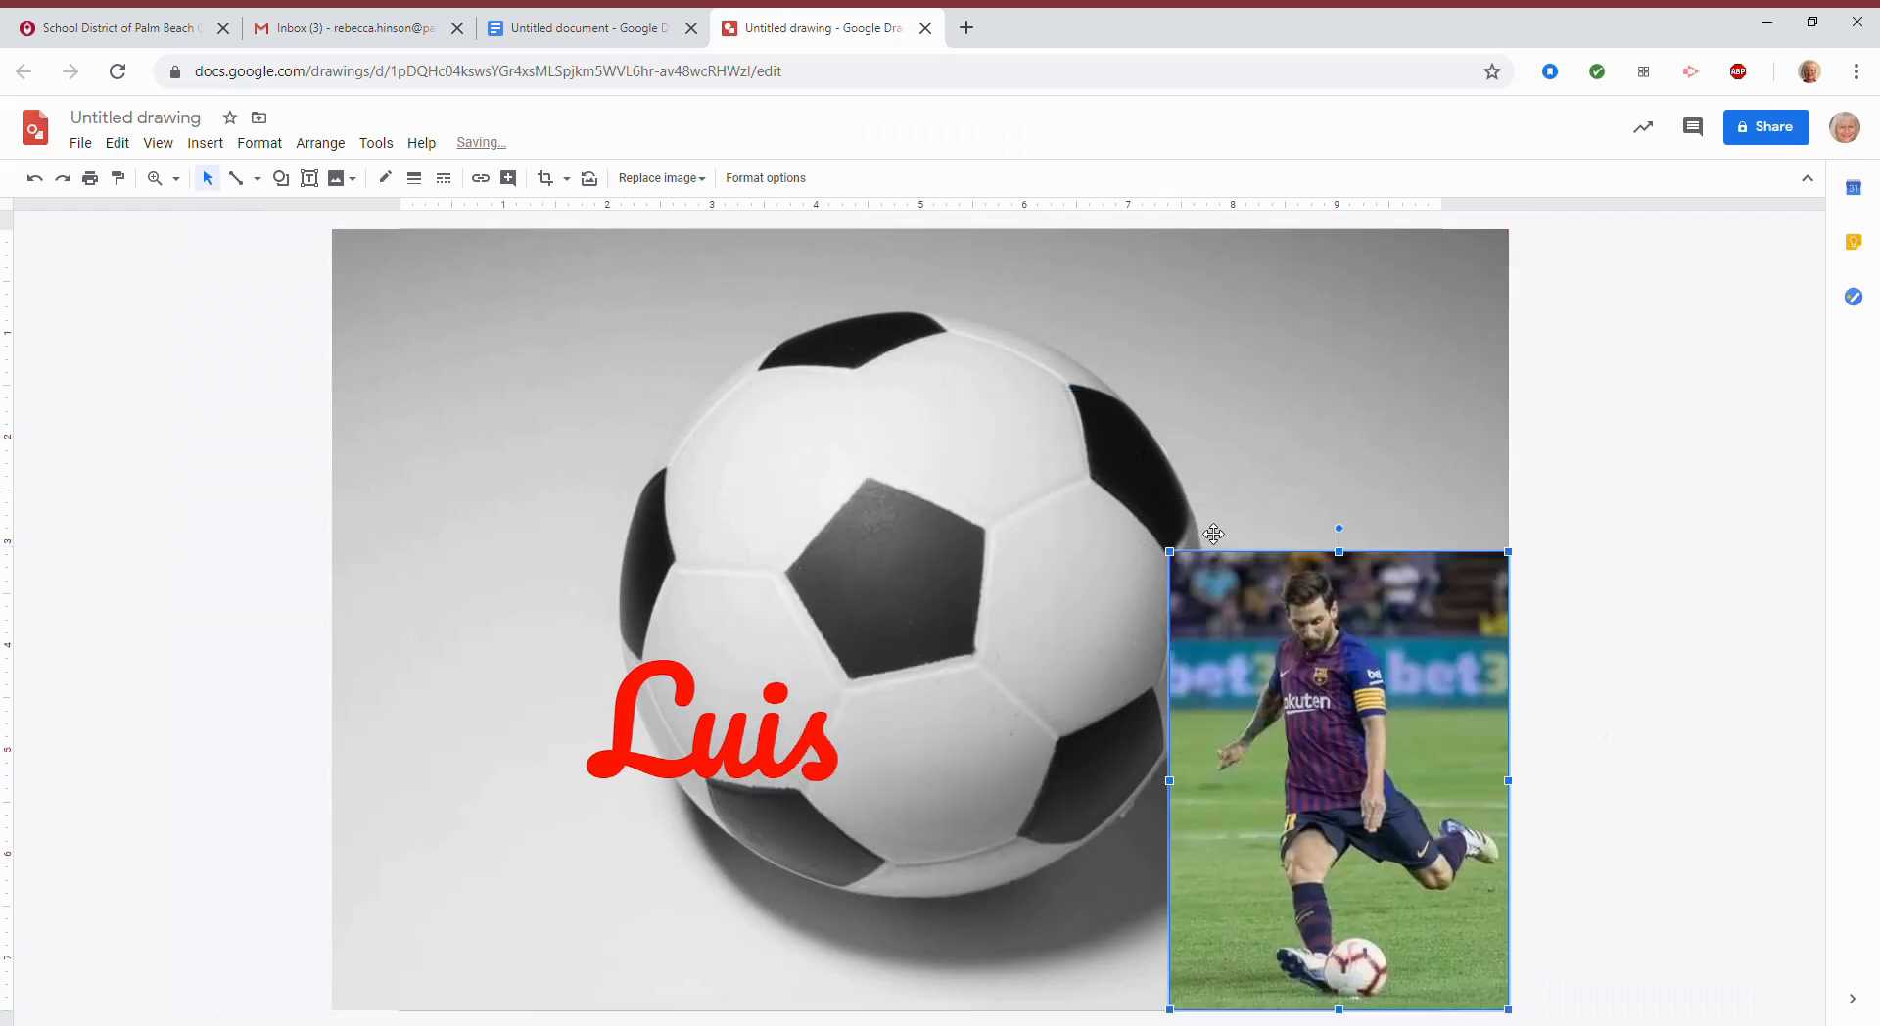
drag(1177, 559, 1260, 673)
click(1577, 487)
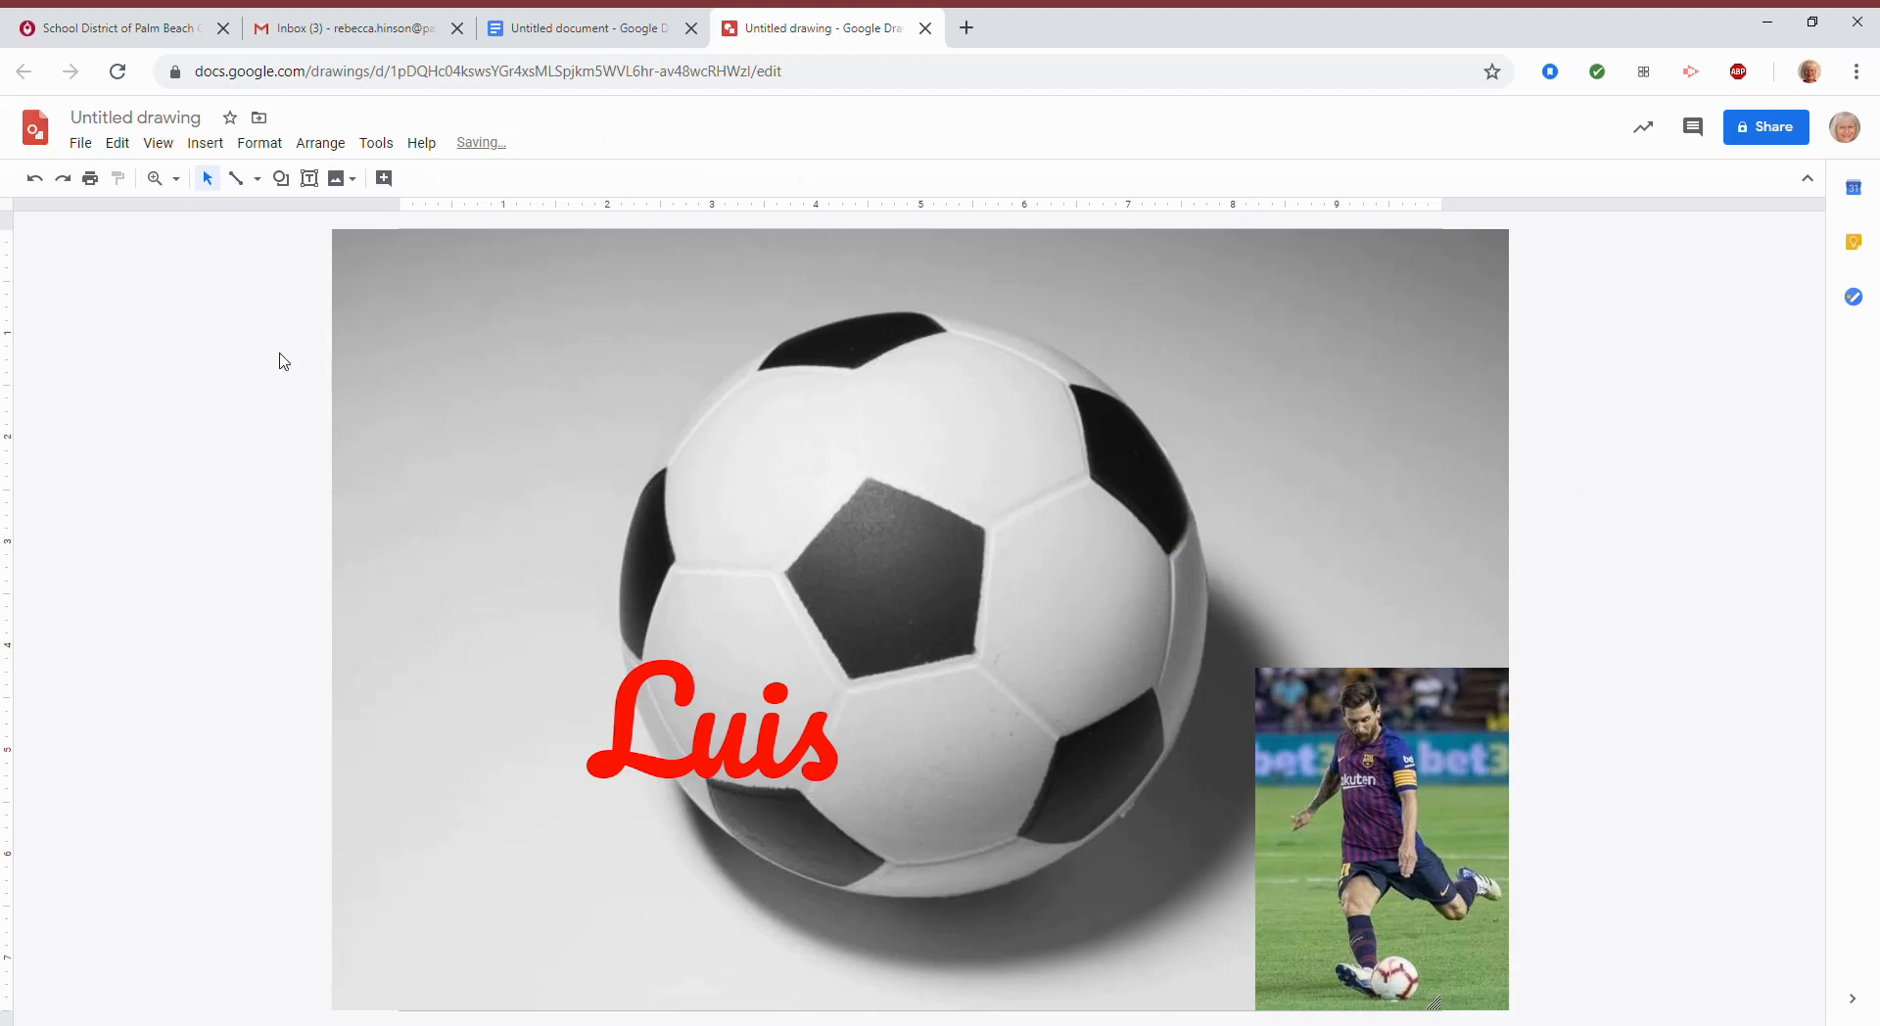
click(205, 143)
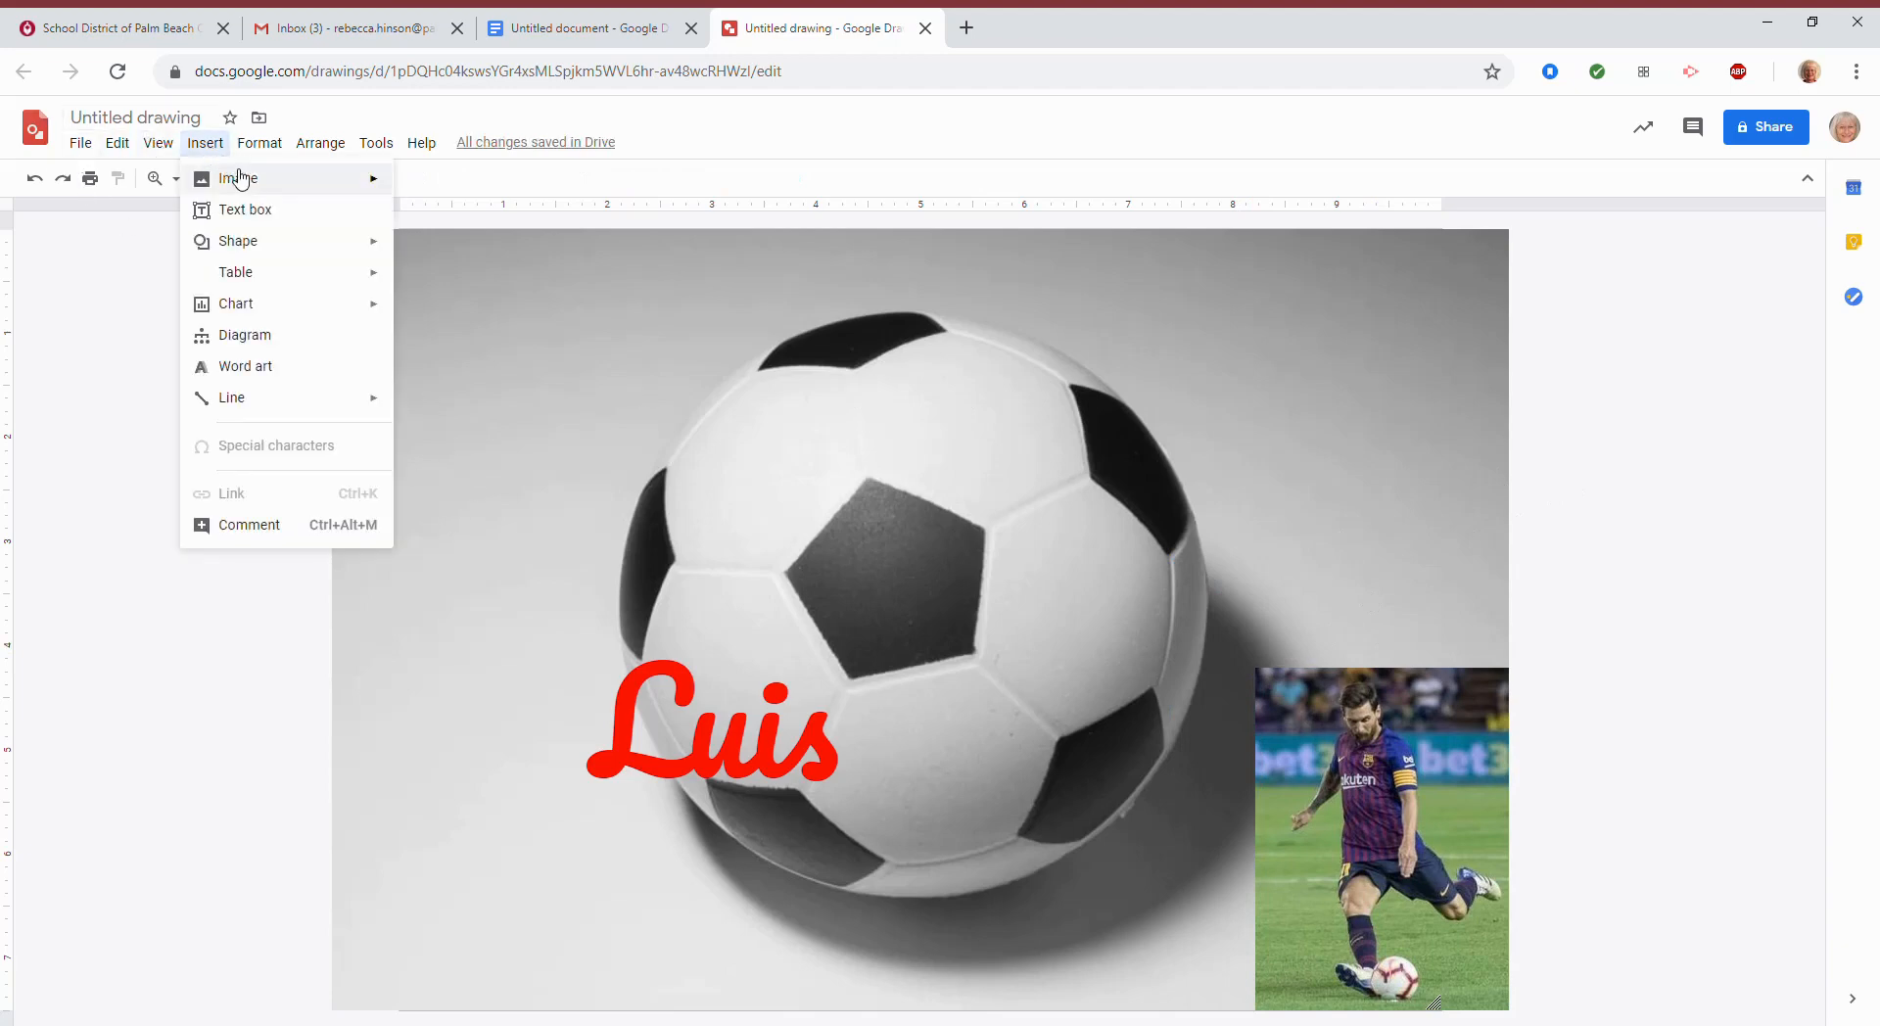
- Replace the image search with the suggested 'christian' player and insert the red number 7 kit photo
mouse_move(243, 183)
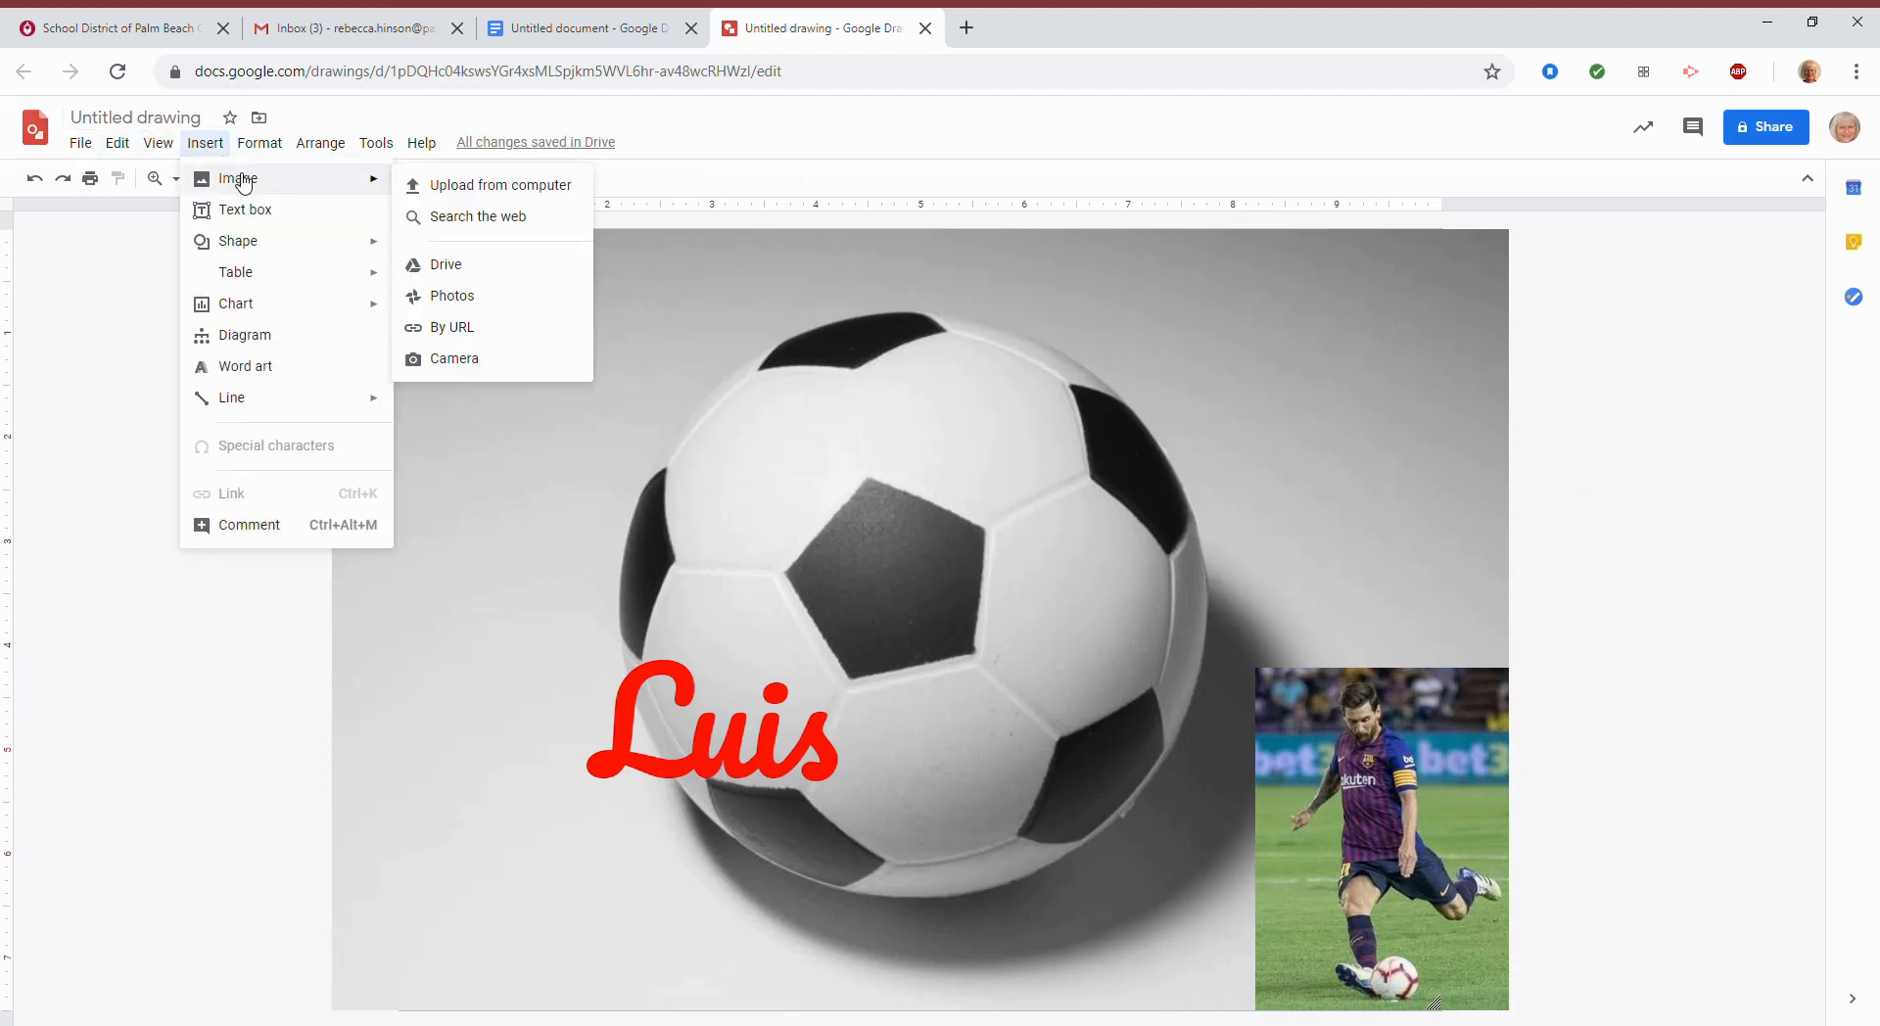
click(514, 216)
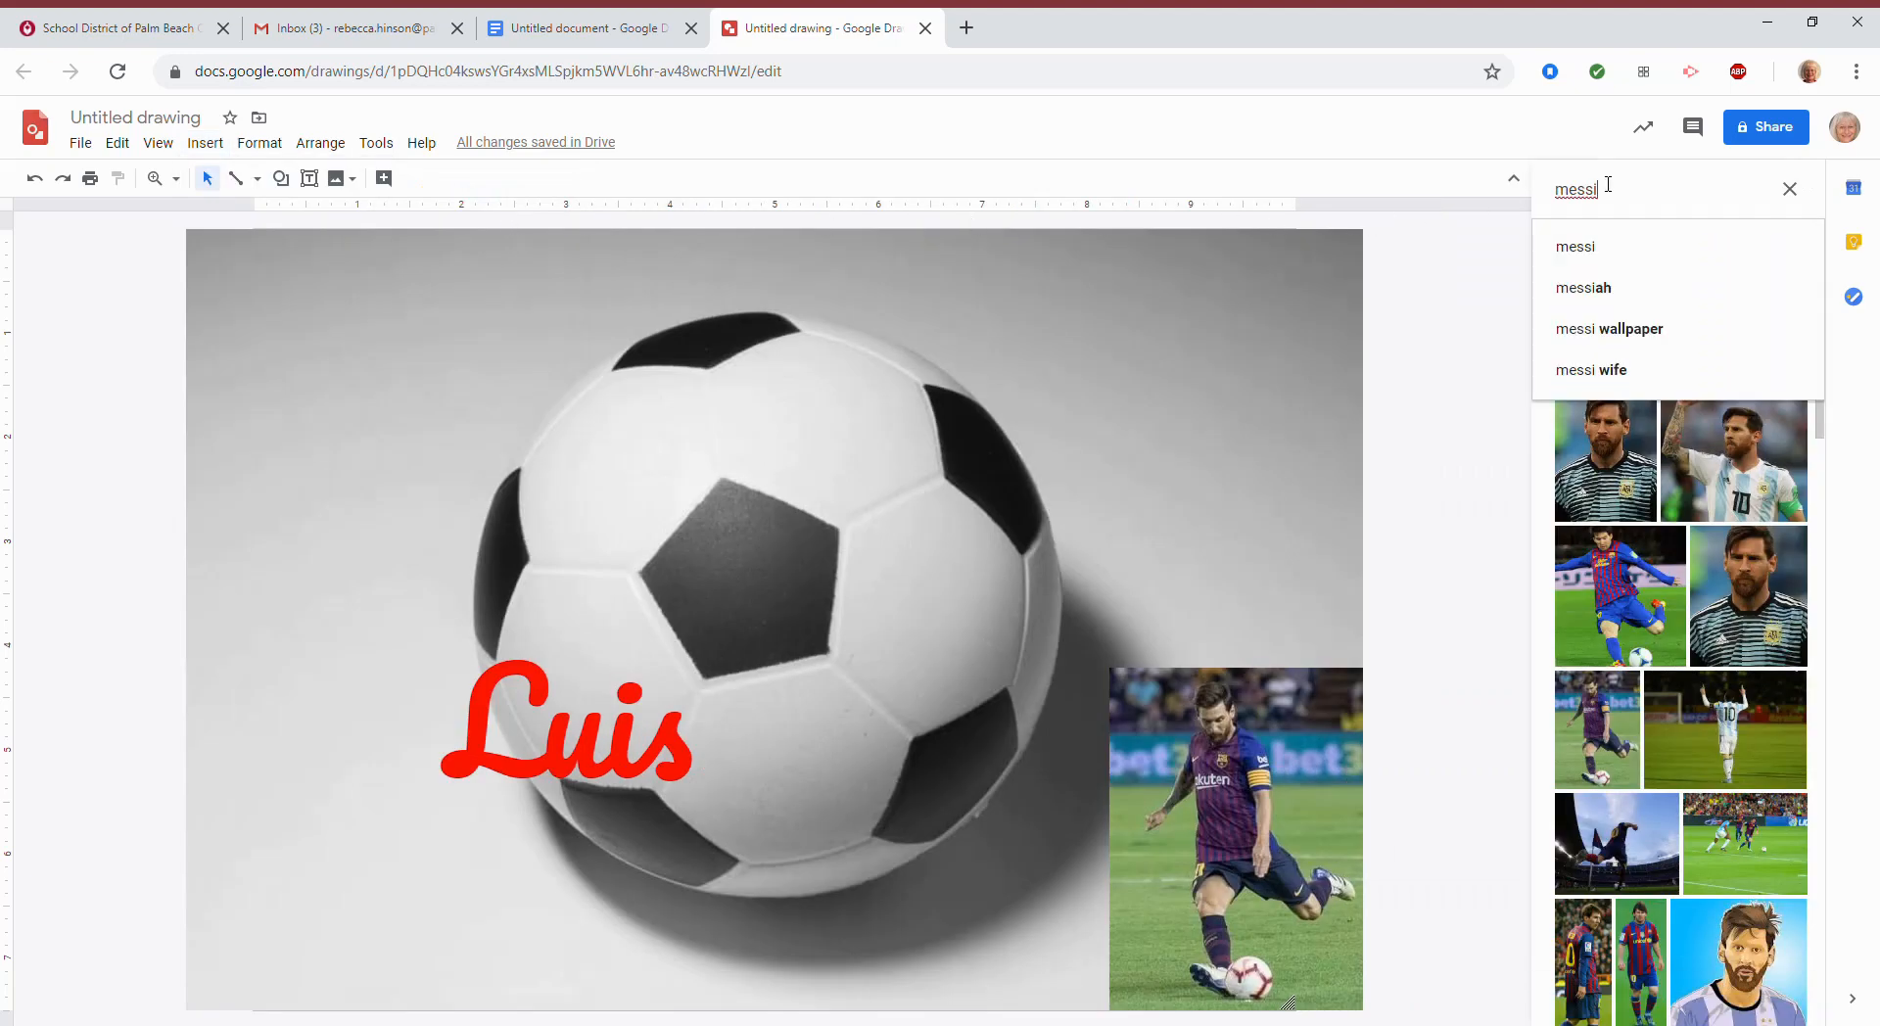
drag(1628, 193, 1529, 197)
text(ch)
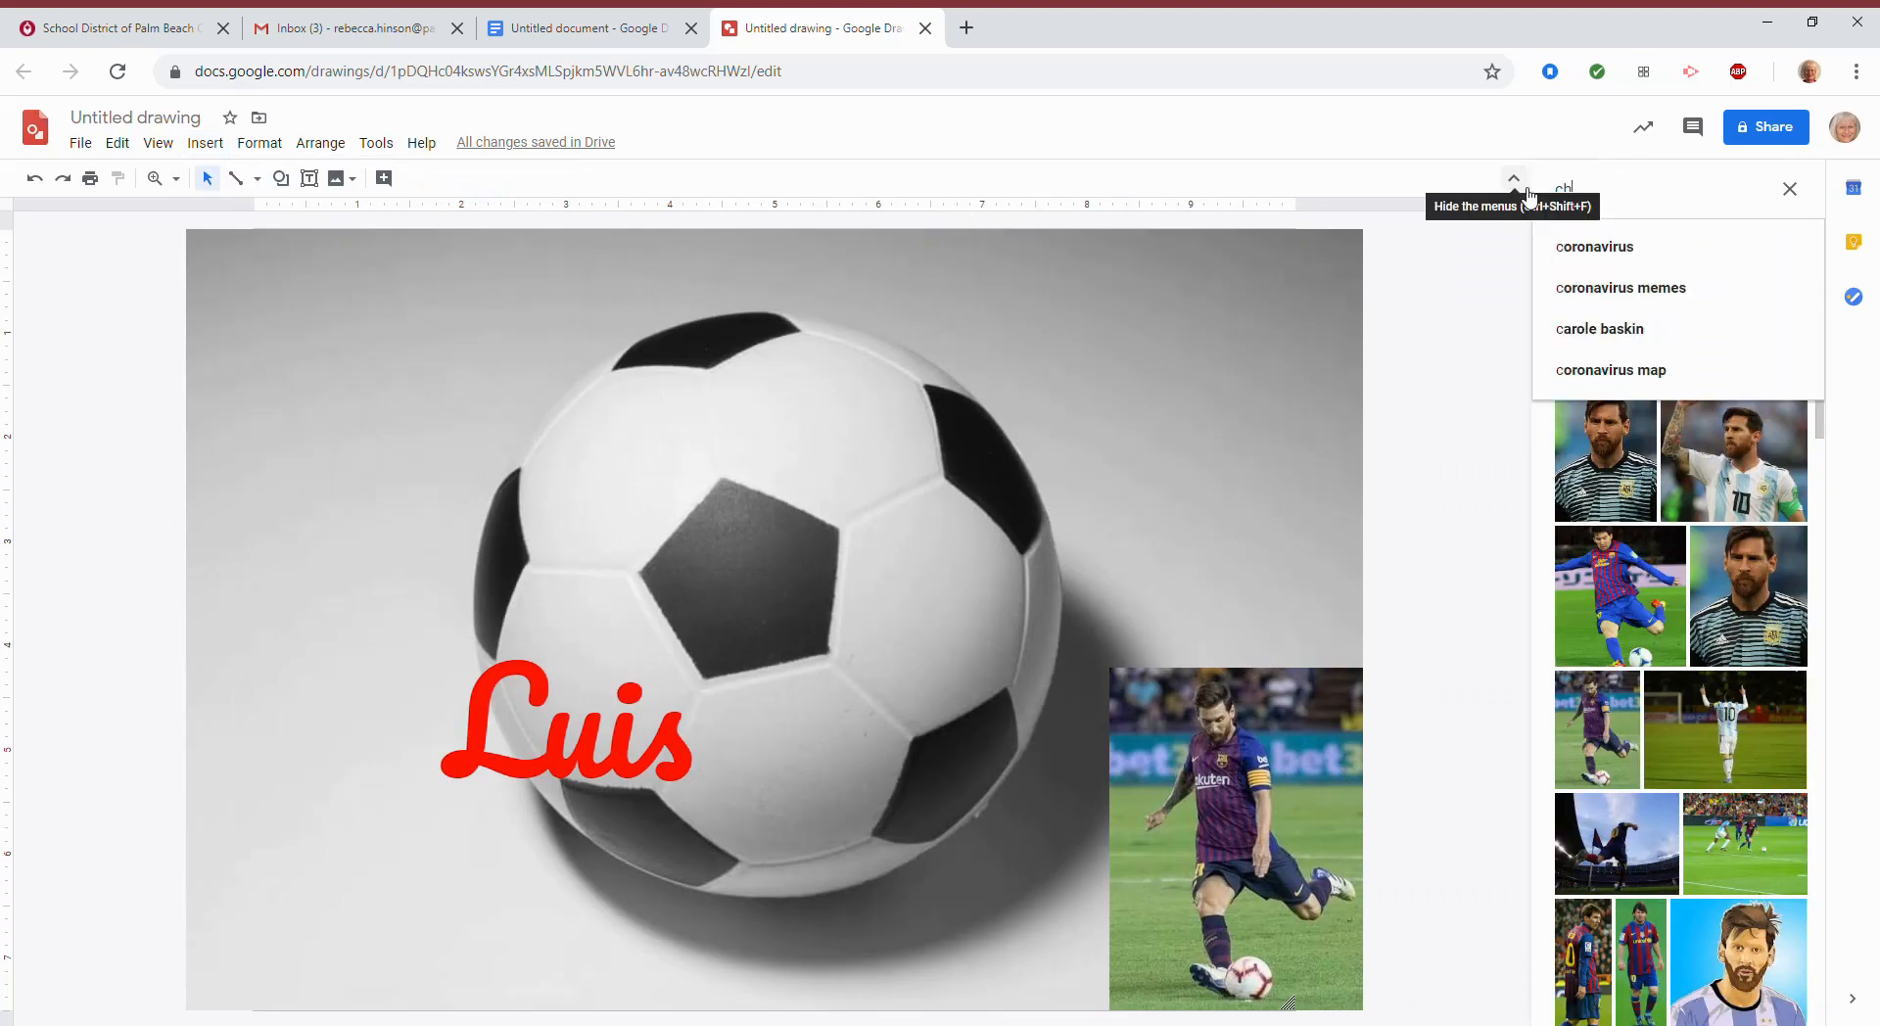
text(ristiano)
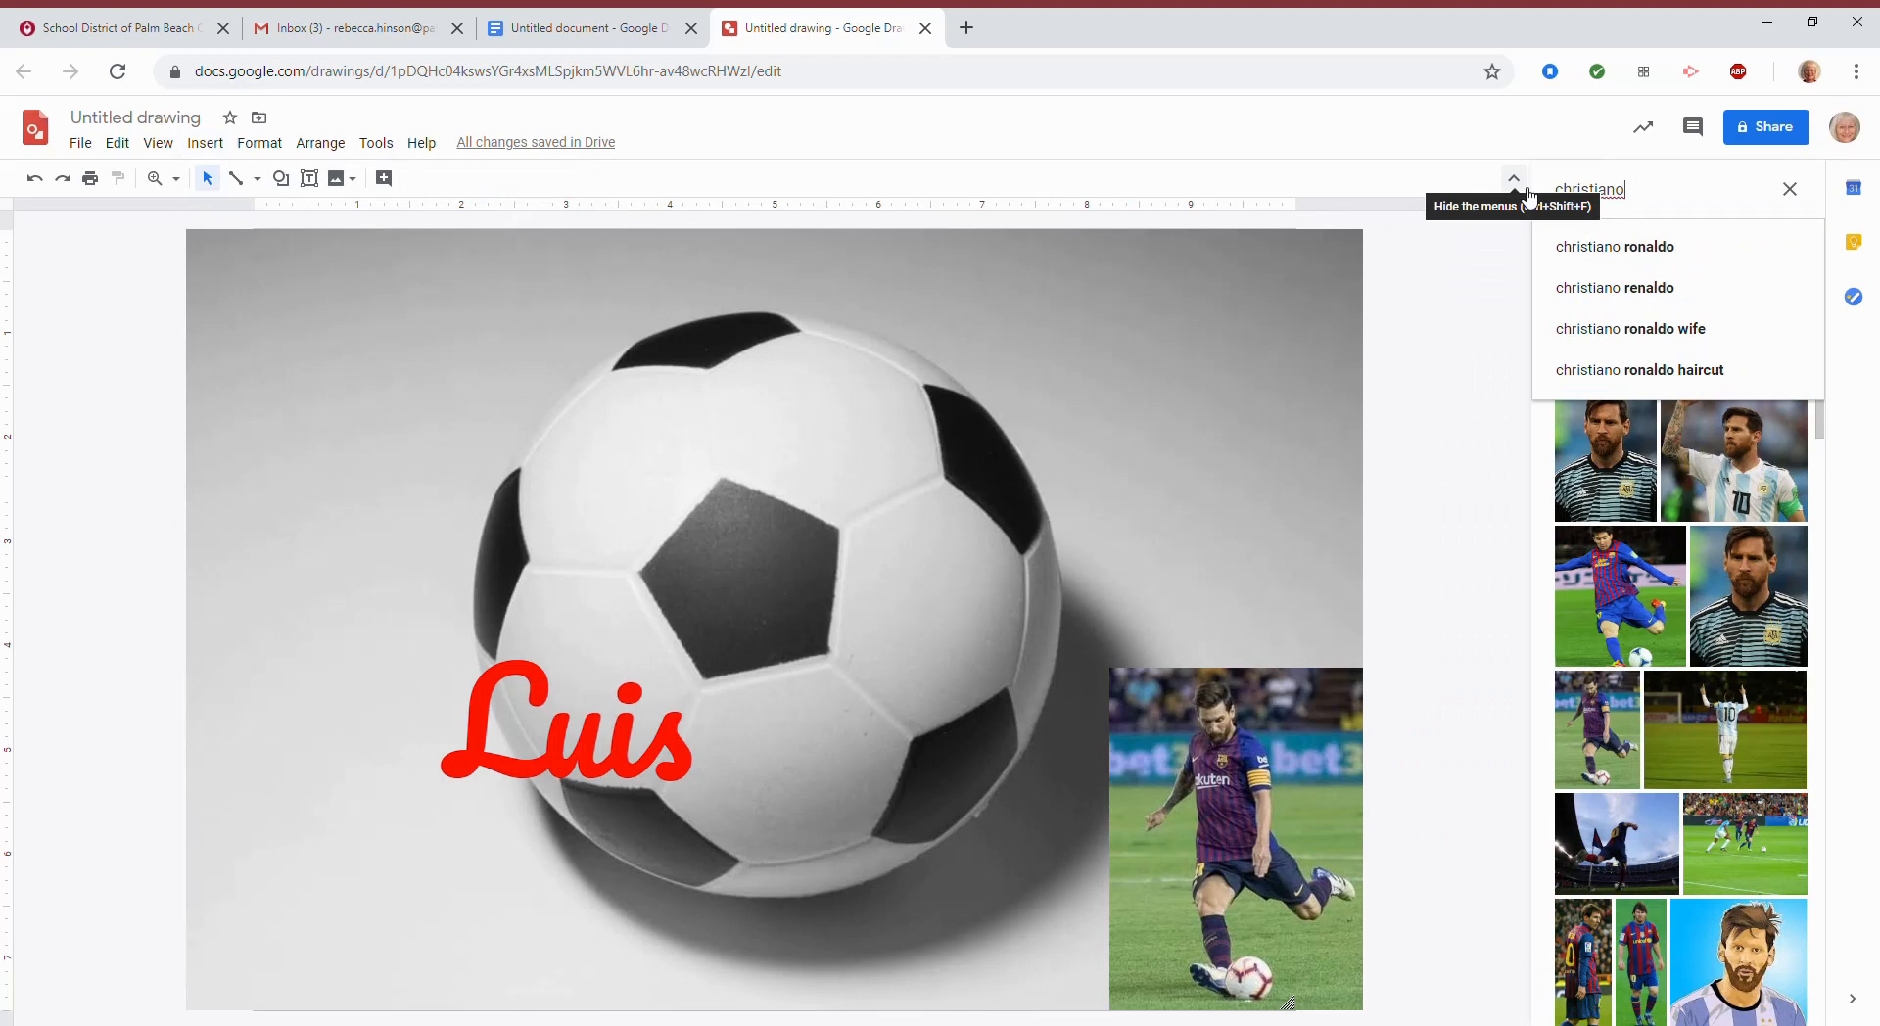
click(1653, 257)
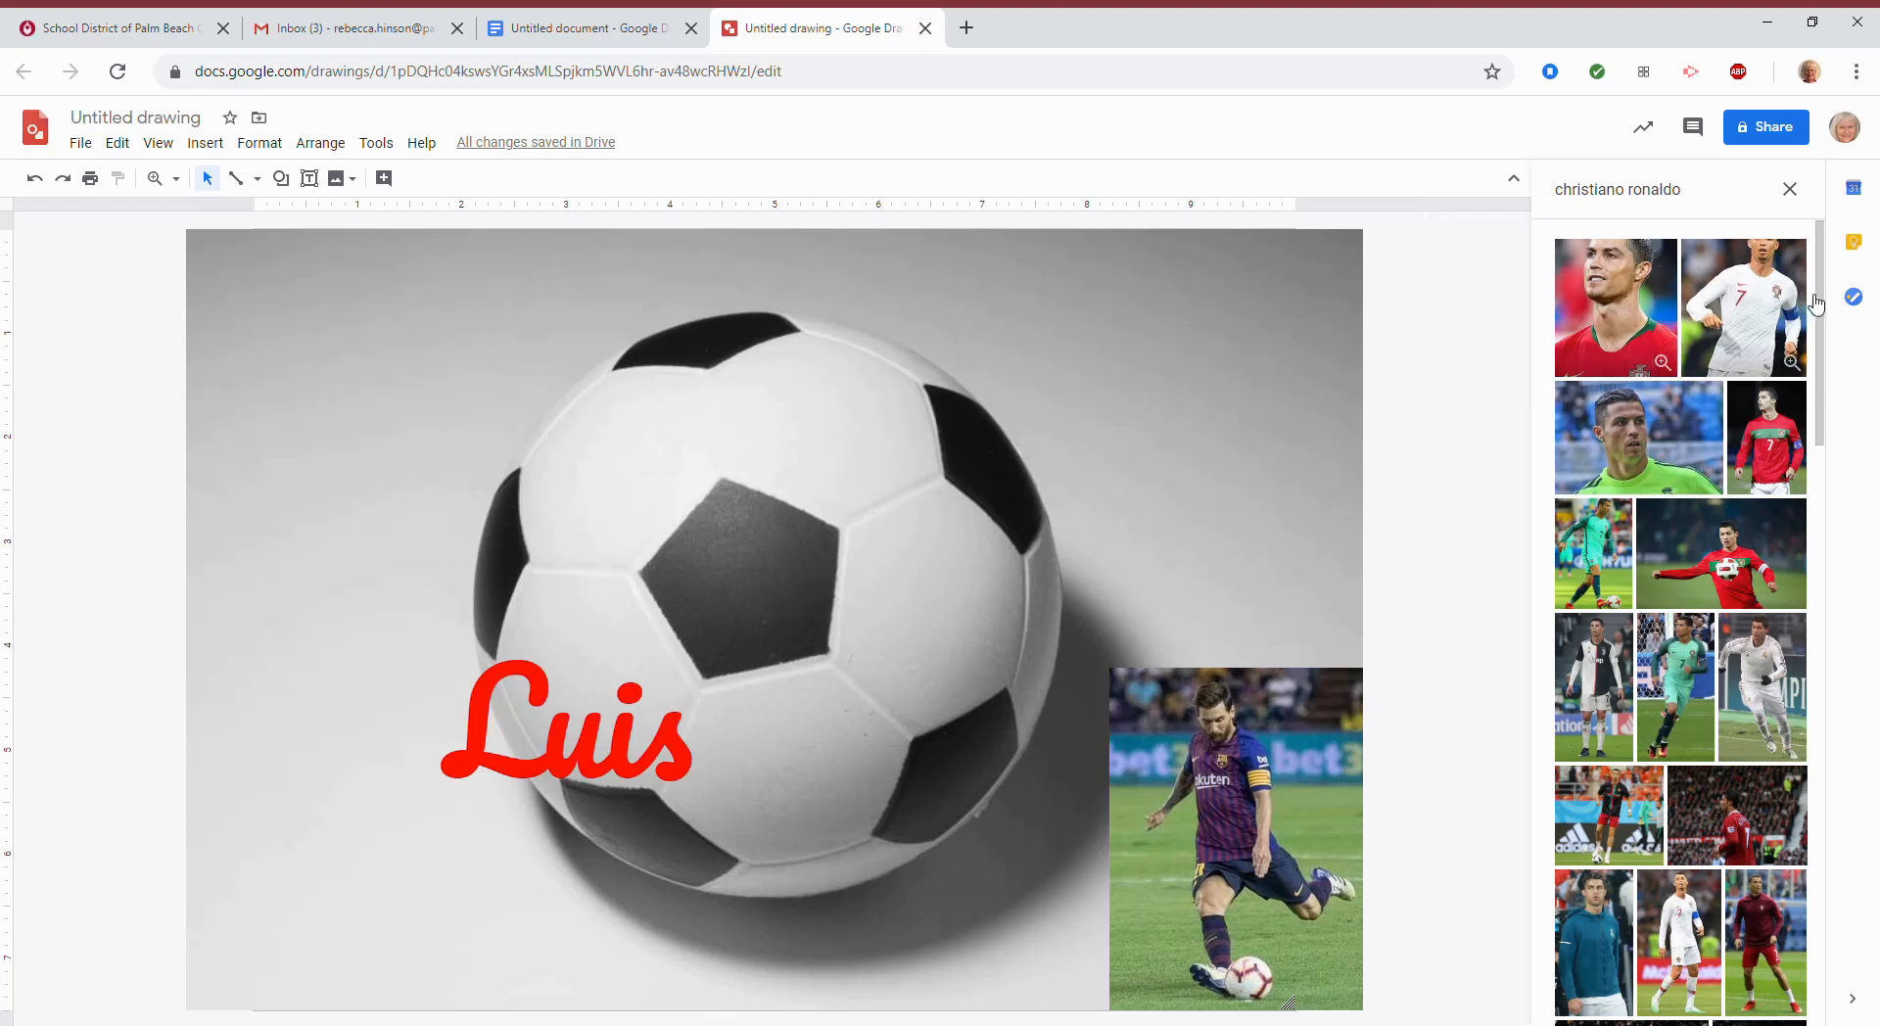
drag(1820, 323, 1826, 342)
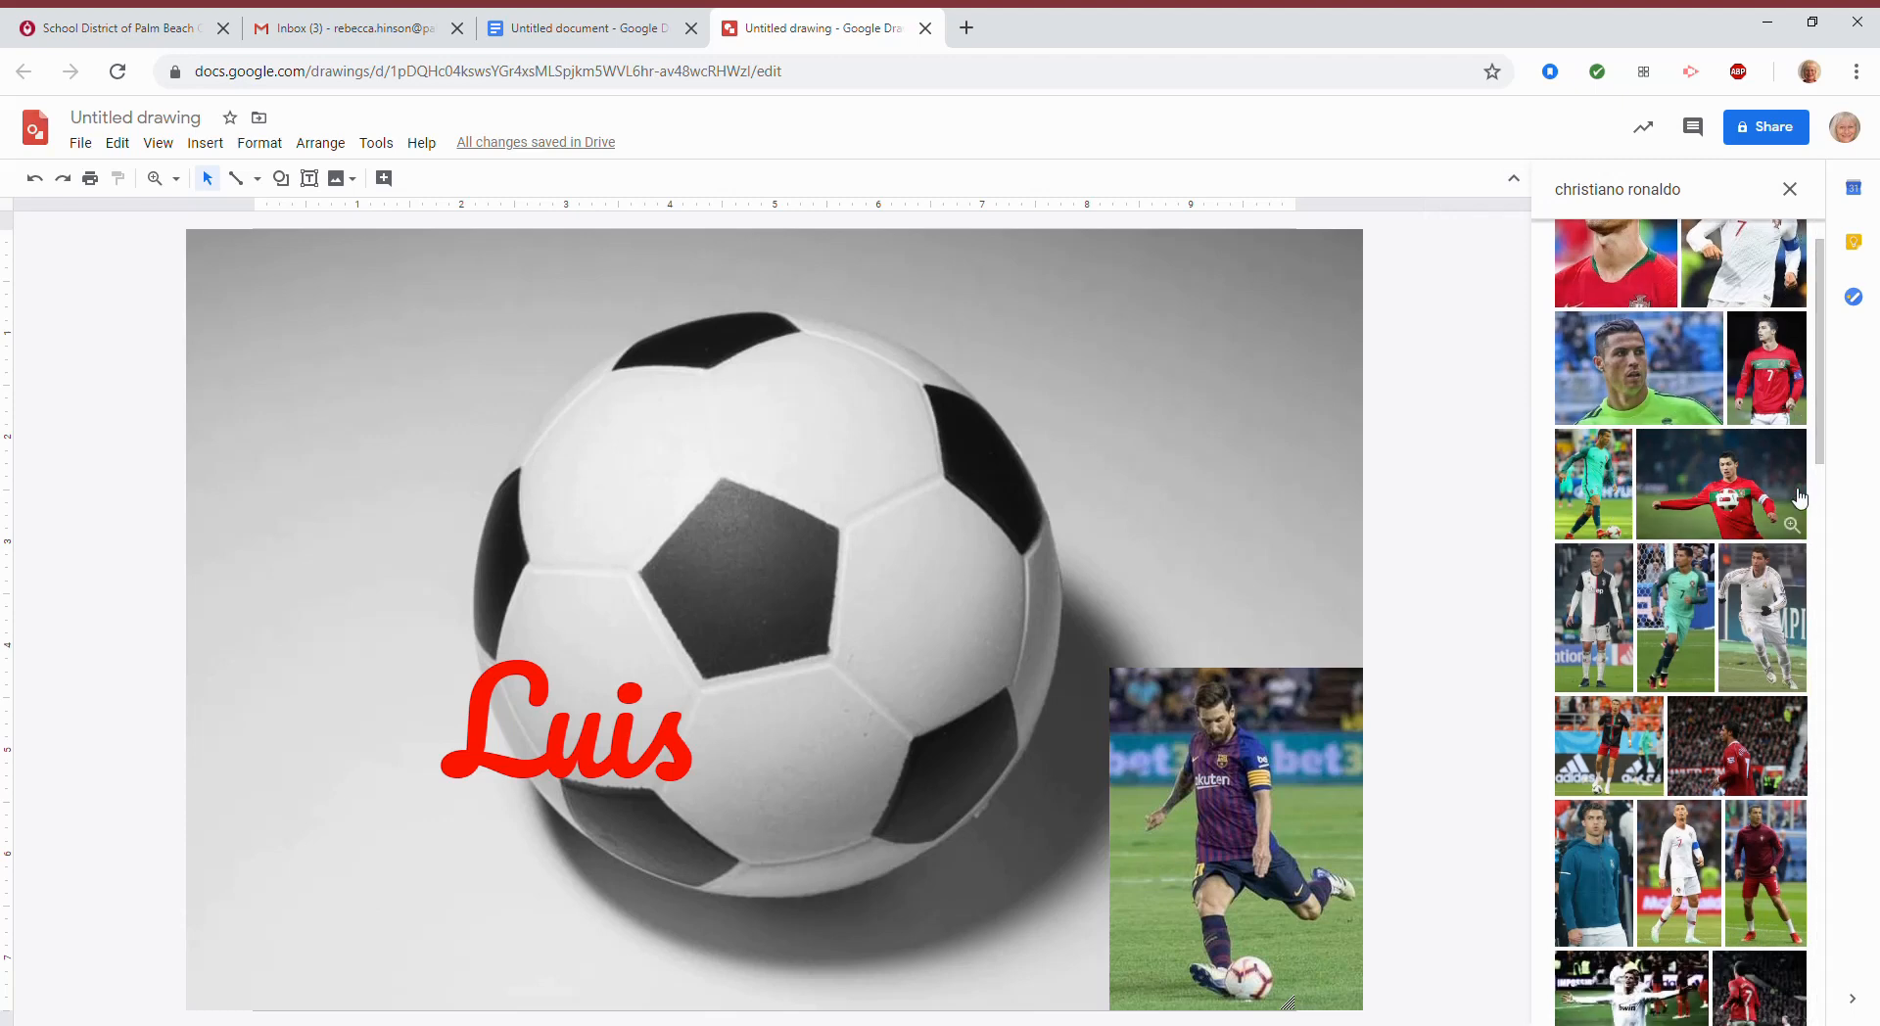
drag(1819, 459, 1827, 641)
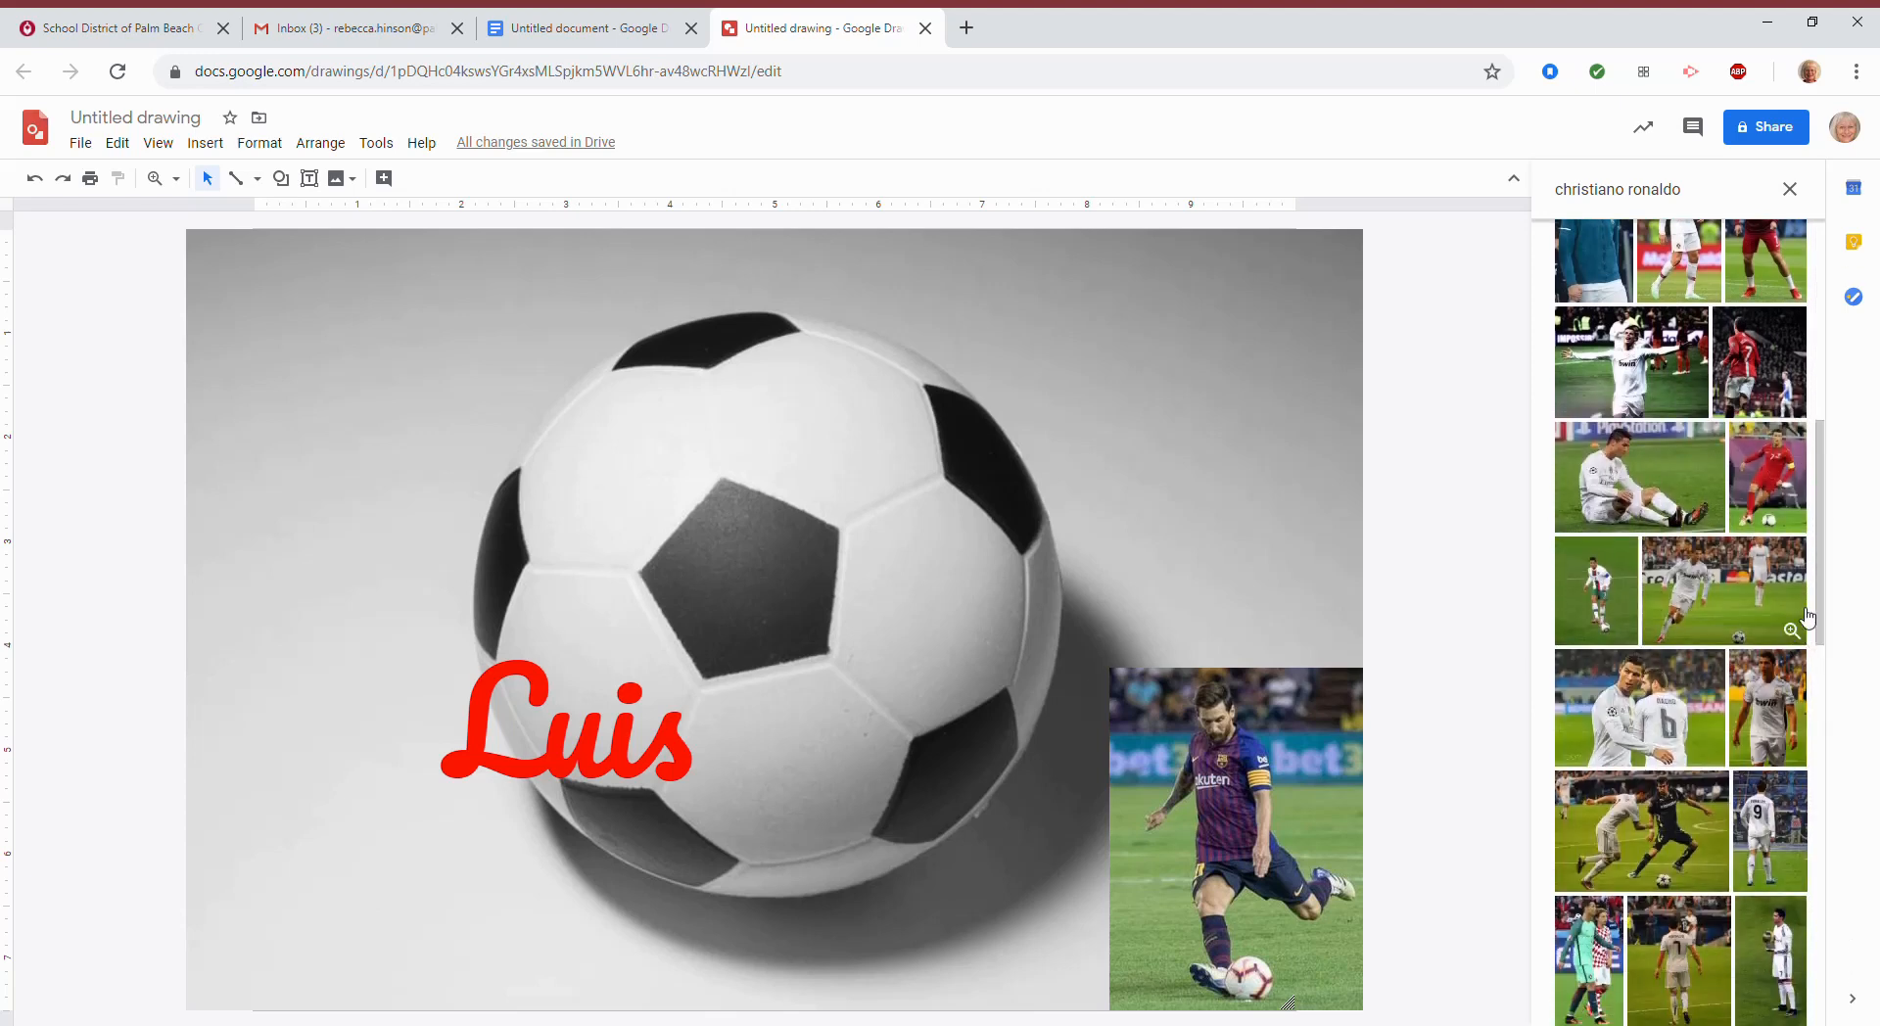
click(1778, 507)
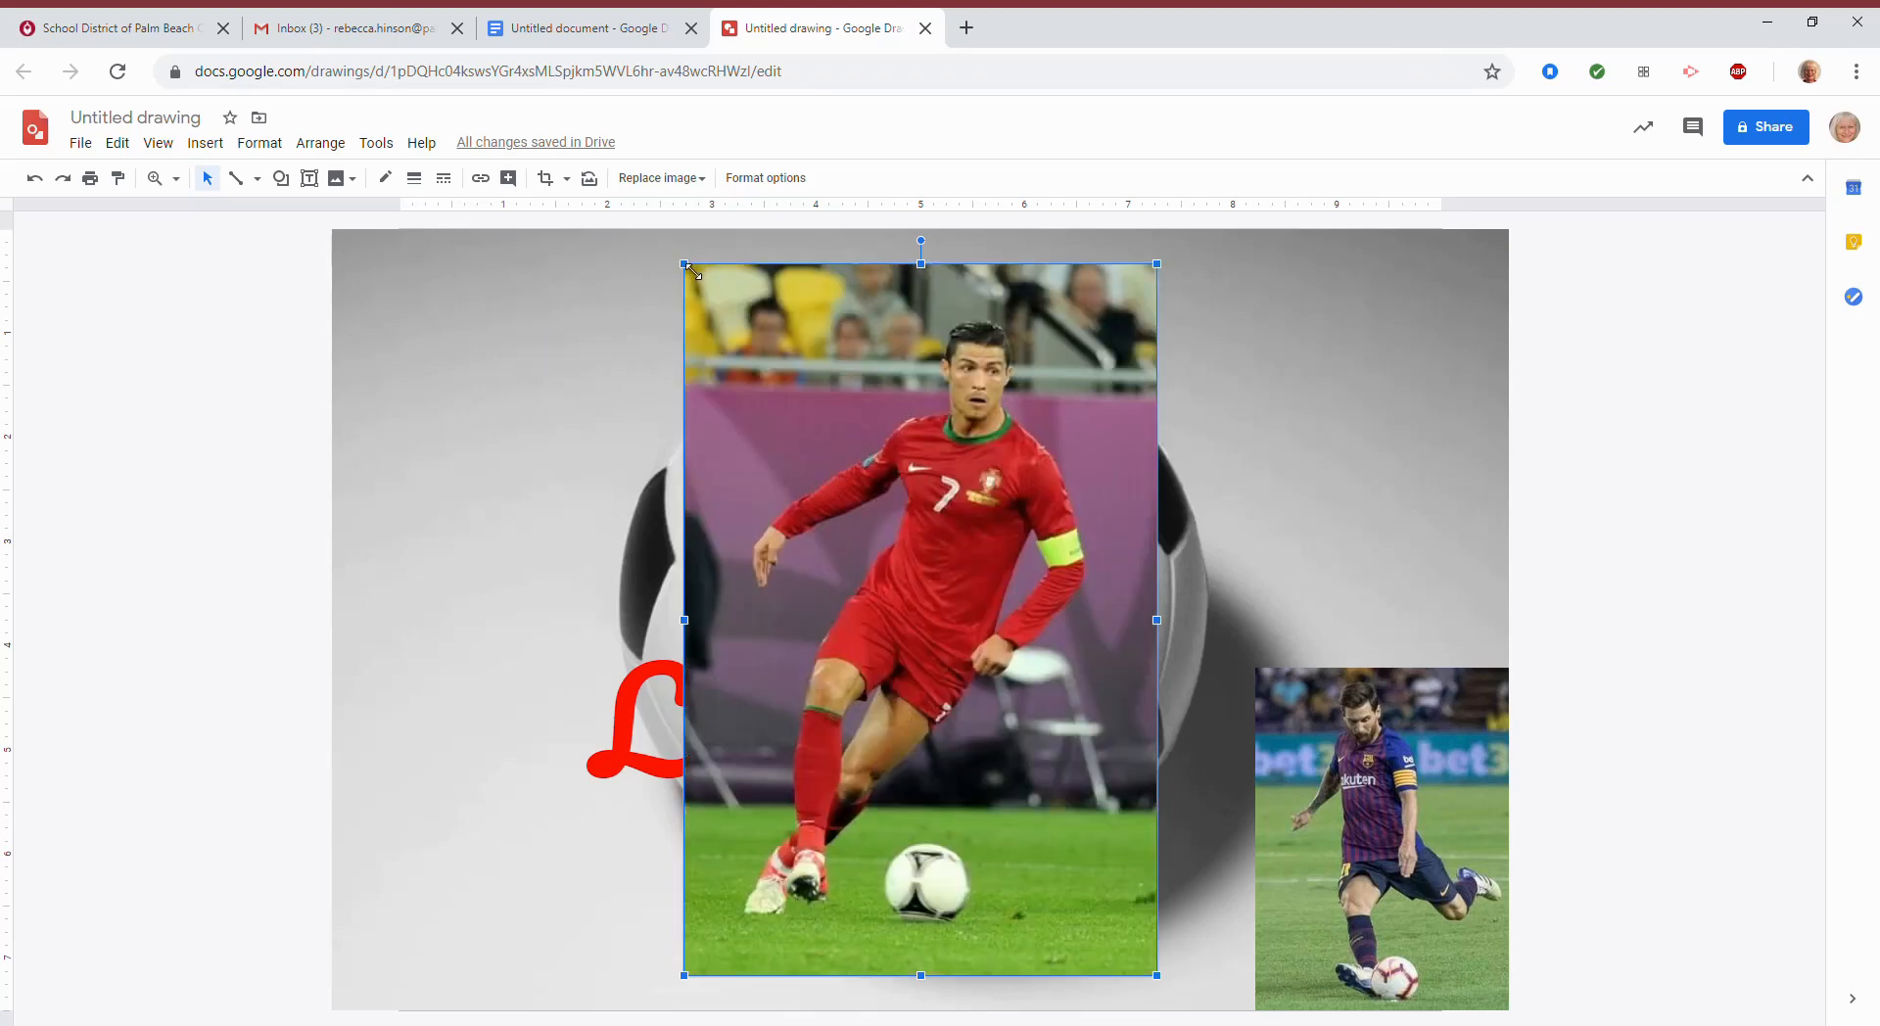
- Shrink the new photo into the bottom-left corner, then slightly enlarge the bottom-right Messi photo
drag(691, 270, 911, 624)
drag(1026, 740, 451, 776)
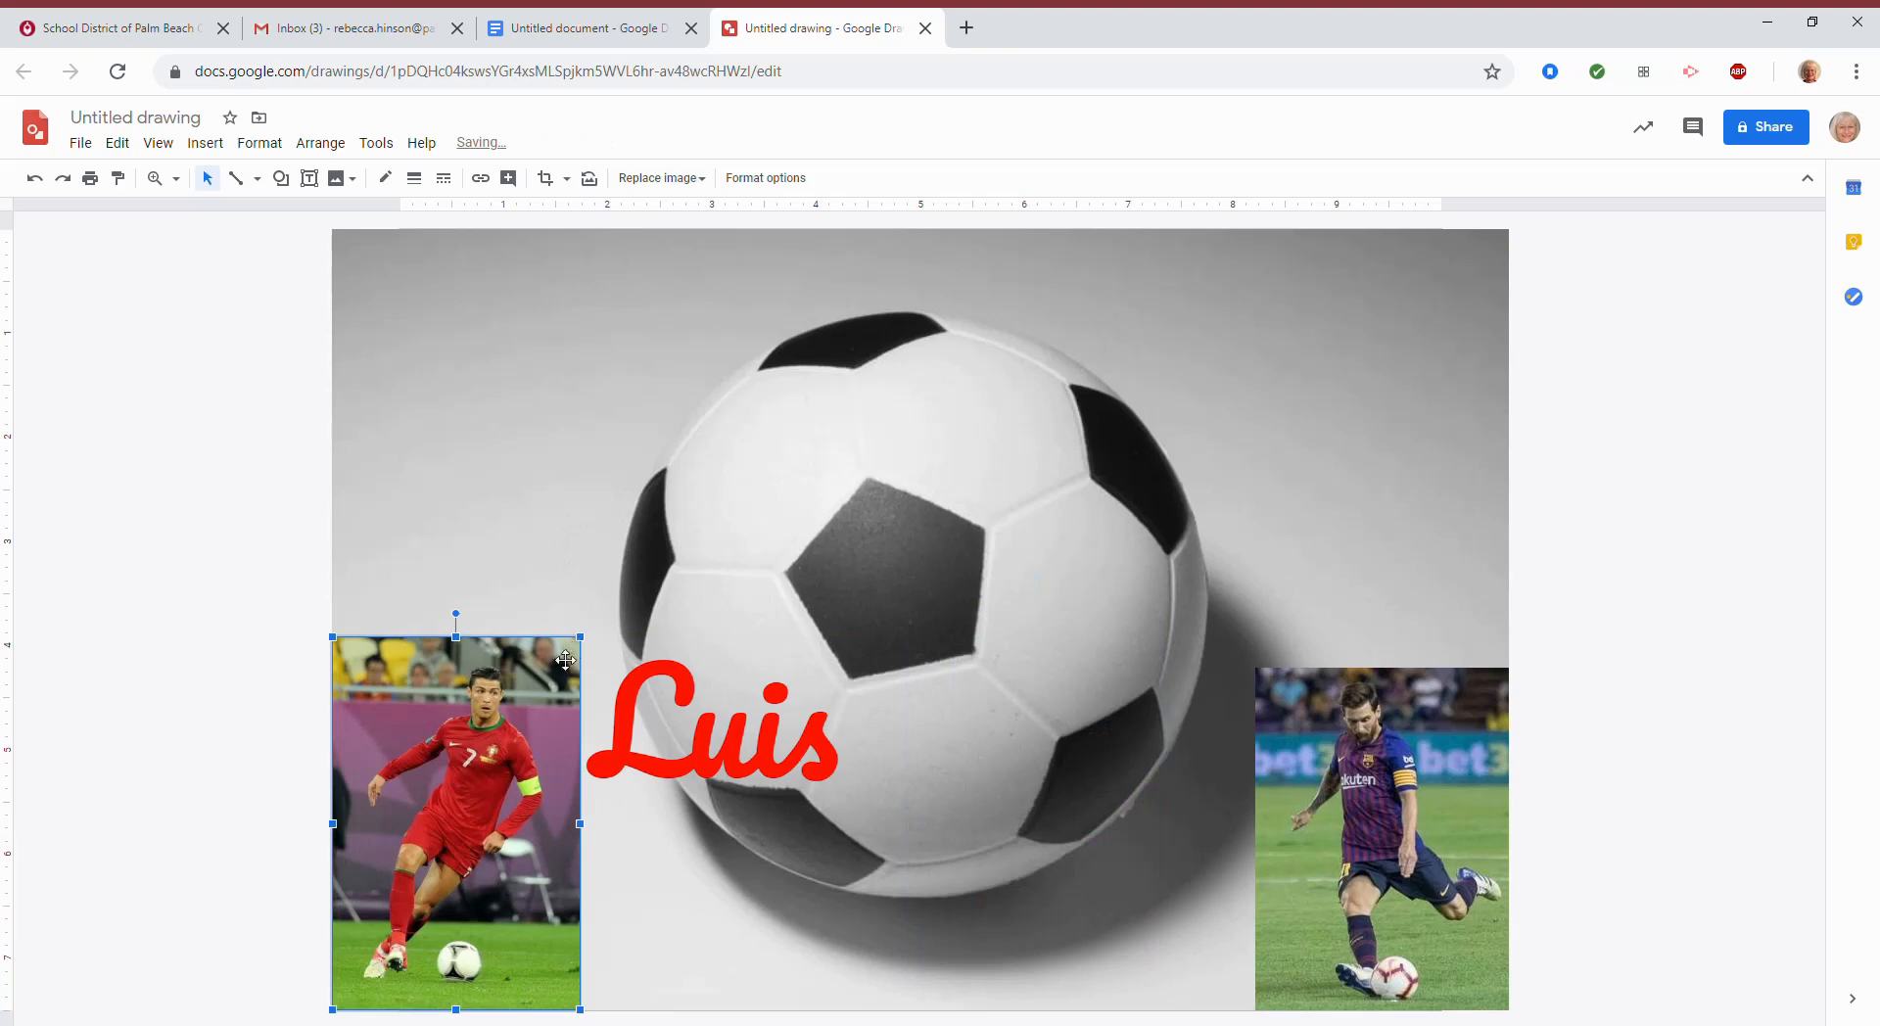
click(1344, 711)
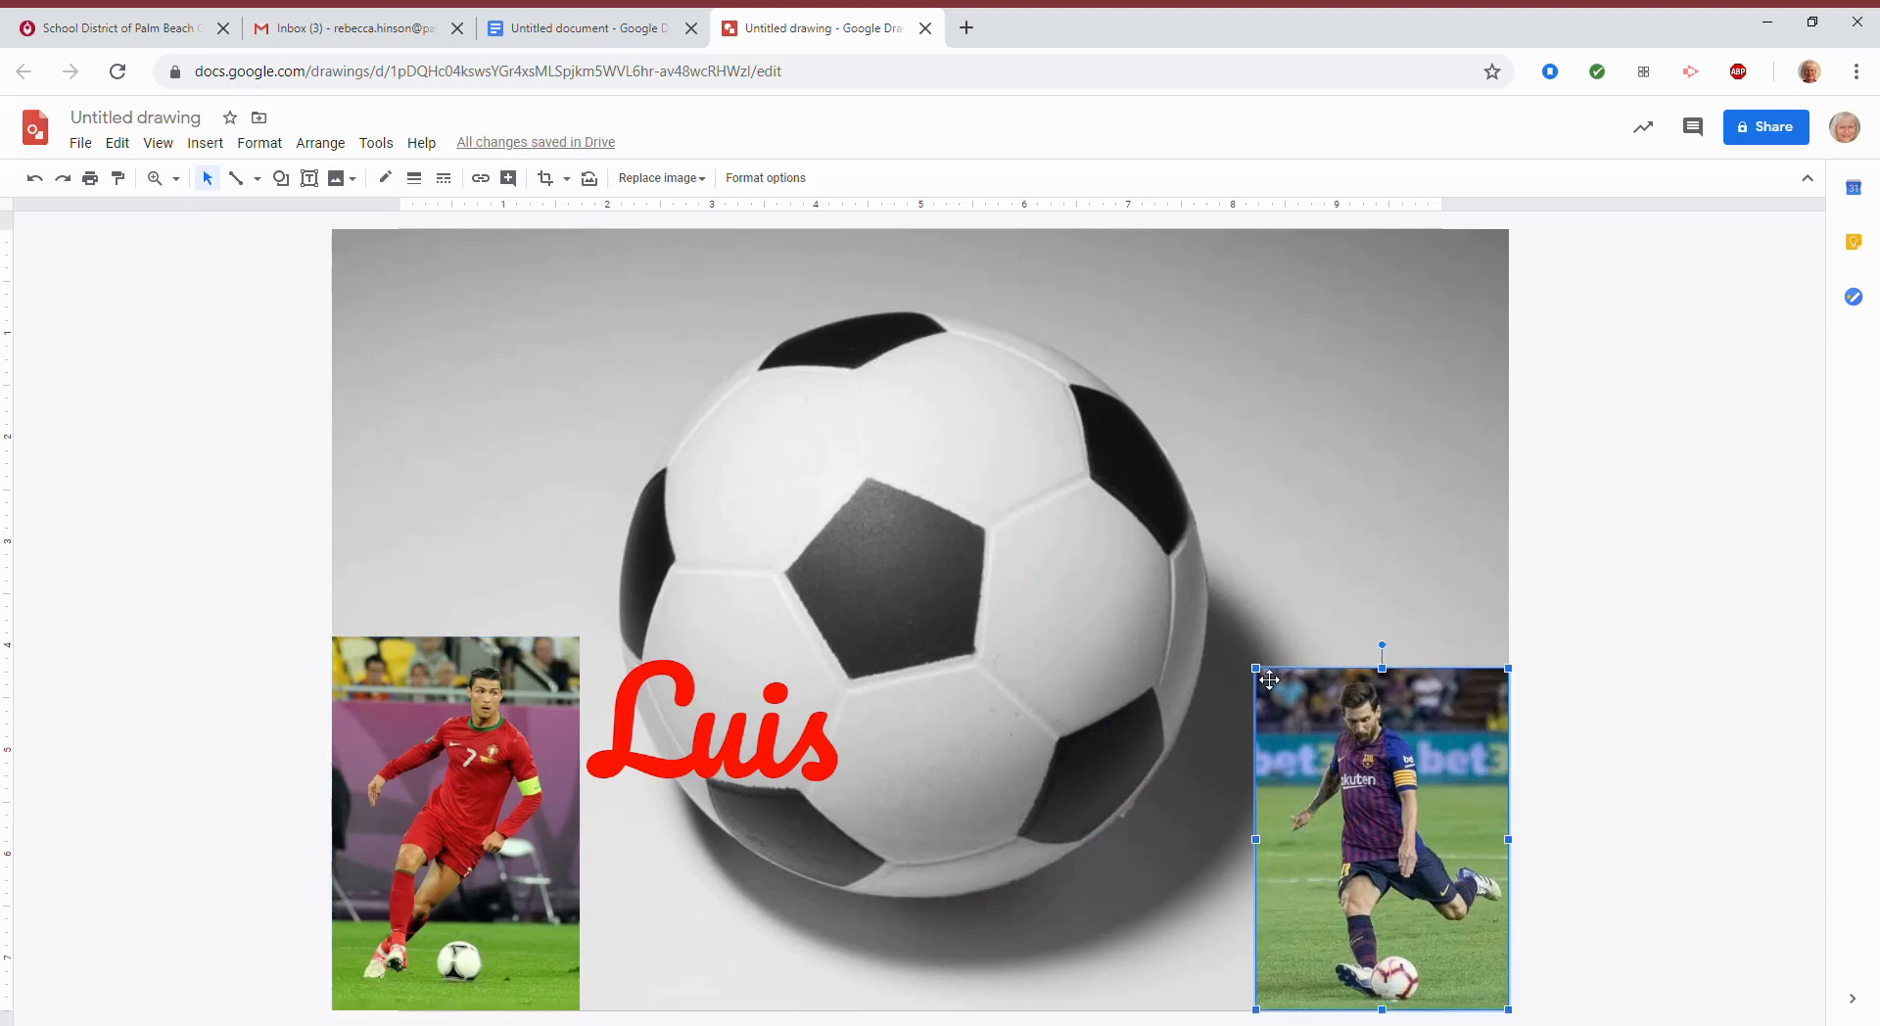
drag(1256, 670, 1242, 651)
click(1394, 554)
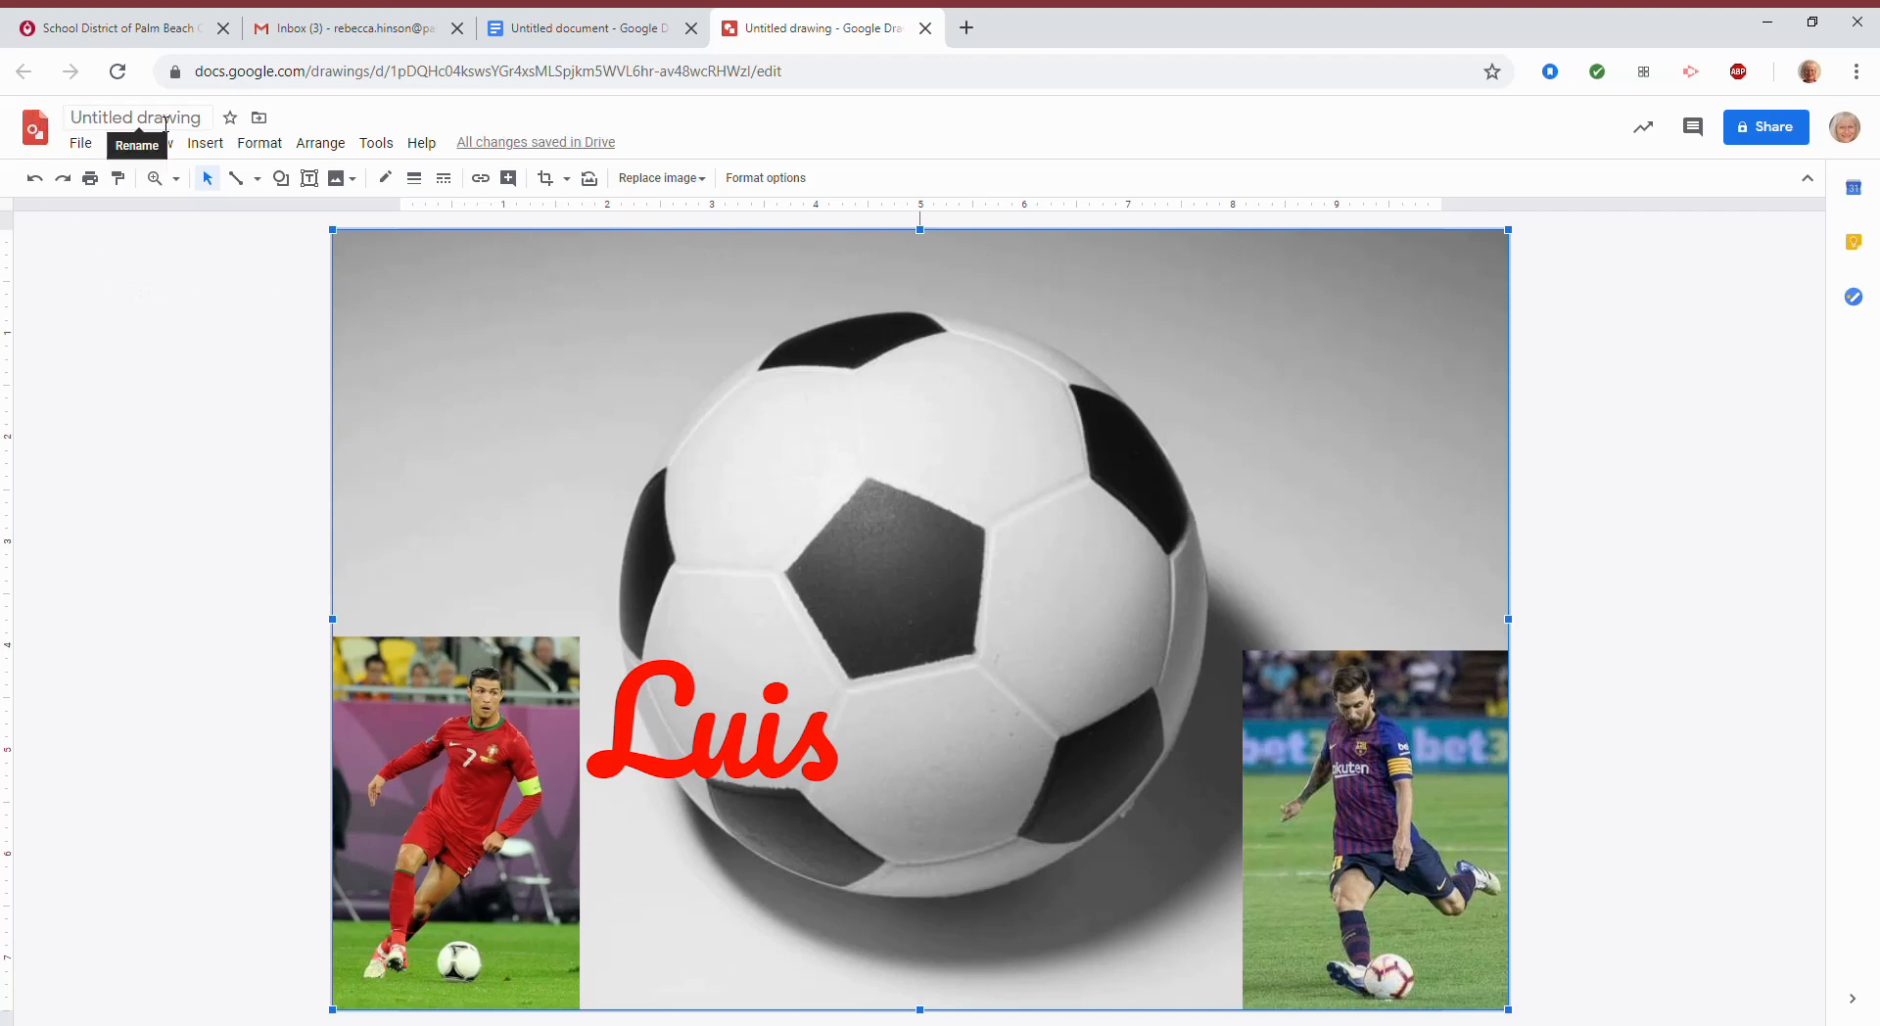
- Replace the web image search with the suggested third player's name and browse the results
click(206, 142)
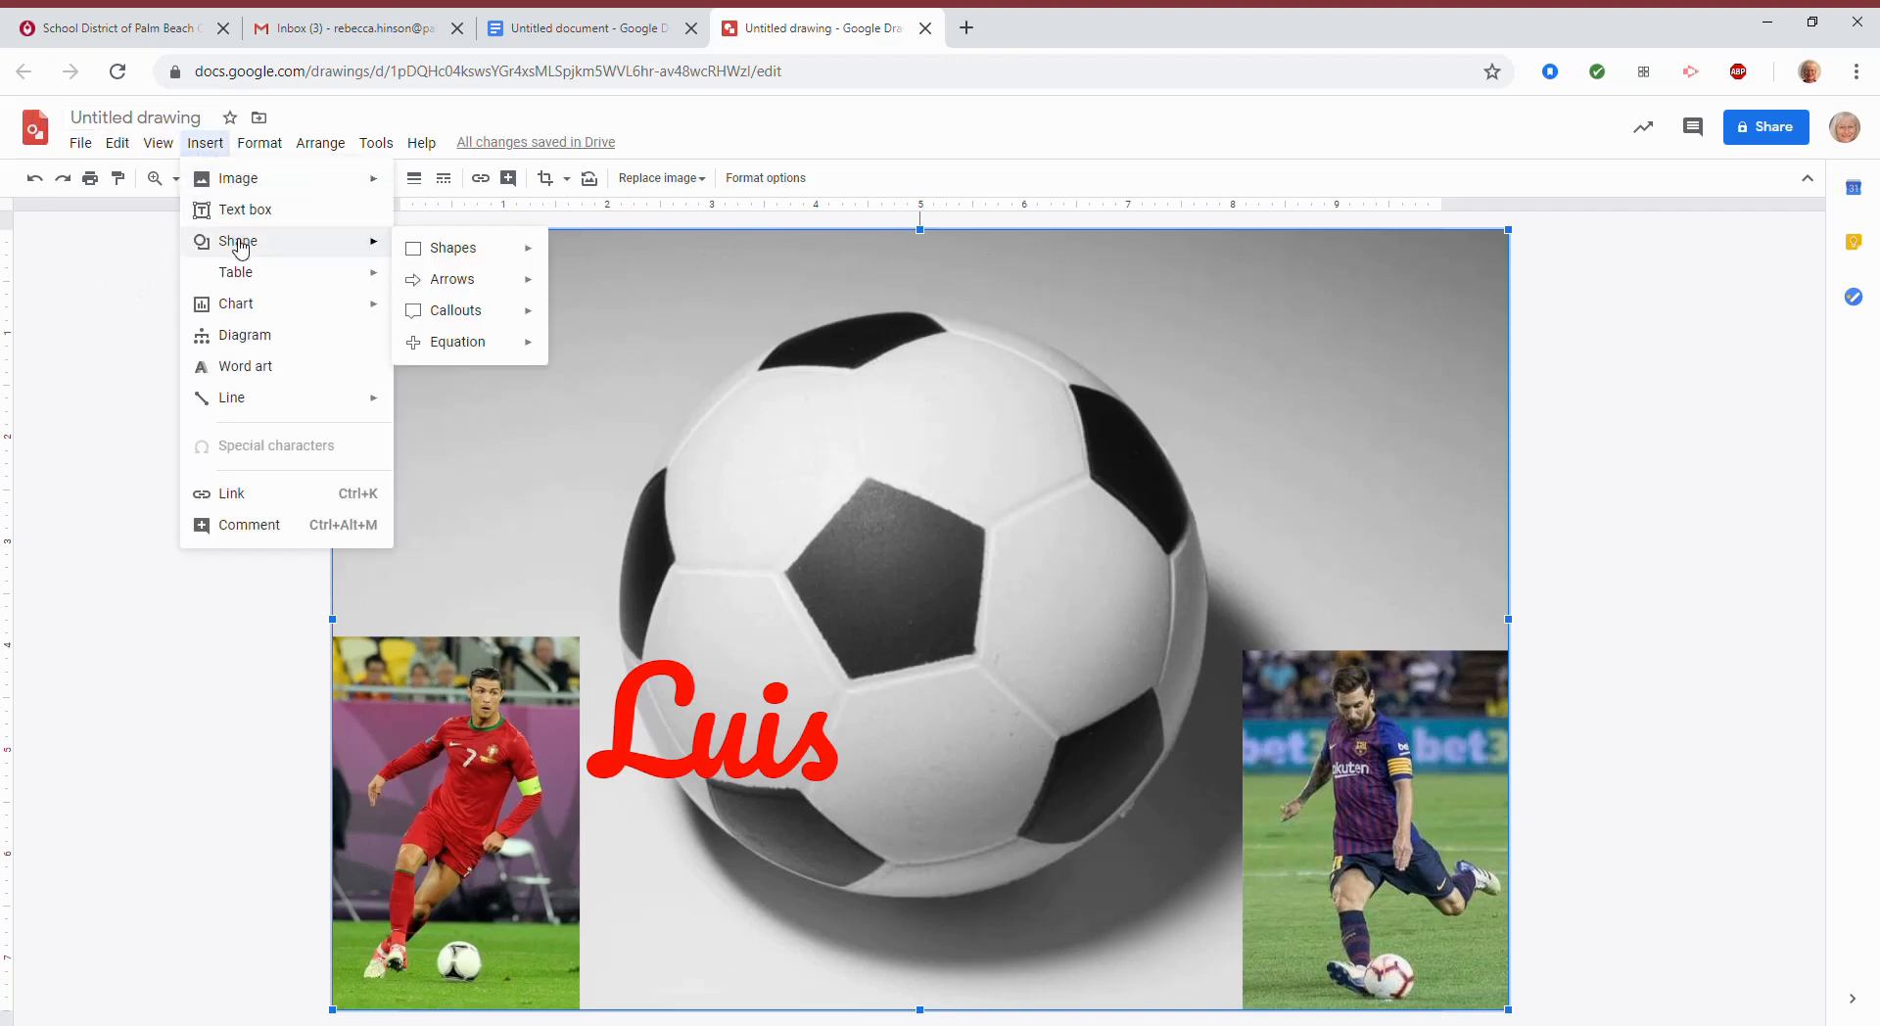
mouse_move(247, 181)
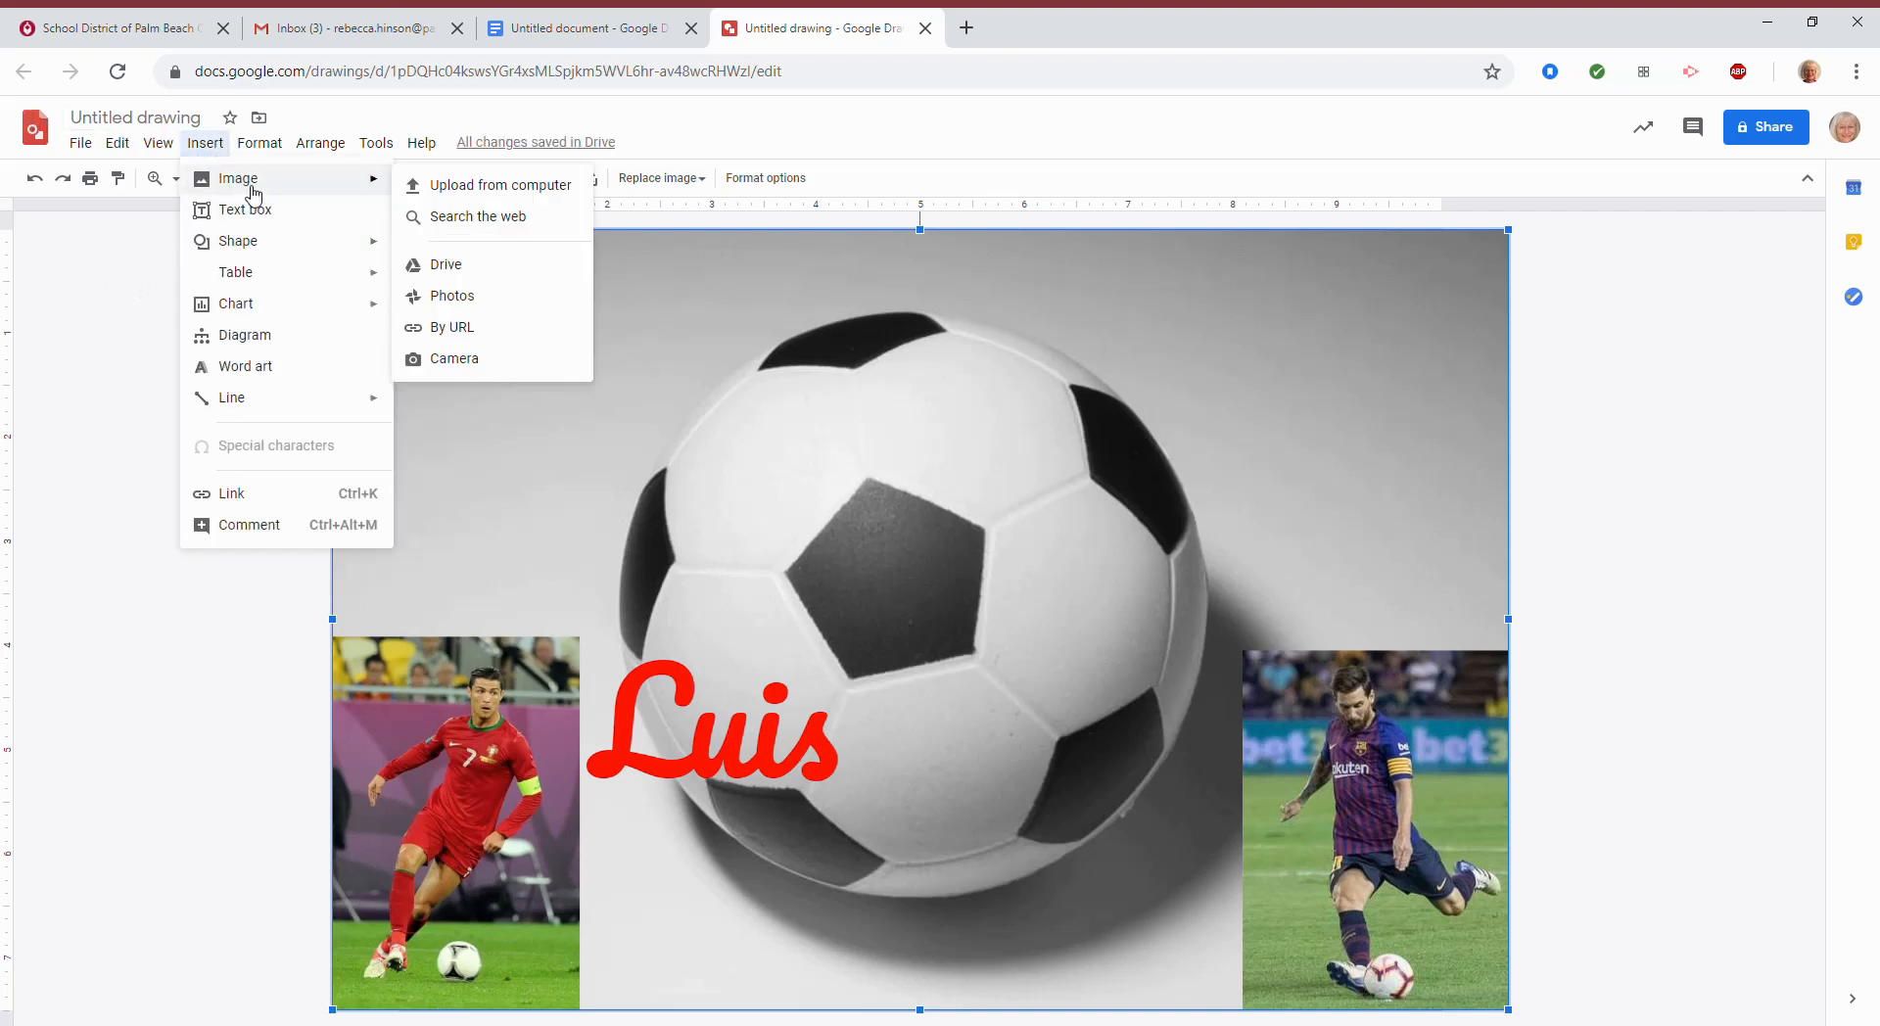
click(479, 215)
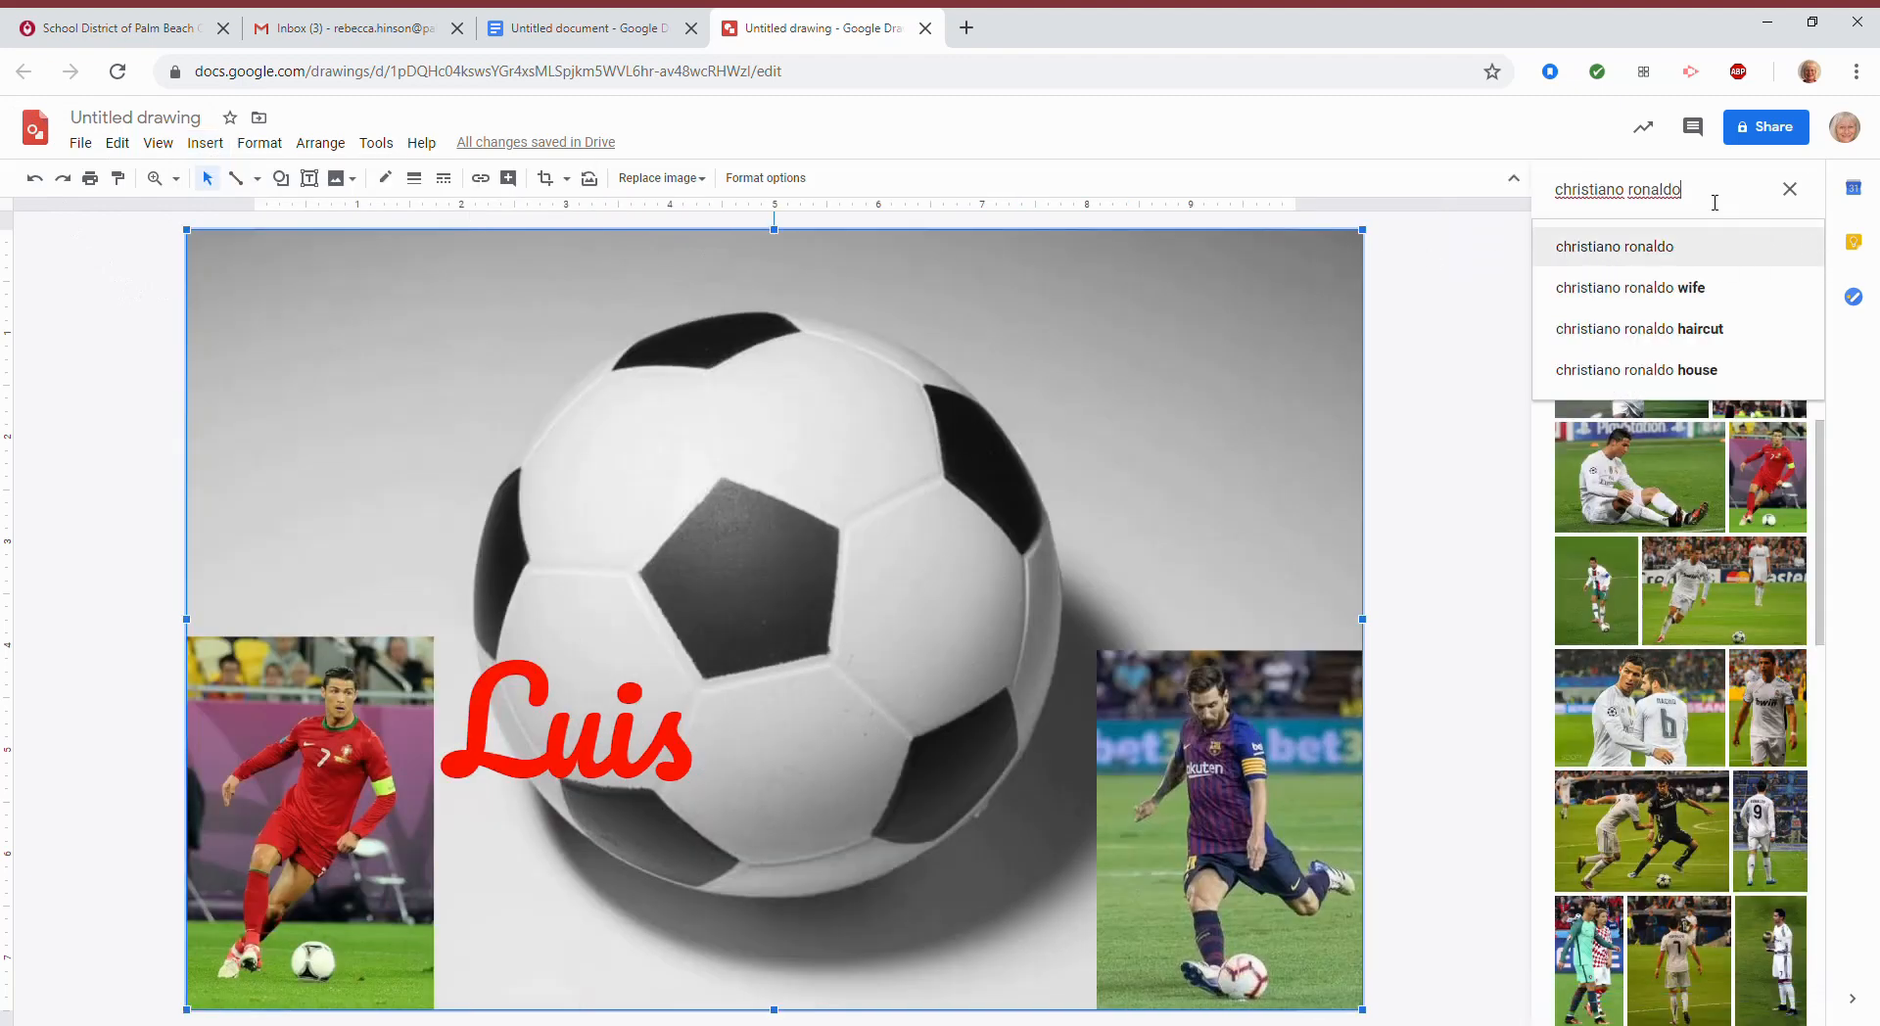
drag(1715, 202, 1469, 183)
text(pele)
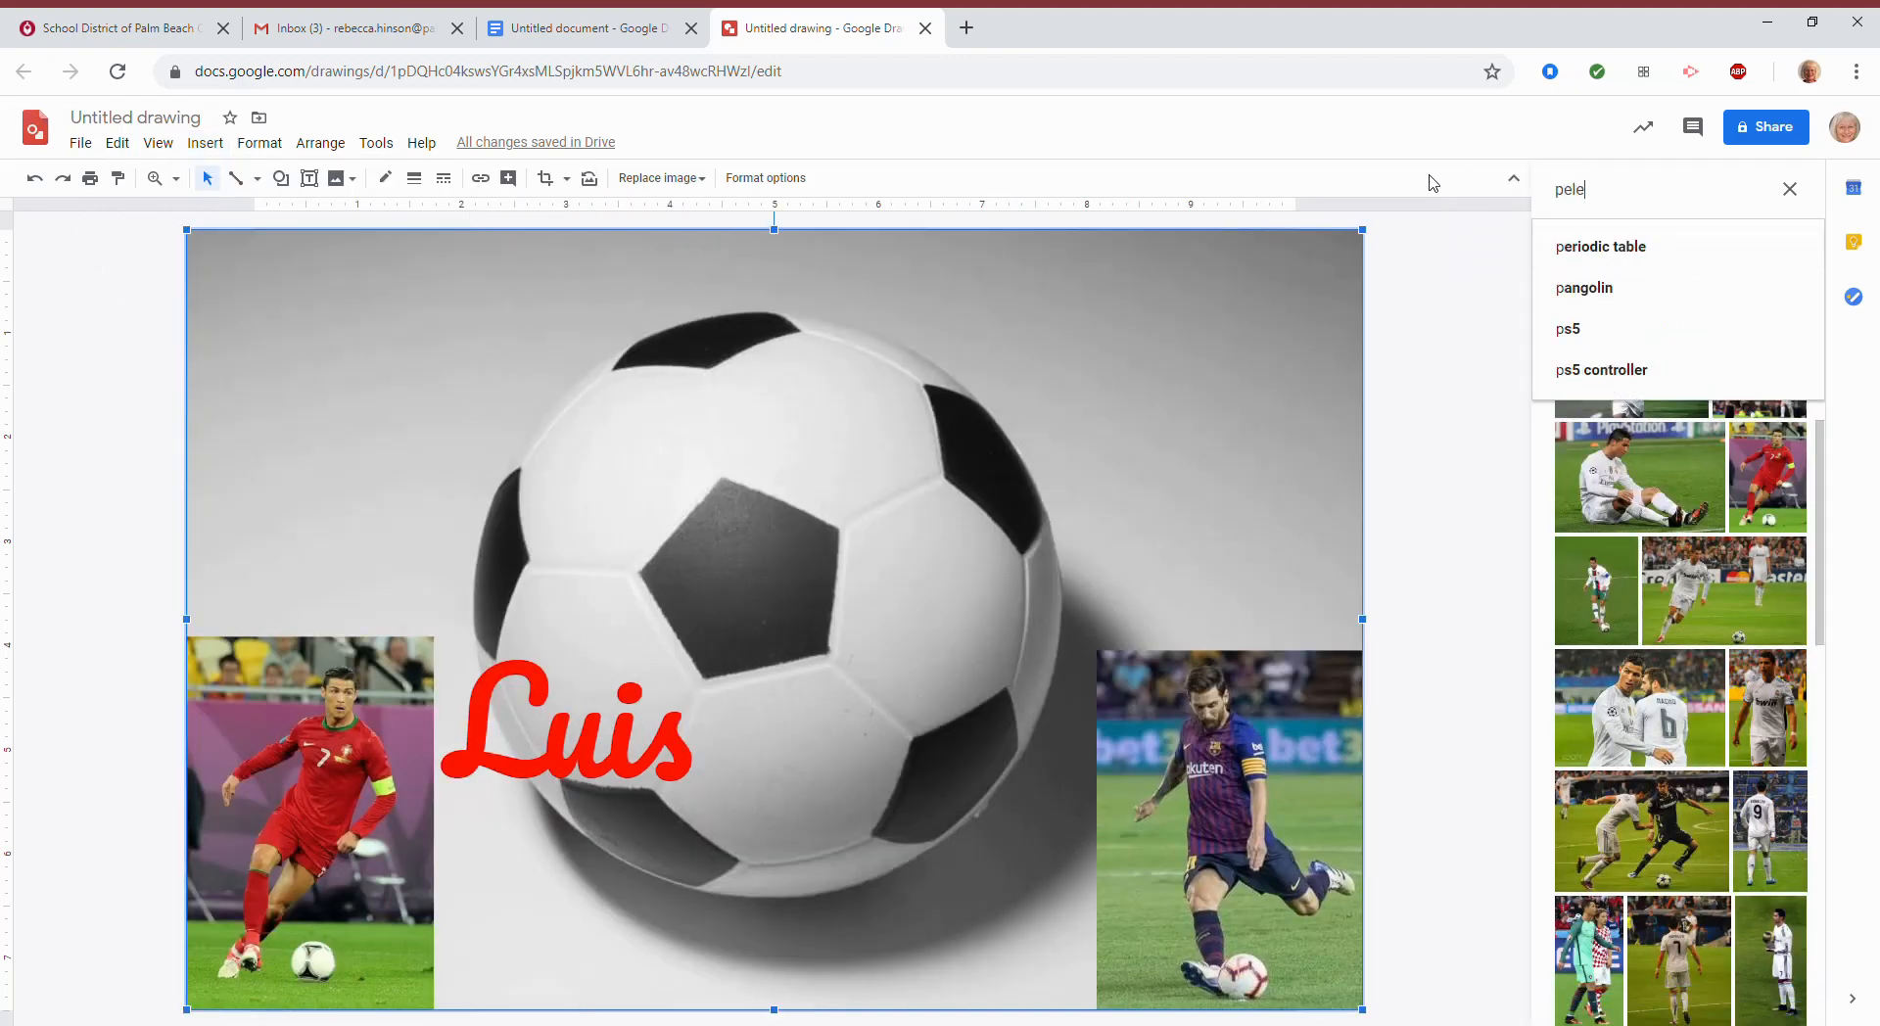
click(1551, 246)
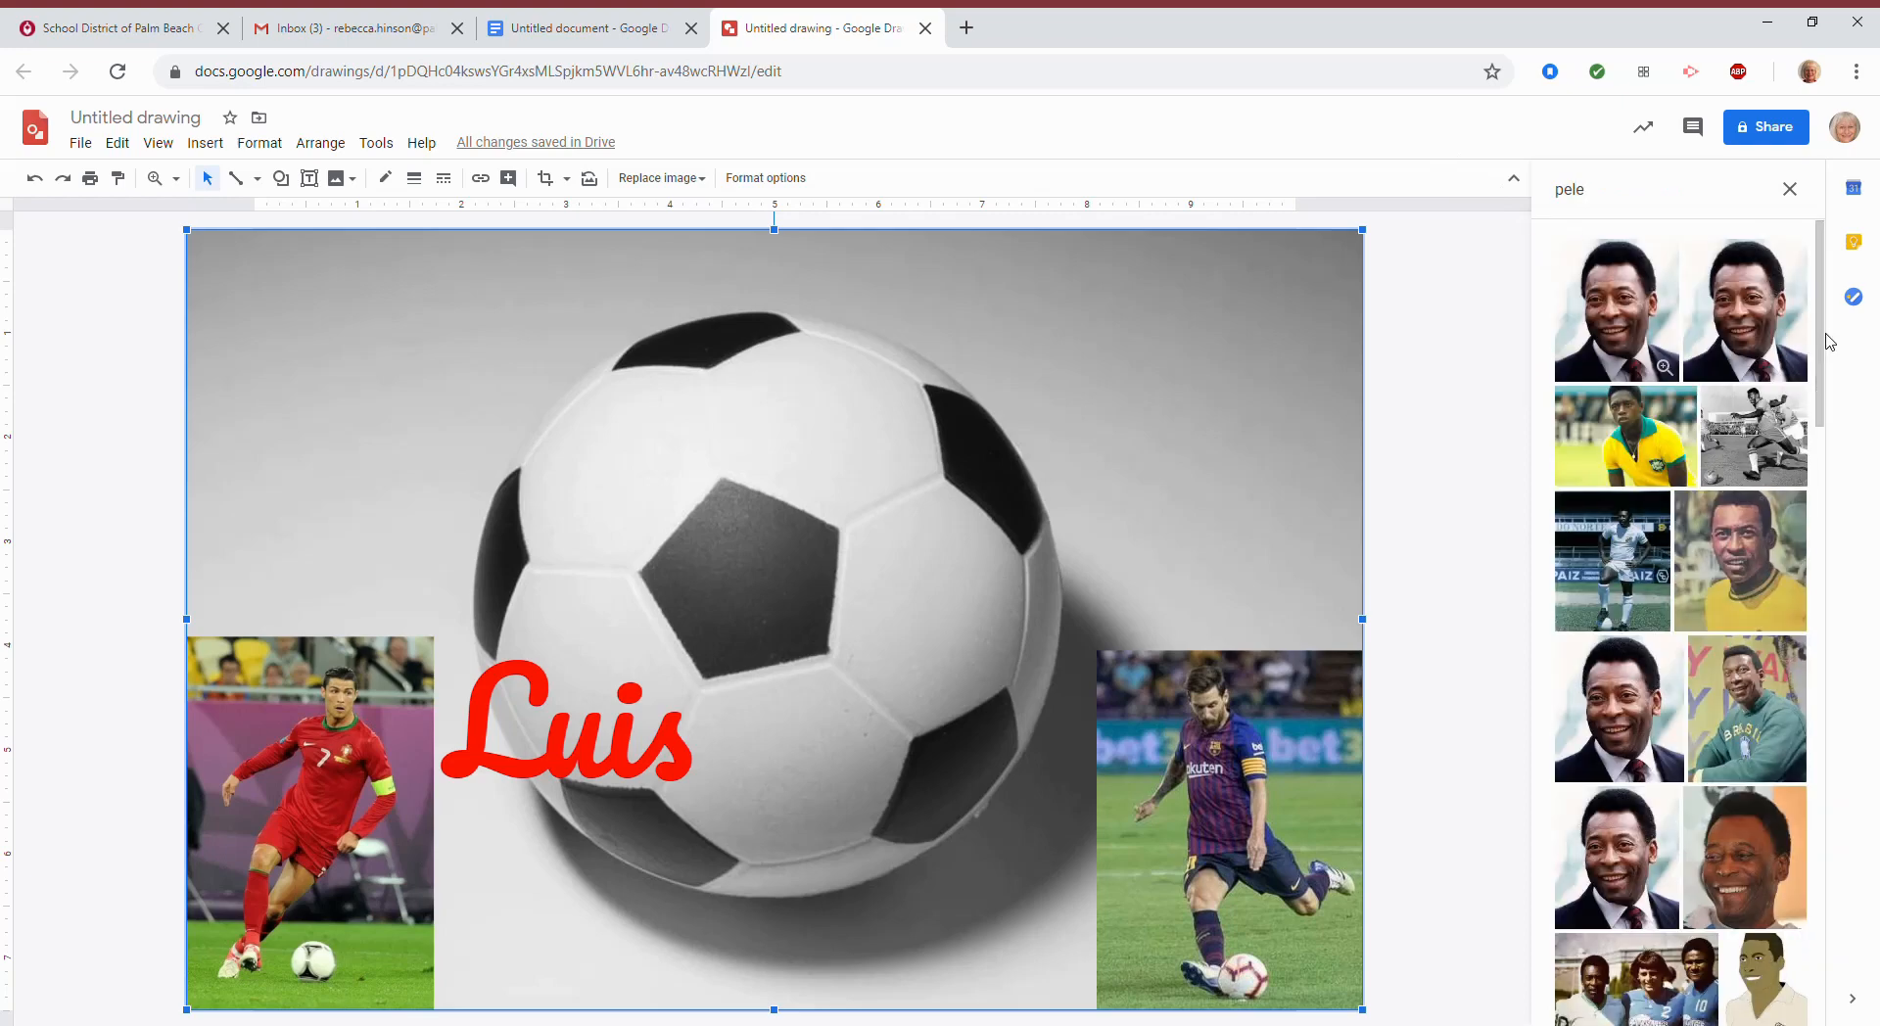
drag(1821, 388, 1704, 390)
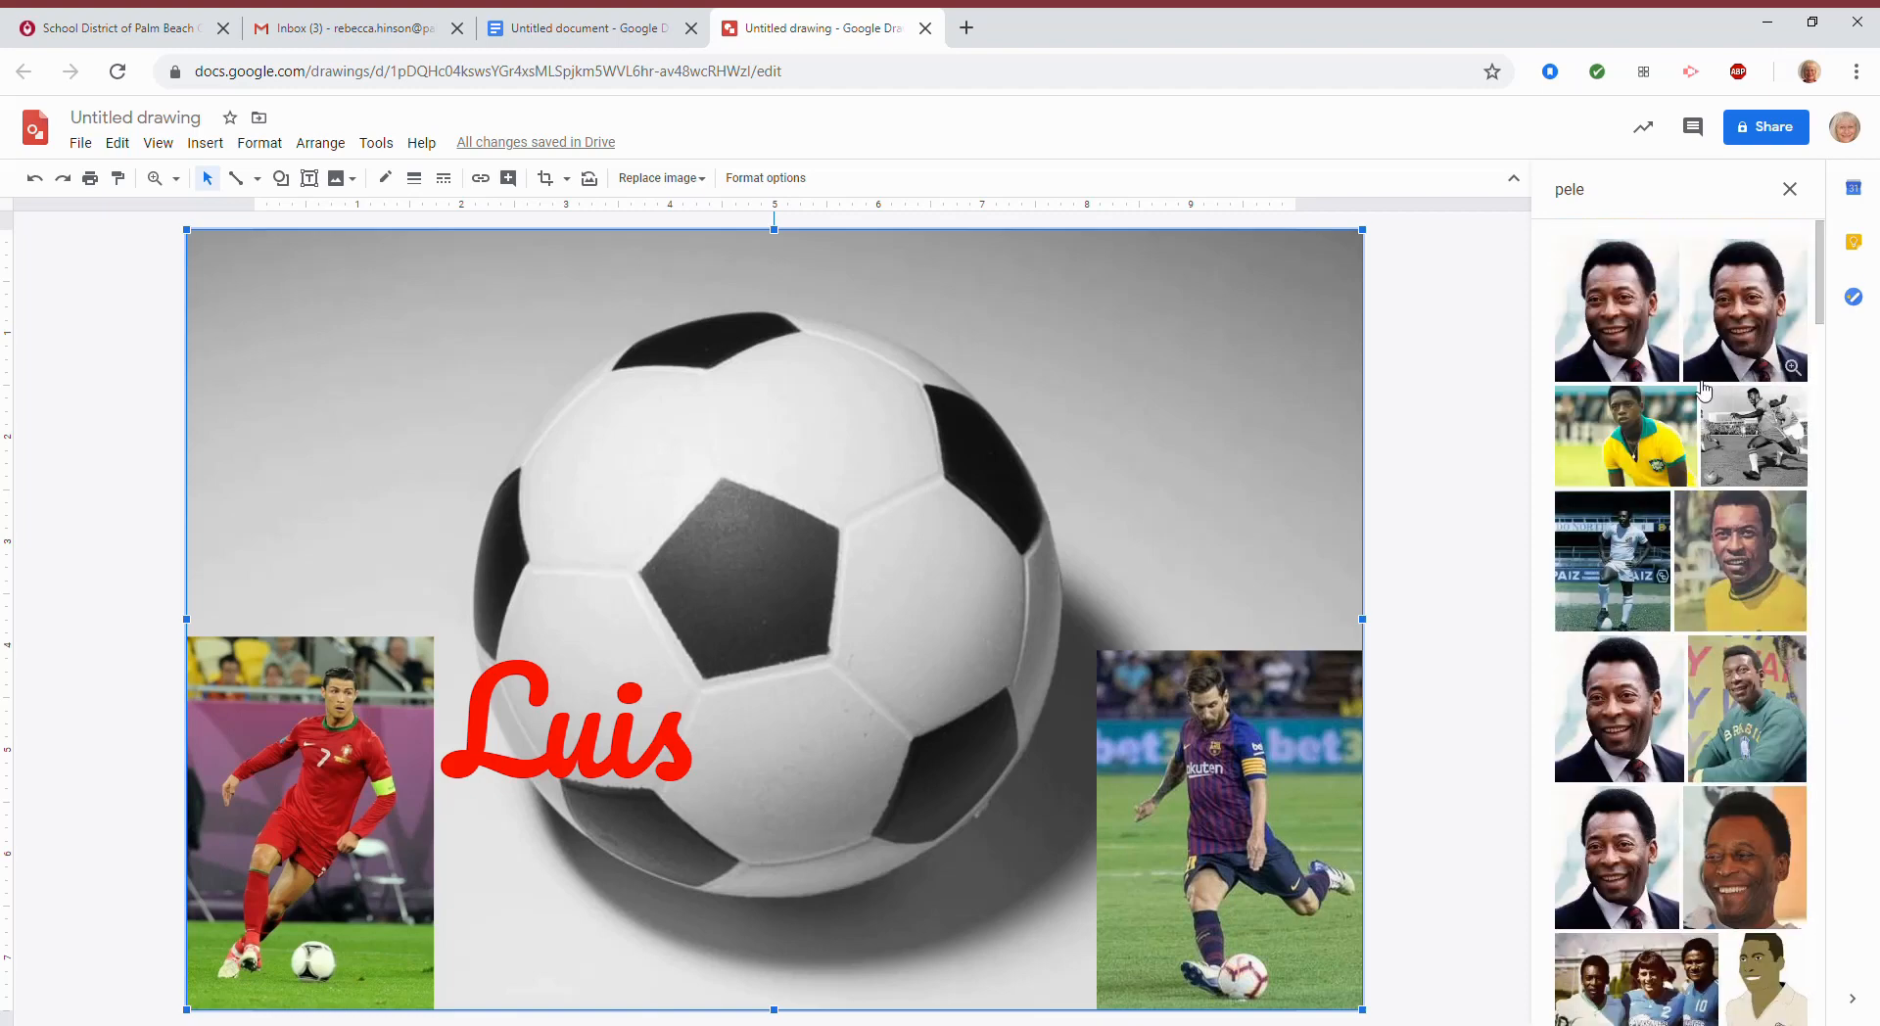
- Add 'soccer' to the player search and insert the white-kit player photo with his foot on a ball
click(1609, 184)
text(soccer)
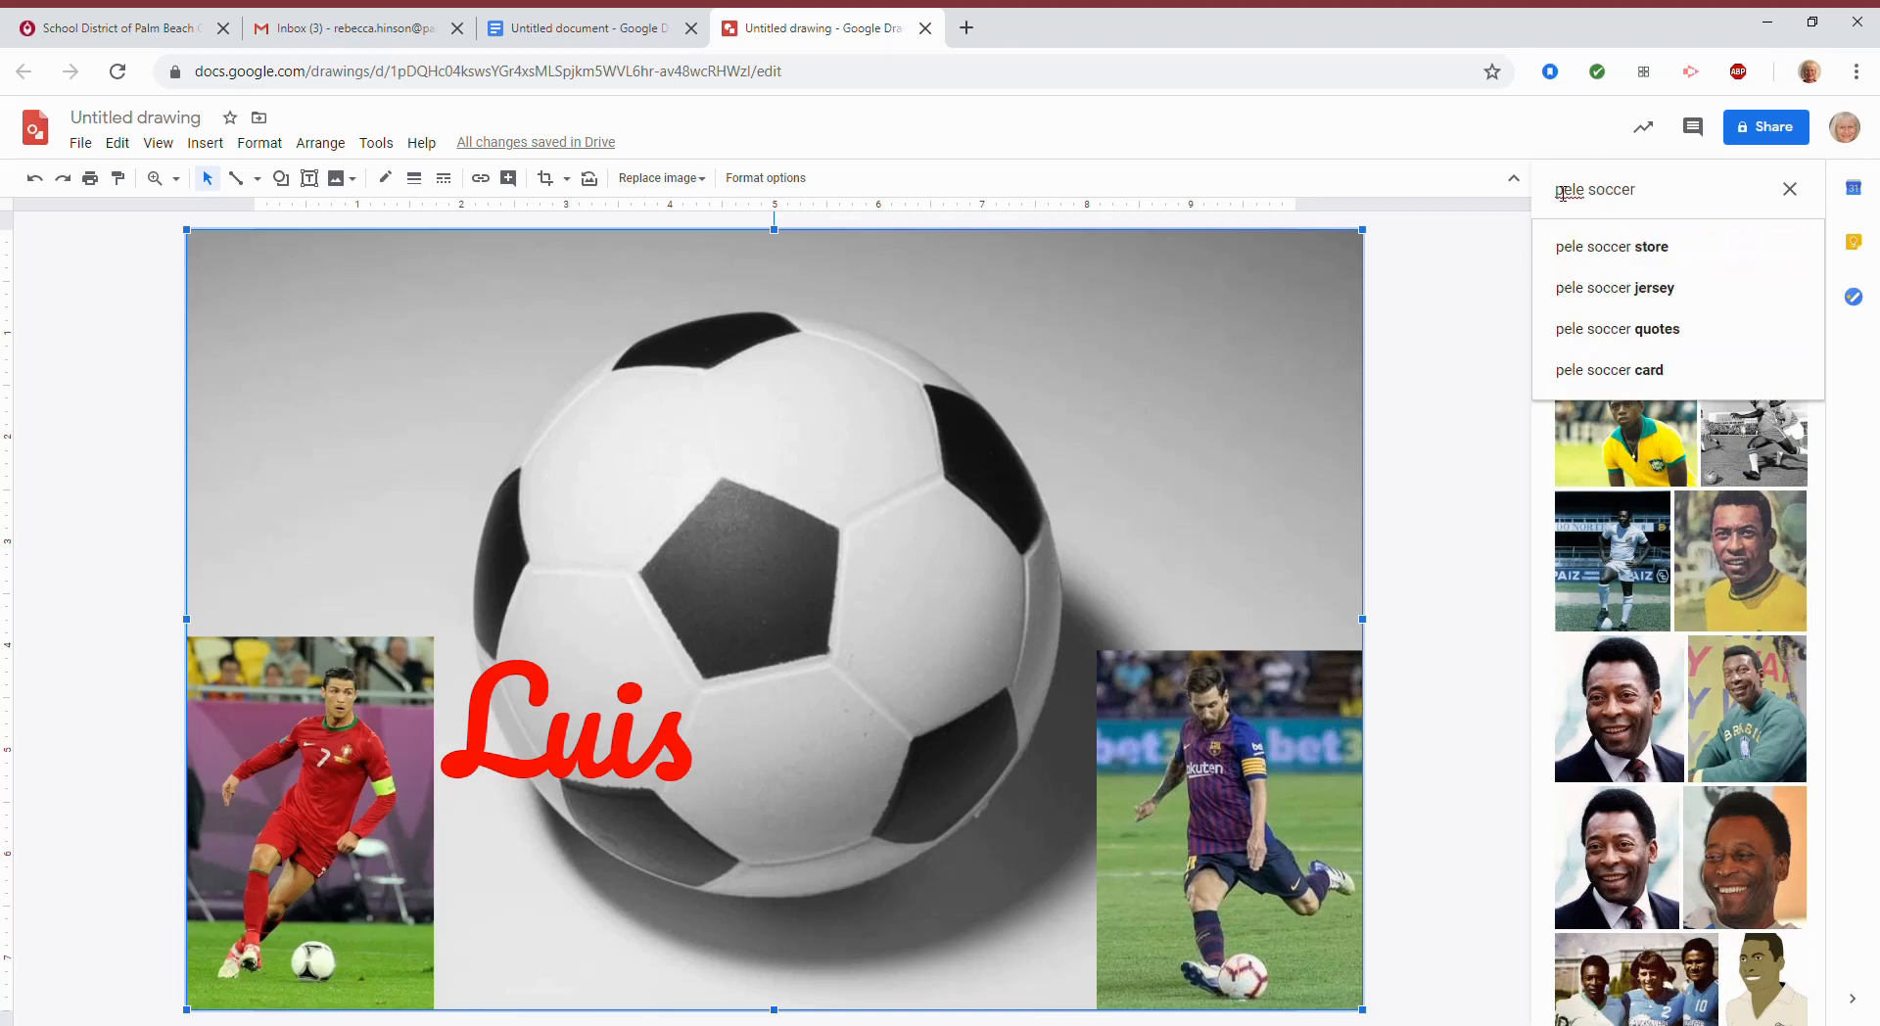
key(Return)
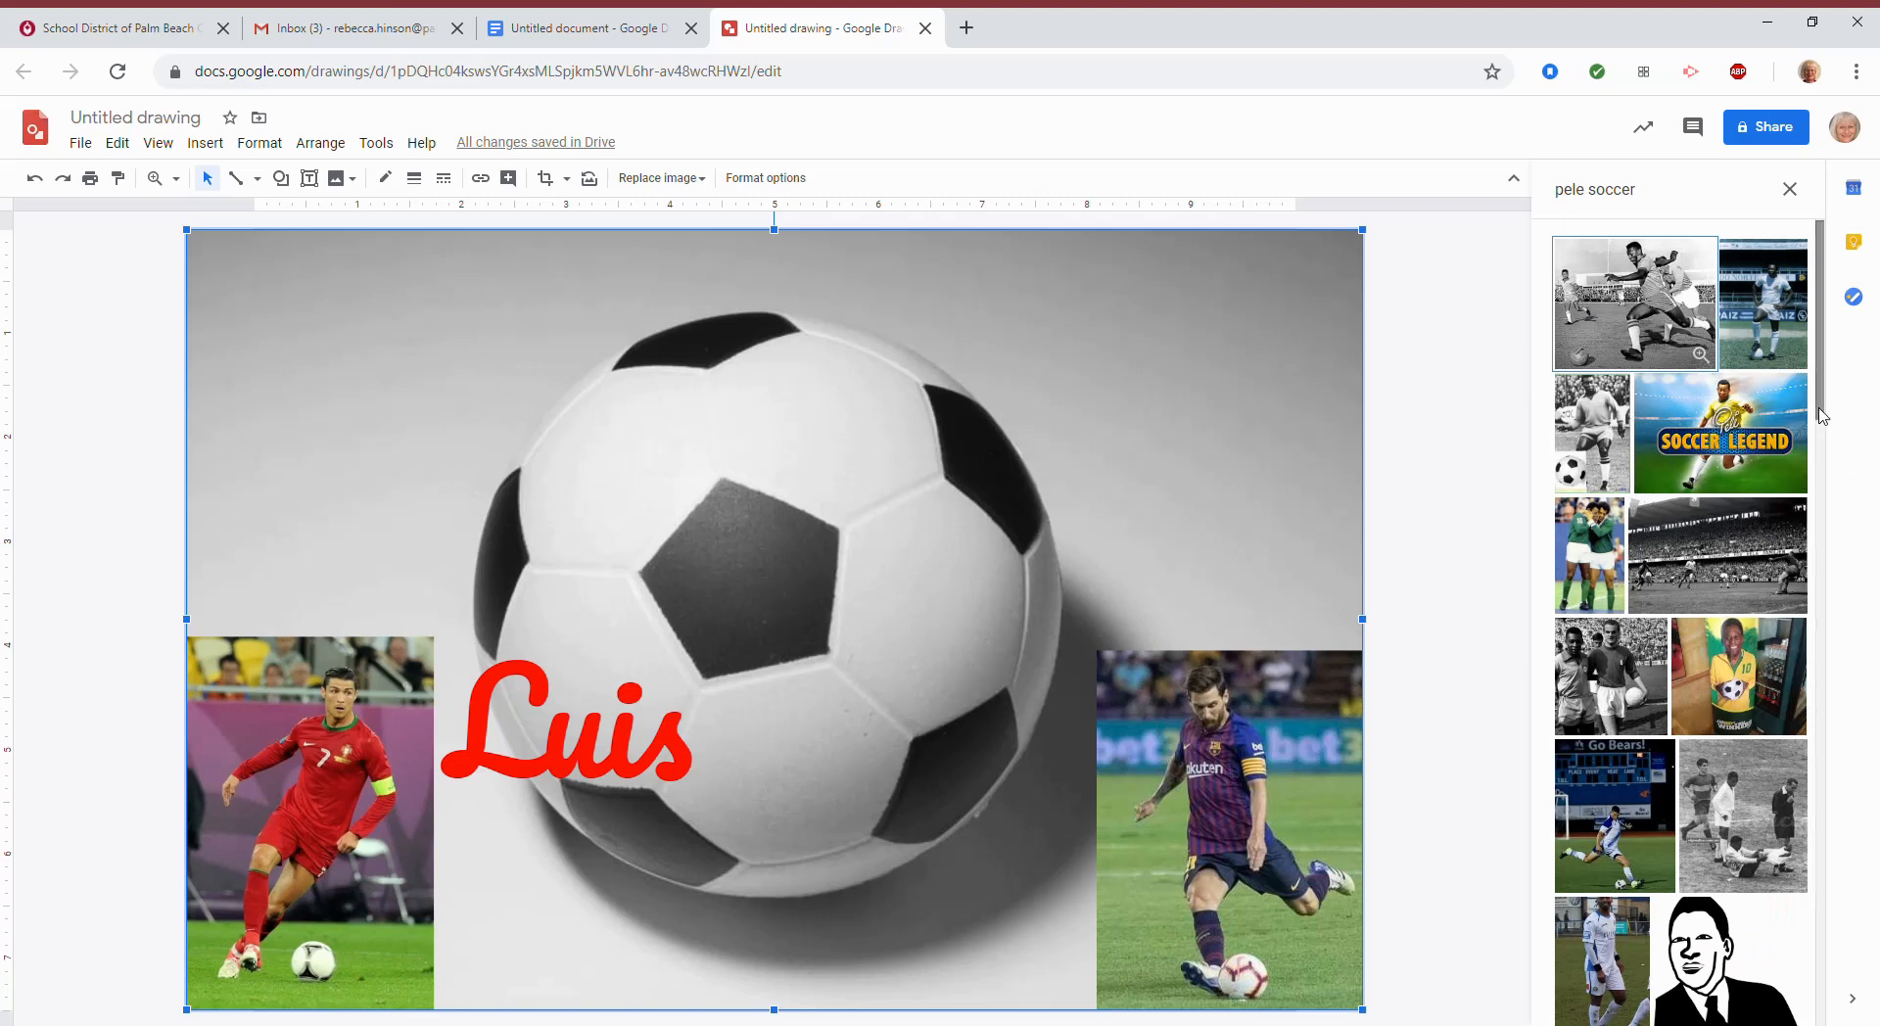
drag(1821, 418, 1850, 361)
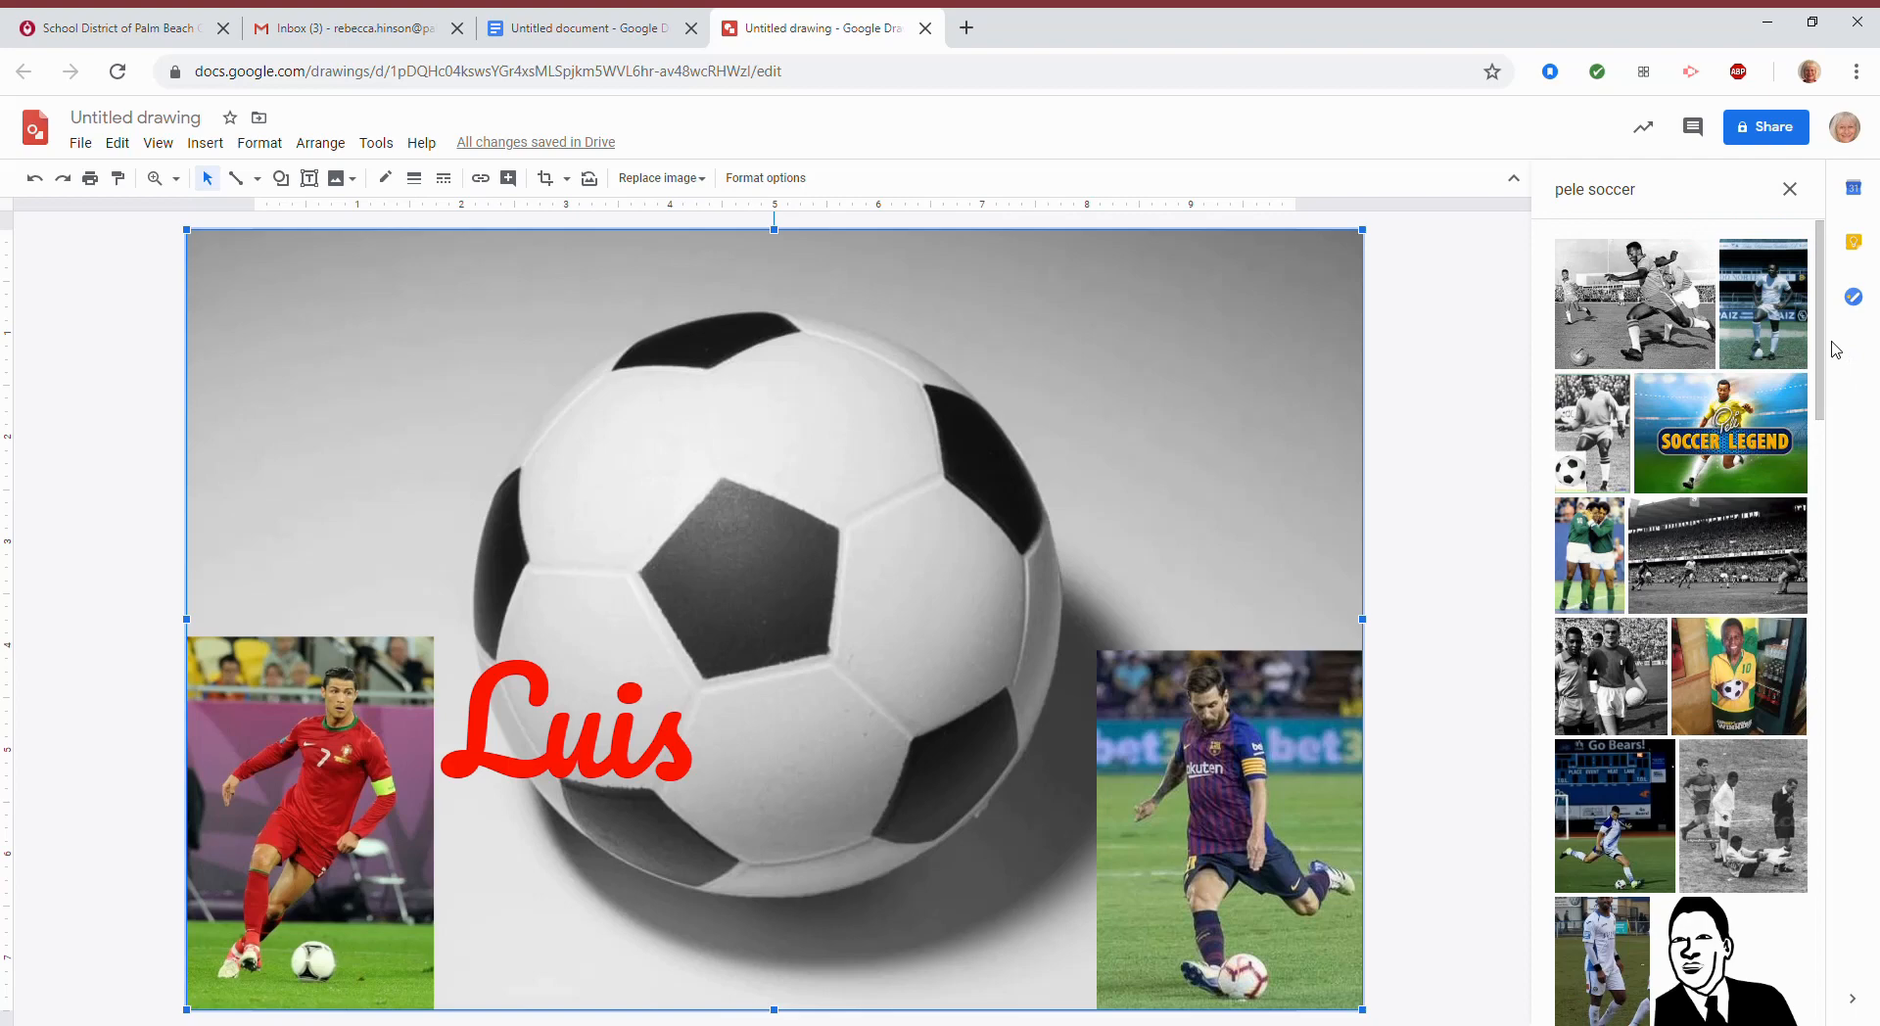
click(1760, 325)
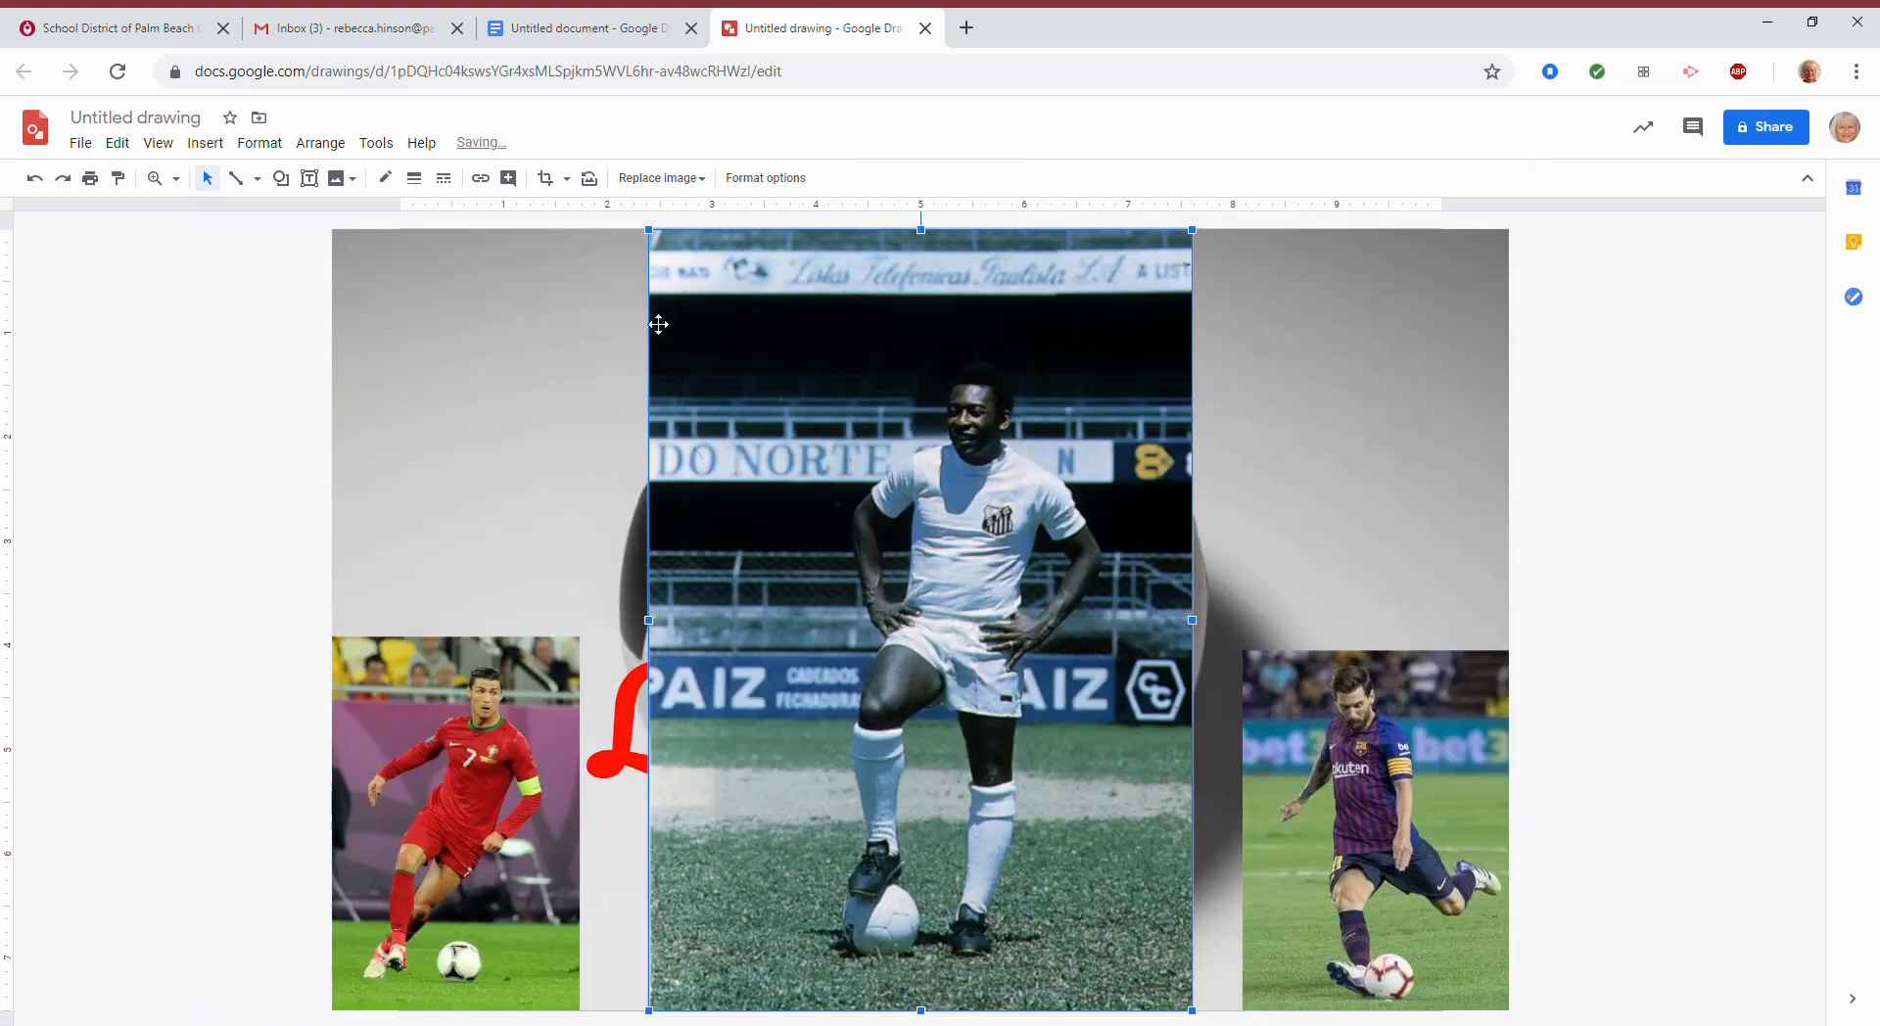
- Shrink the white-kit player photo and place it in the canvas's top-right corner
drag(656, 238, 982, 660)
drag(1079, 774, 1396, 357)
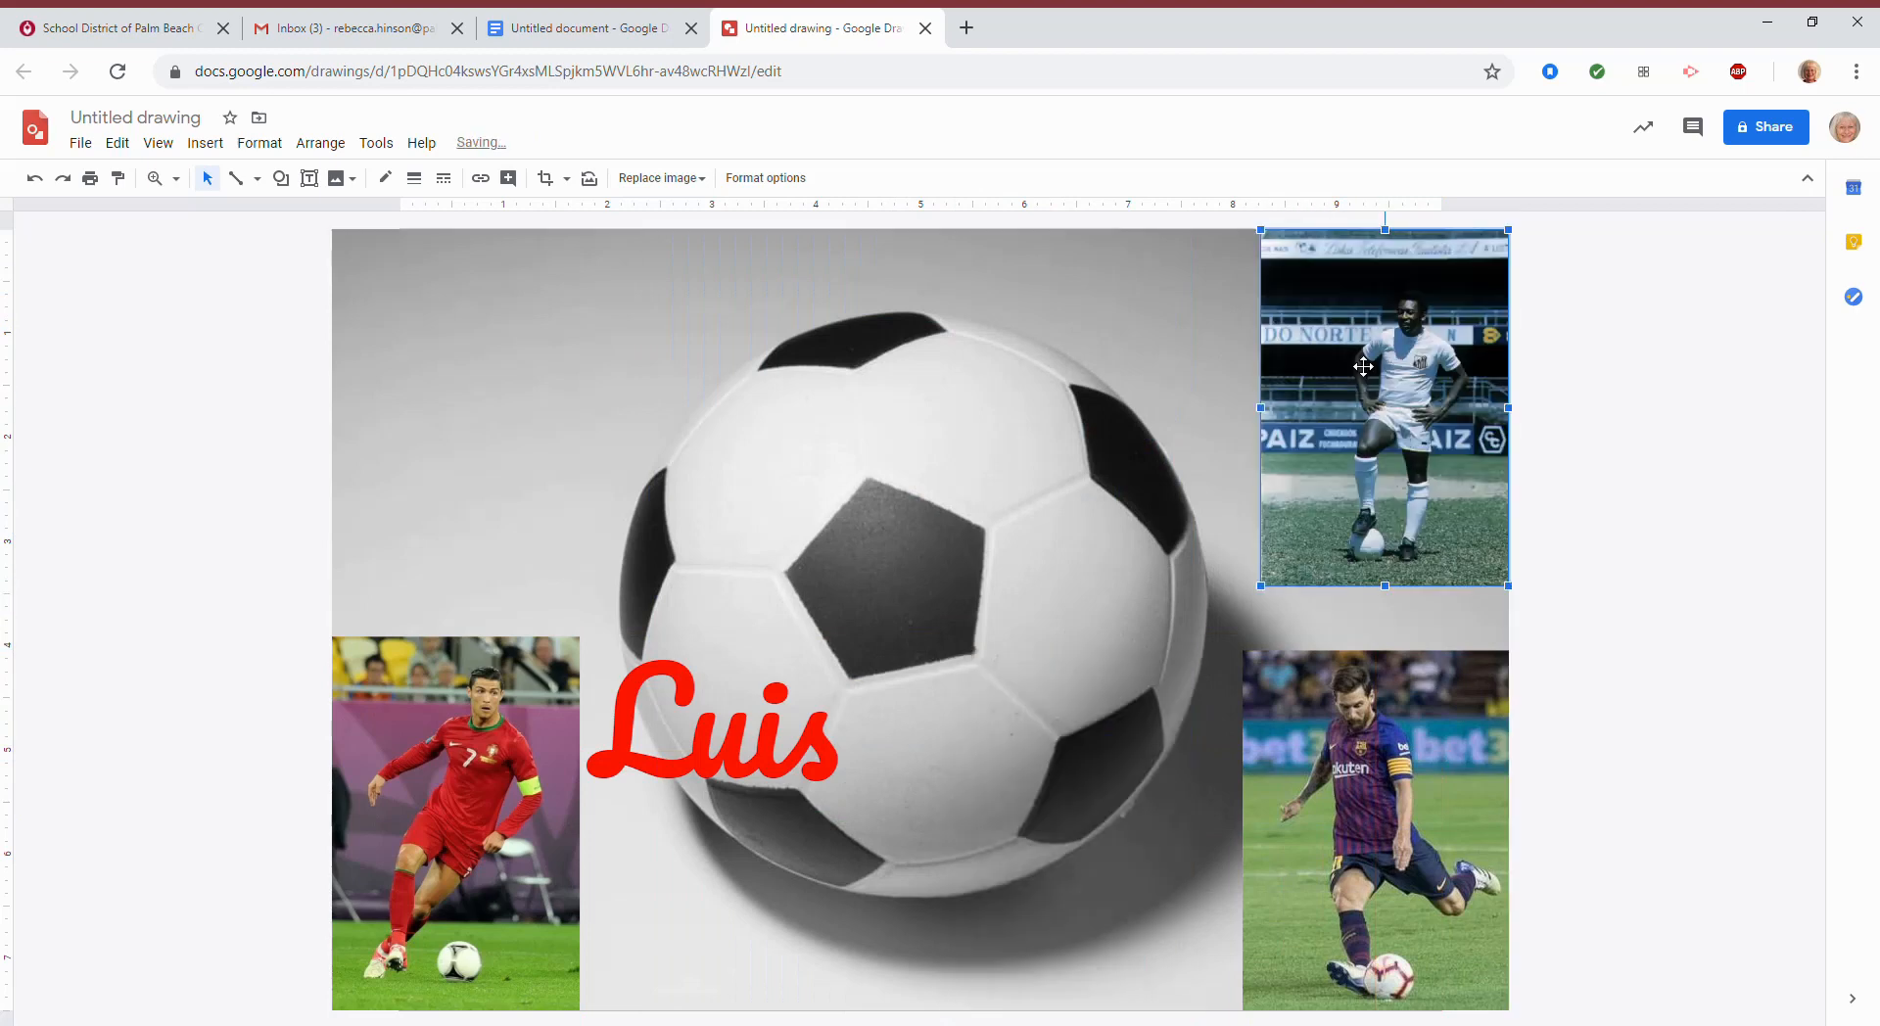
click(1125, 337)
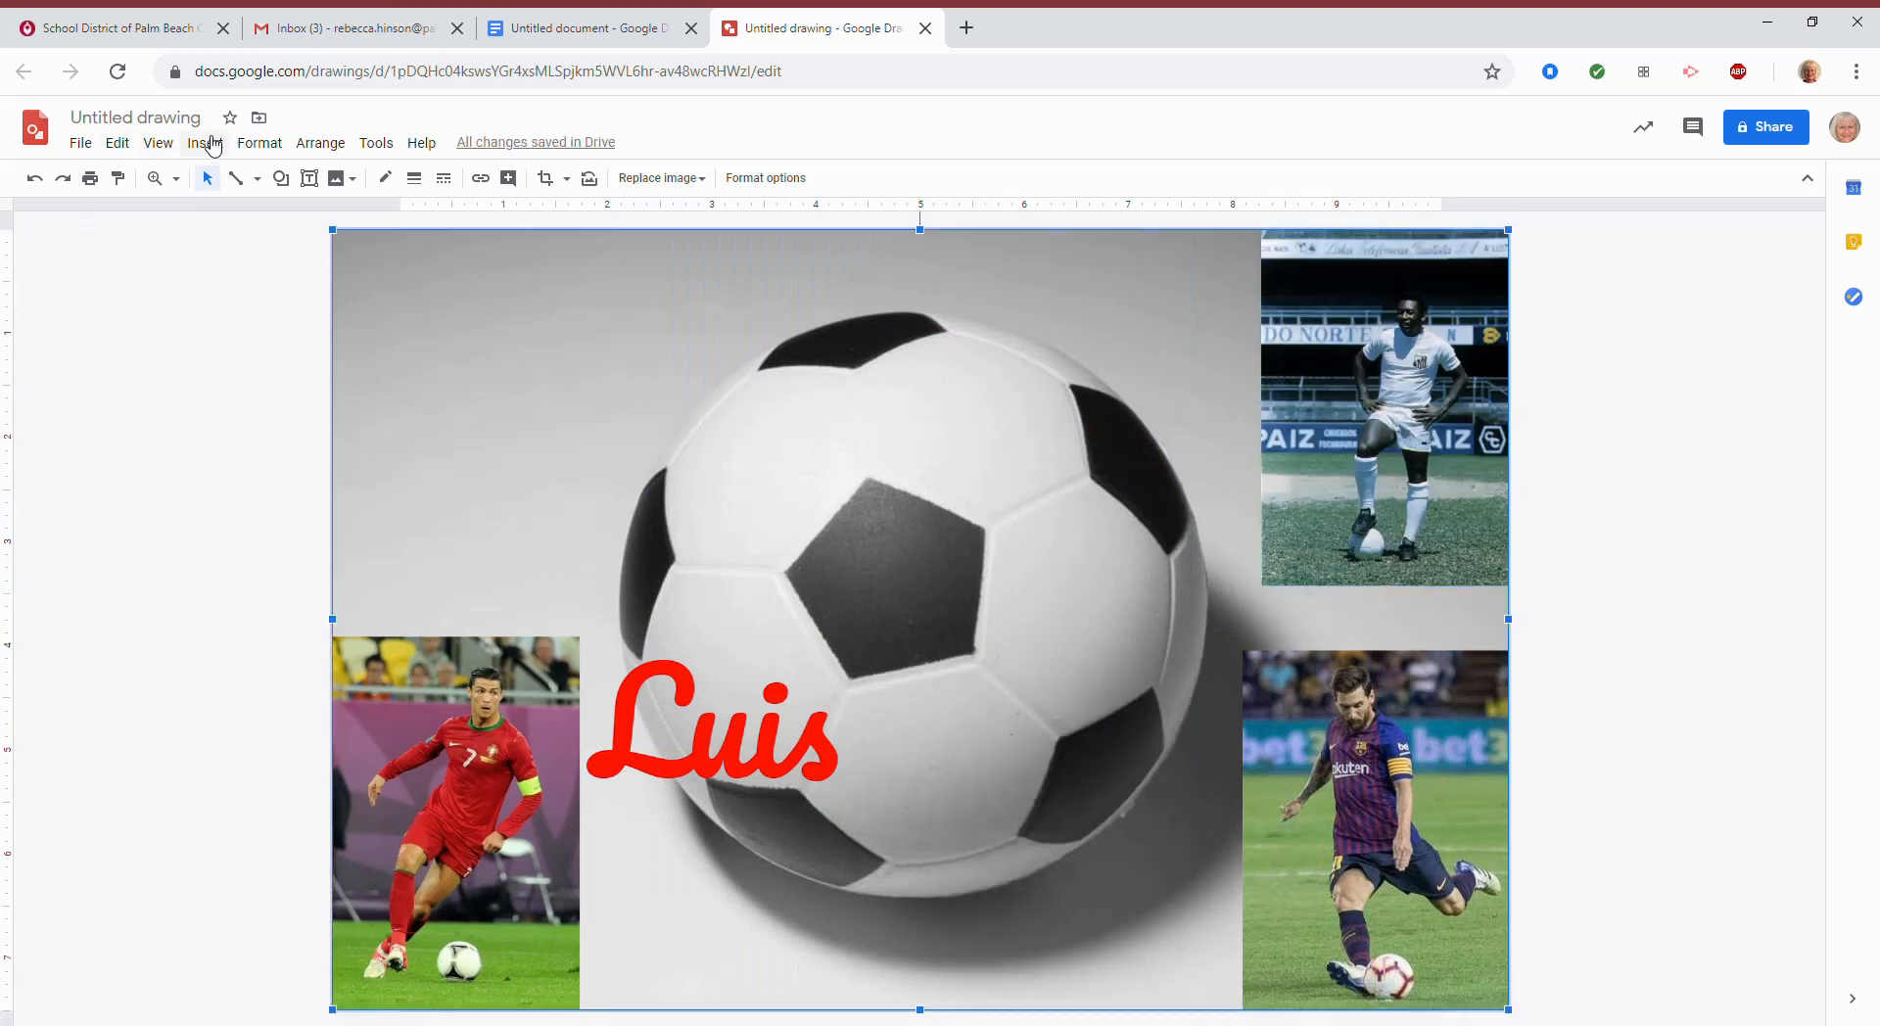
click(207, 143)
- Search web images for the suggested 'ronaldin' player and insert the blue-kit player challenged by red-kit opponents
mouse_move(228, 186)
click(488, 217)
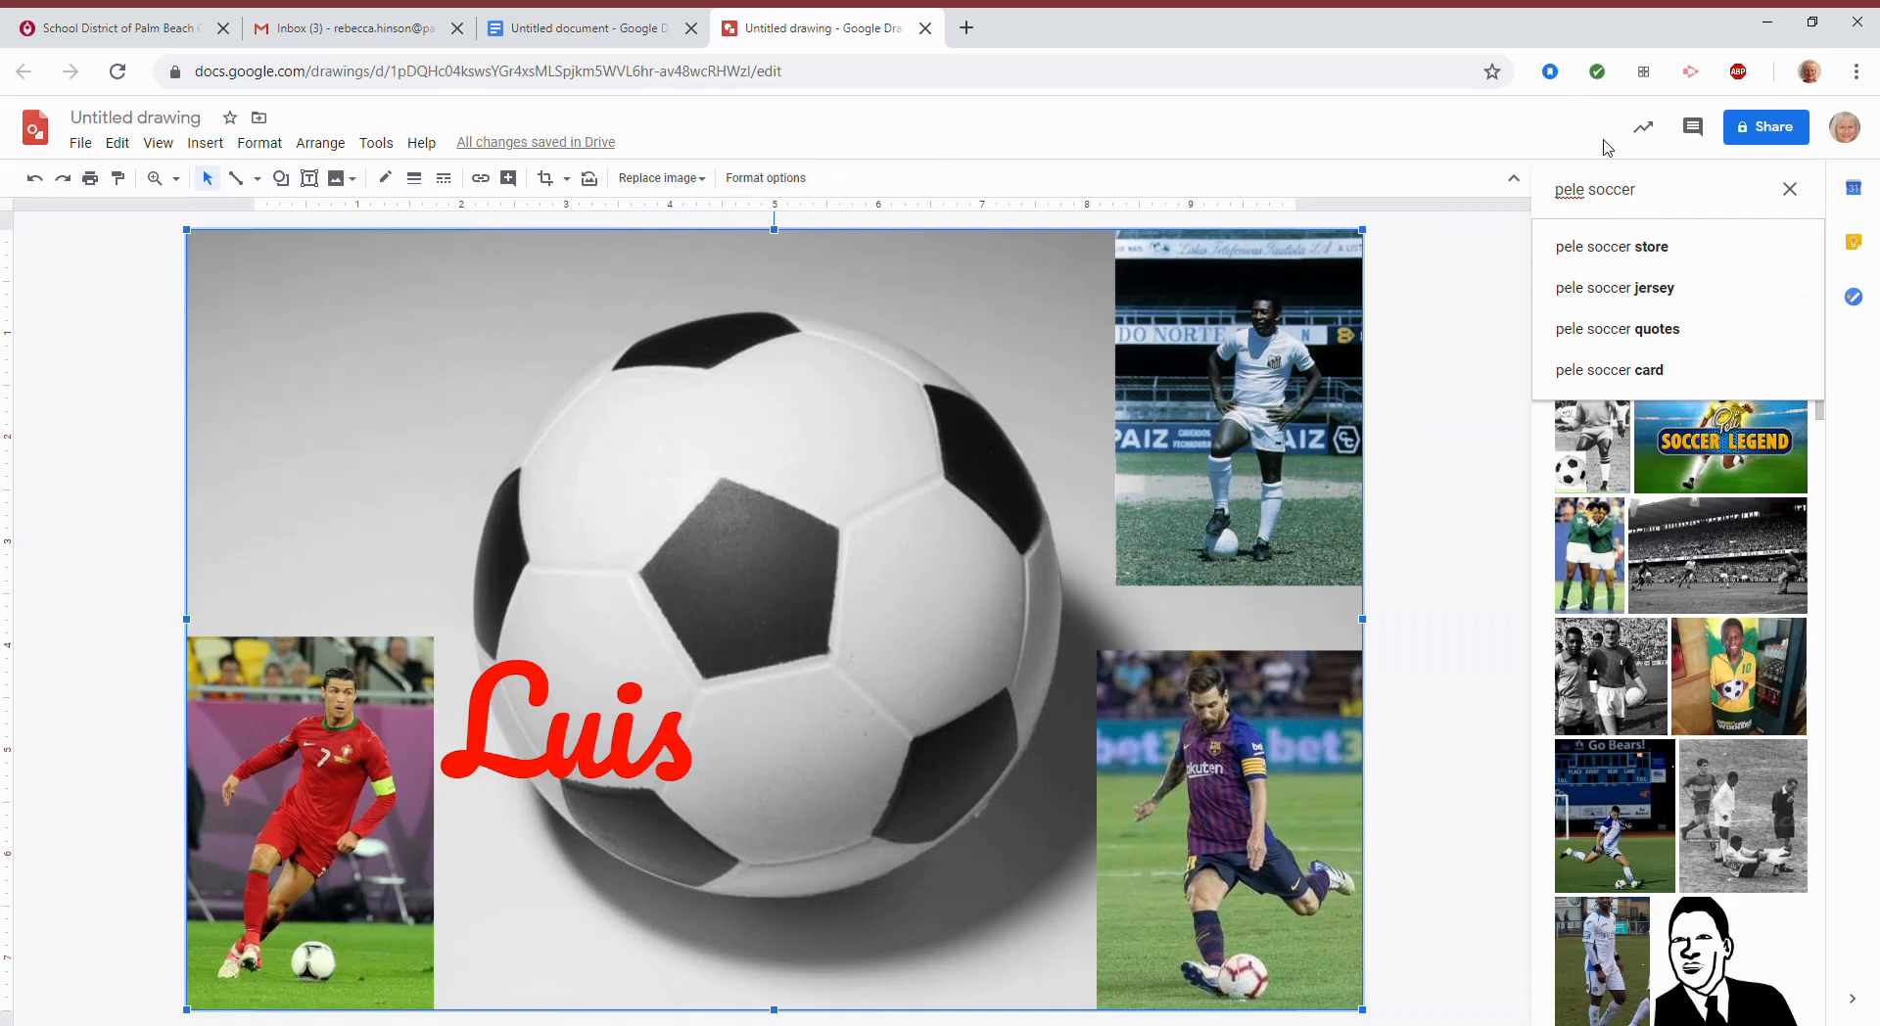
triple_click(1661, 196)
text(ro)
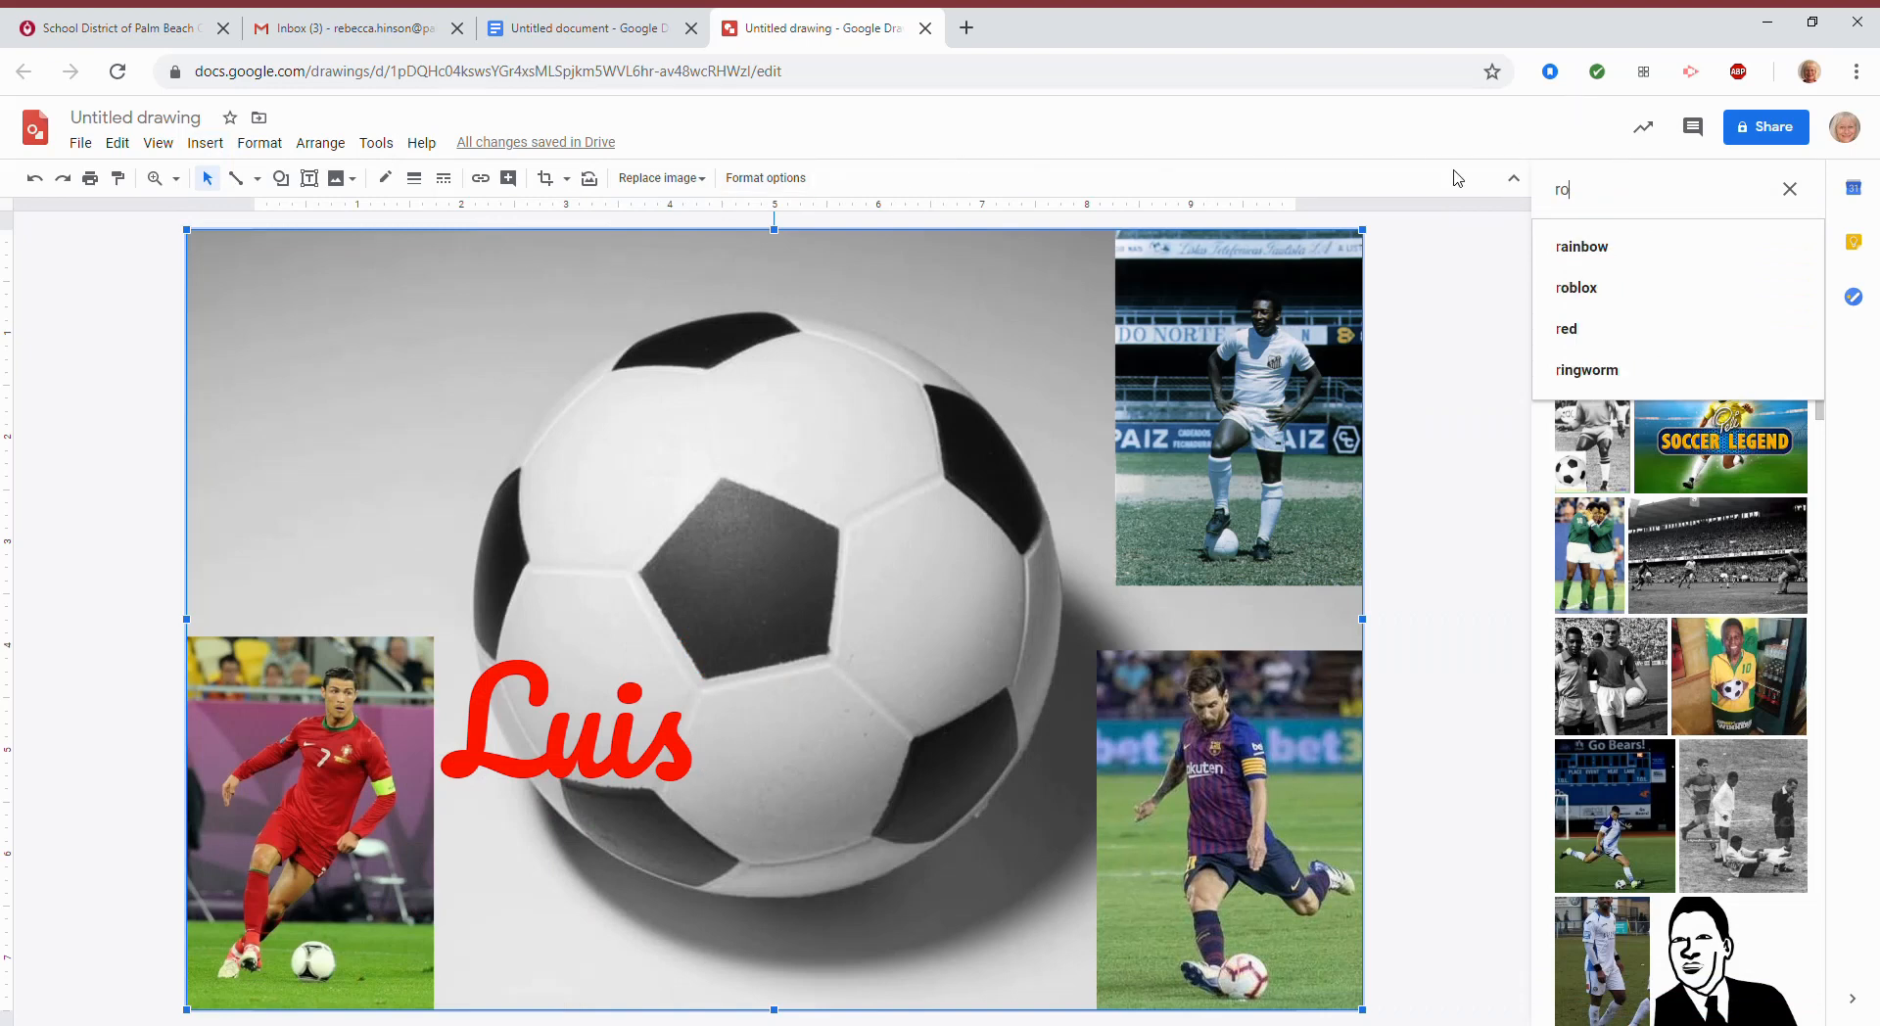
text(nal)
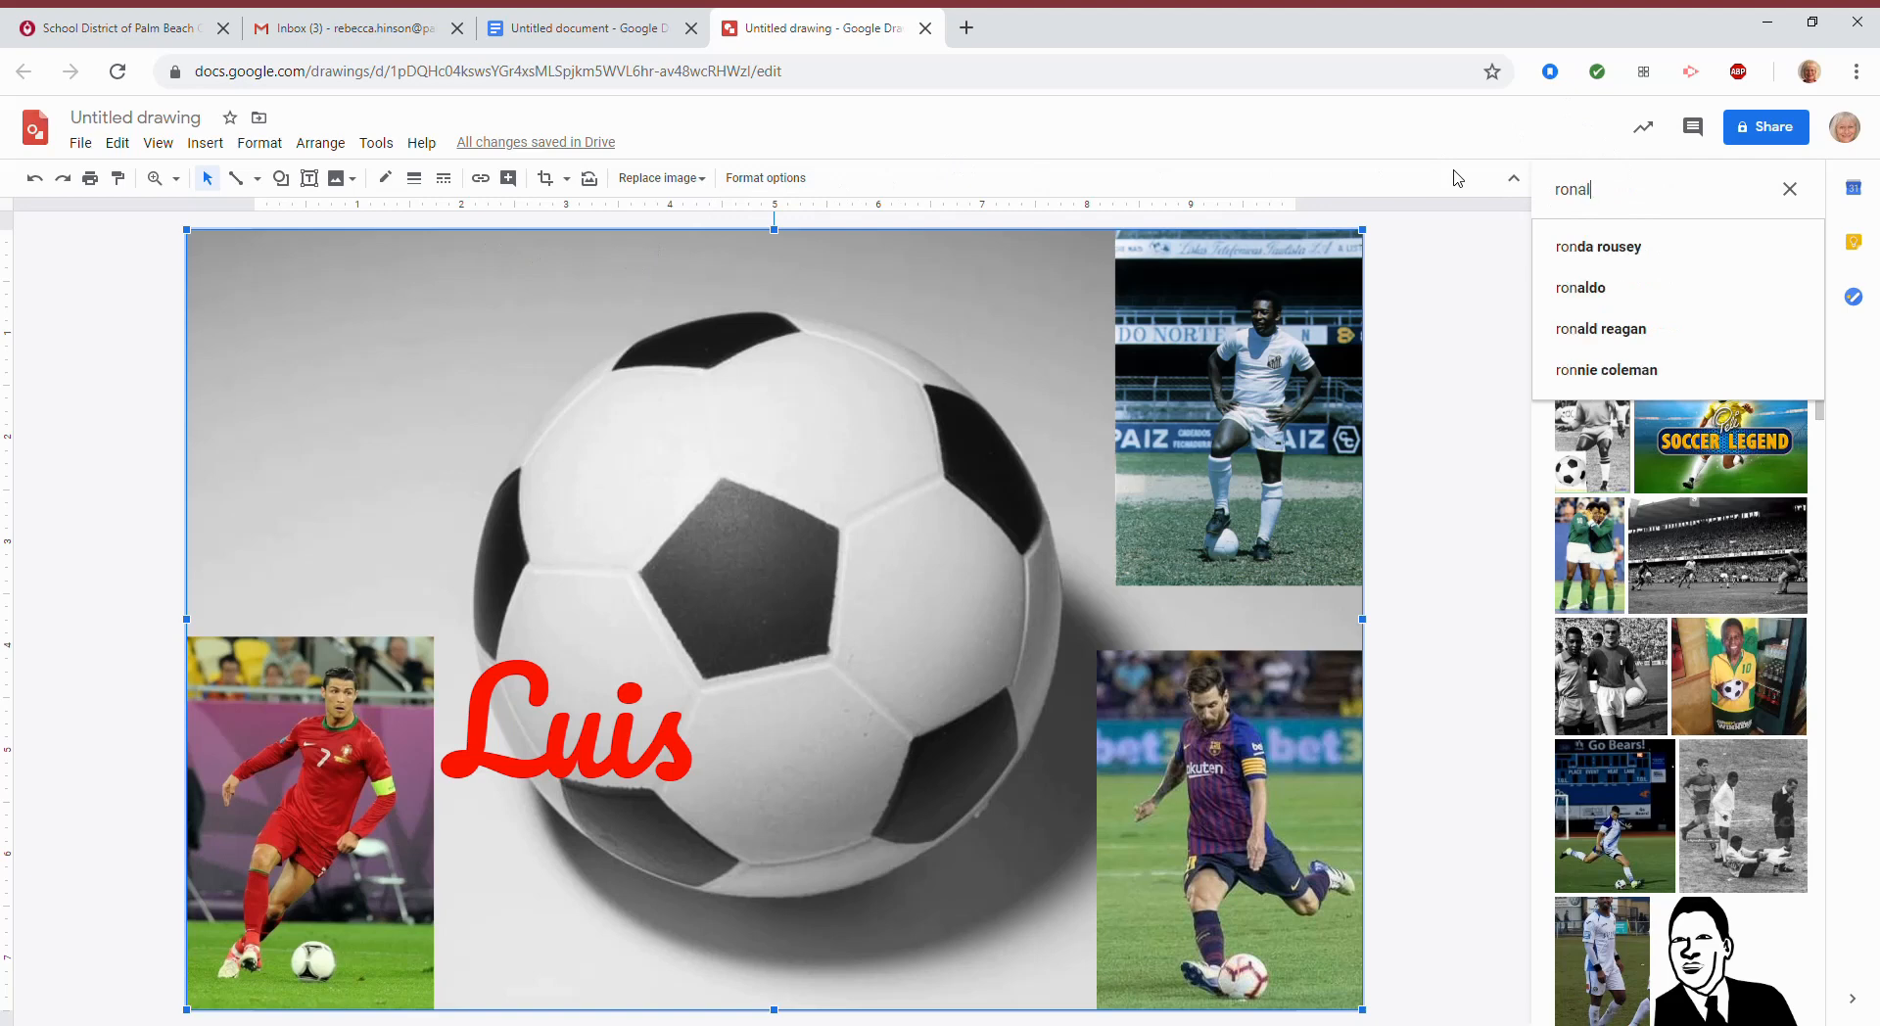
text(dinho)
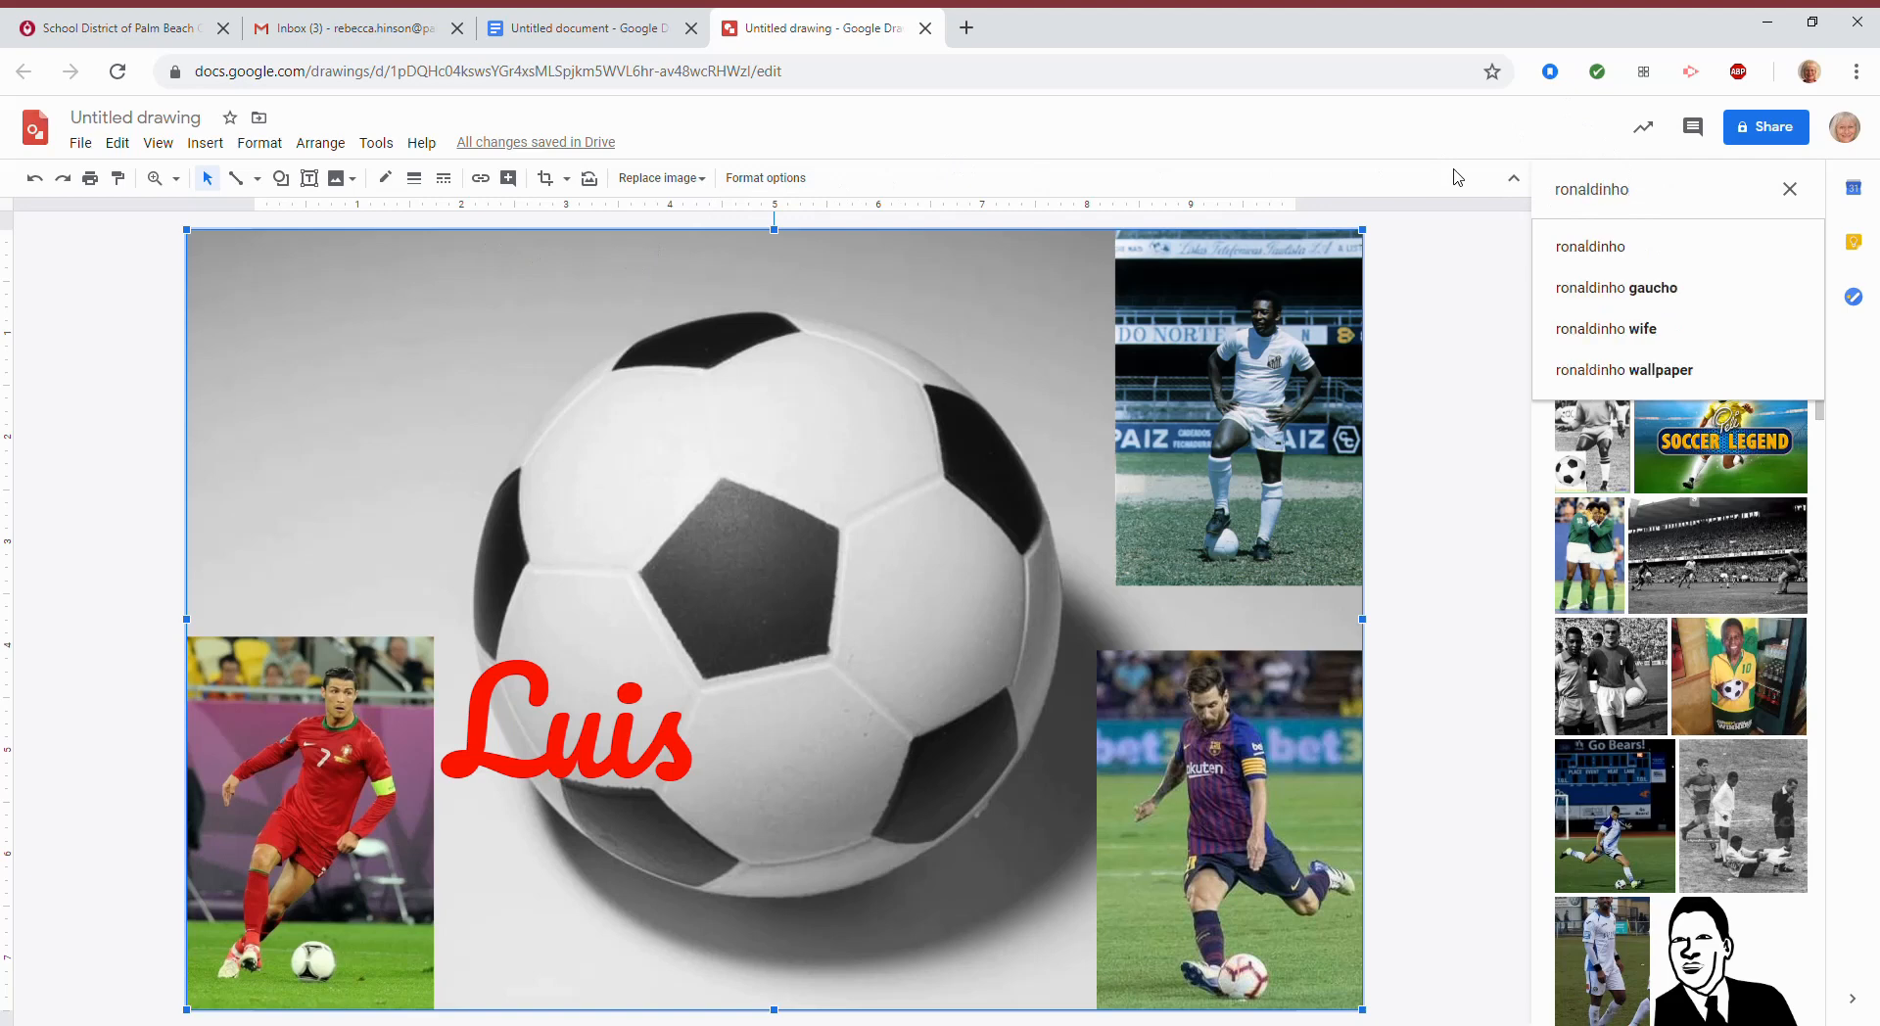
click(1608, 252)
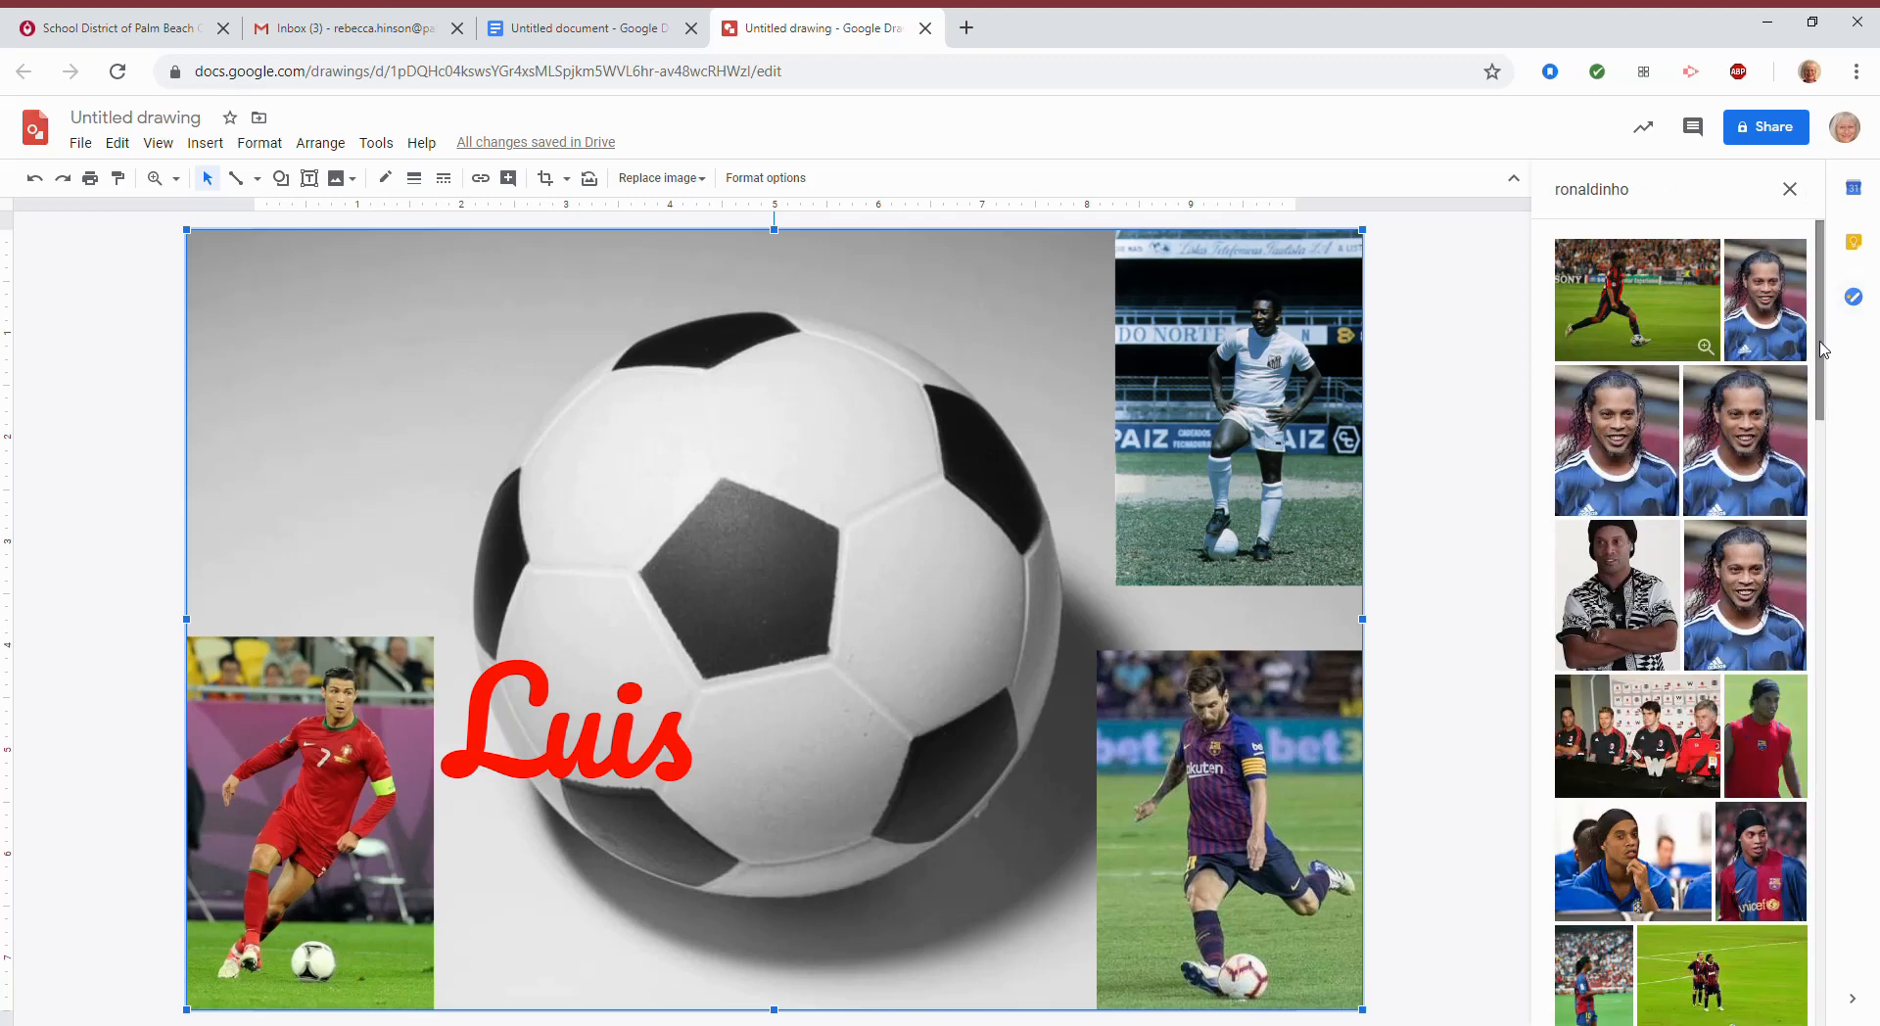
drag(1827, 344, 1784, 906)
scroll(1784, 906, down, 2)
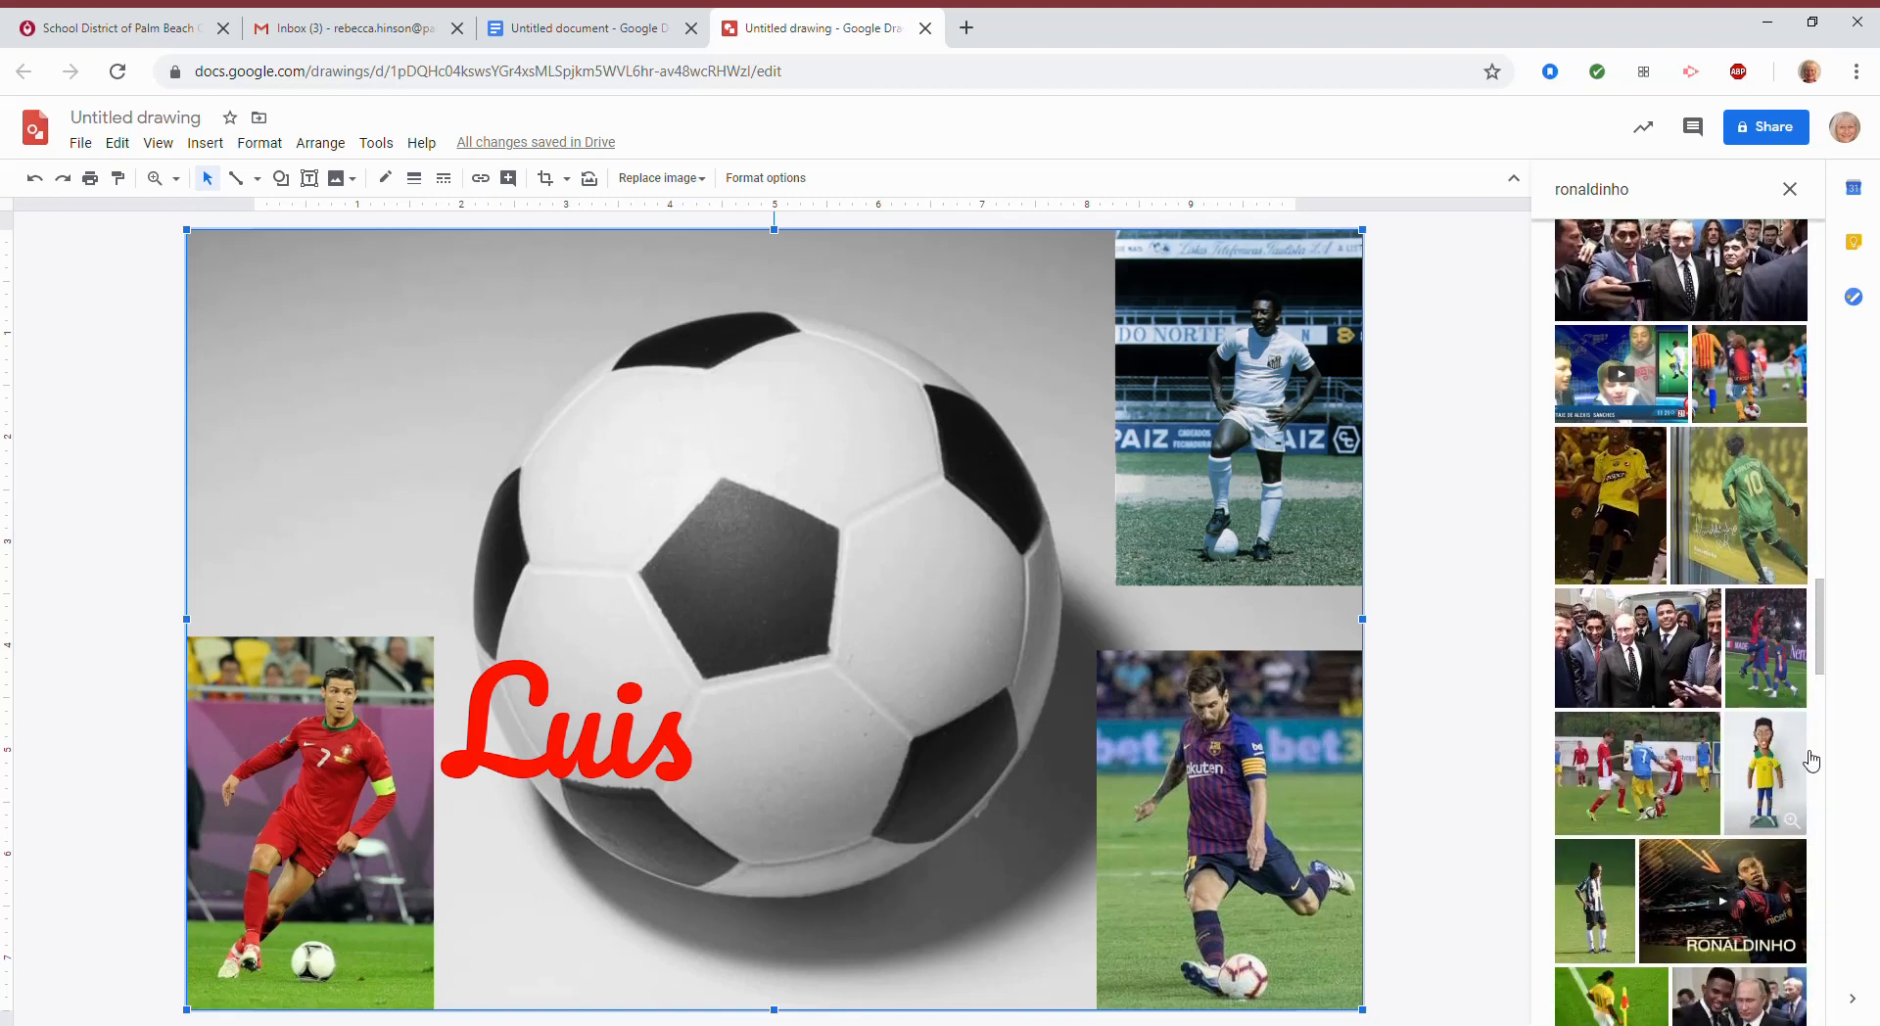
drag(1822, 668, 1849, 288)
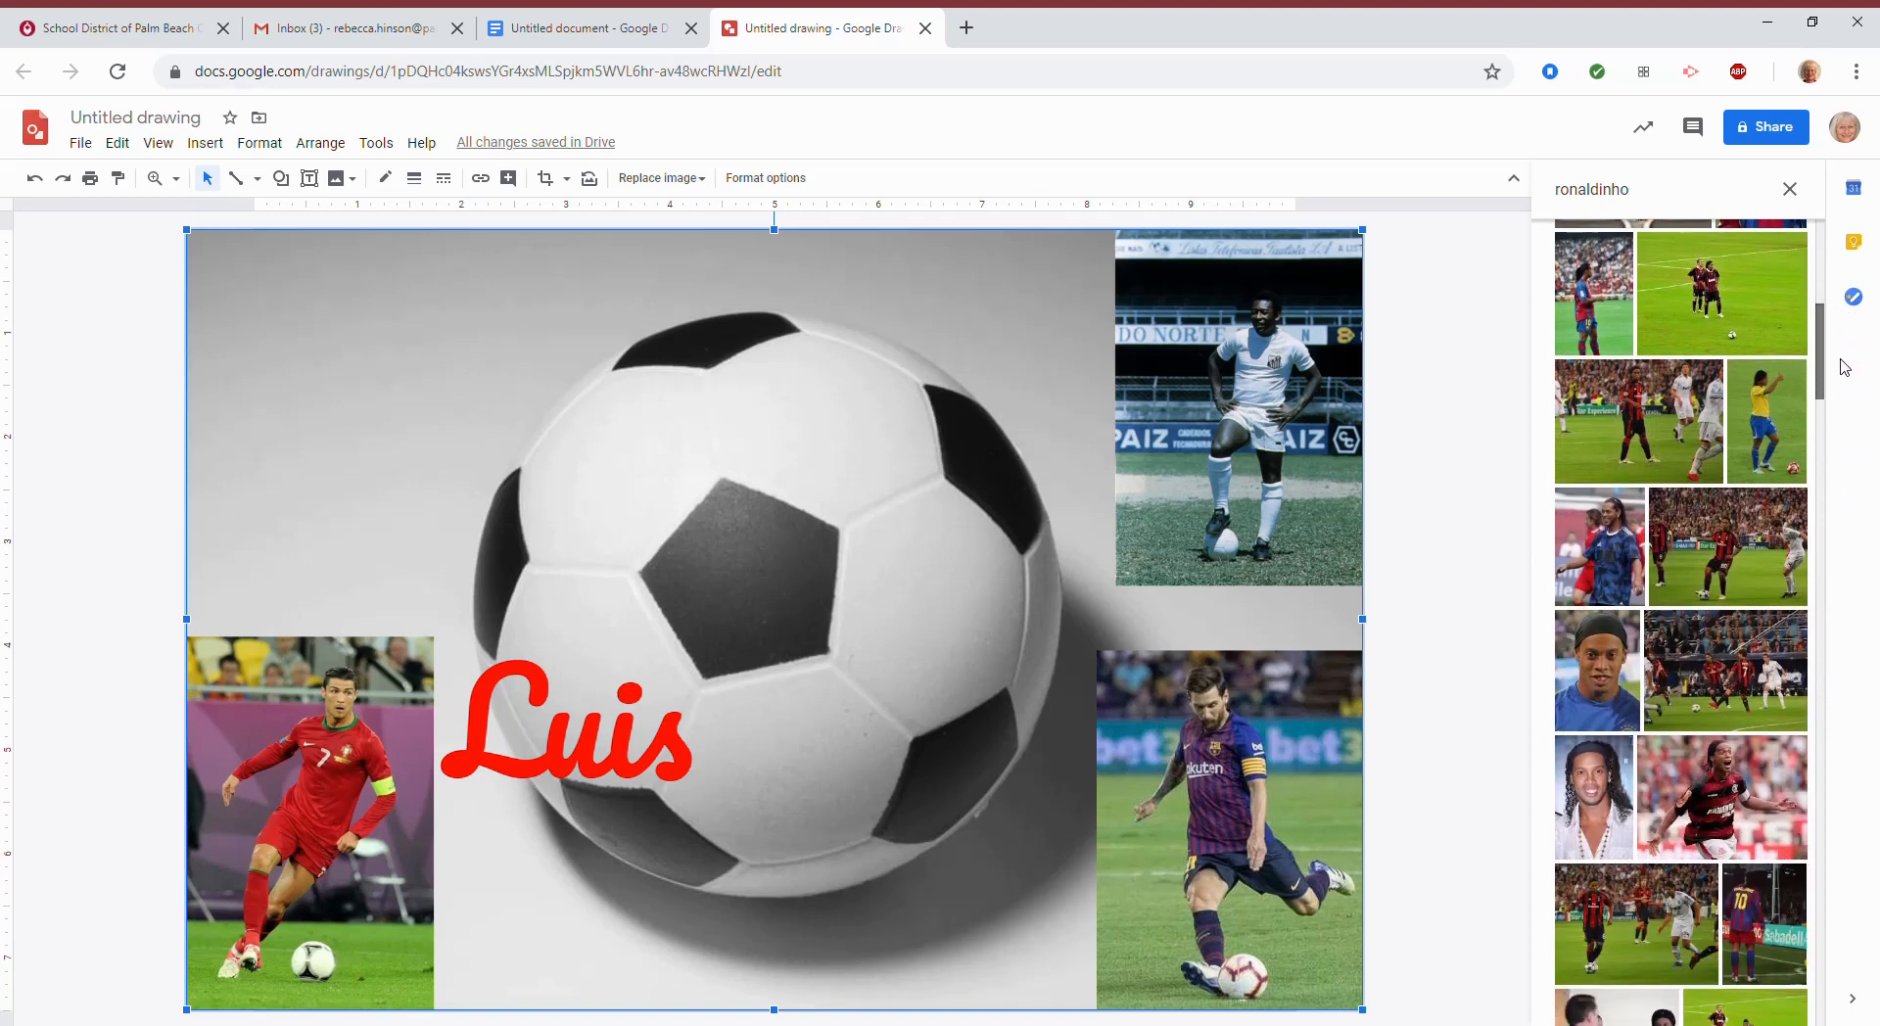
drag(1844, 367, 1822, 543)
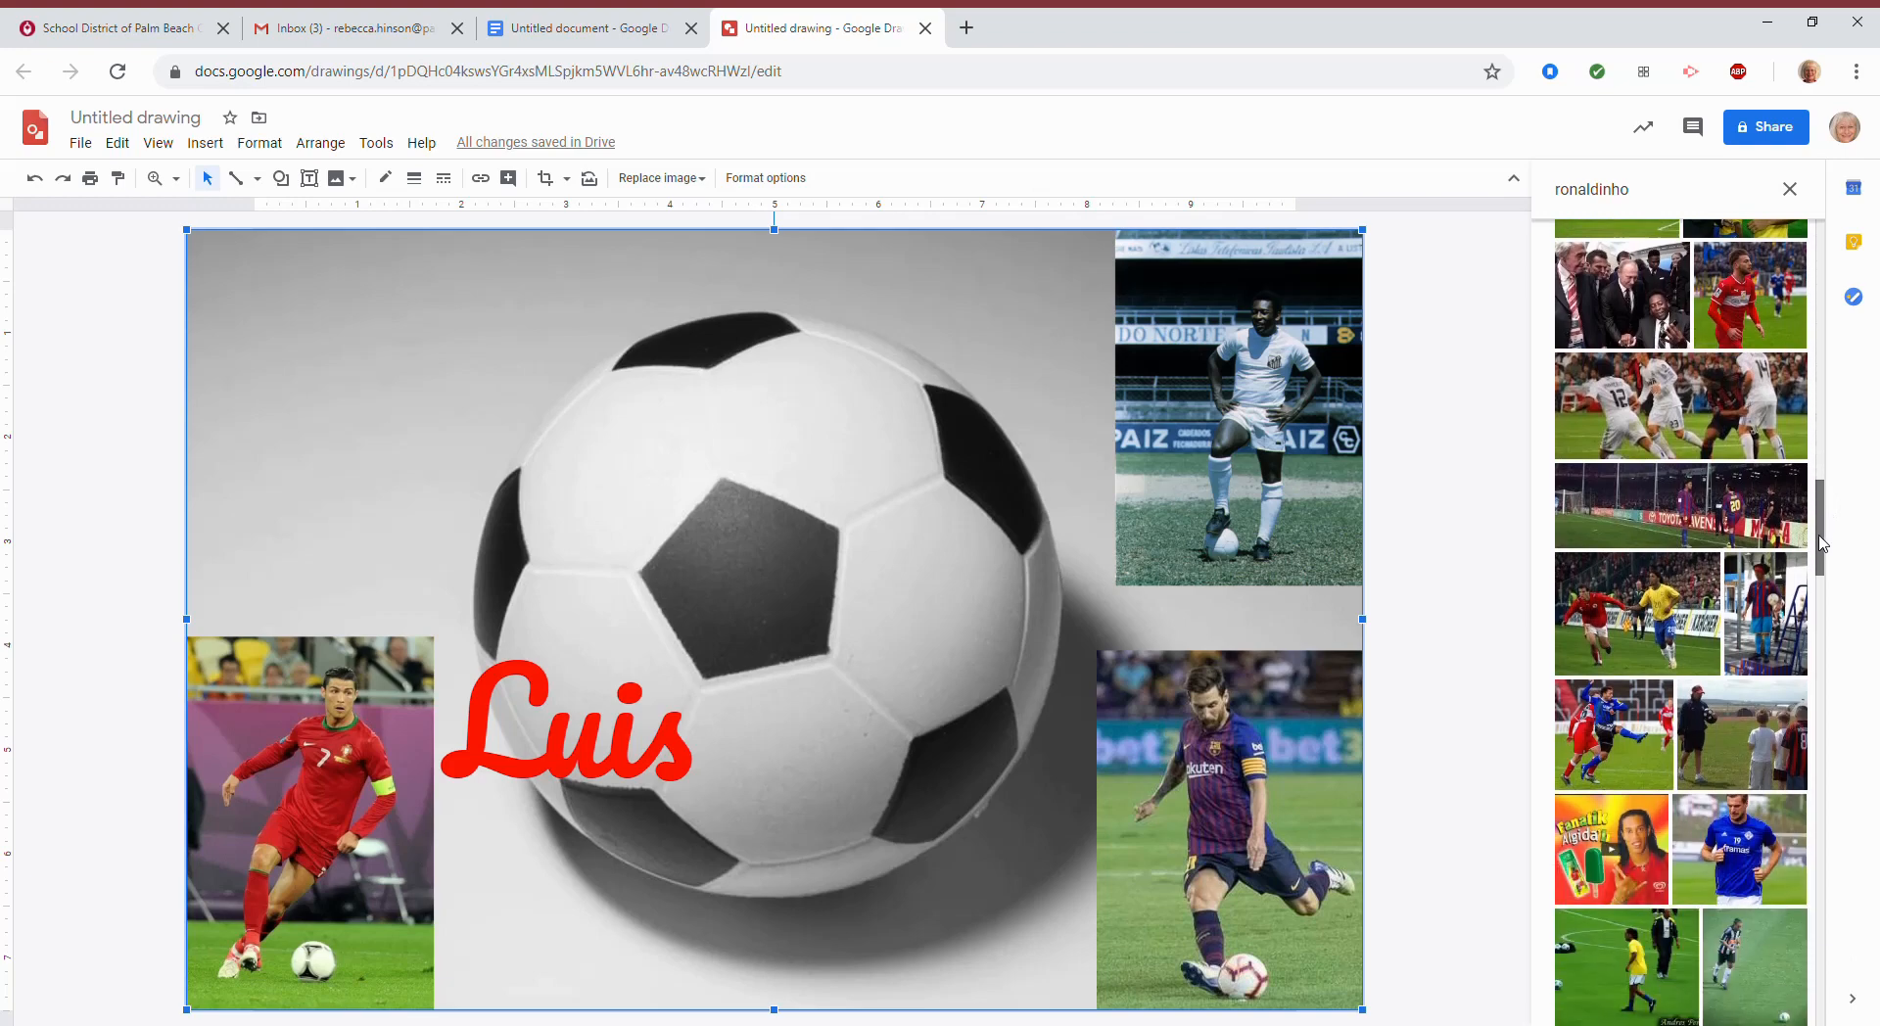
click(1622, 711)
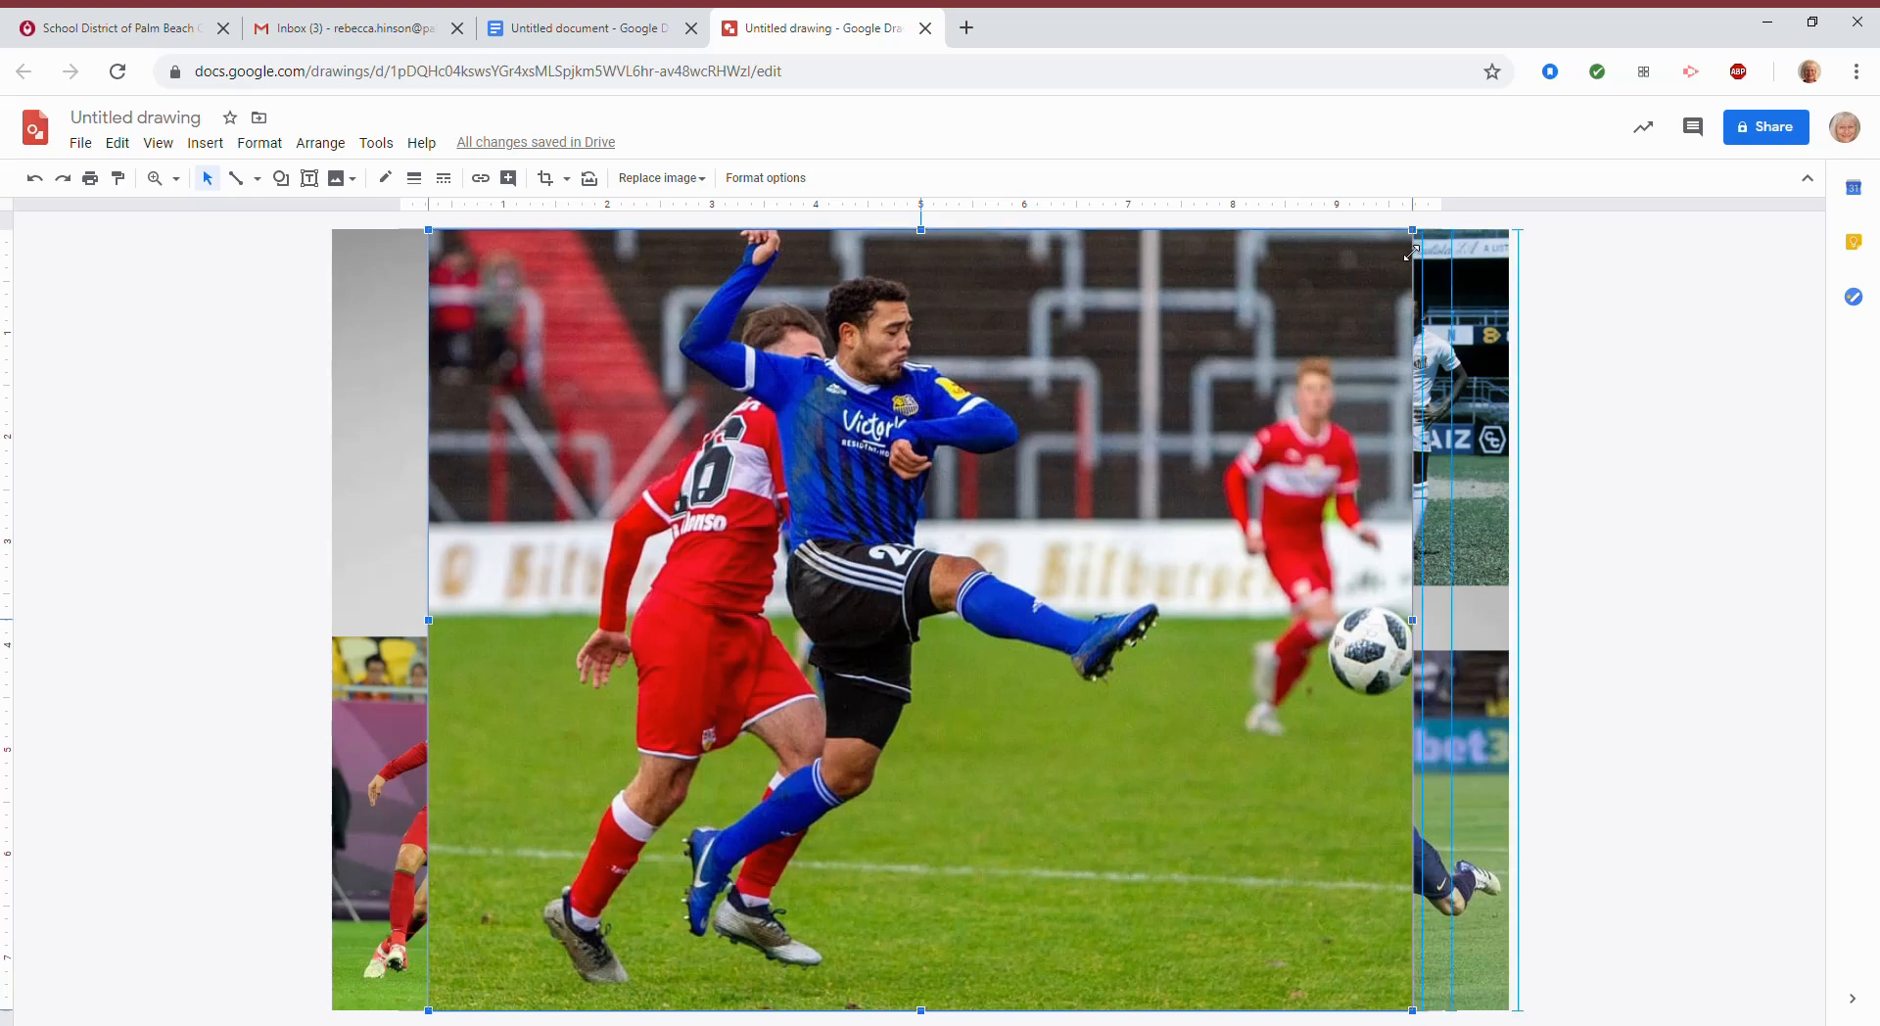
- Shrink the blue-and-red match photo and move it into the top-left corner
drag(1420, 238, 822, 697)
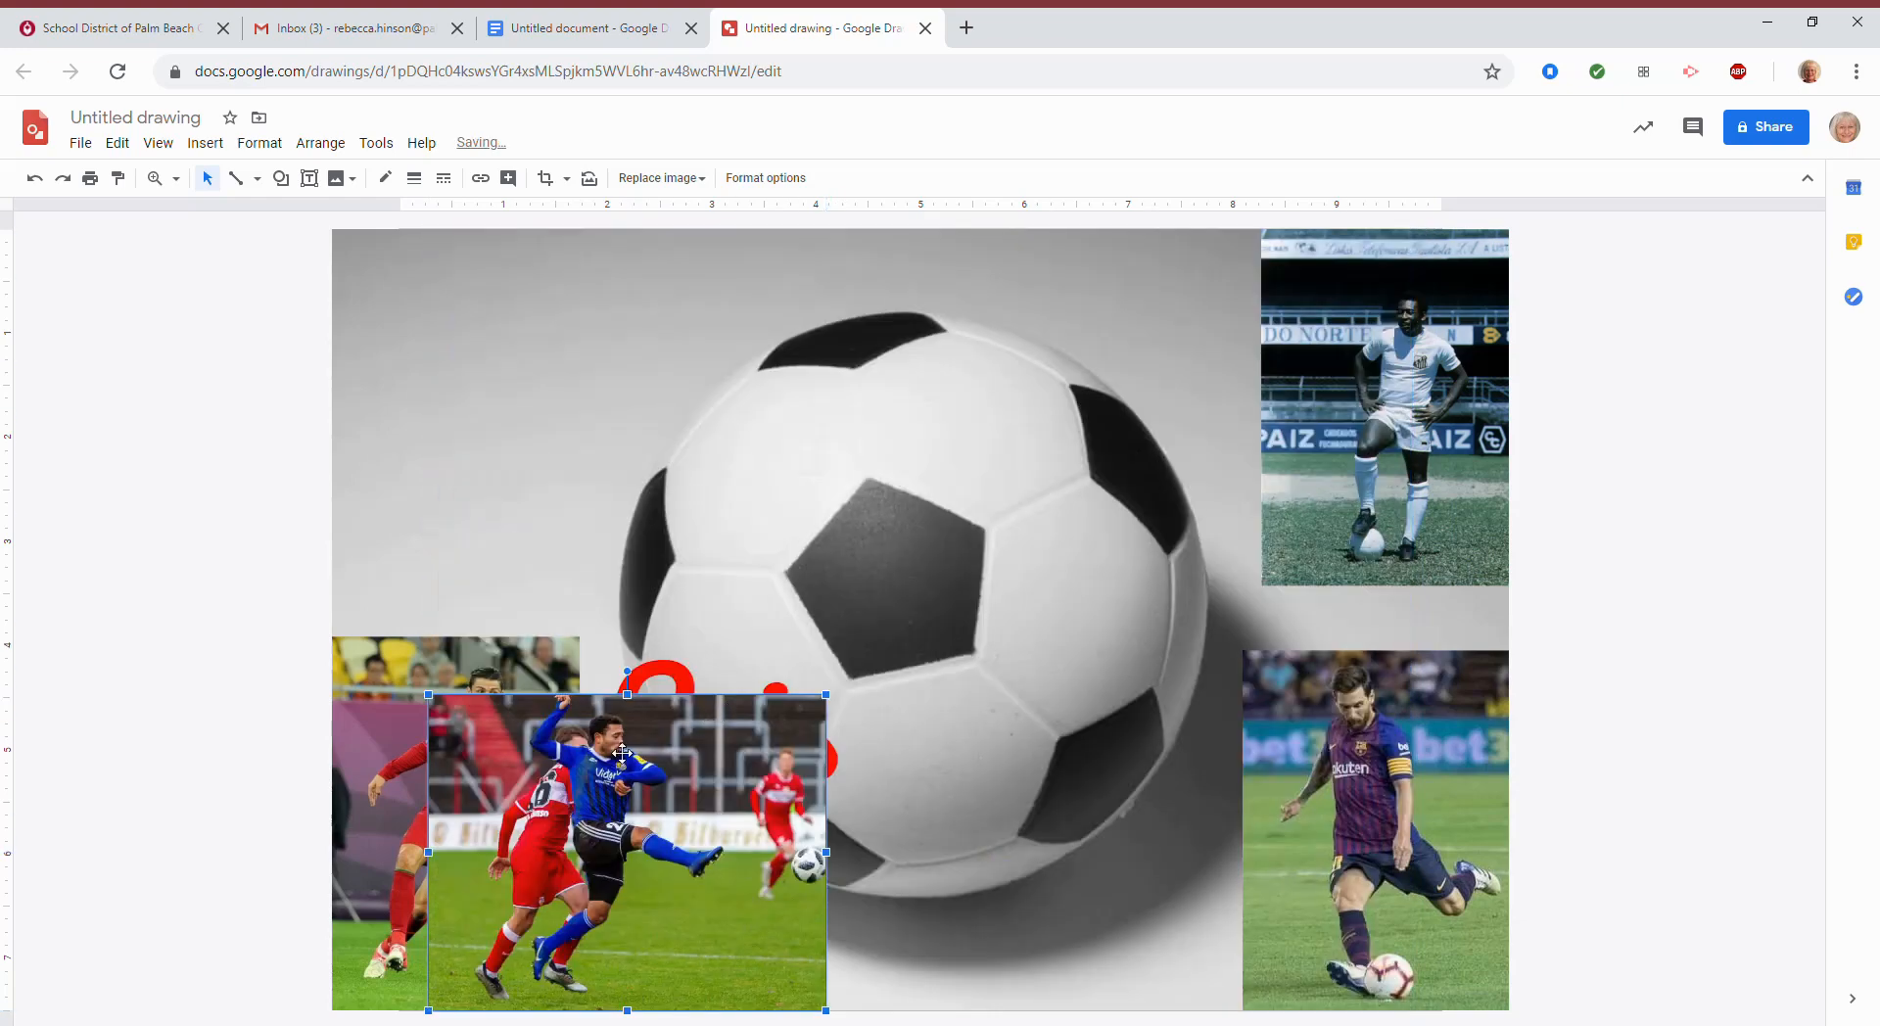
drag(594, 735, 503, 286)
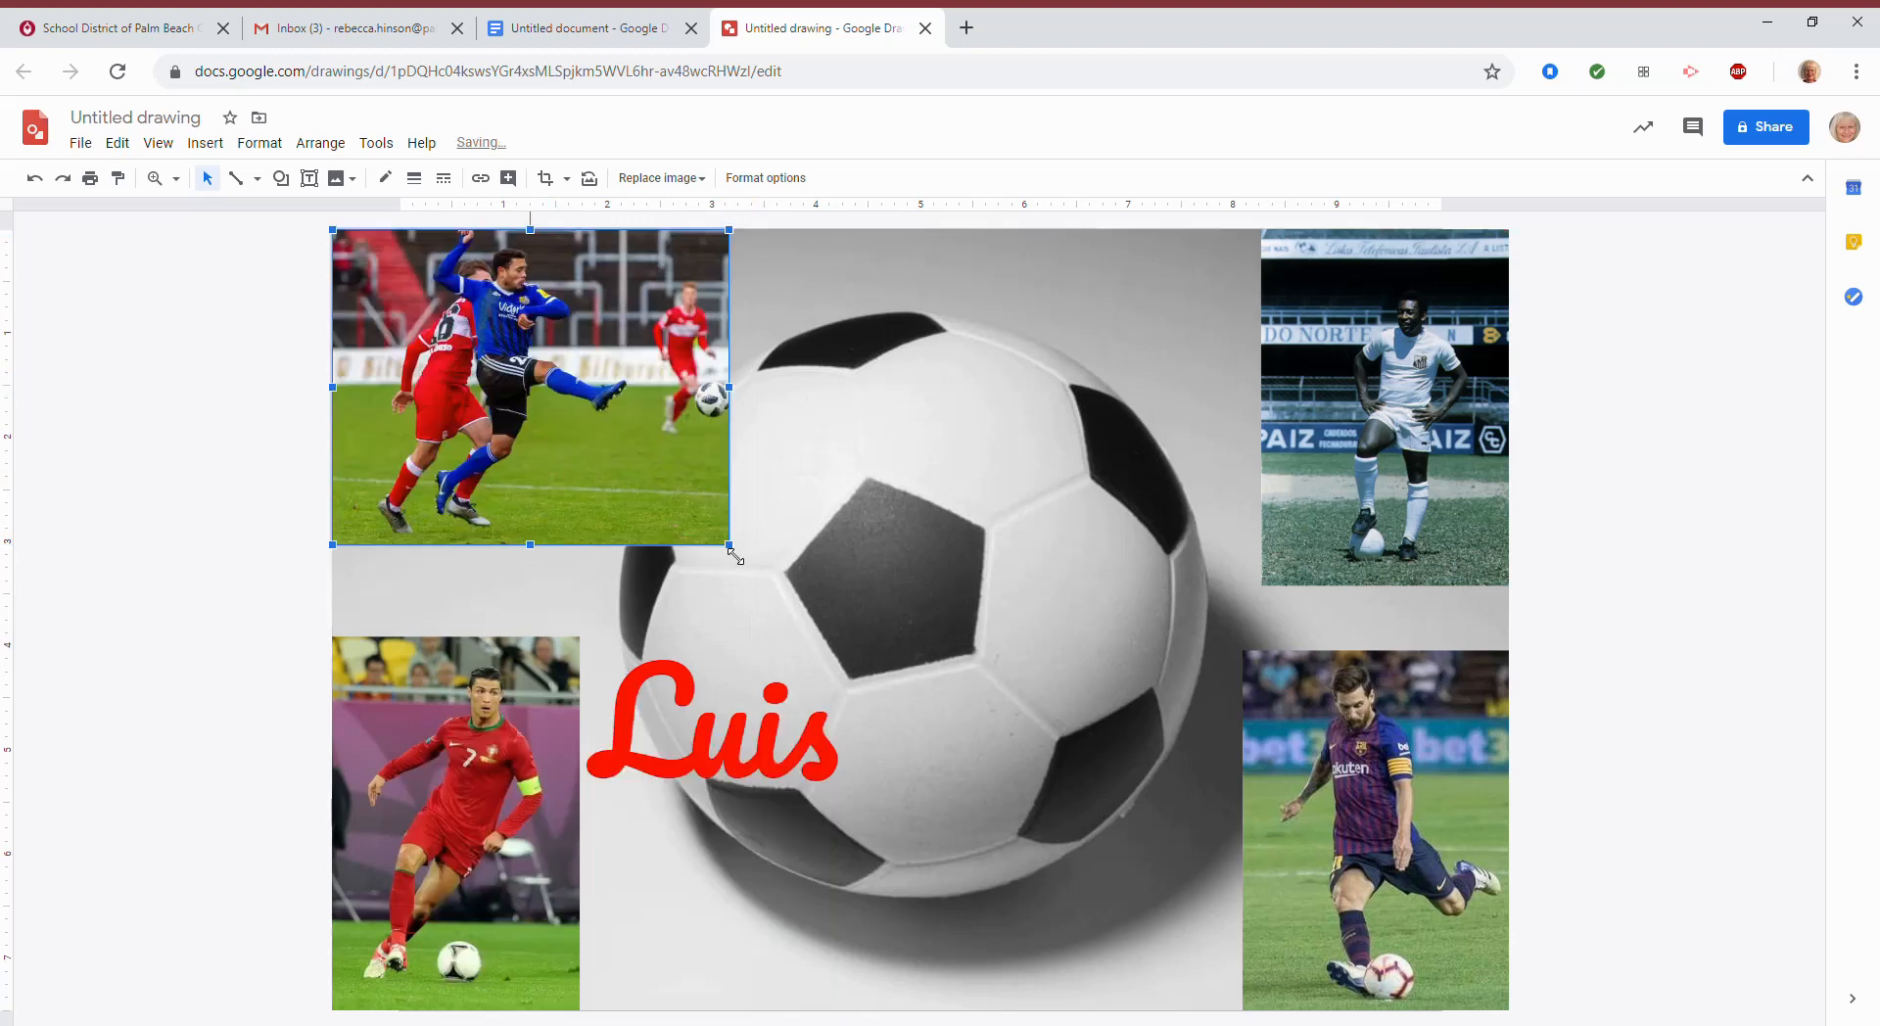
drag(730, 546, 631, 488)
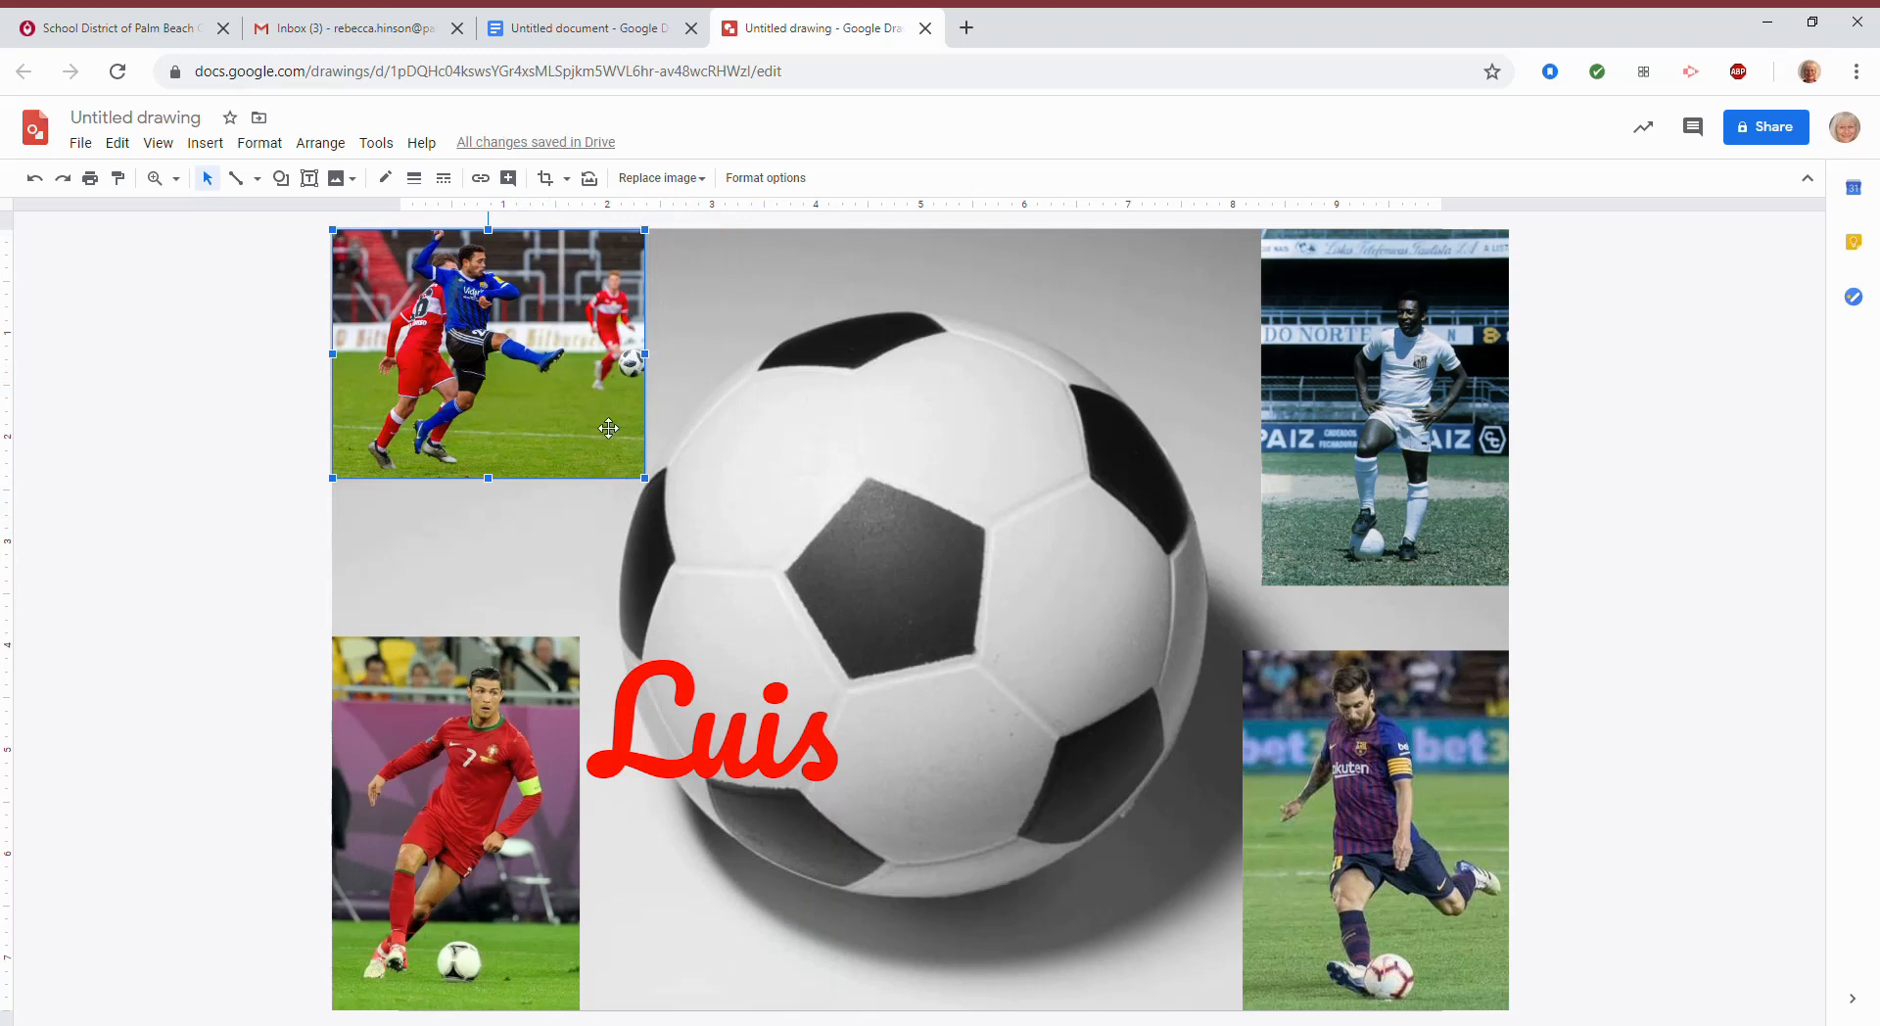
- Crop the top-left photo, trimming its bottom and right sides and repositioning it within the frame
click(545, 179)
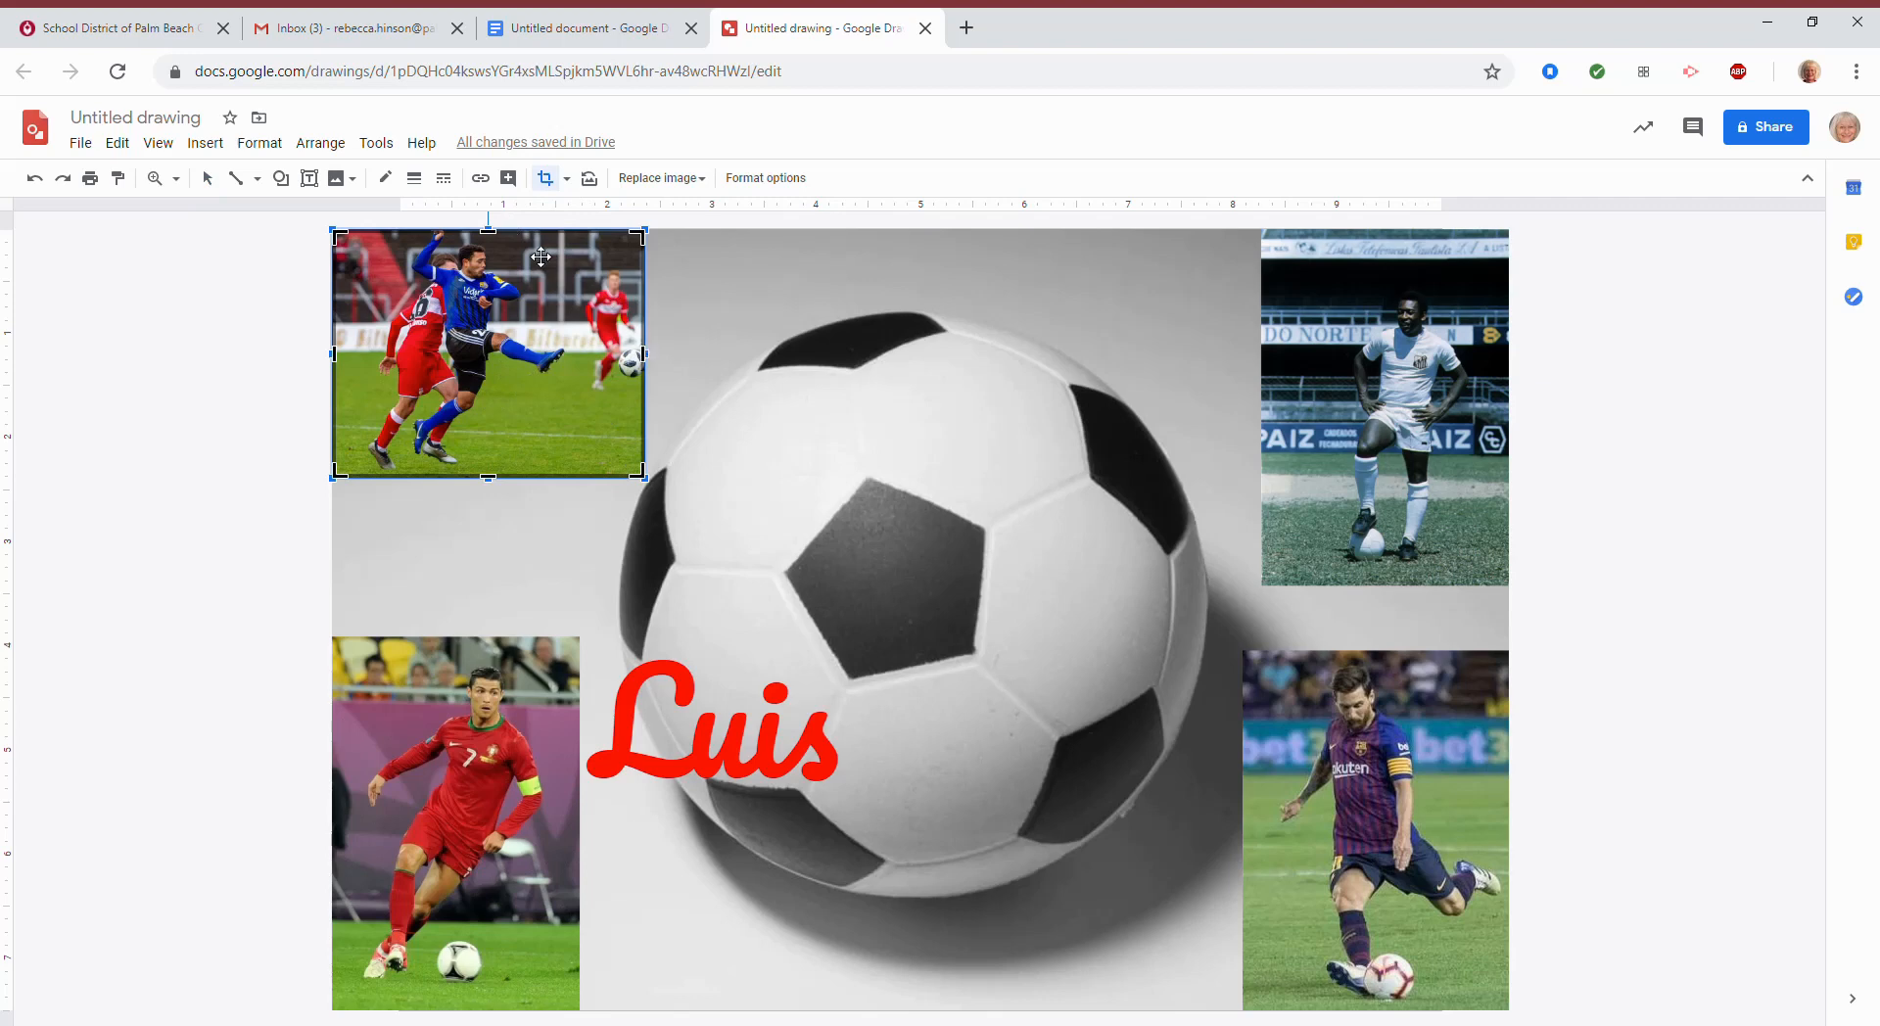
drag(648, 482, 479, 486)
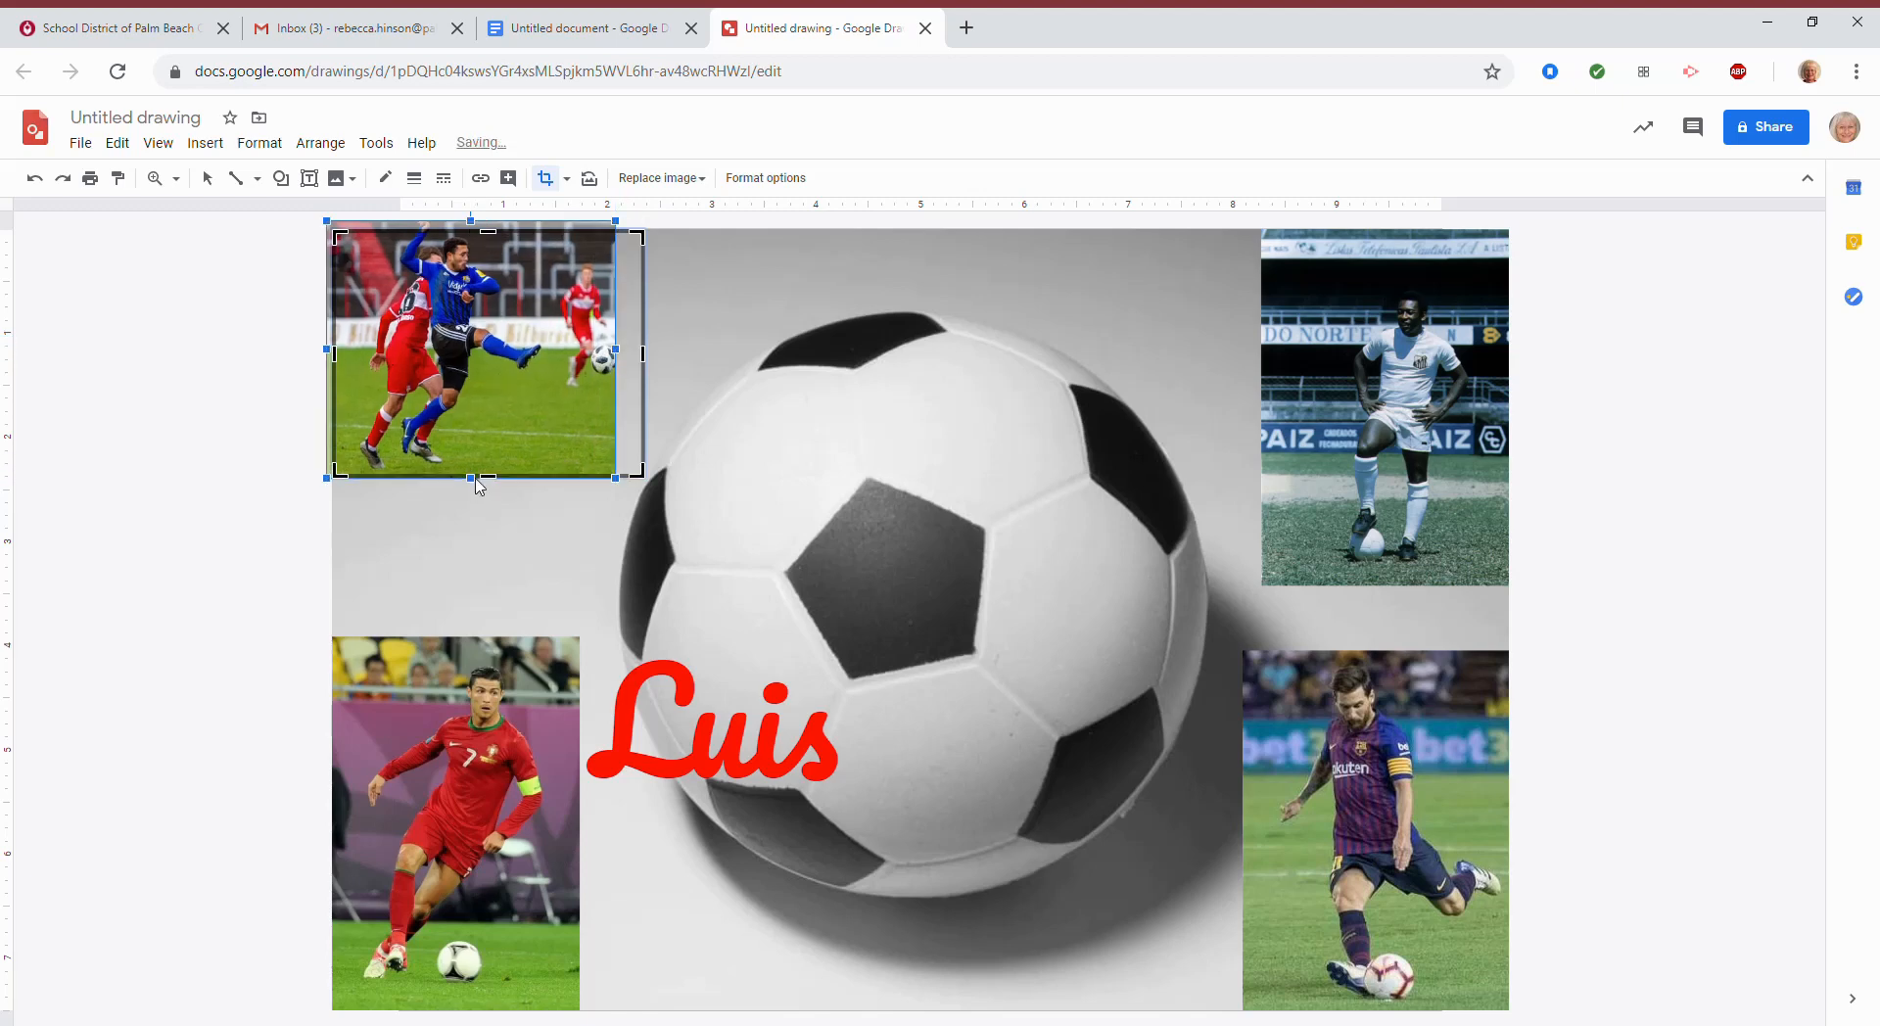
drag(642, 352, 558, 351)
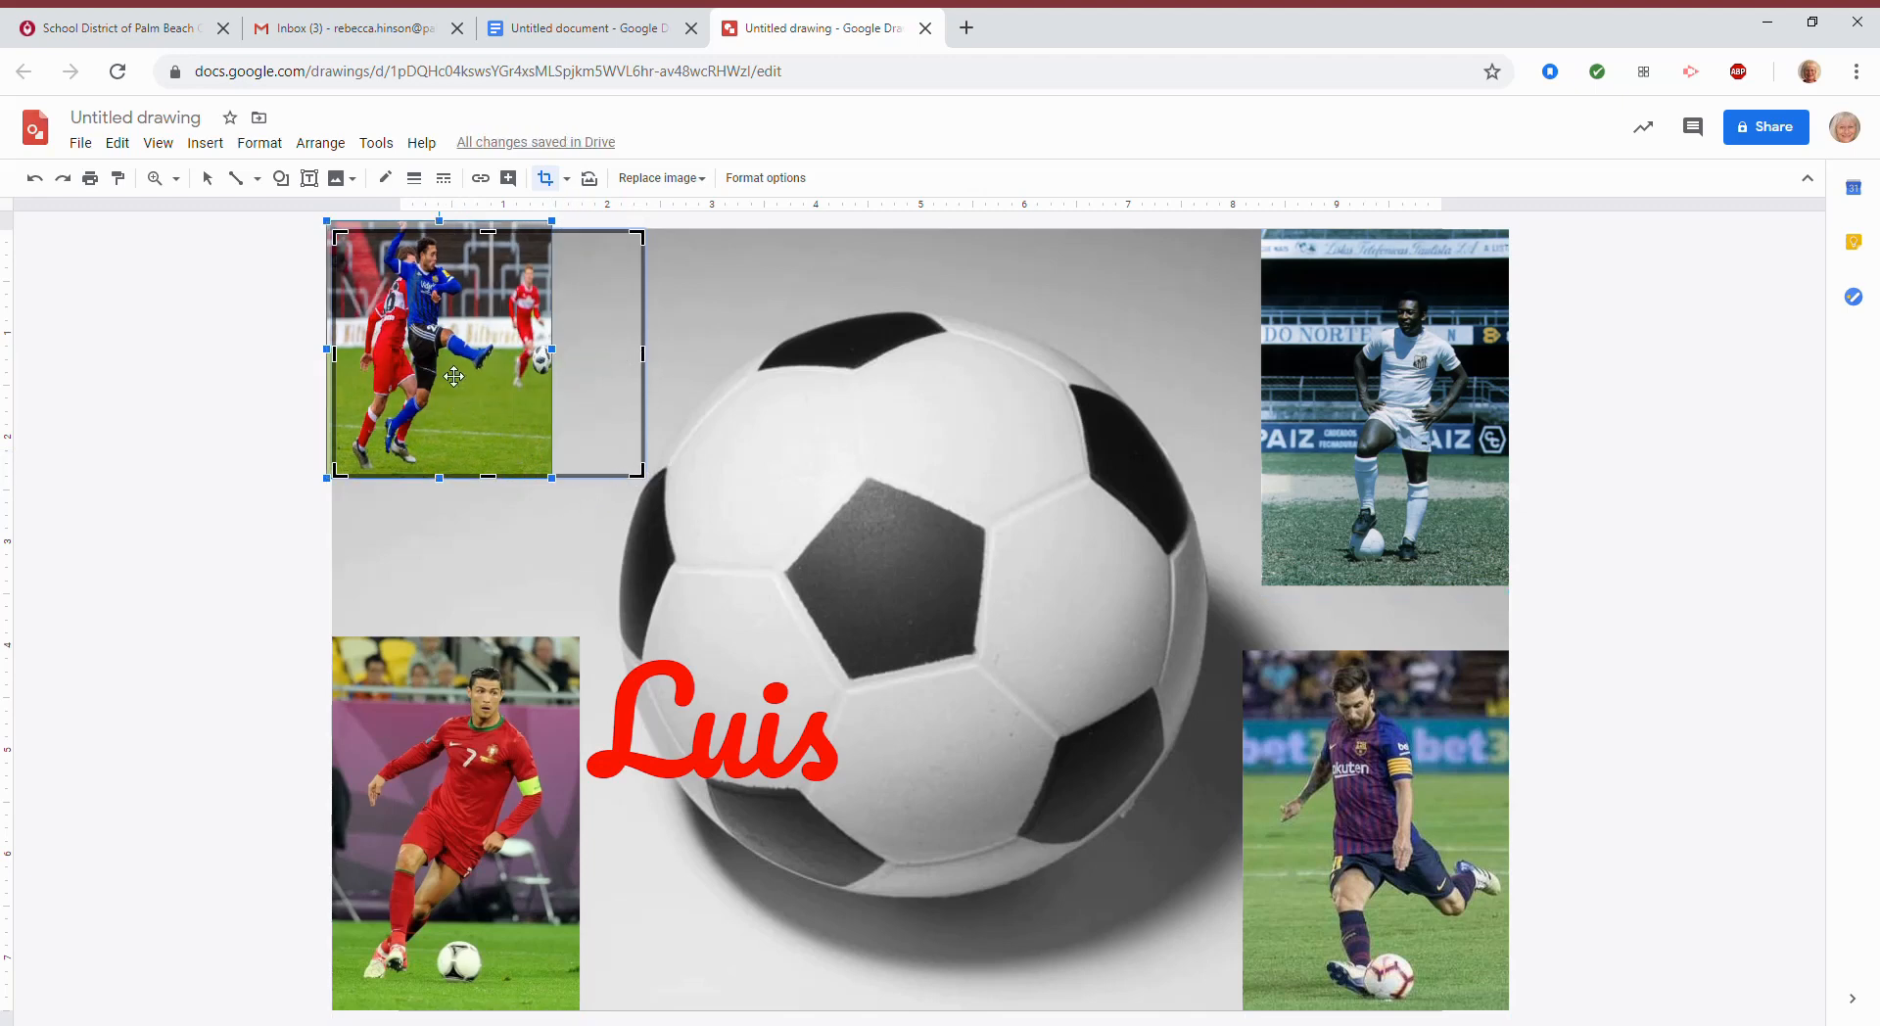
drag(454, 376, 459, 382)
key(Return)
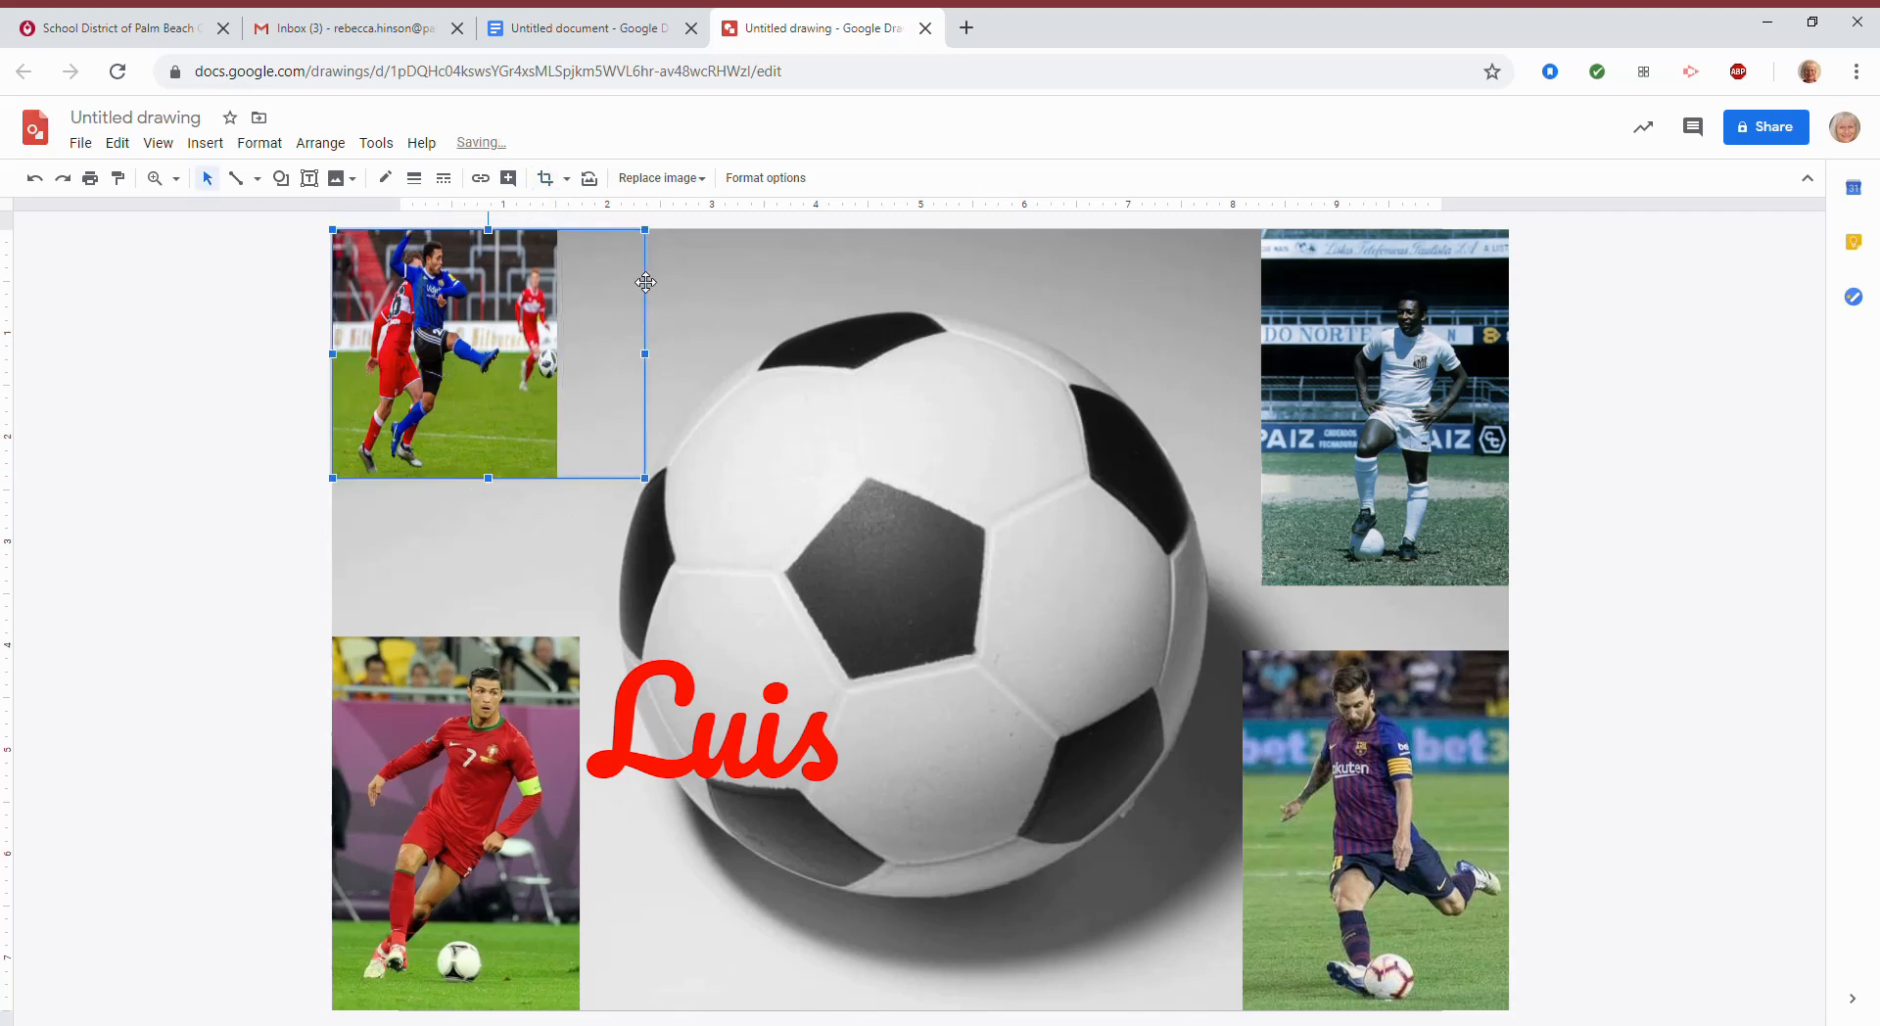
click(262, 314)
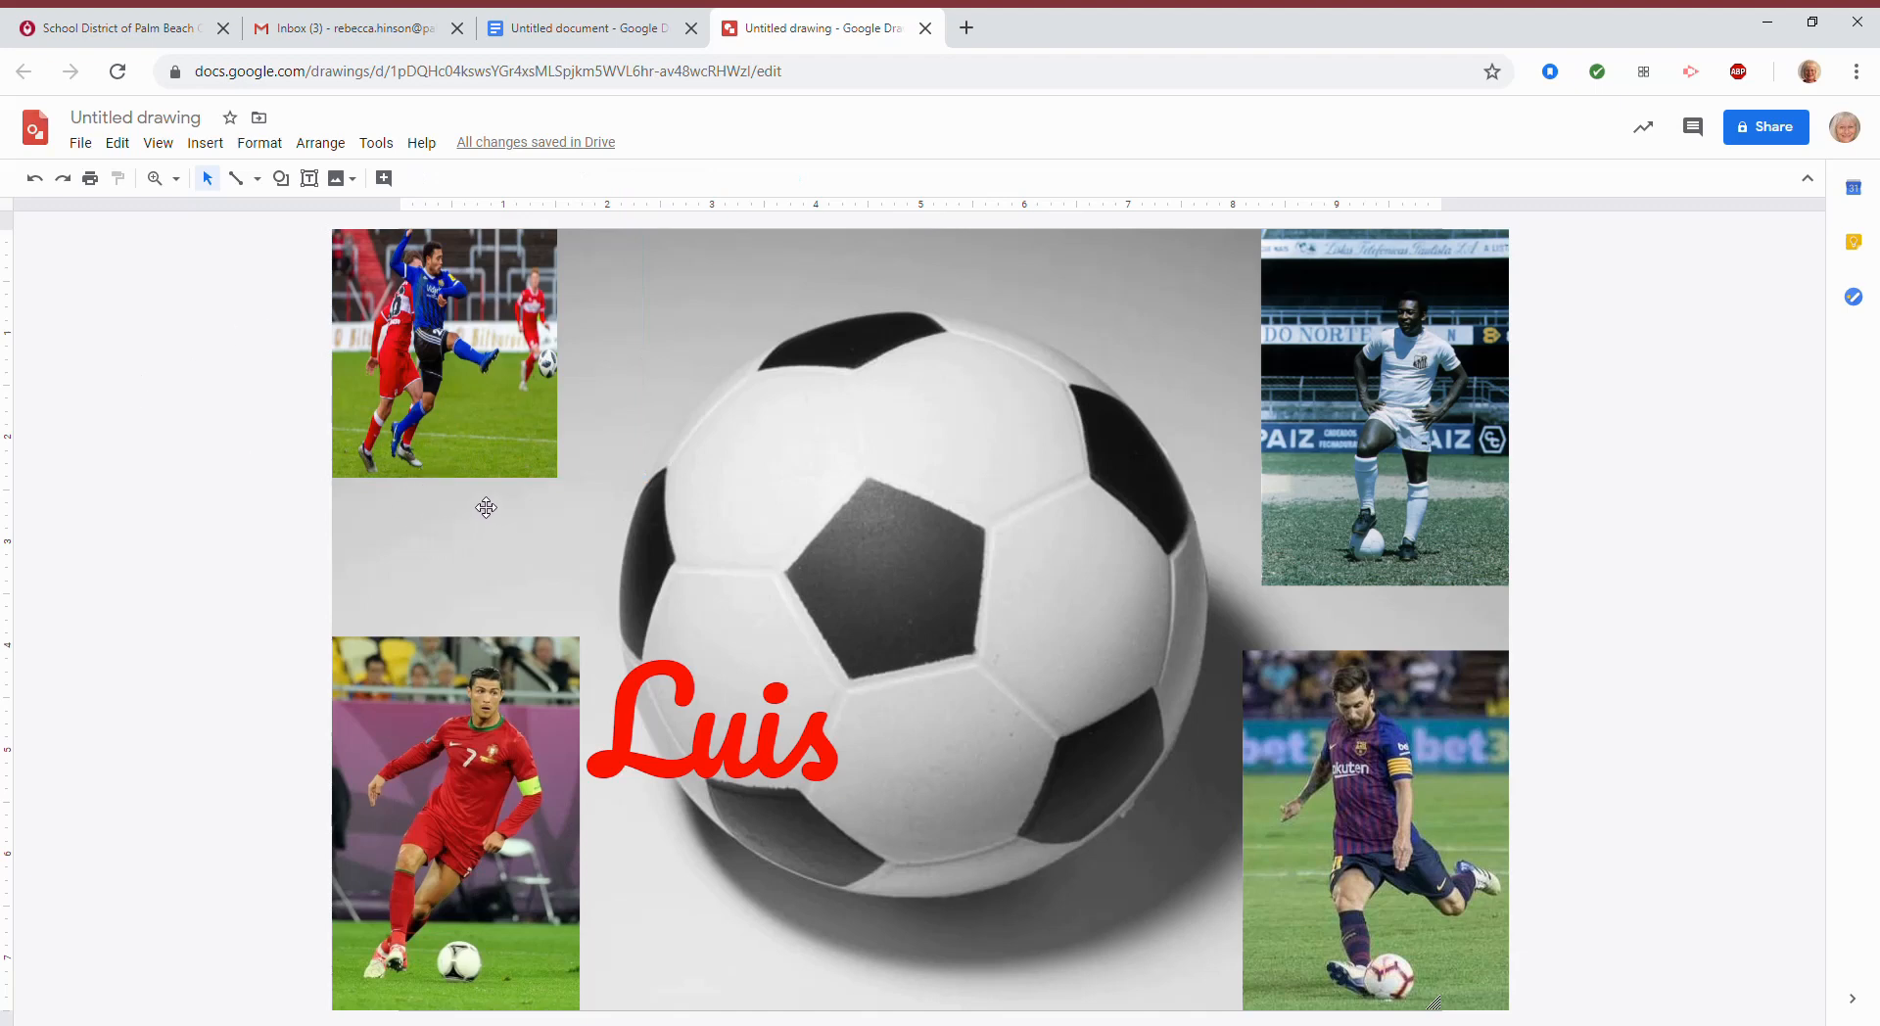
- Fine-tune the cropped photo's size until it fits the top-left corner neatly
click(481, 471)
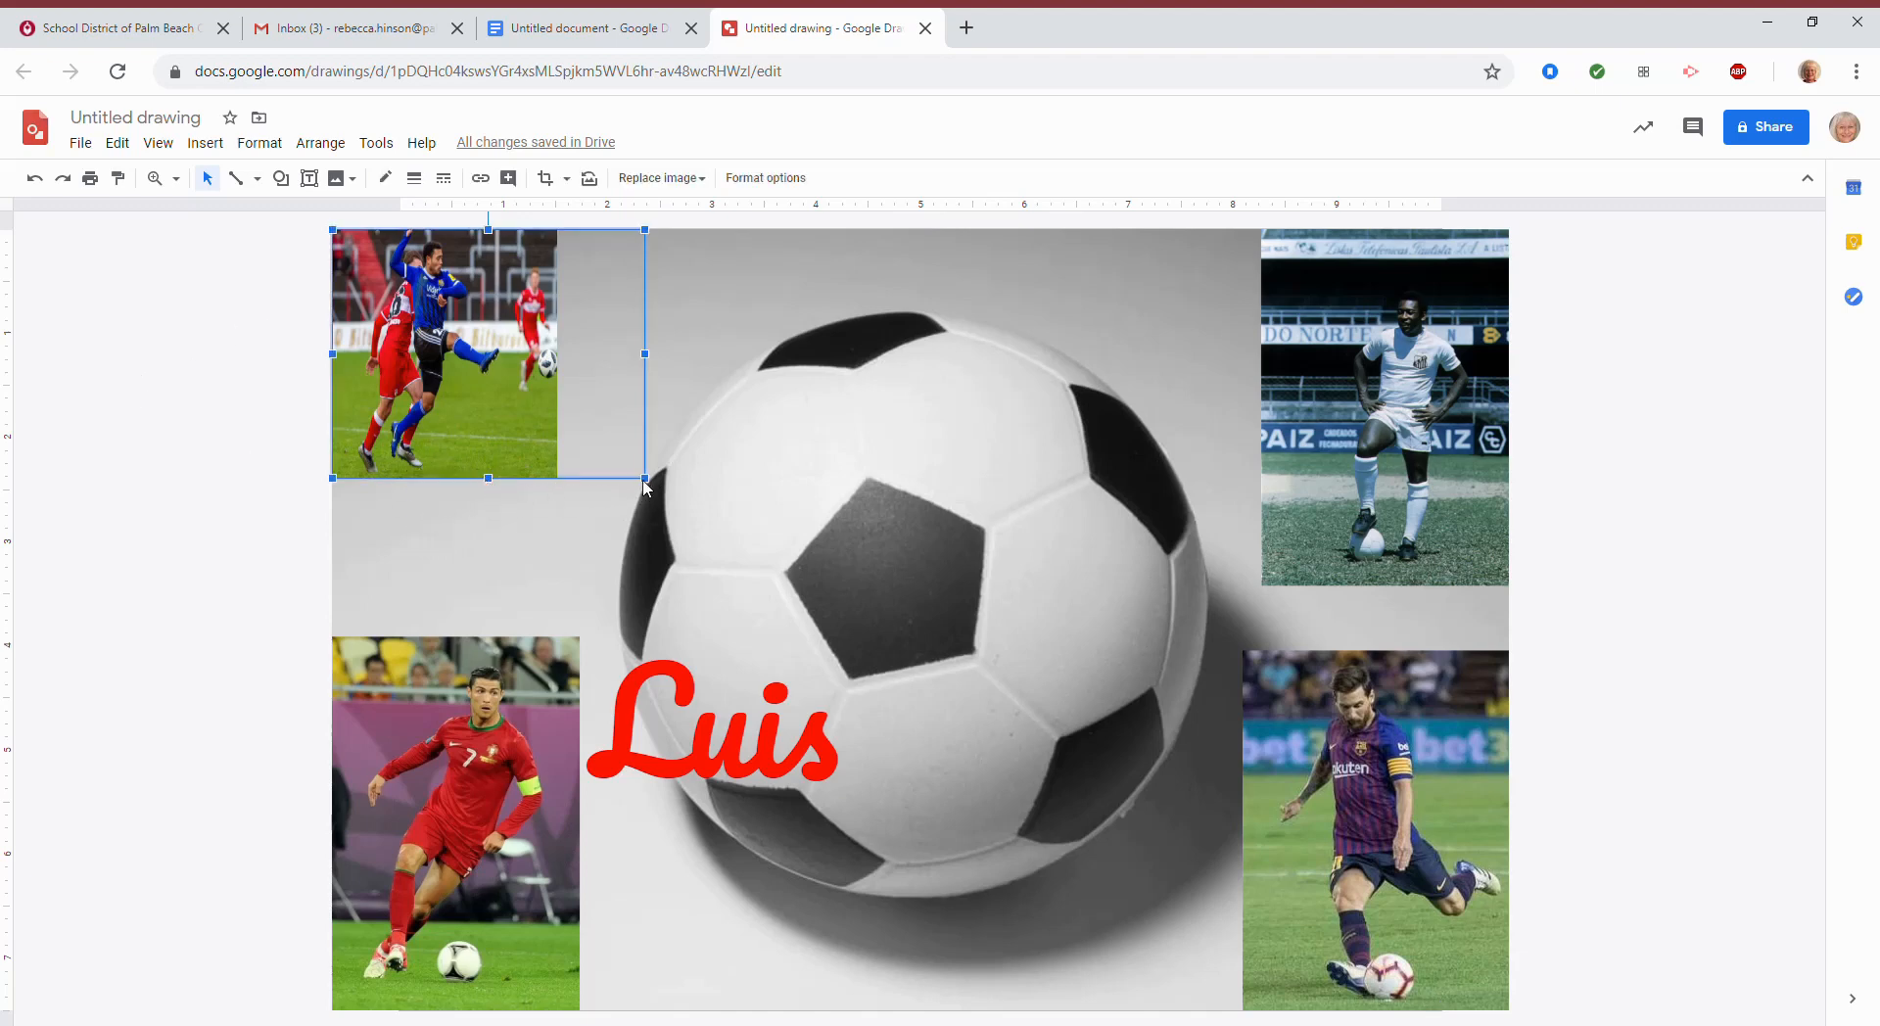
drag(645, 478, 651, 504)
click(199, 435)
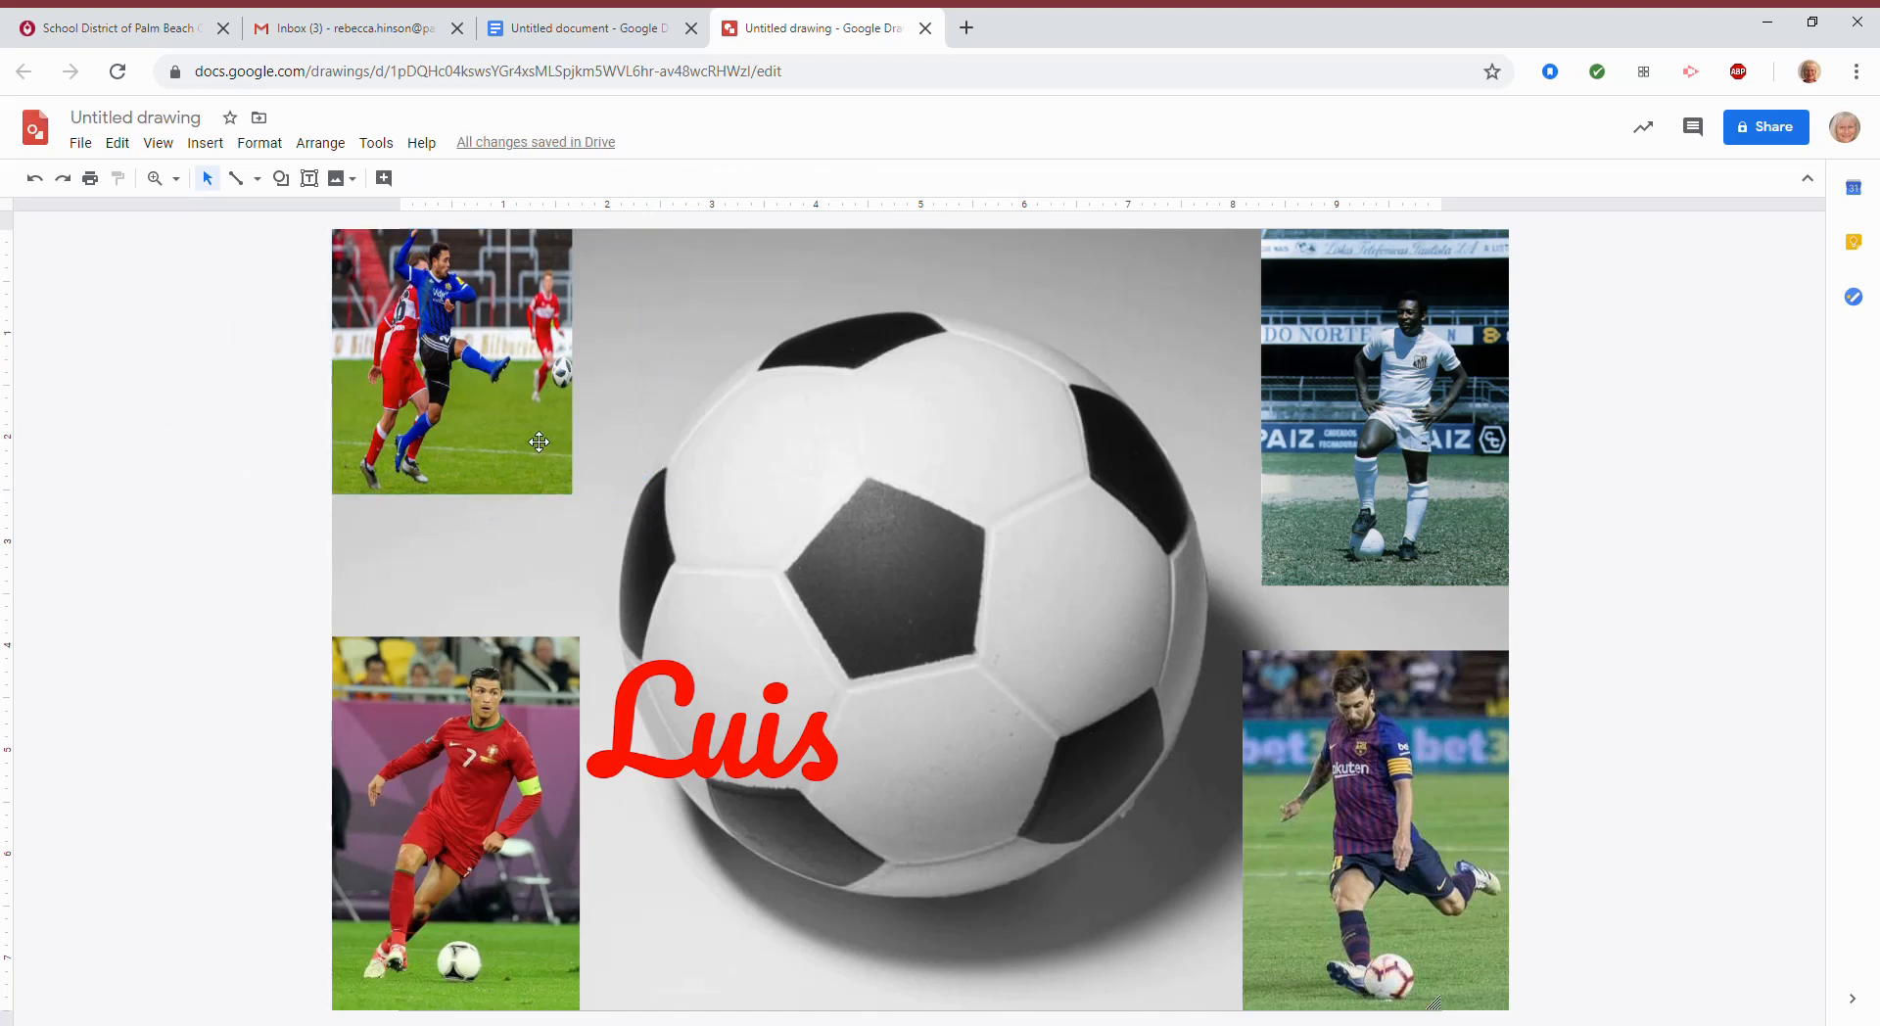
click(544, 448)
drag(672, 500, 706, 528)
click(244, 421)
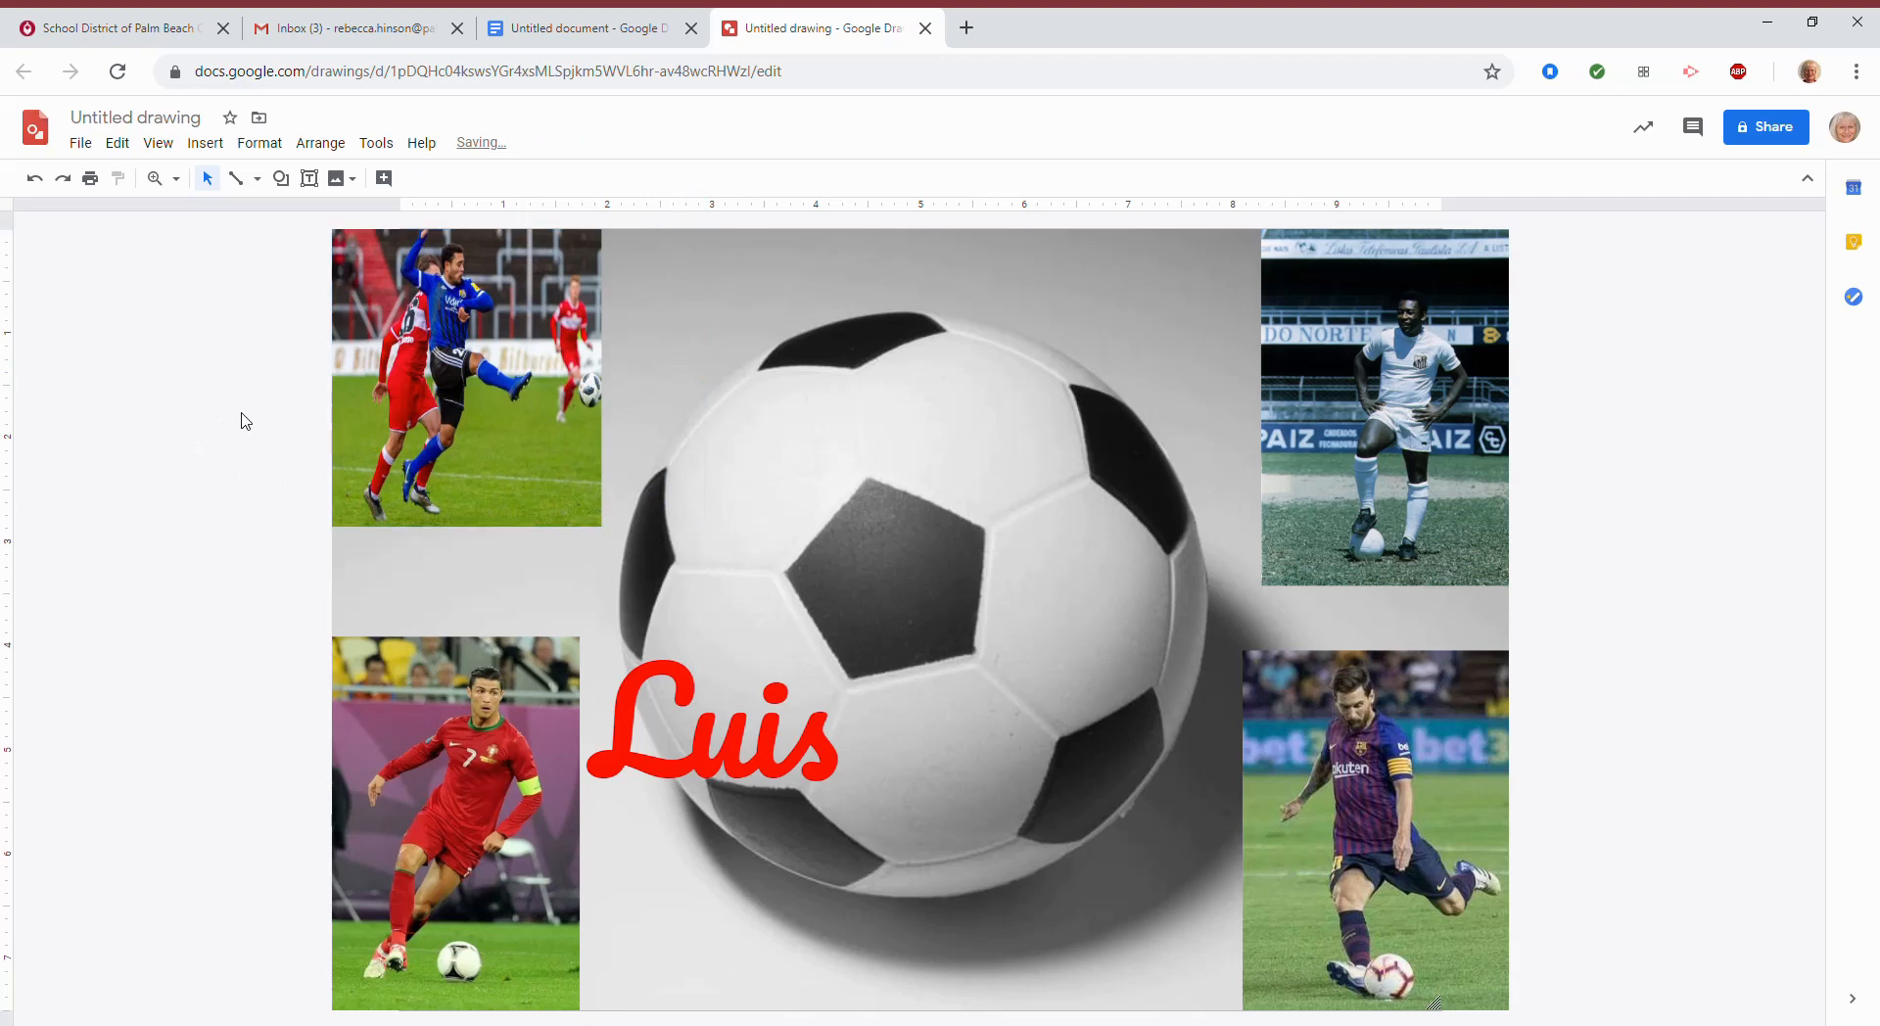
click(570, 458)
drag(711, 538, 693, 529)
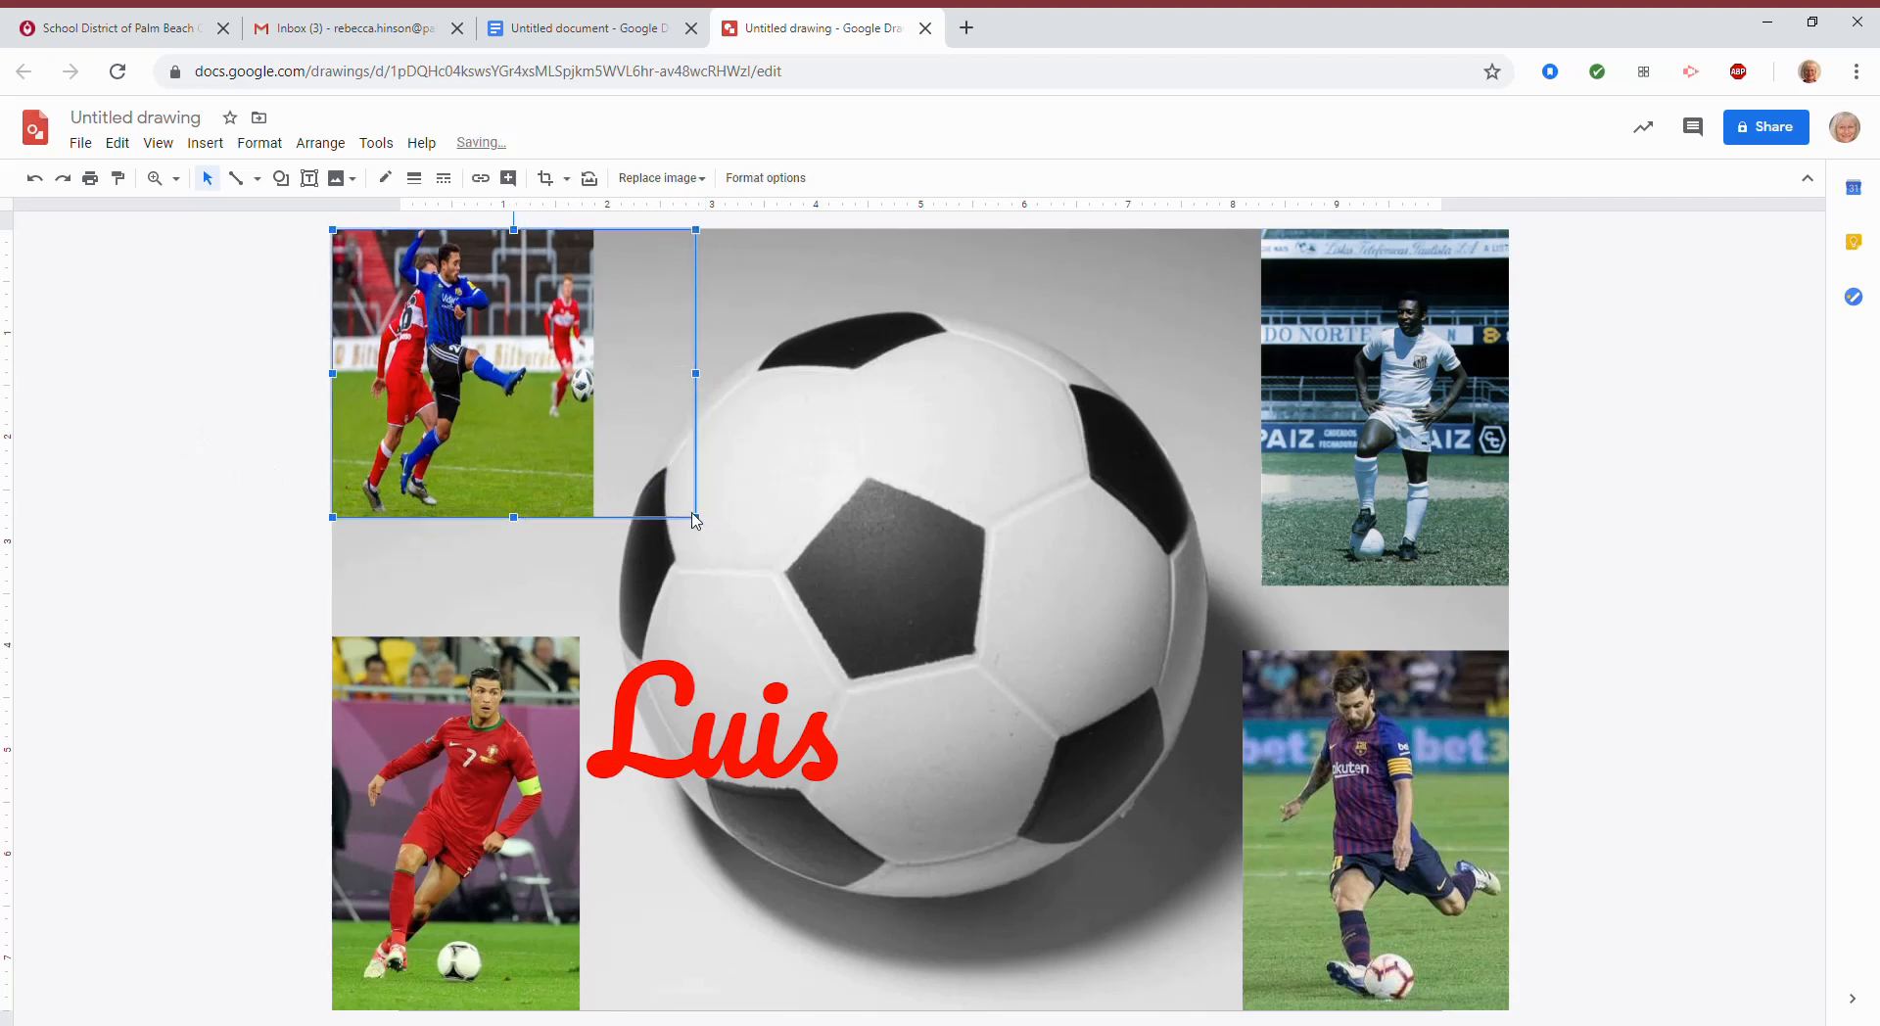
click(701, 527)
click(580, 506)
drag(694, 517, 680, 504)
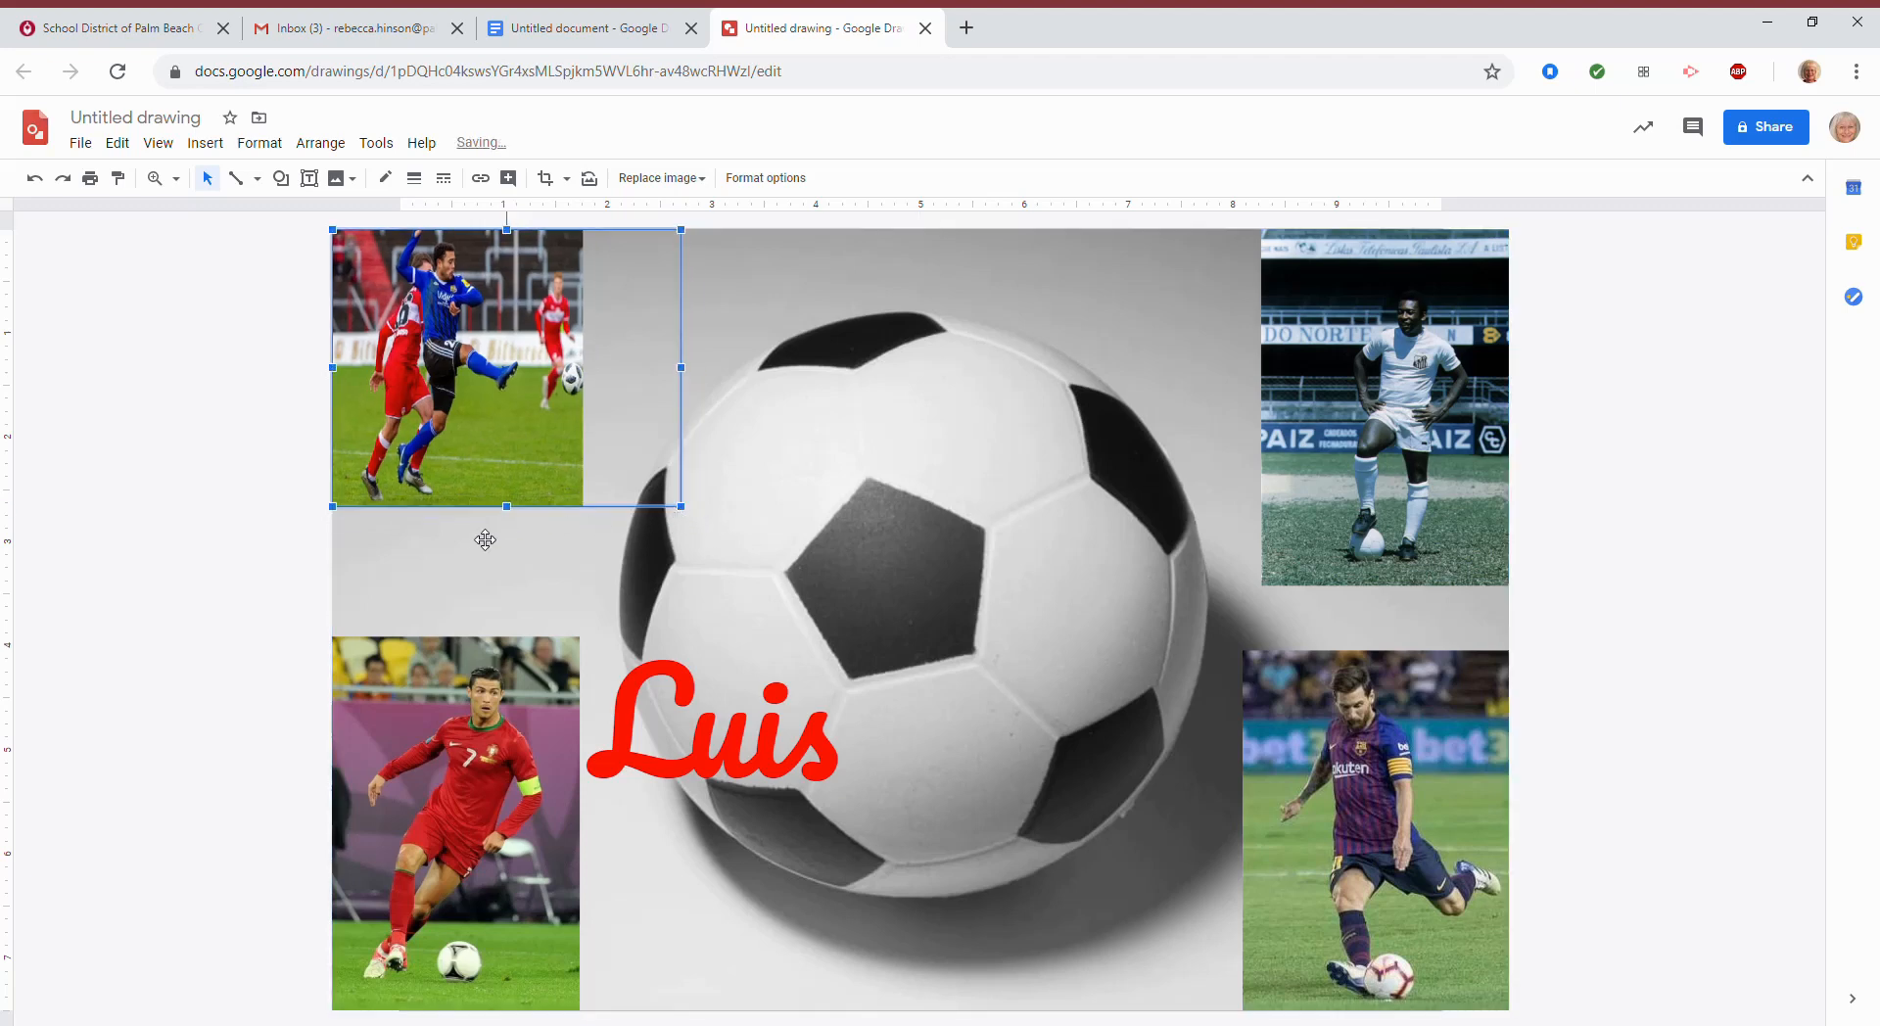
click(532, 572)
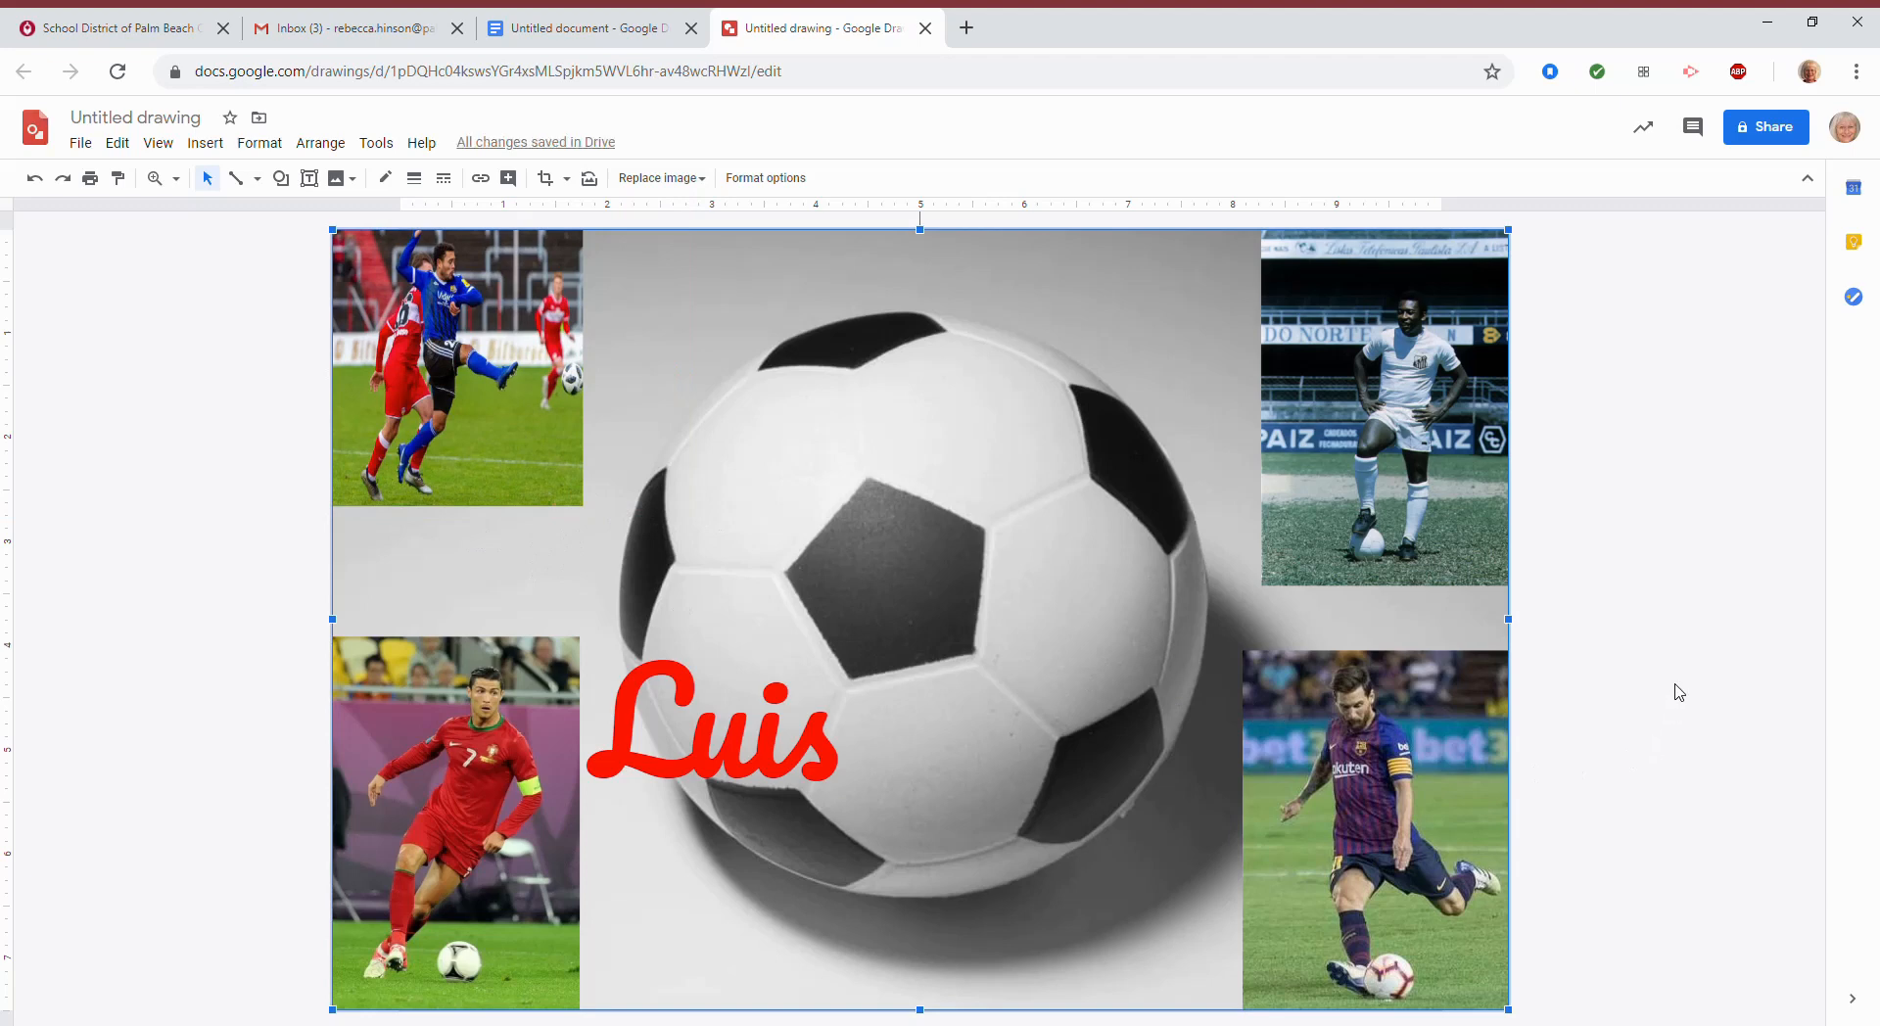
- Name the drawing 'Luis loves soccer' from the File menu's Share option
click(93, 147)
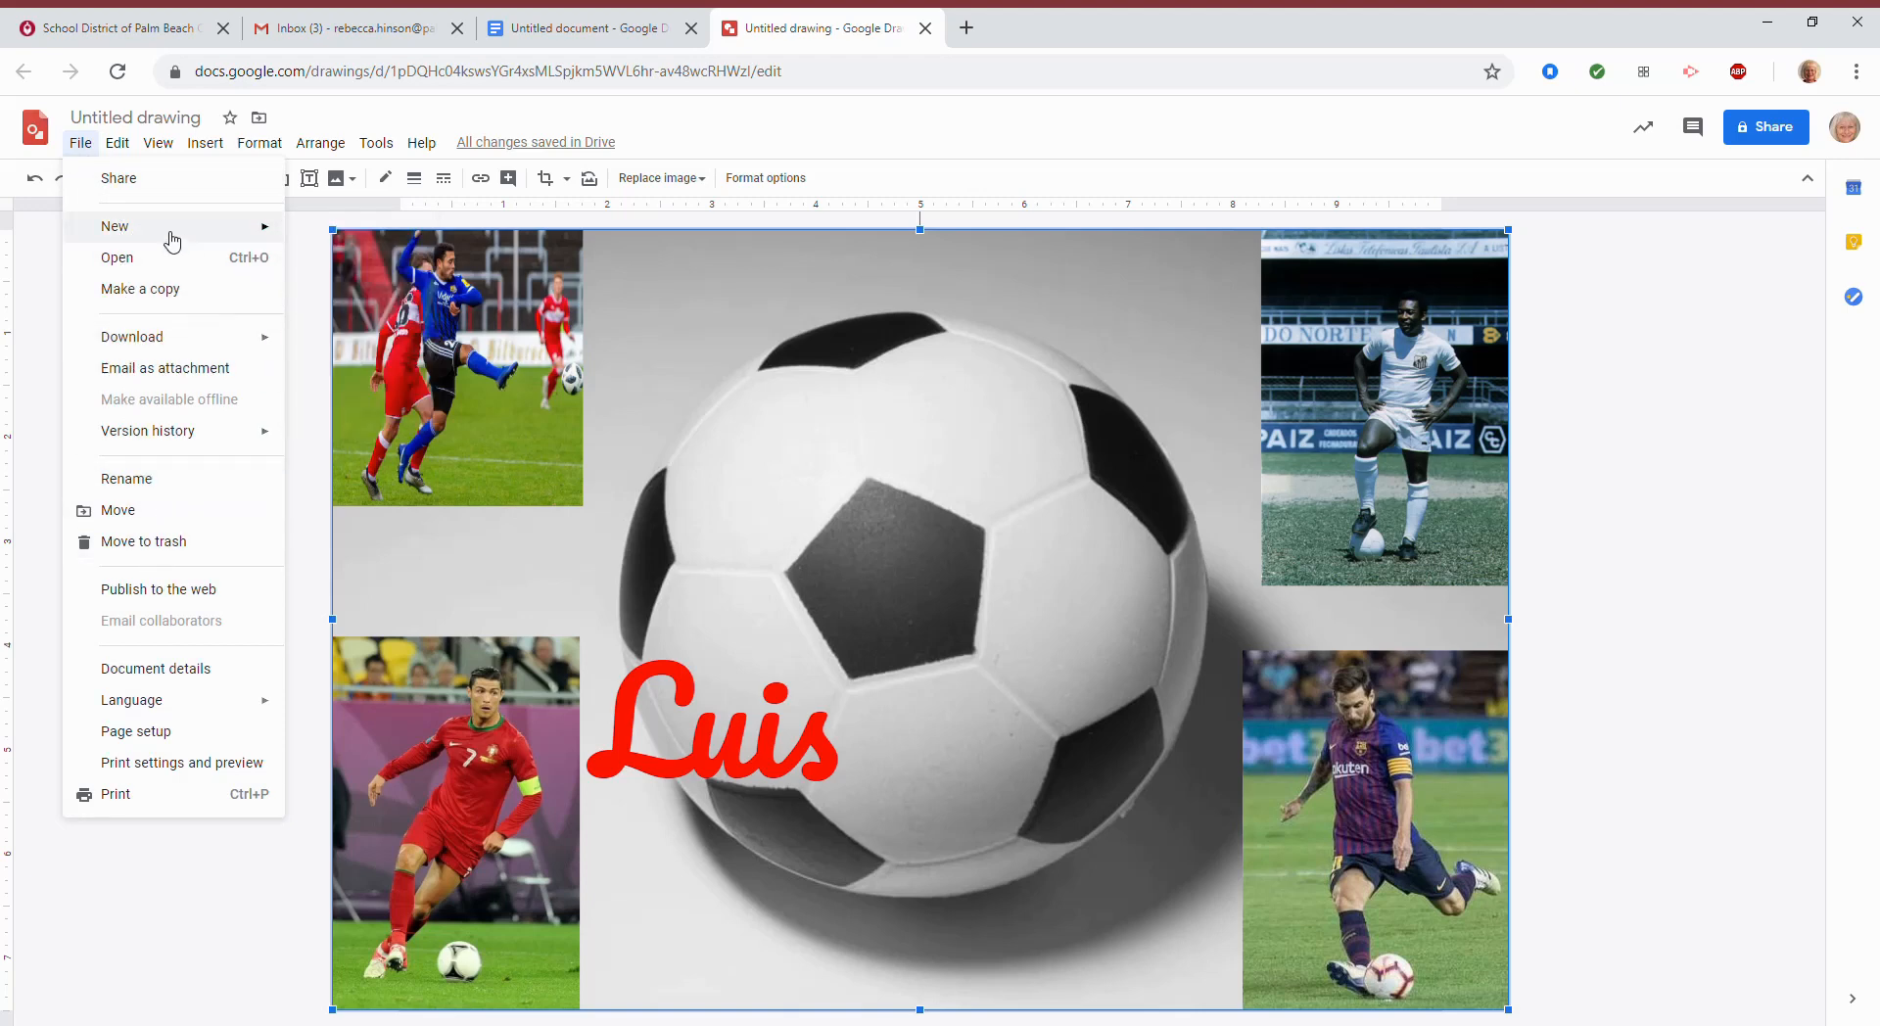
mouse_move(167, 231)
click(147, 178)
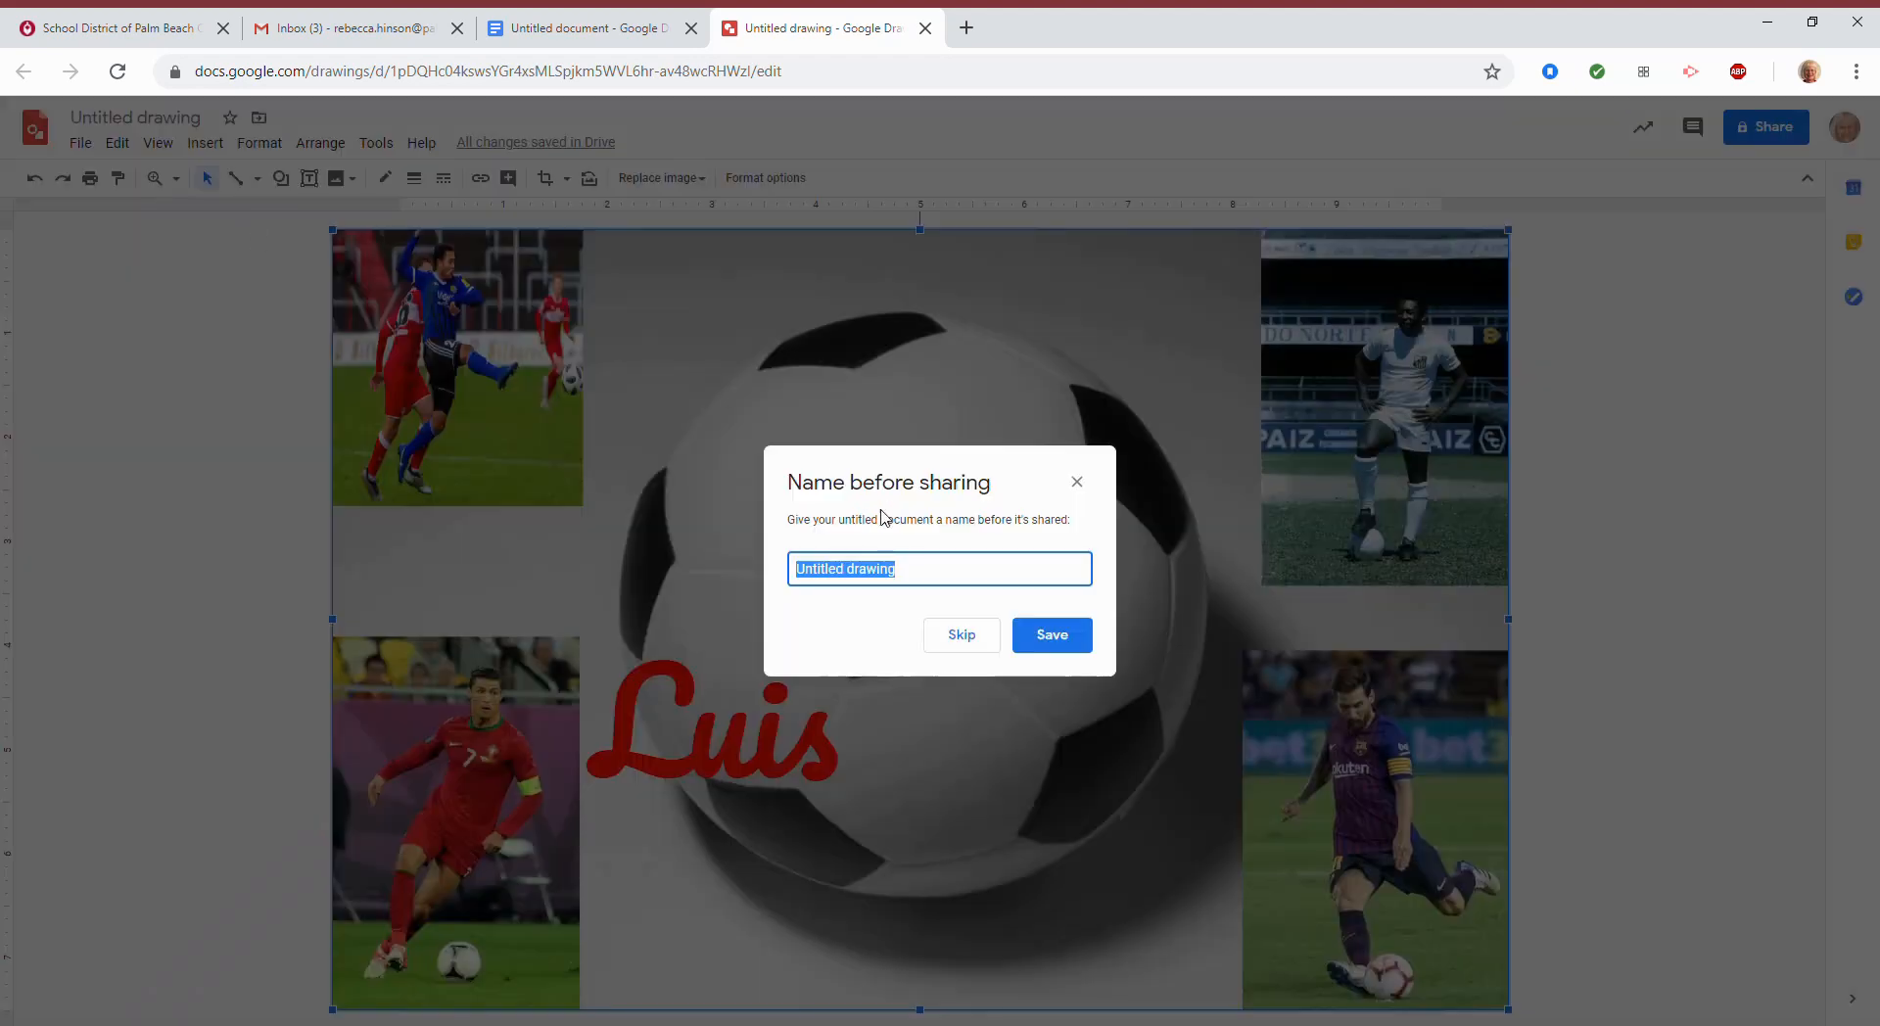
text(Luis loves soccer)
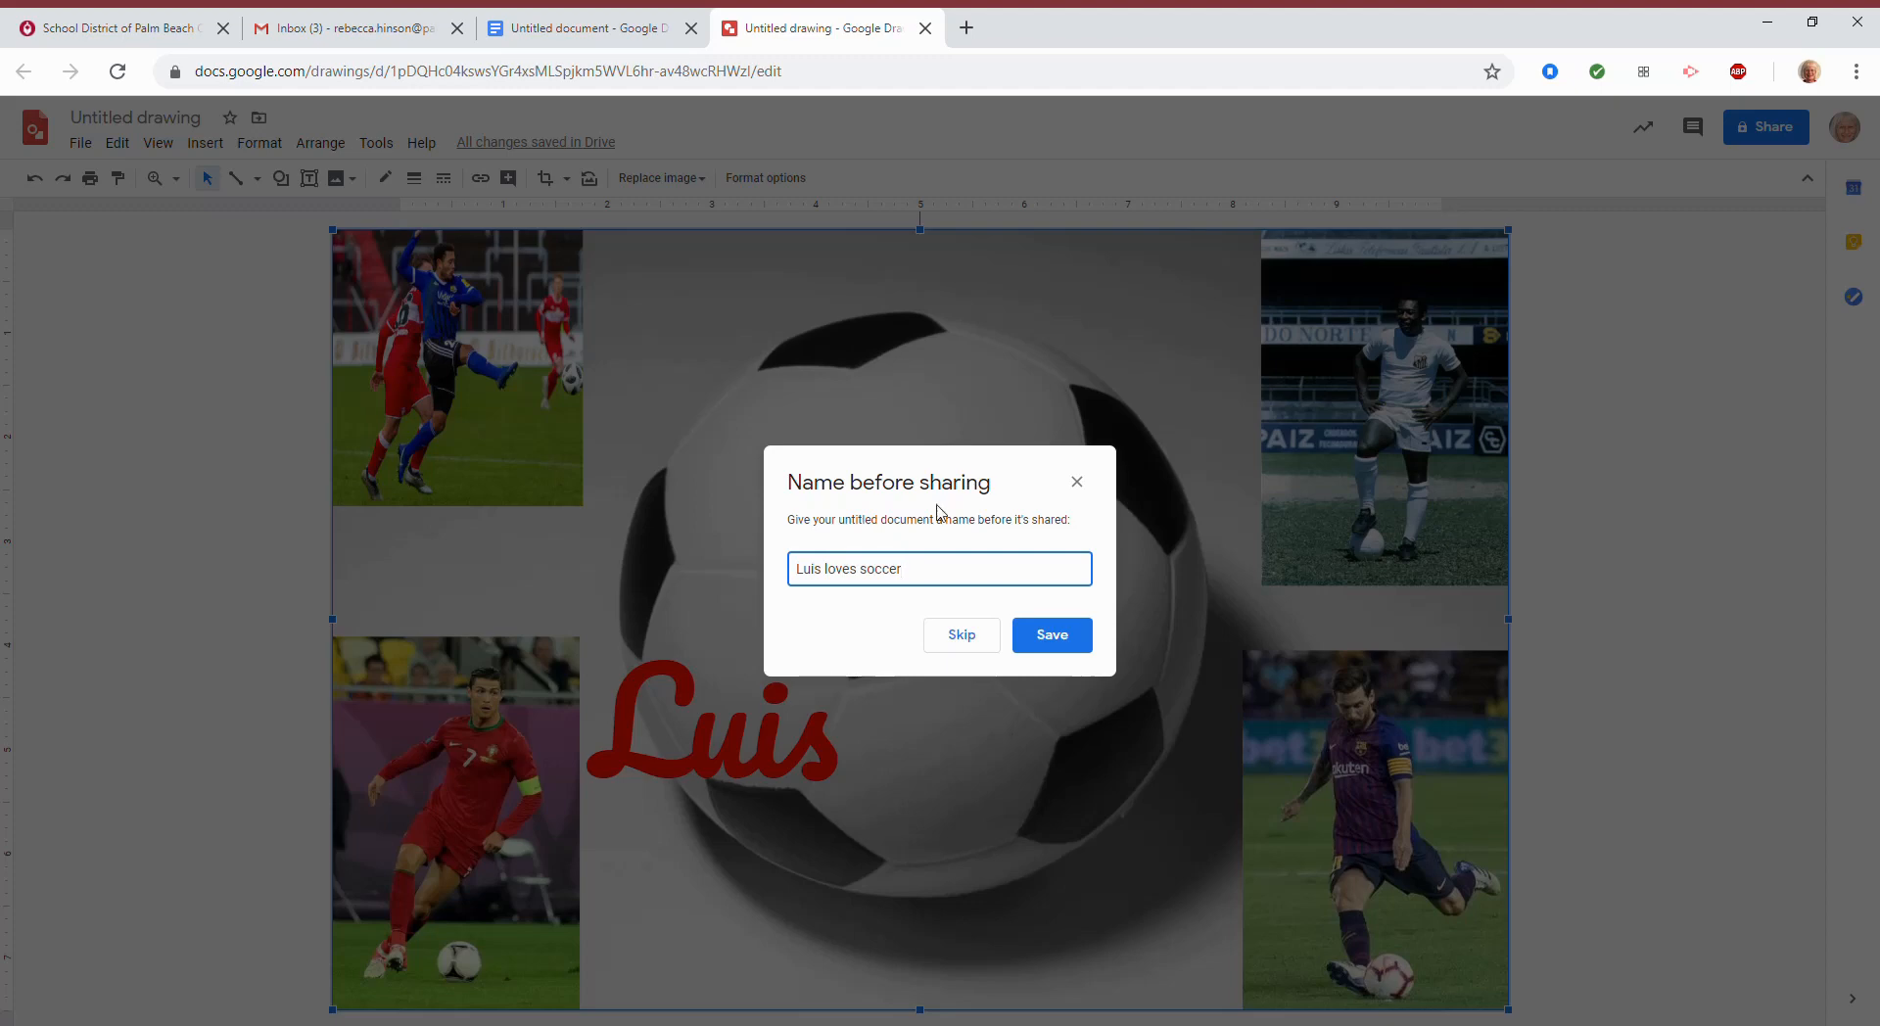
click(1049, 632)
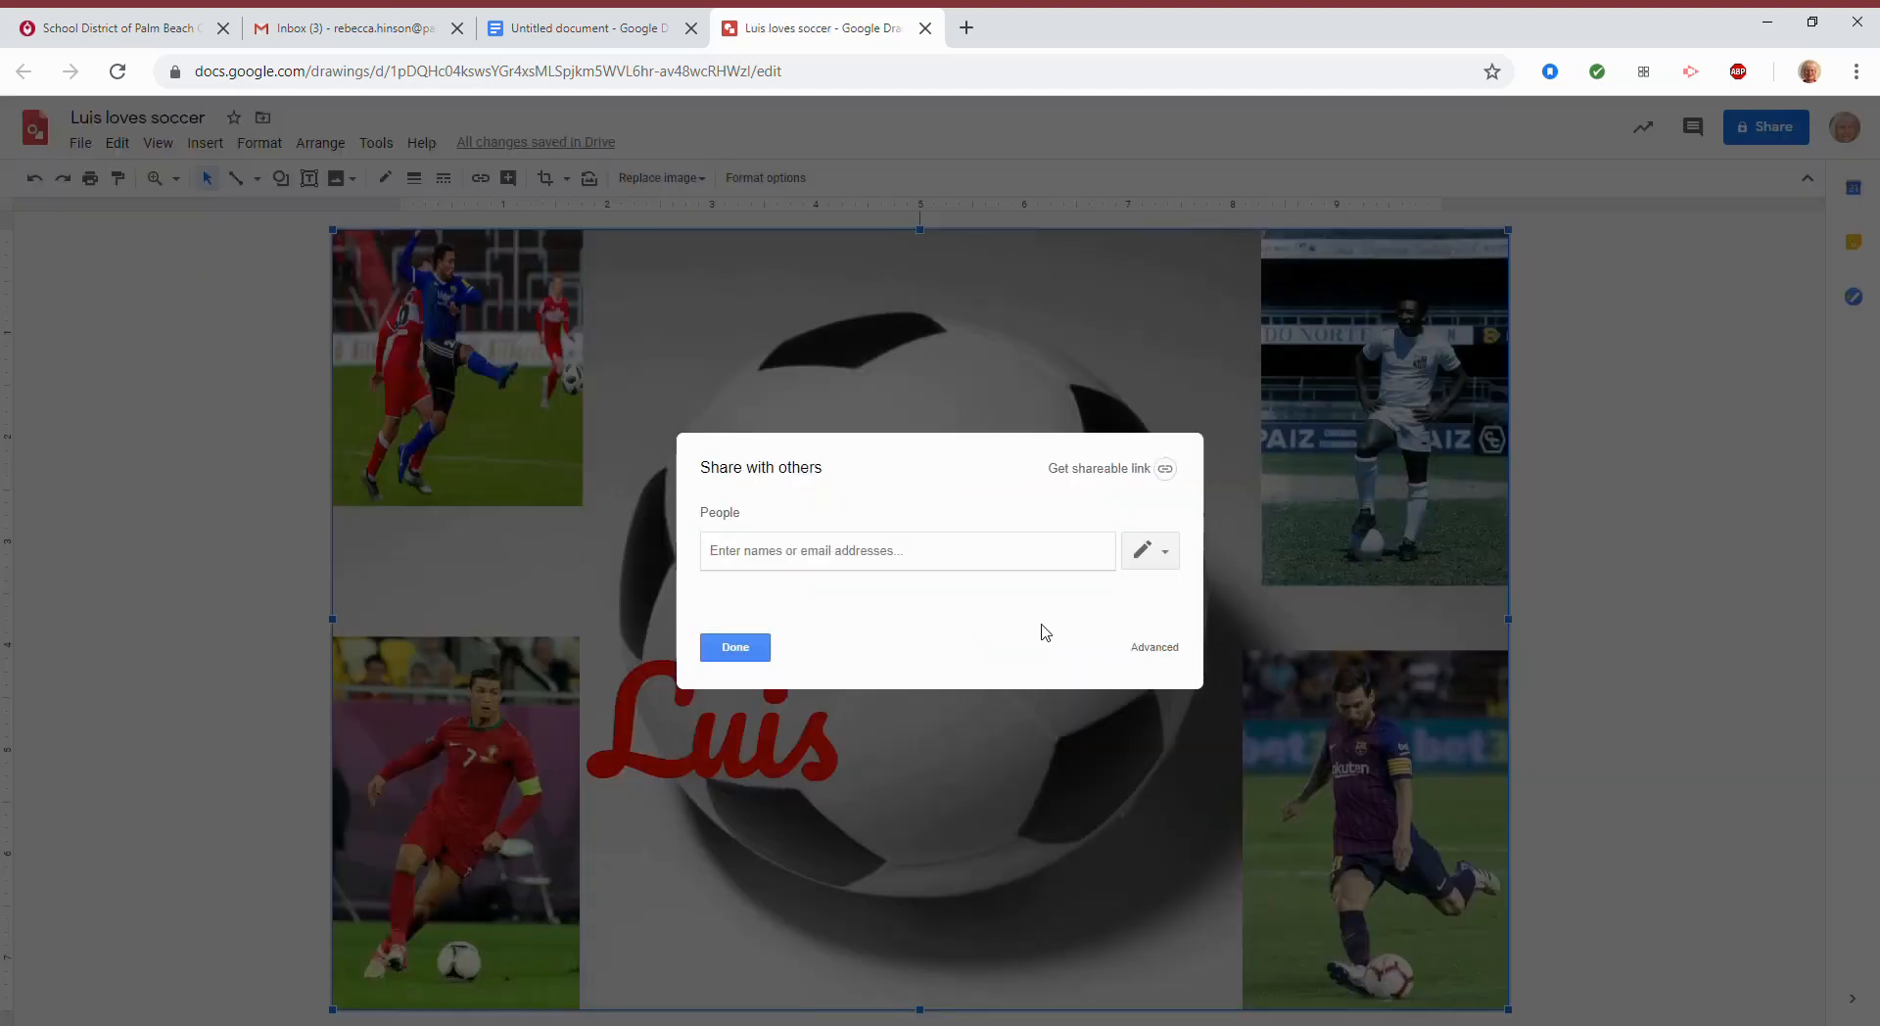
- Share the drawing with the suggested recipient, adding a short signed note, and send it
text(luis)
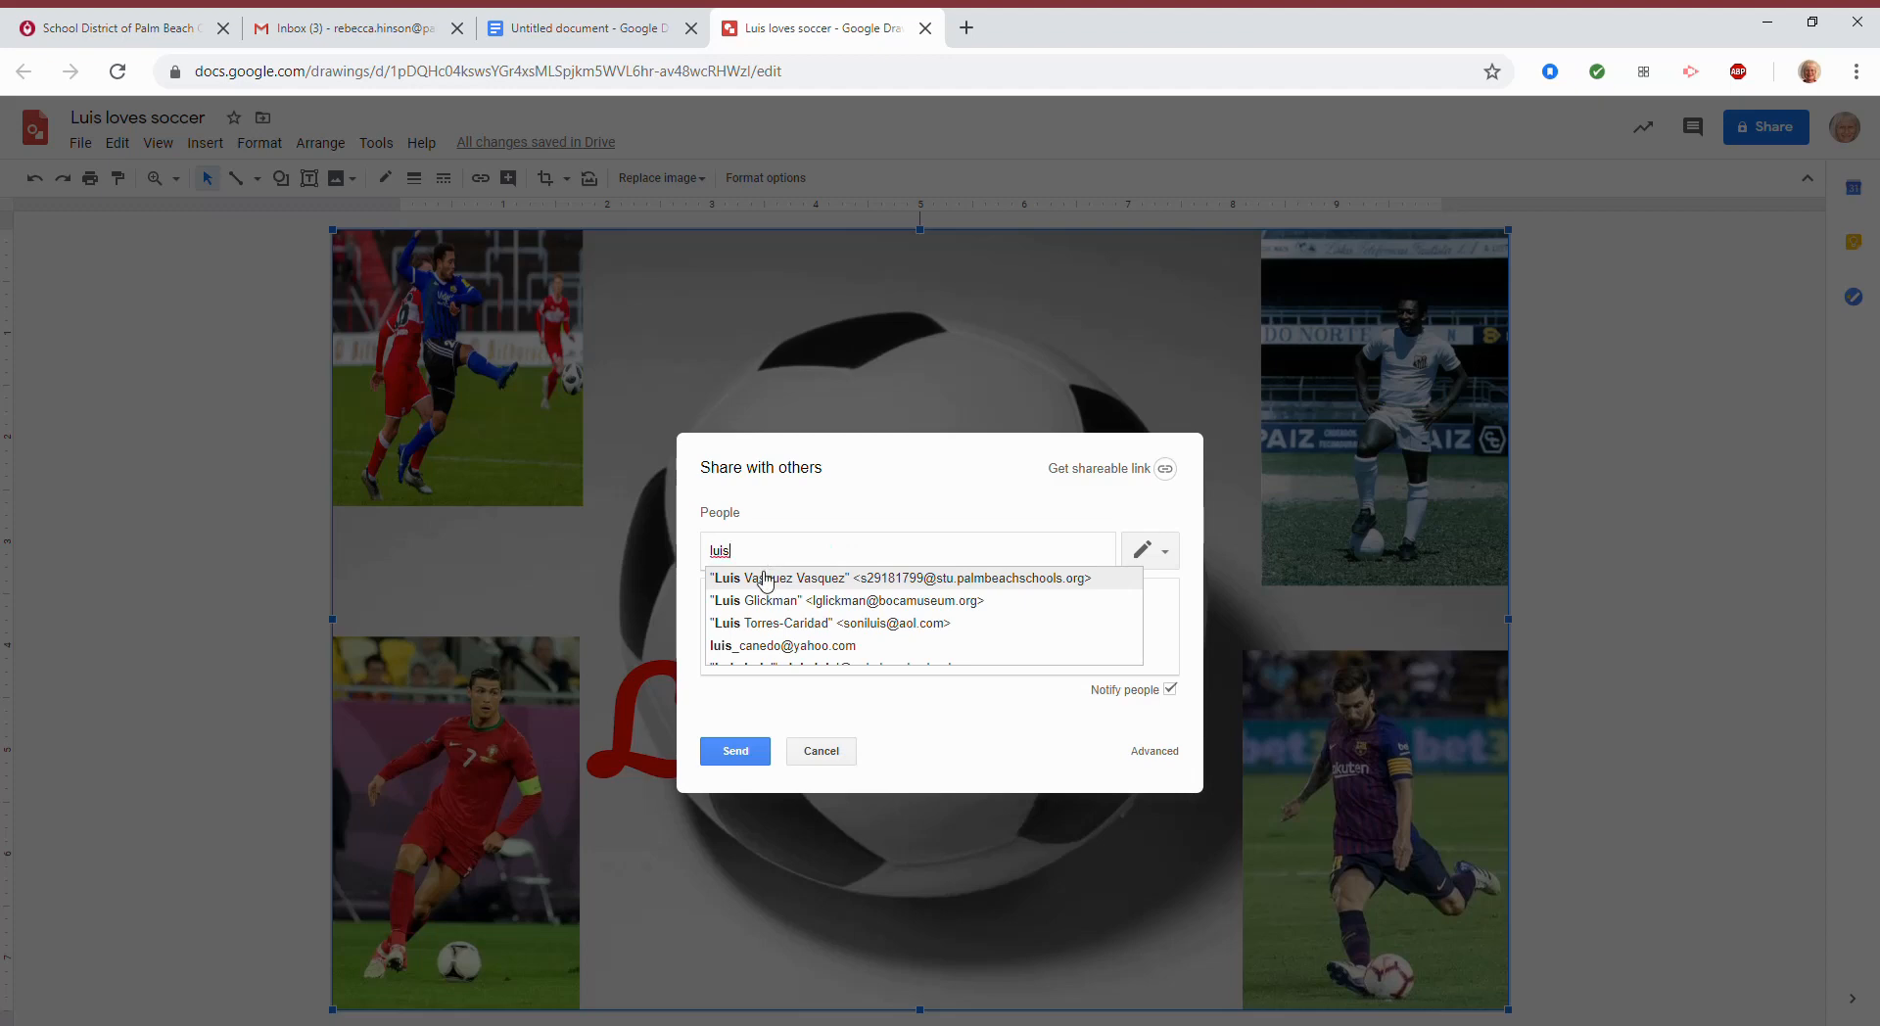
click(766, 579)
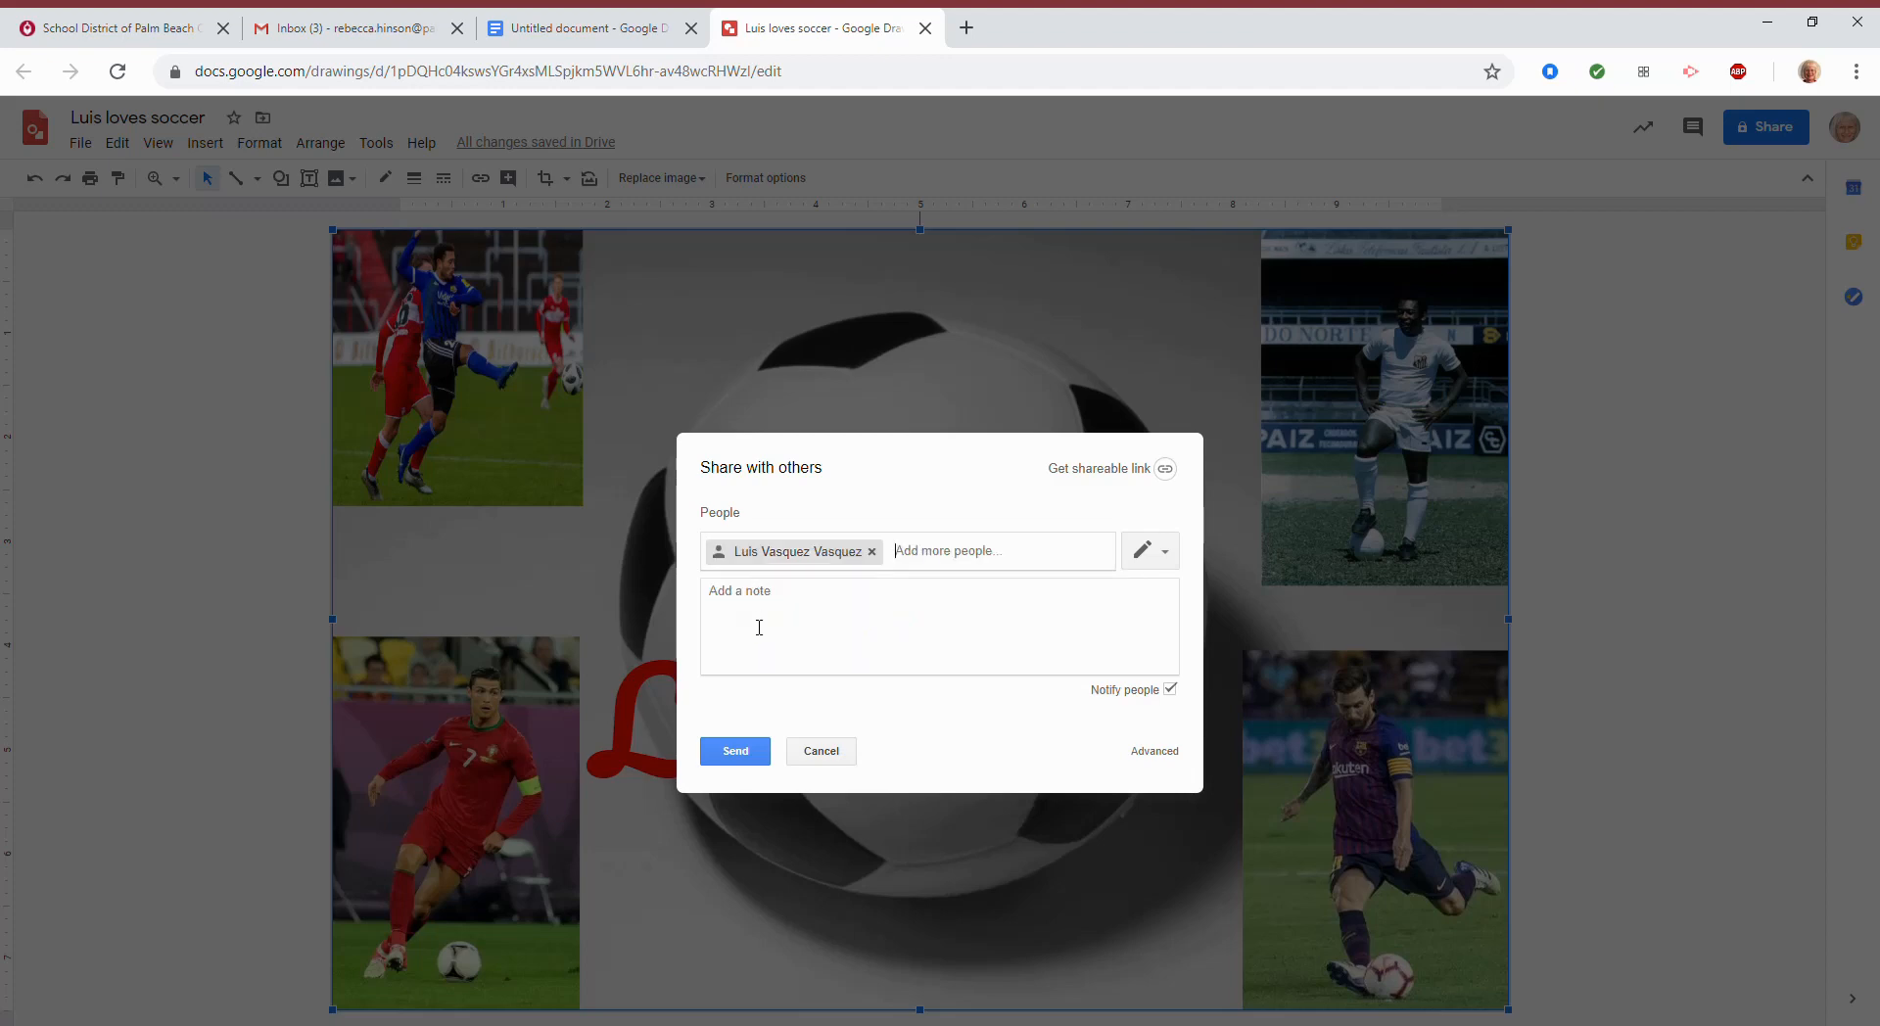
click(759, 628)
text(Luis loves soccer!)
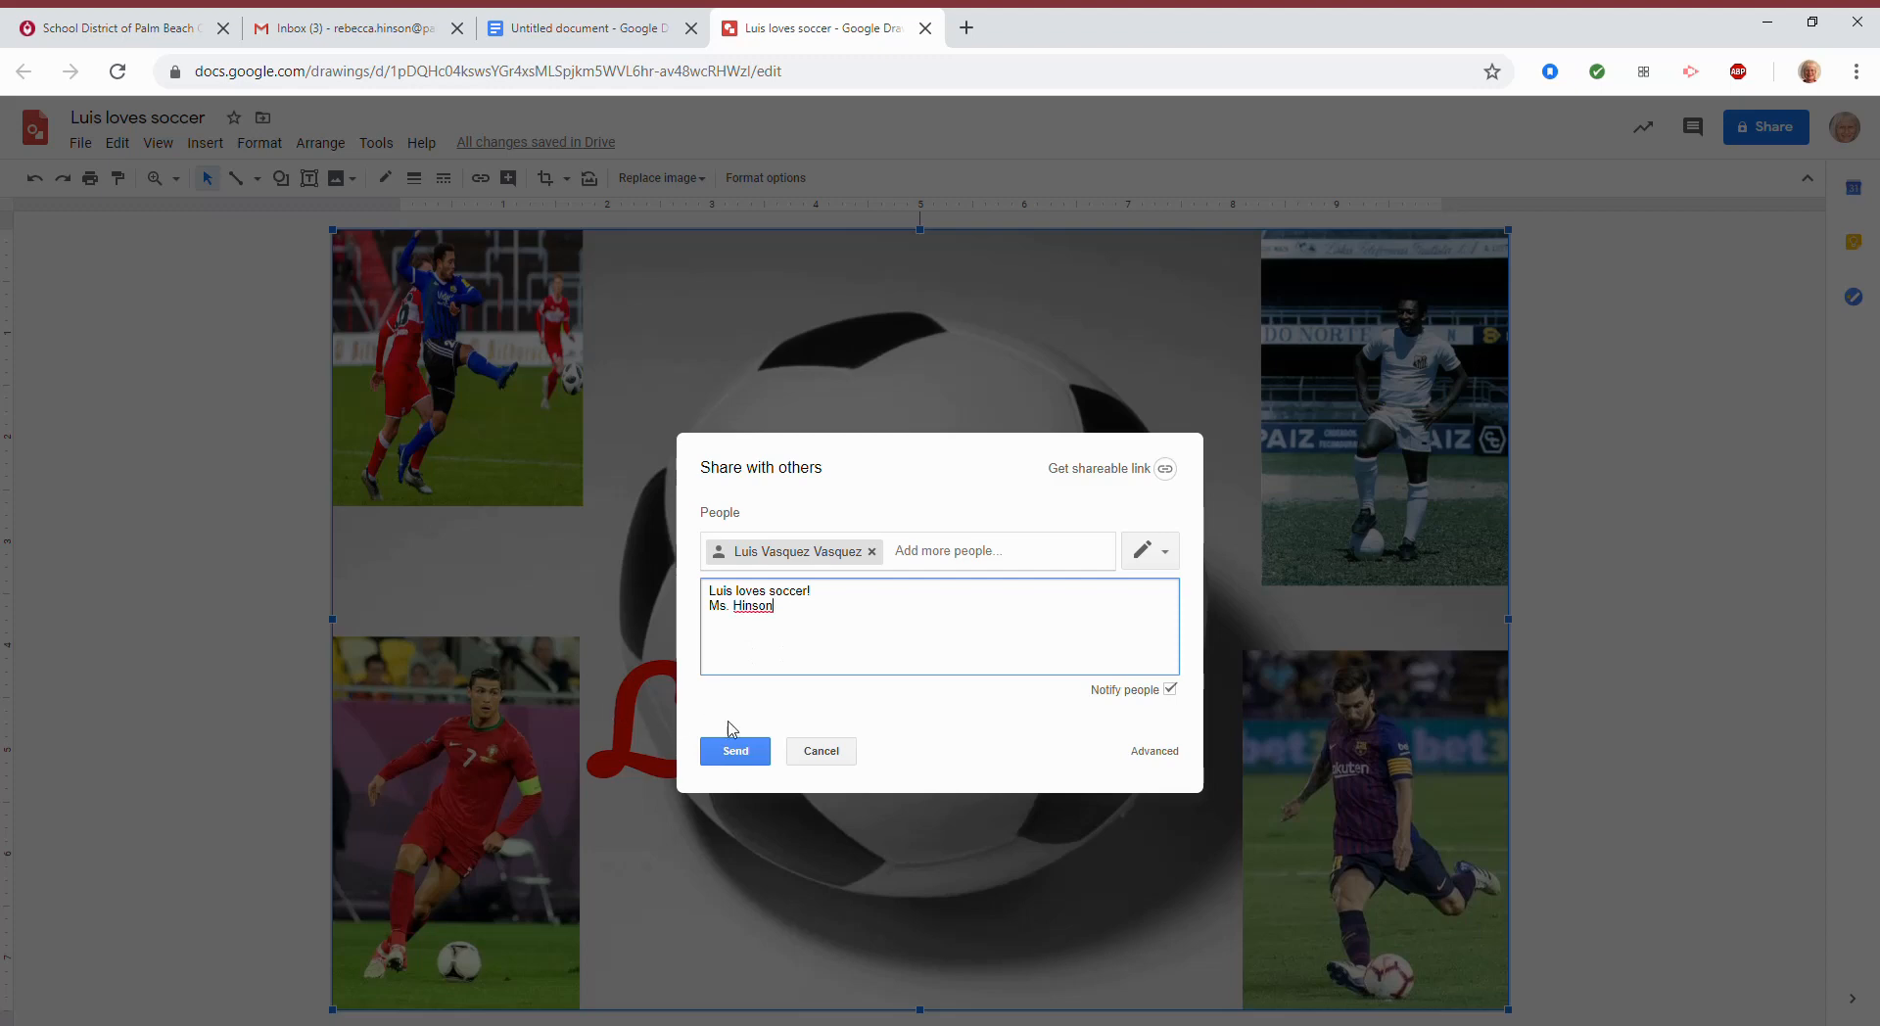
click(735, 751)
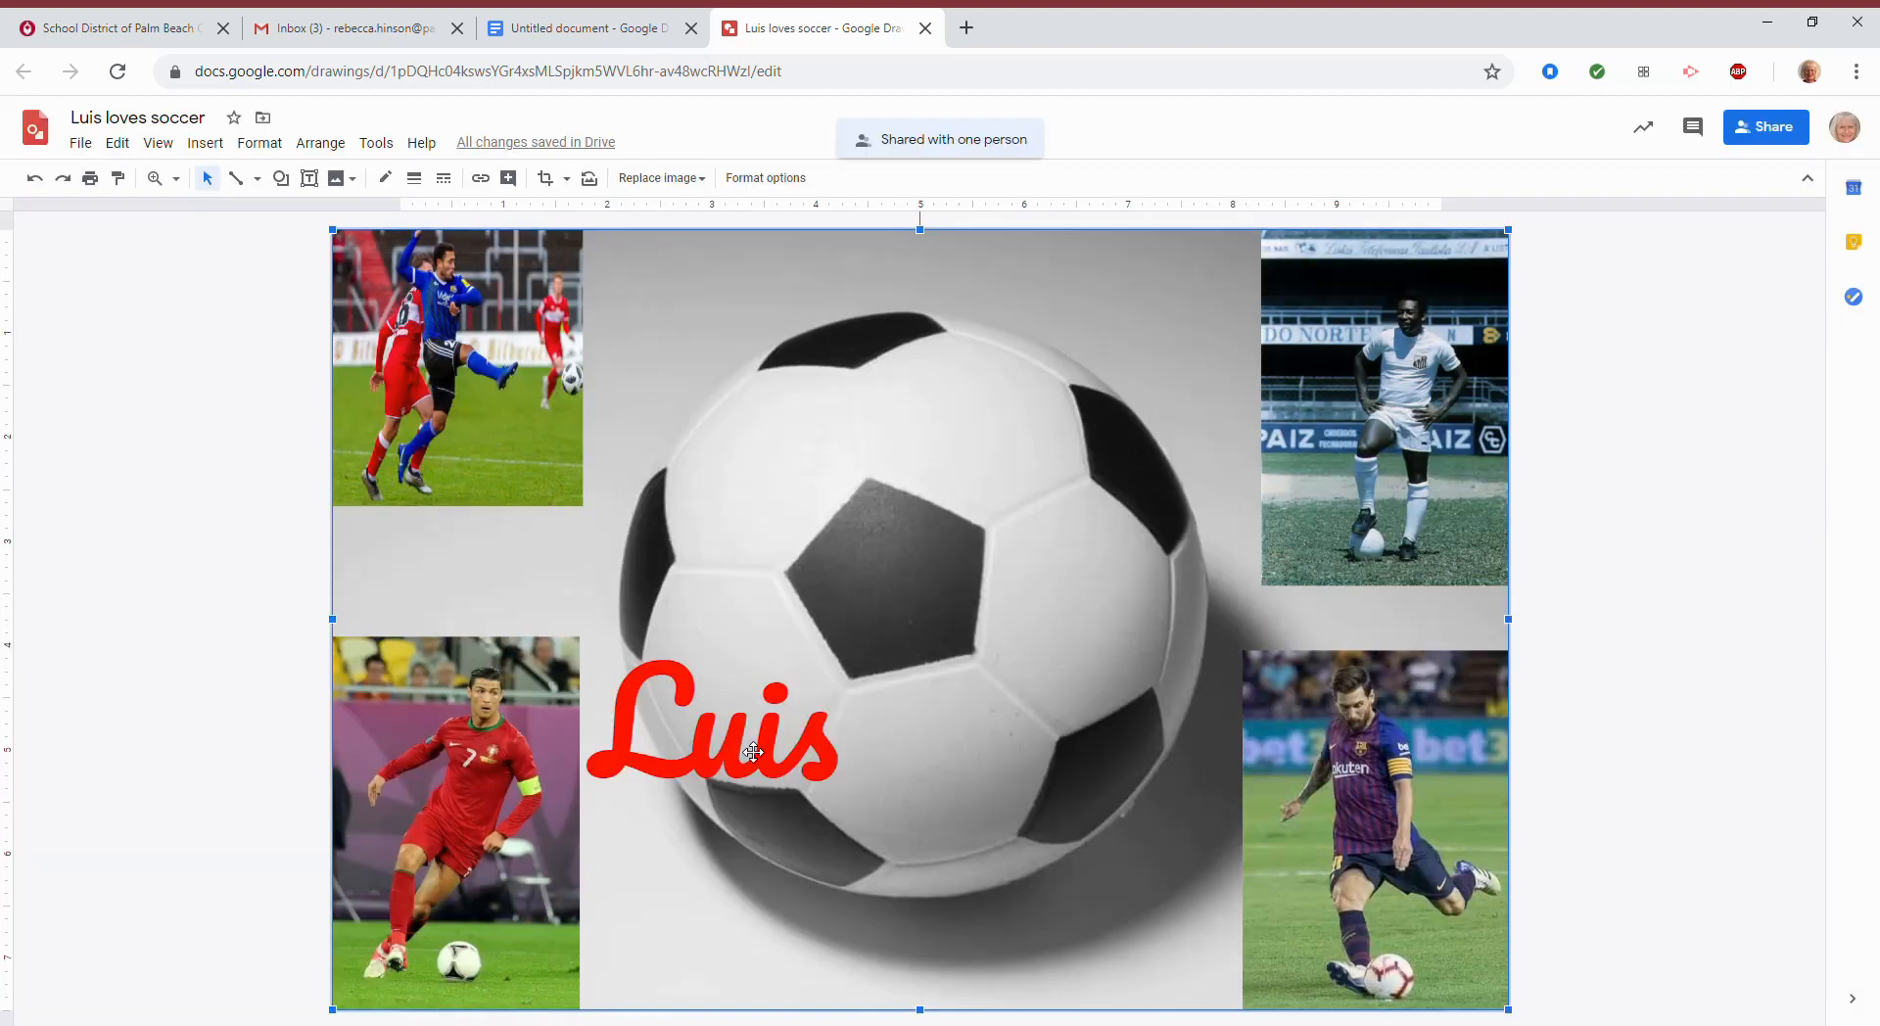
- Download the drawing as a JPEG image
click(82, 143)
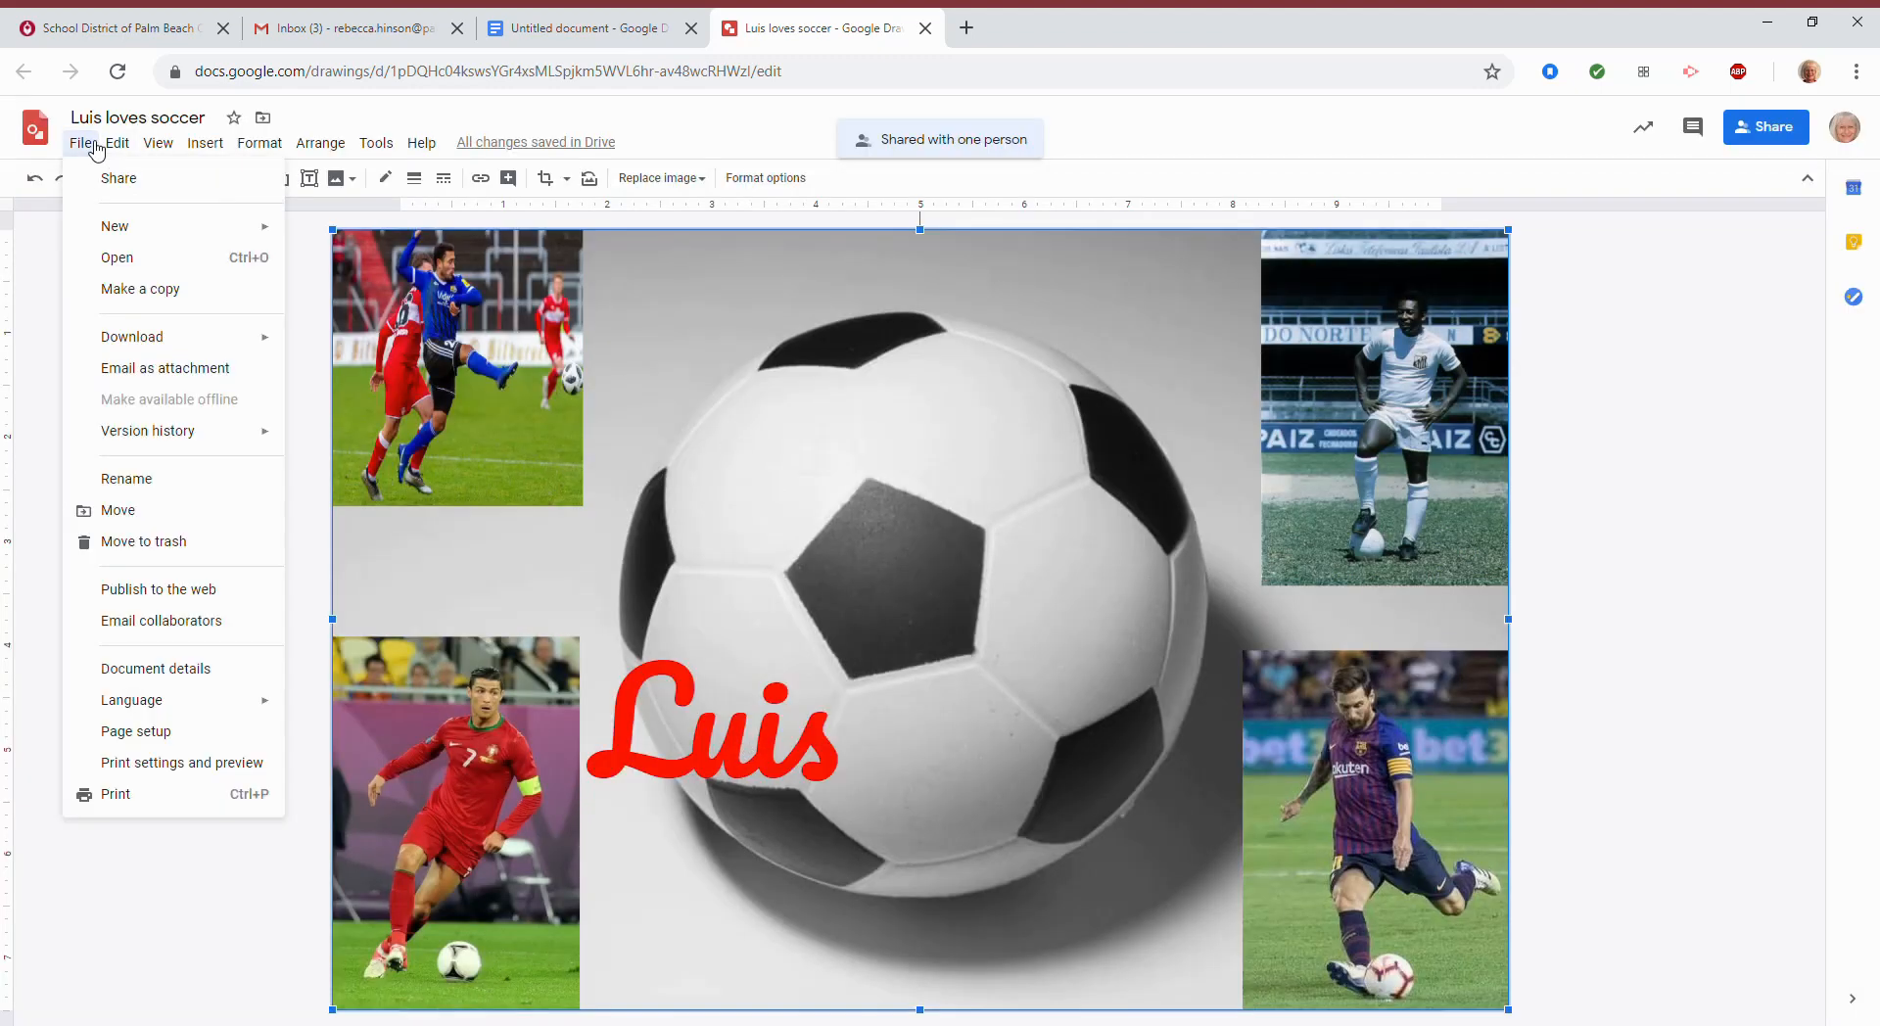
mouse_move(156, 335)
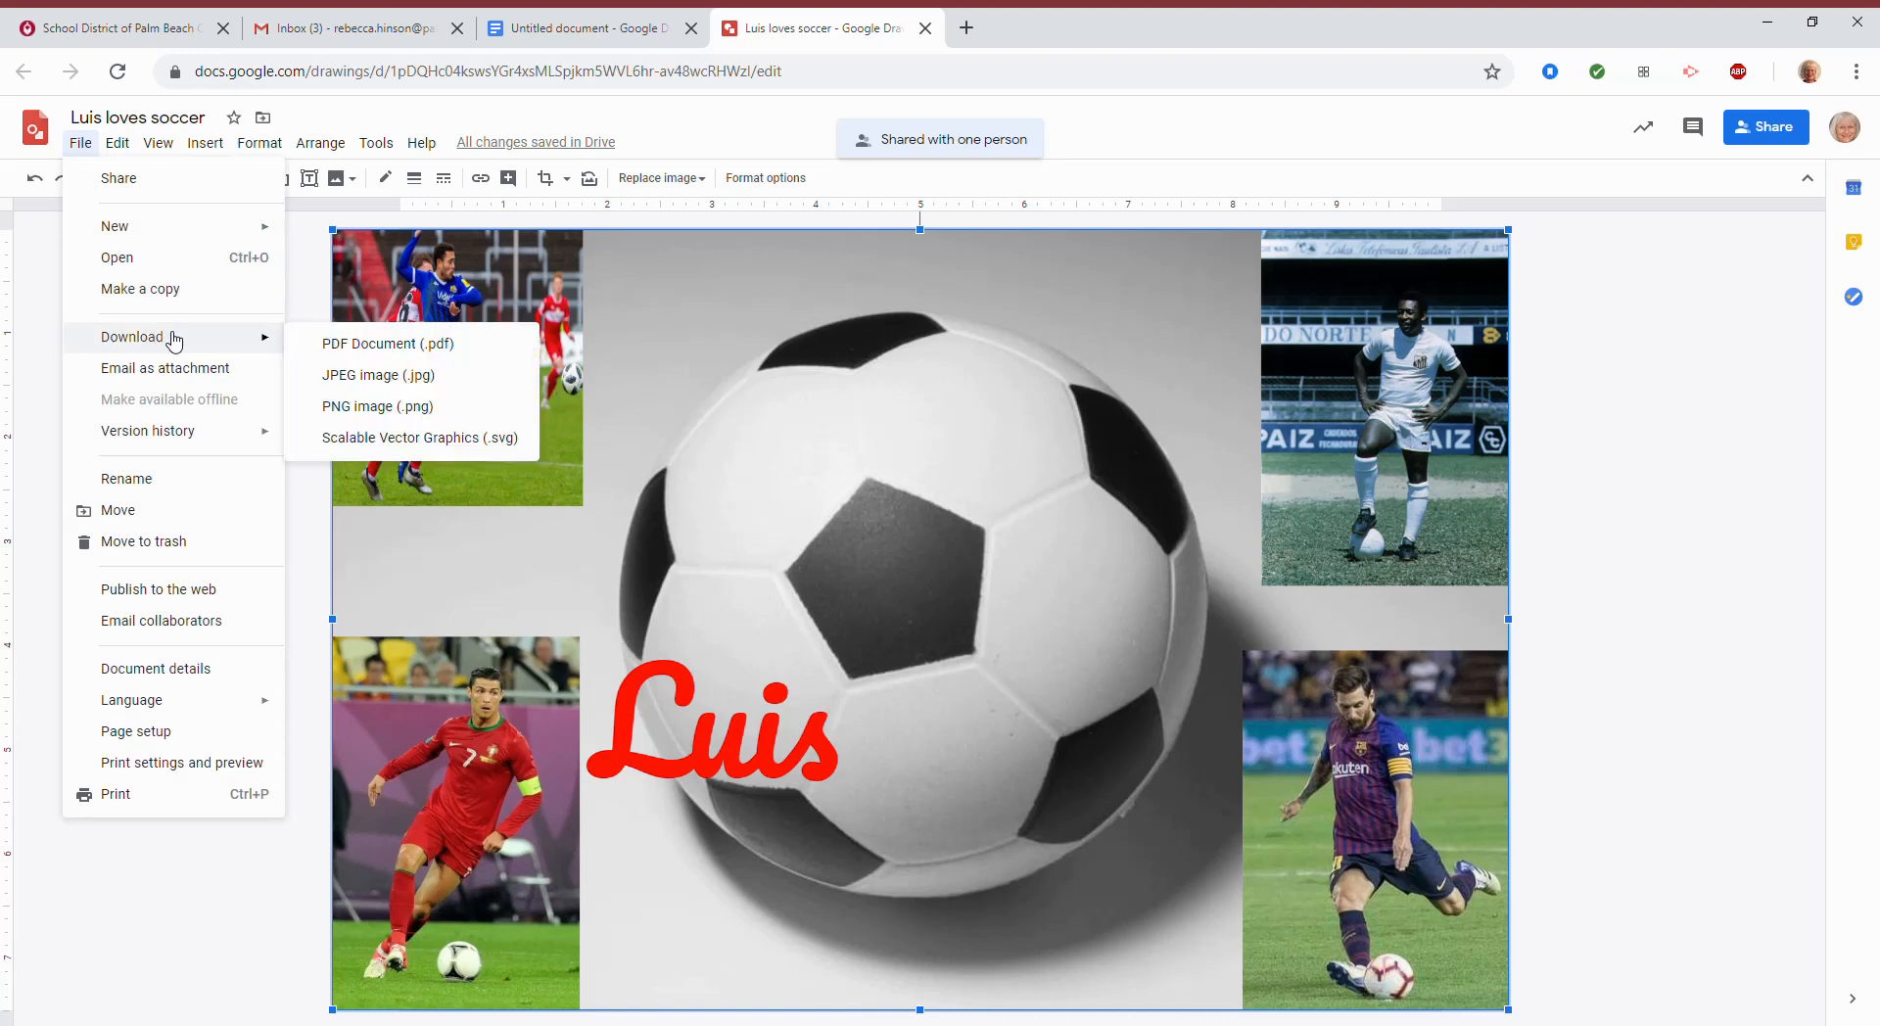
click(388, 382)
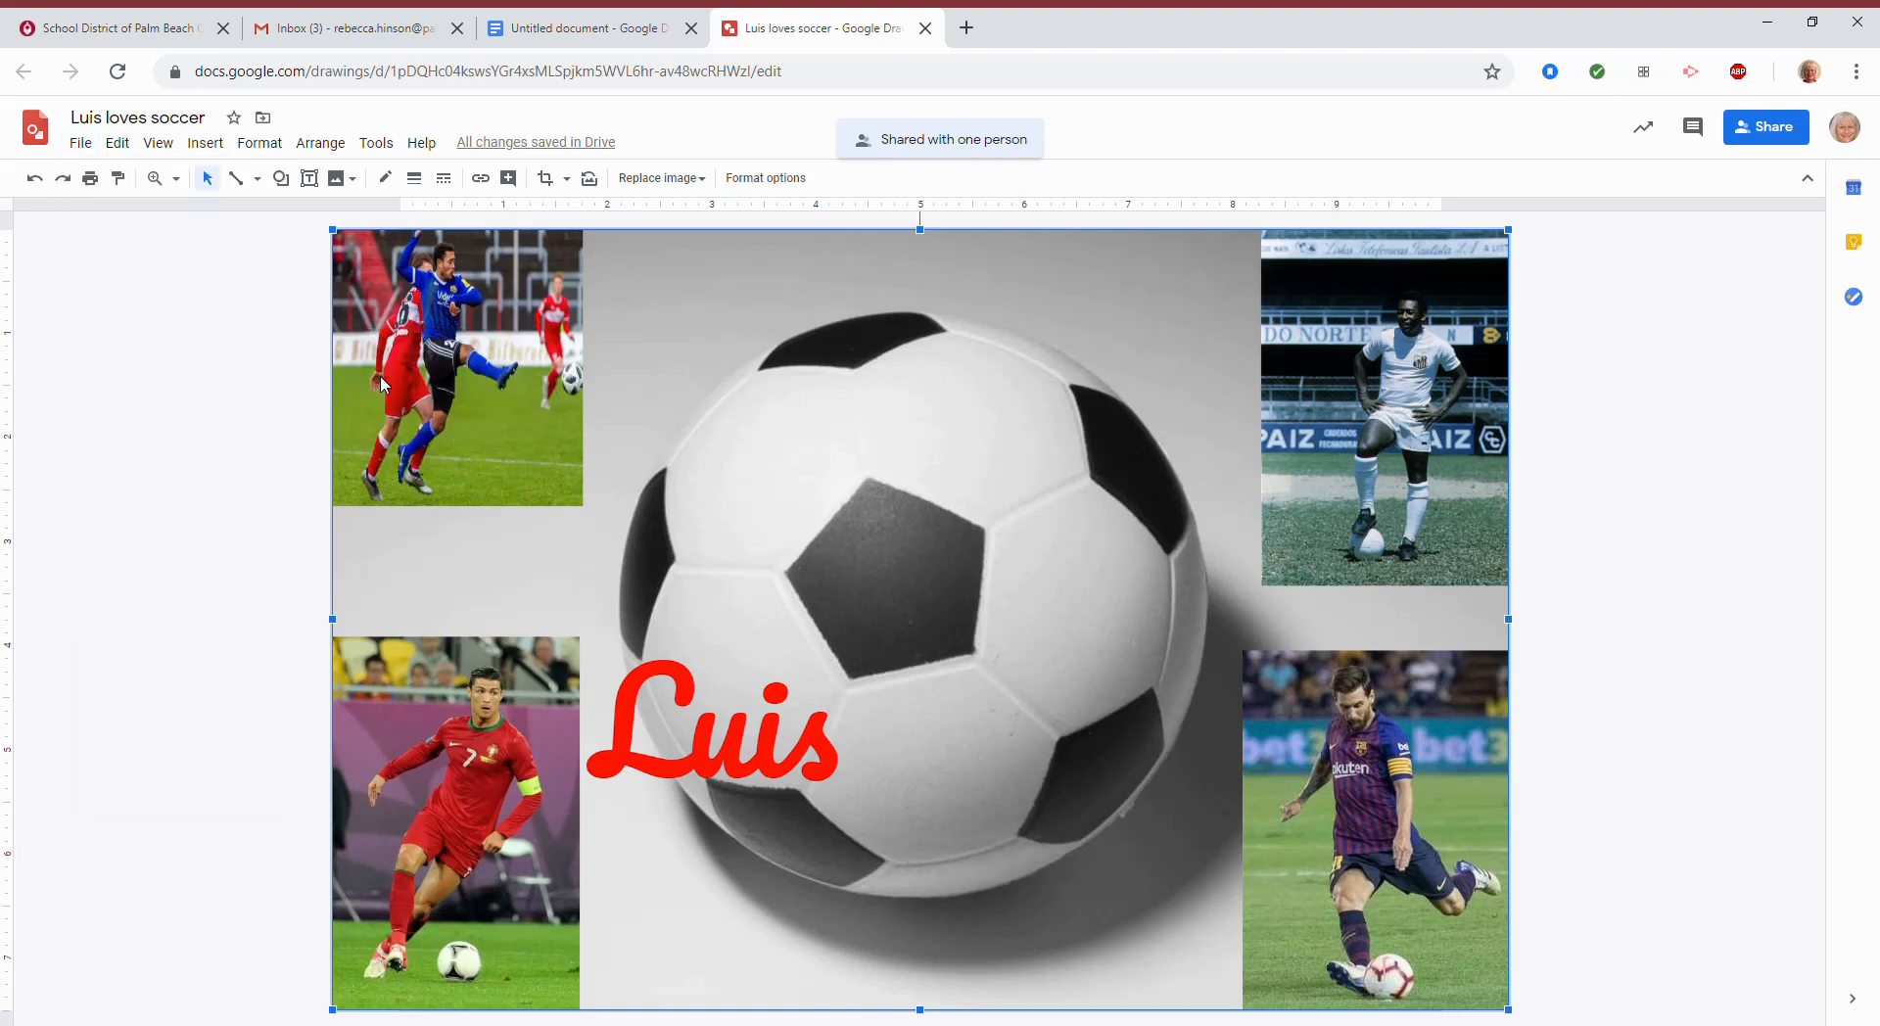